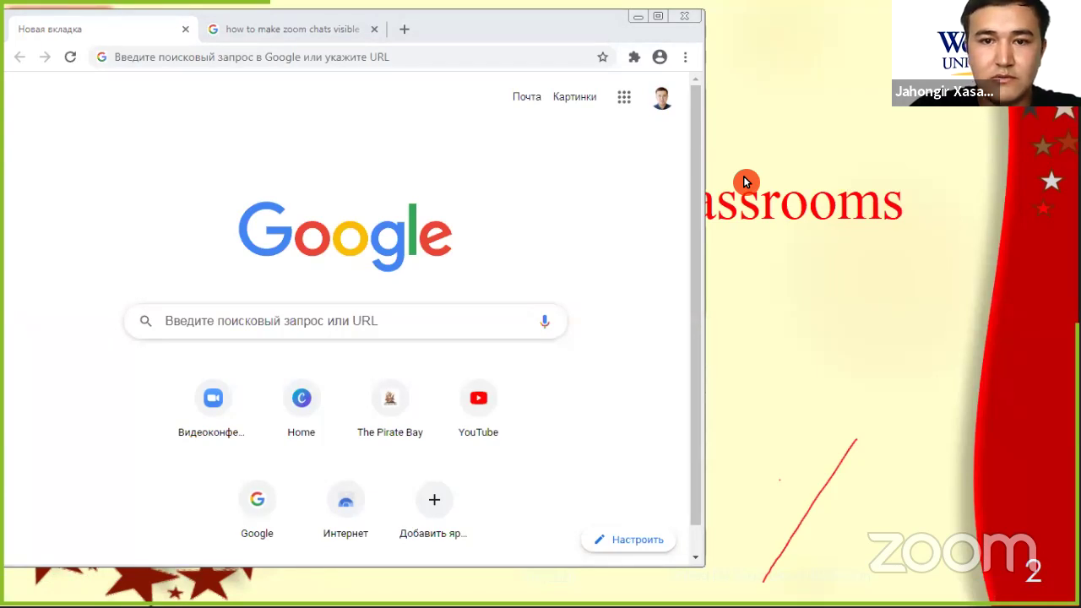
Maximize Chrome and open the Google apps list, scrolling down to Classroom (Класс)
left_click(657, 16)
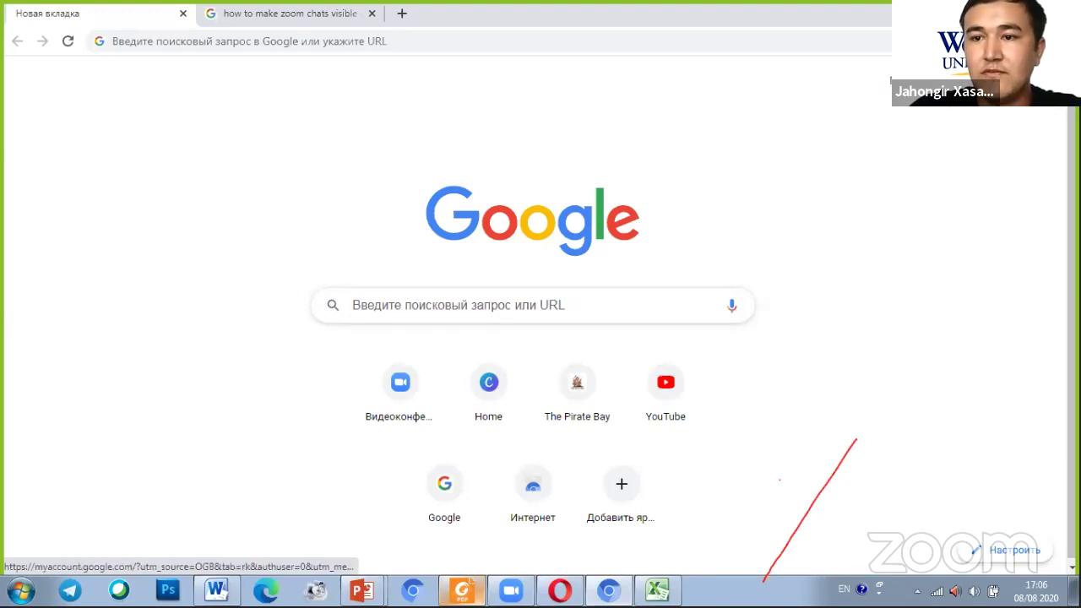
left_click(998, 80)
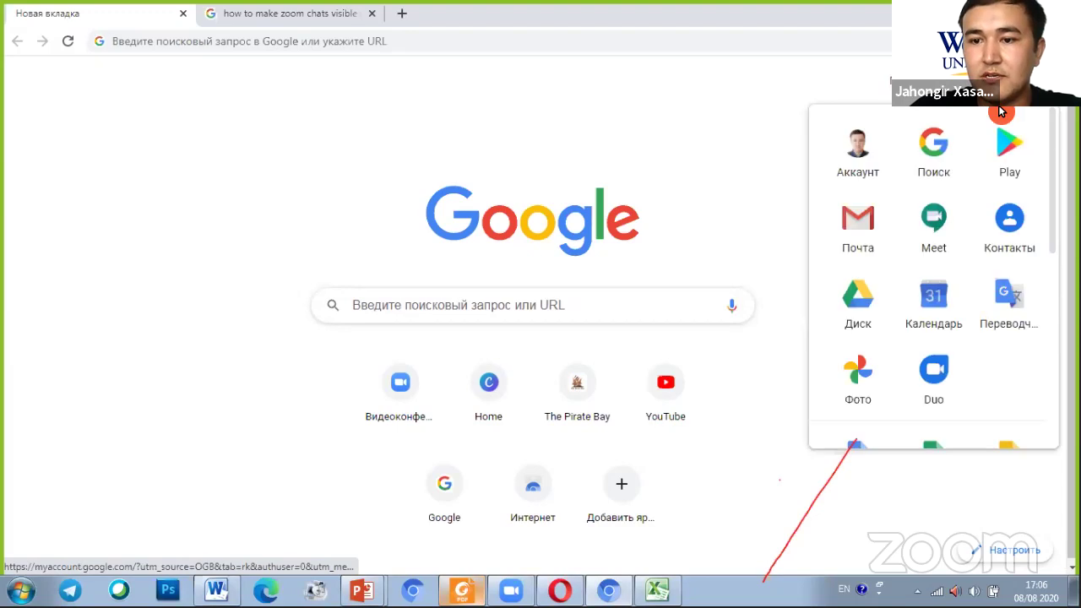
scroll(950, 244, "down", 4)
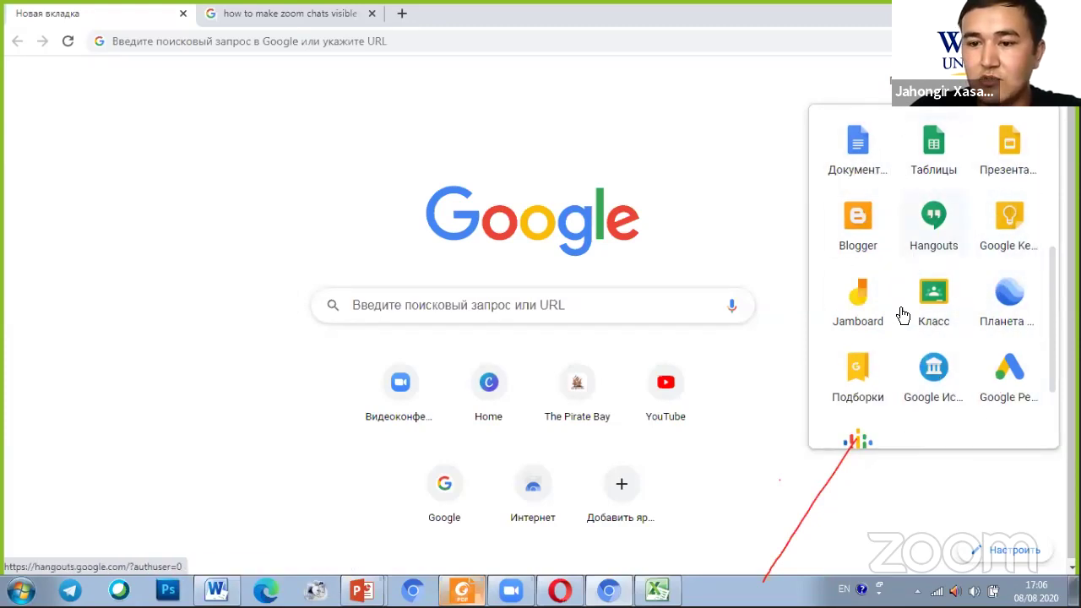
left_click(933, 294)
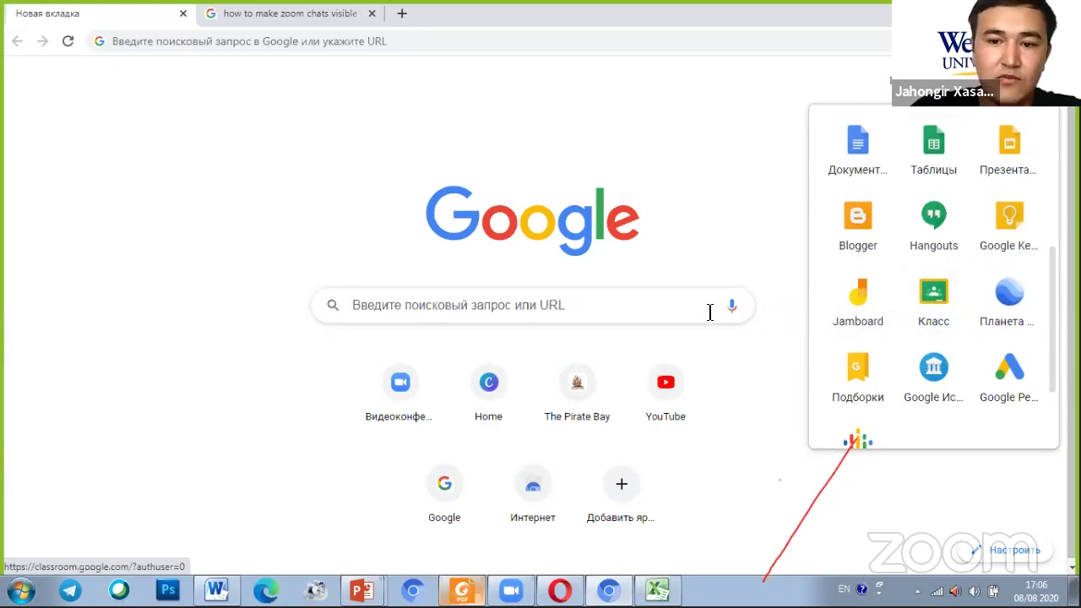
Search Google for 'google classroom' using the suggestion offered after typing 'goo'
left_click(605, 300)
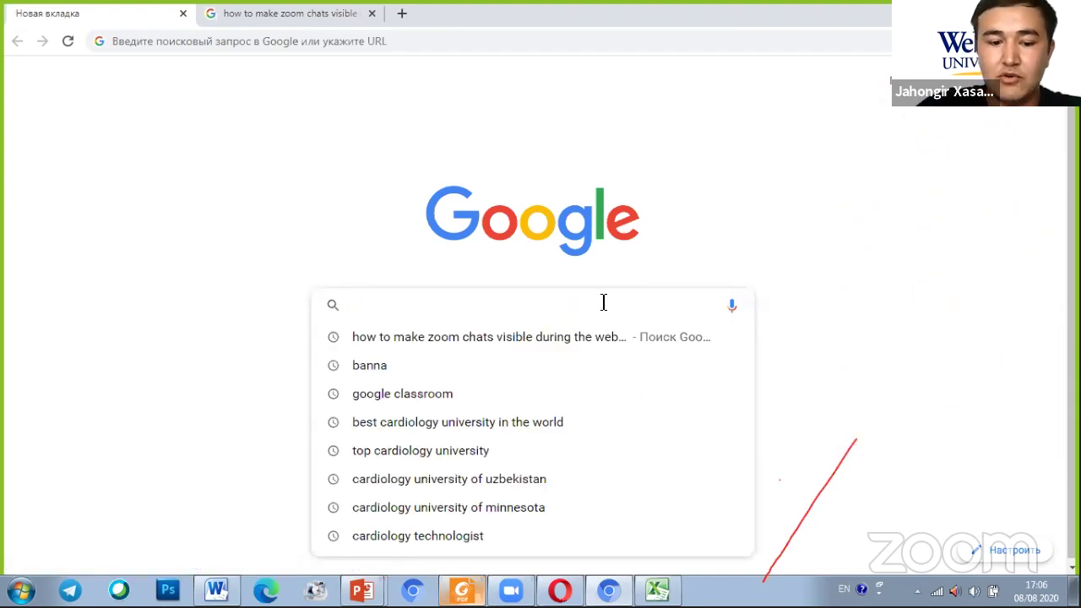
type("goo")
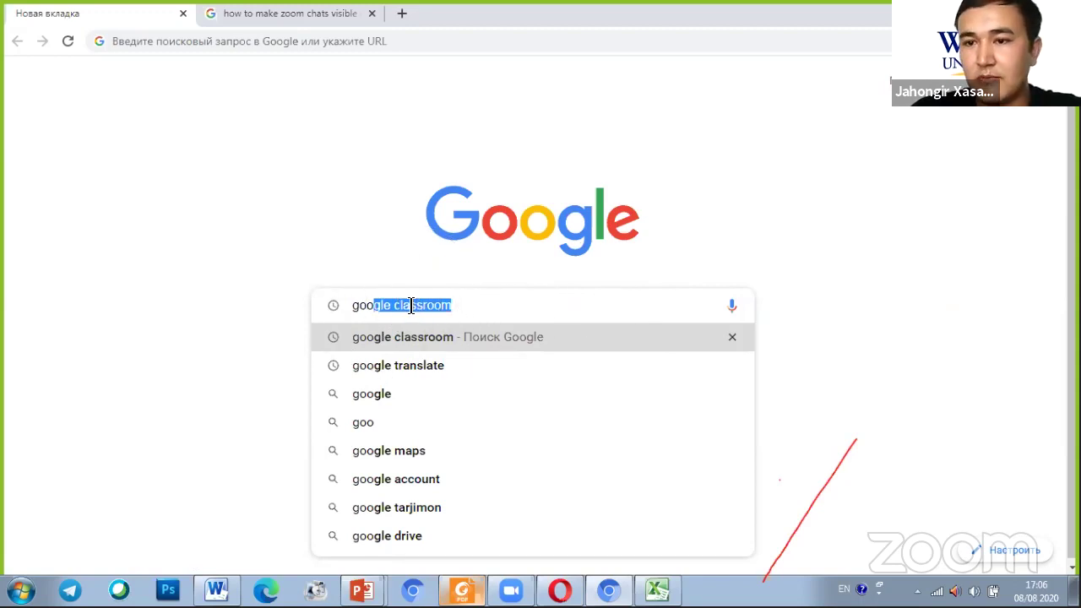
key("ctrl+a")
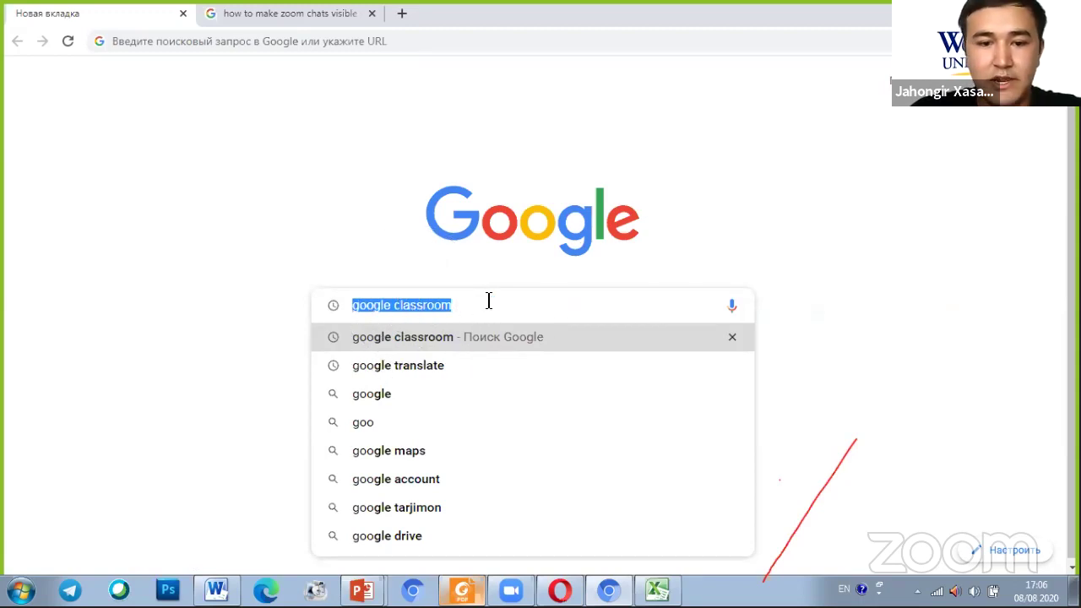
key("Return")
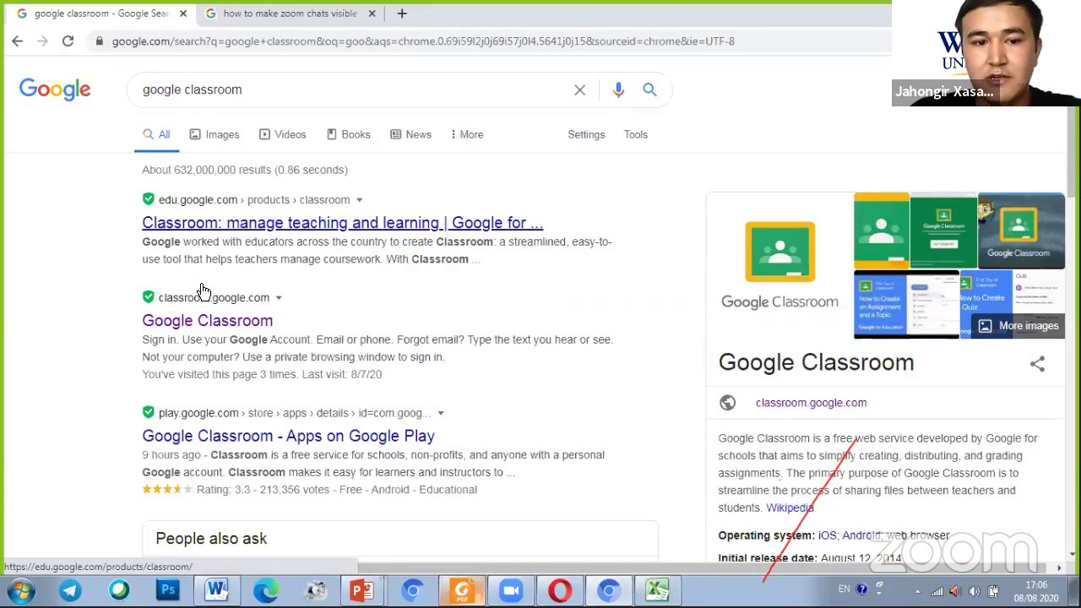
Open the classroom.google.com result from the search results
left_click(205, 330)
left_click(204, 330)
left_click(204, 329)
left_click(204, 330)
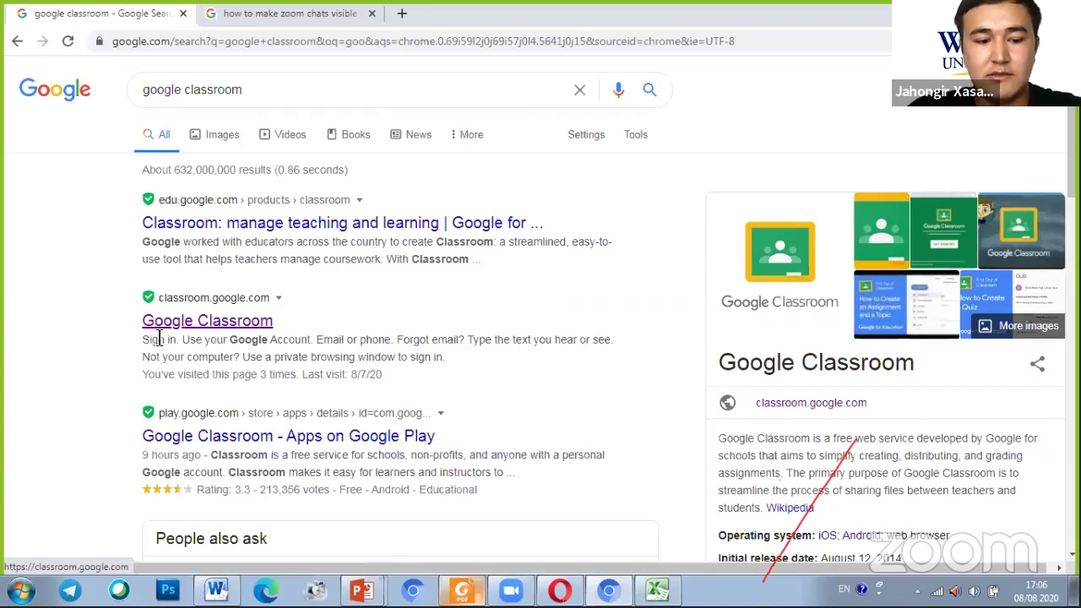
mouse_move(131, 336)
left_mouse_down()
mouse_move(268, 298)
mouse_move(110, 326)
mouse_move(206, 355)
left_mouse_up()
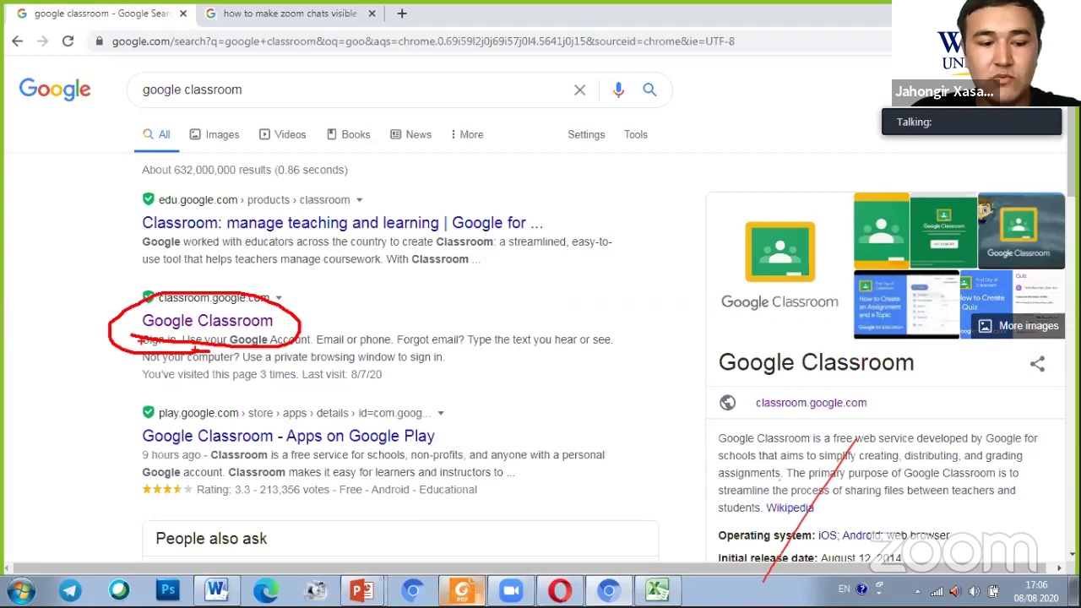
key("Escape")
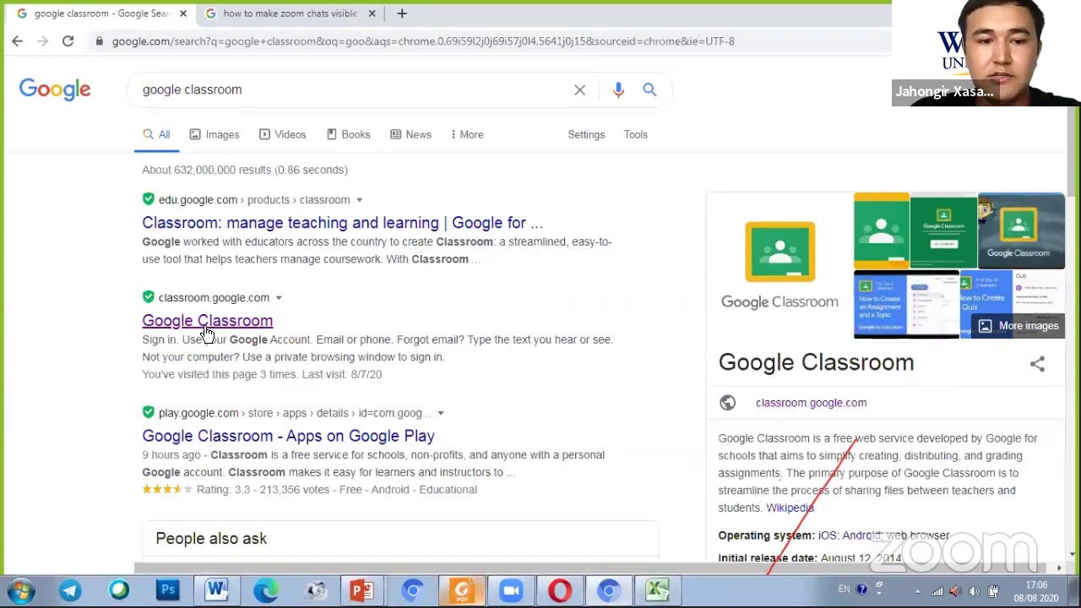
left_click(204, 328)
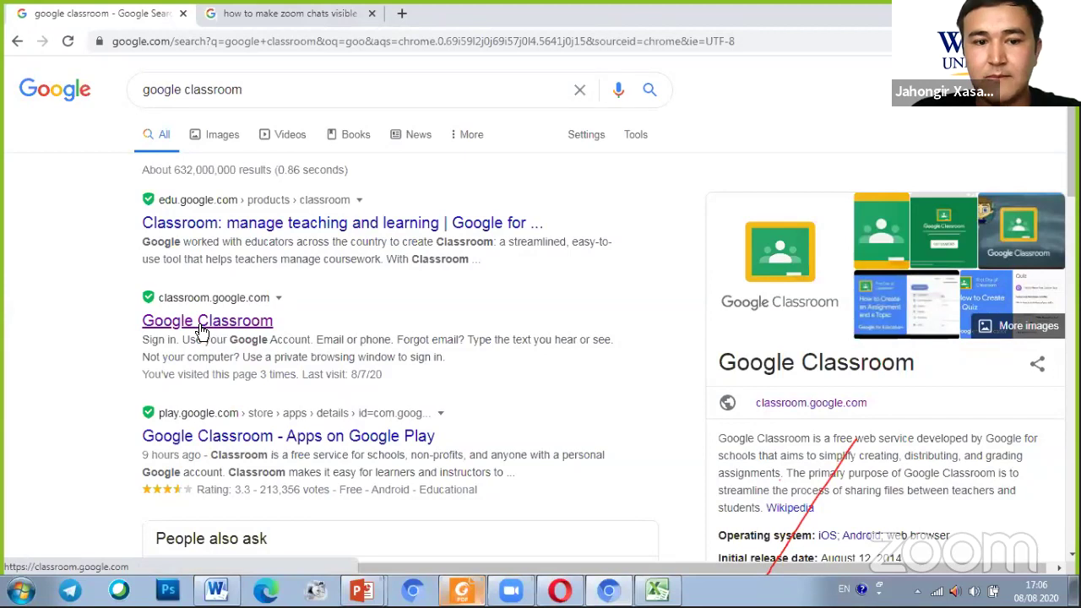
left_click(203, 329)
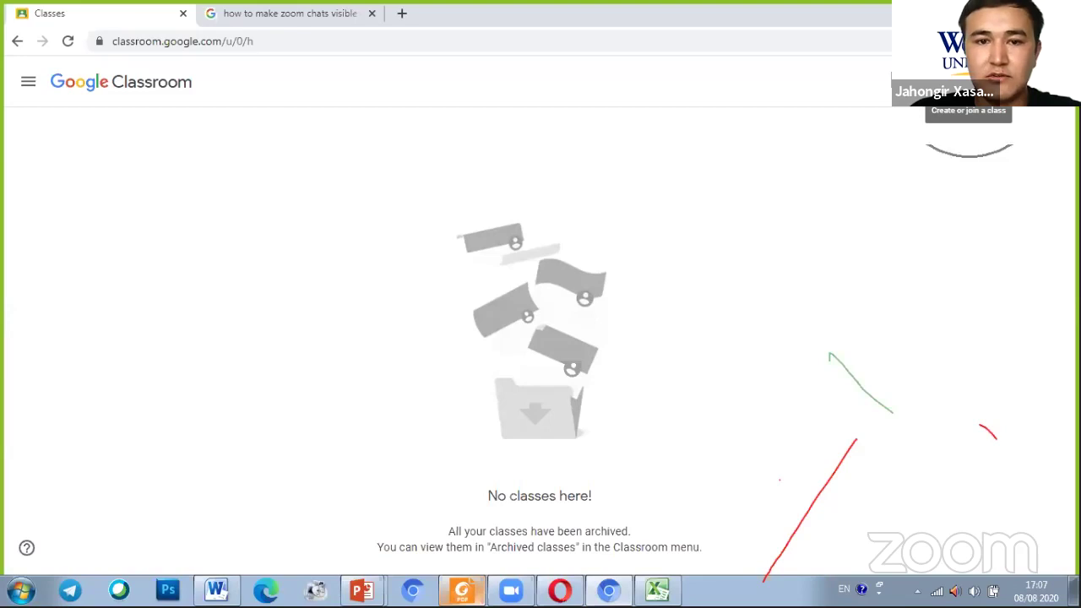
Show the Join class / Create class menu from the + button on the empty Classes page
left_click(968, 82)
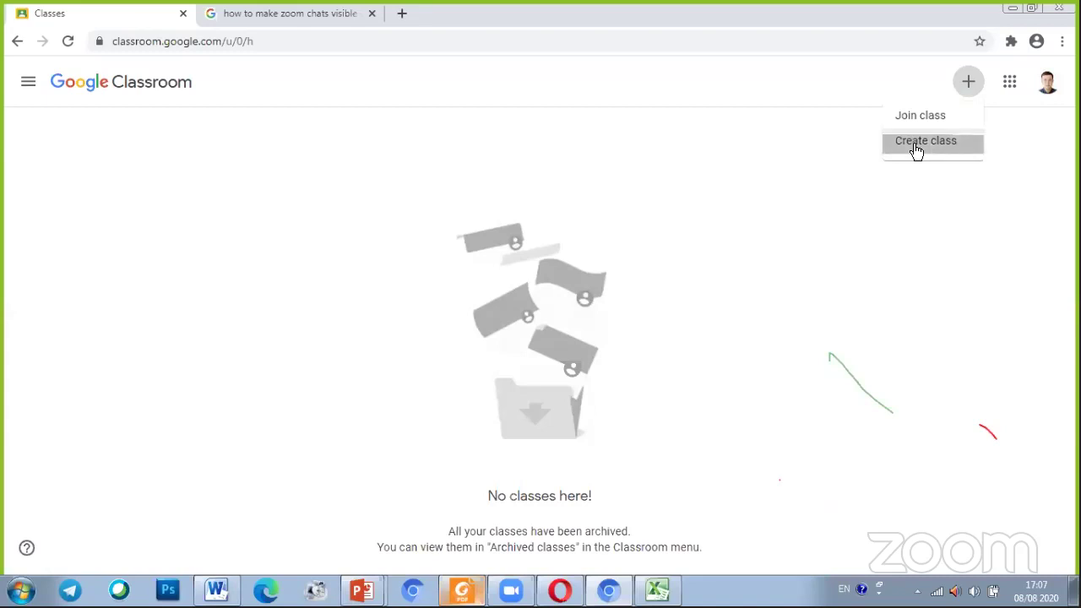
Choose Create class, tick 'I've read and understand' on the school-use notice, and continue
left_click(917, 151)
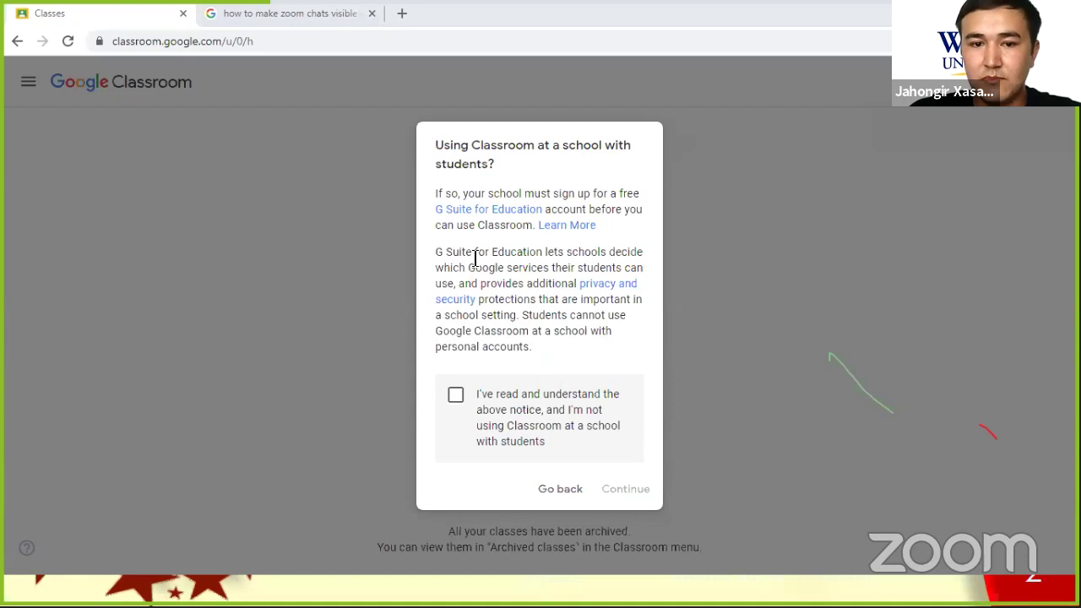
left_click(456, 399)
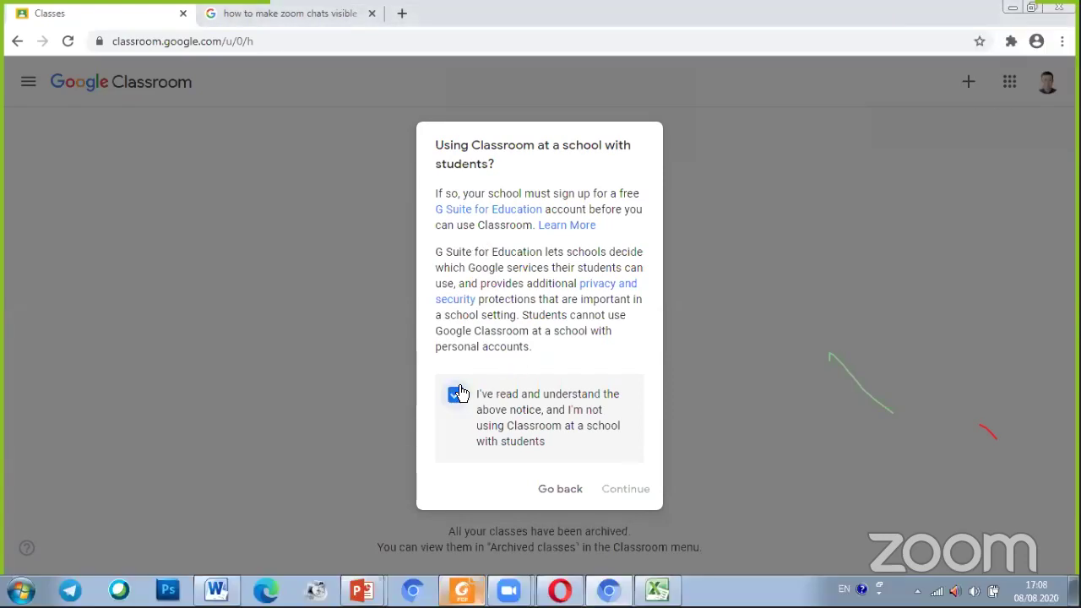
left_click(629, 498)
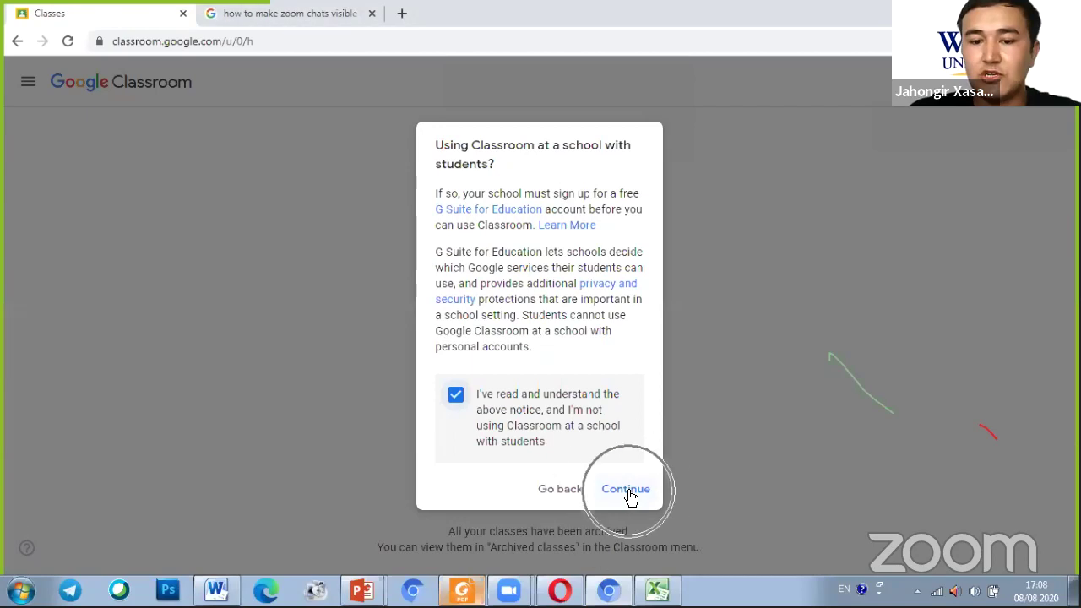
left_click(629, 498)
left_click(629, 498)
left_click(629, 498)
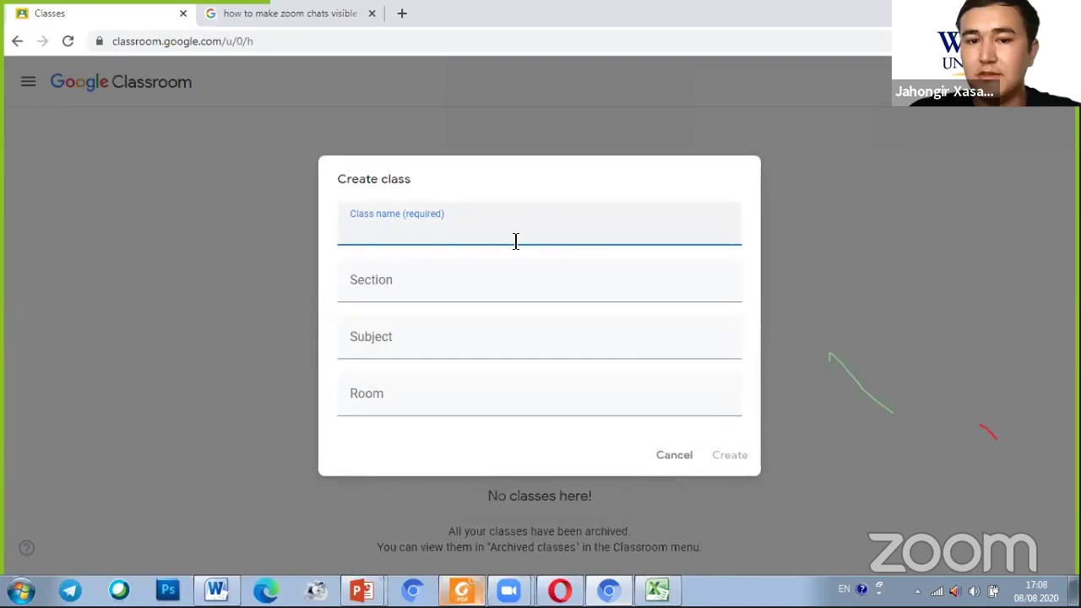
Enter the class name 'Class 10 B', correcting its typos
left_click(540, 173)
left_click(469, 227)
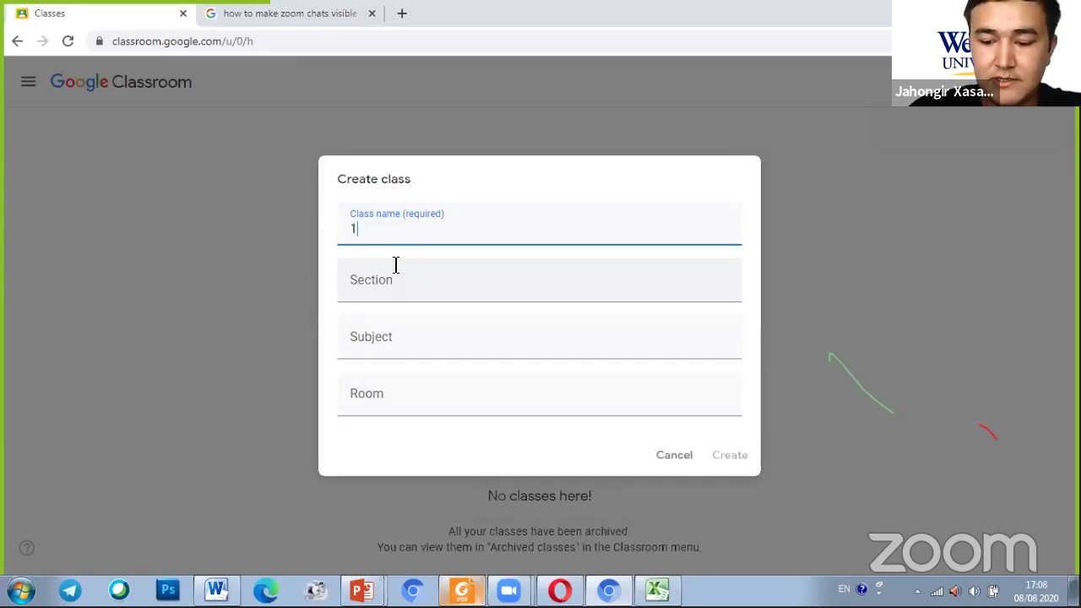
type("0")
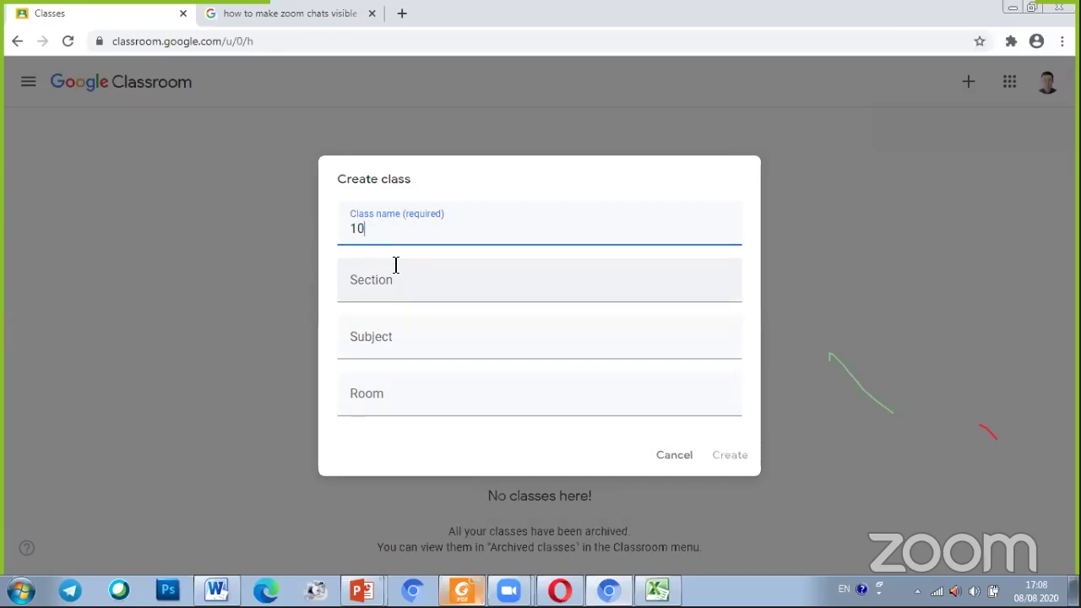
key("Home")
type("Clla")
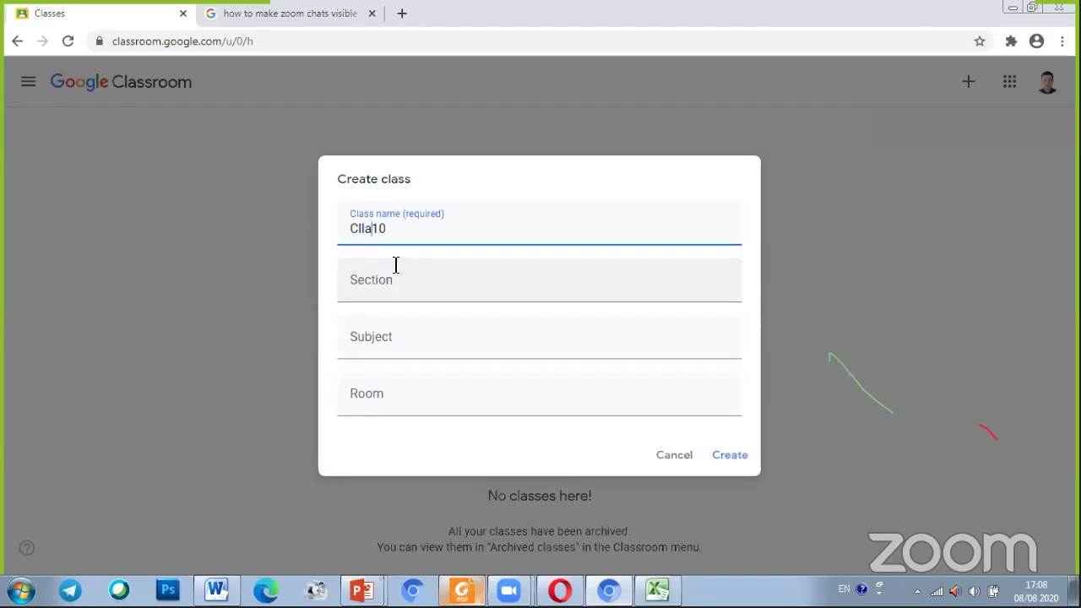
type("s")
key("End")
key("Left")
key("Left")
key("Left")
key("Left")
key("Left")
key("BackSpace")
key("Right")
key("Right")
type("s")
key("End")
type("B")
Fill in section '2020-2021 year', subject English and room 406, then create the class
left_click(399, 299)
type("20")
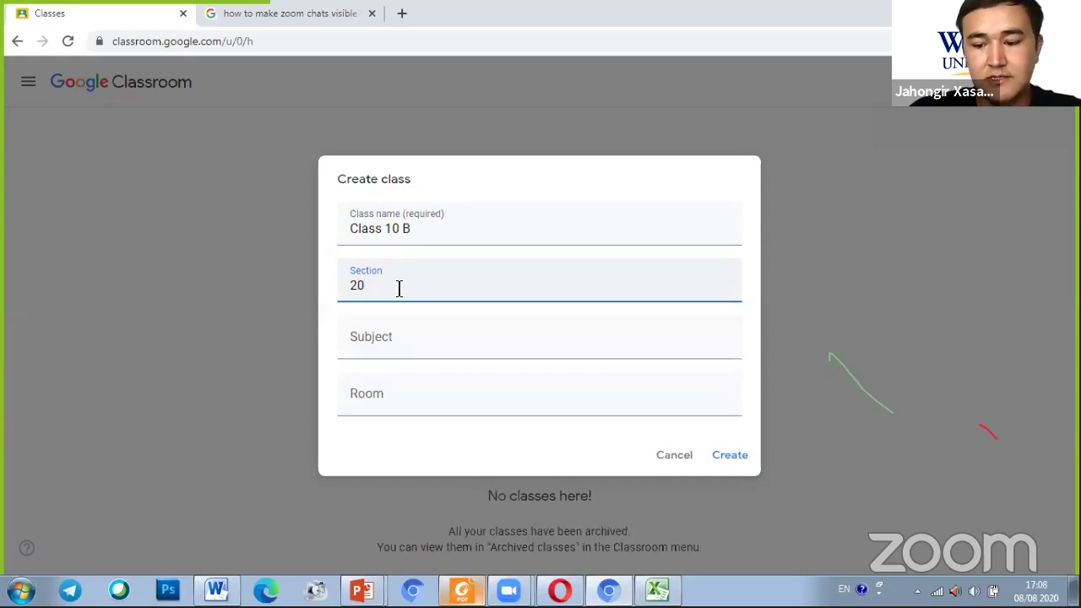
type("20")
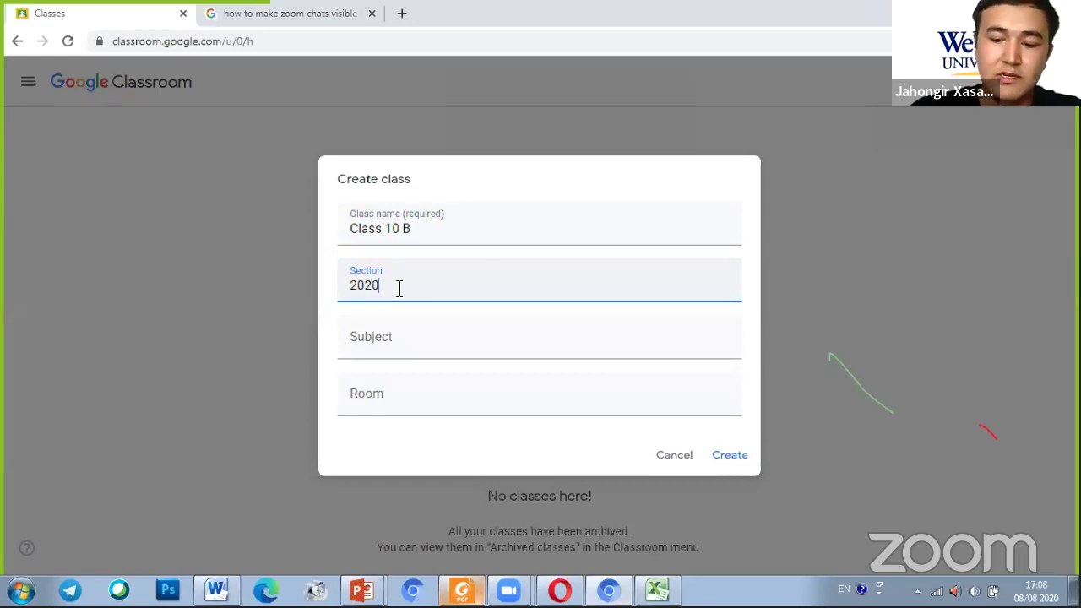
type("-20")
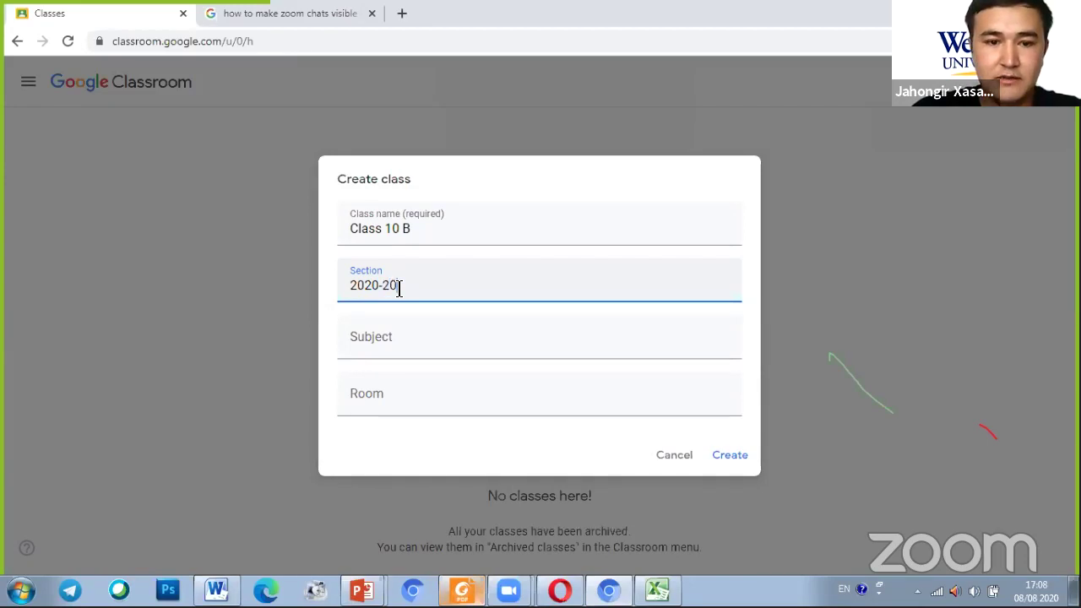
type("21 year")
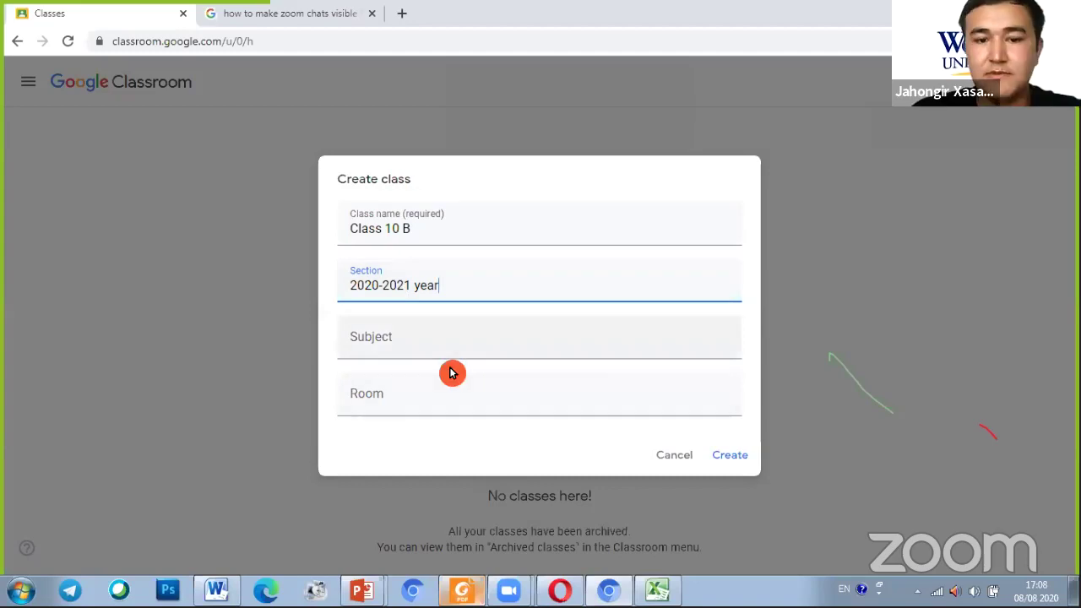
left_click(430, 352)
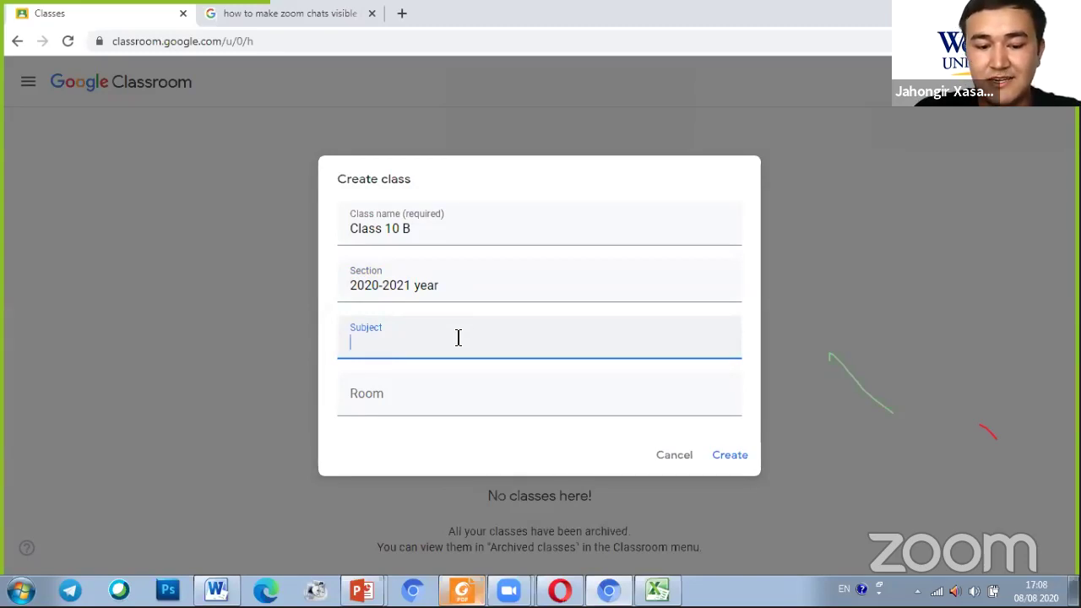
type("English")
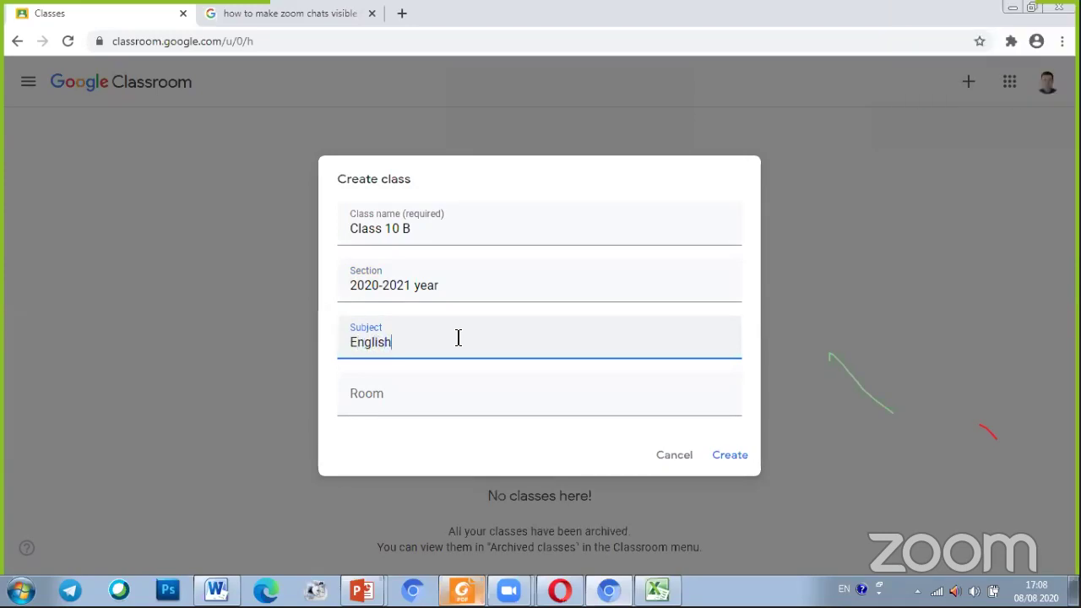
left_click(415, 401)
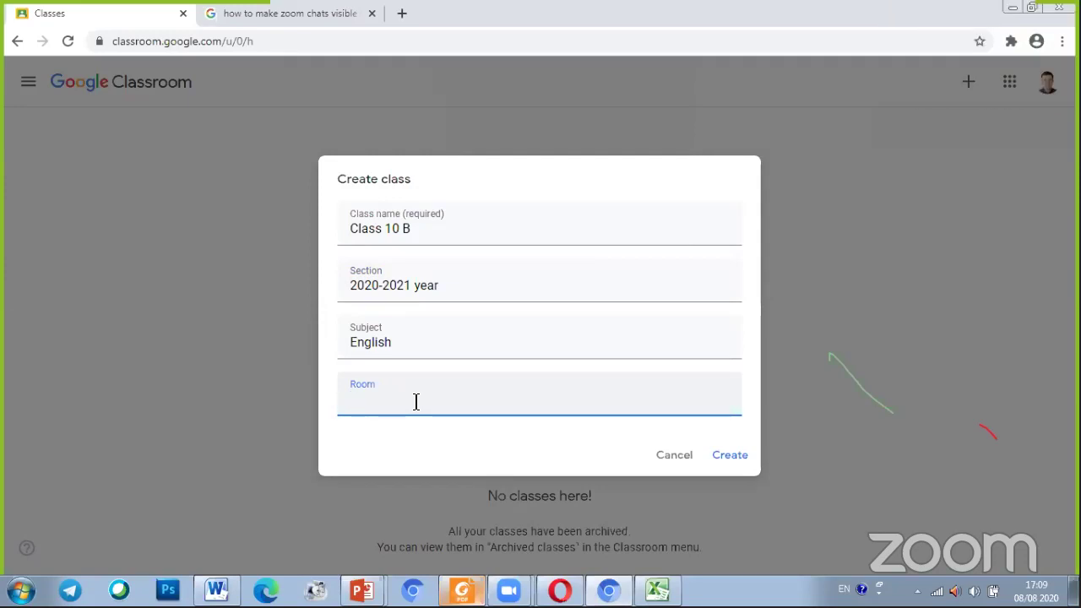
type("406")
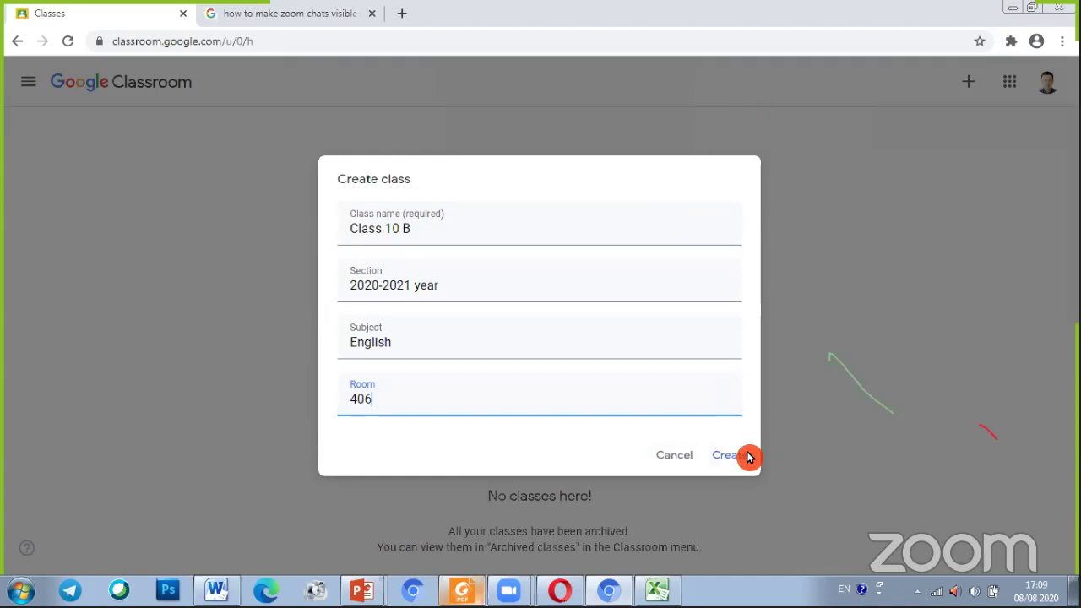
left_click(739, 457)
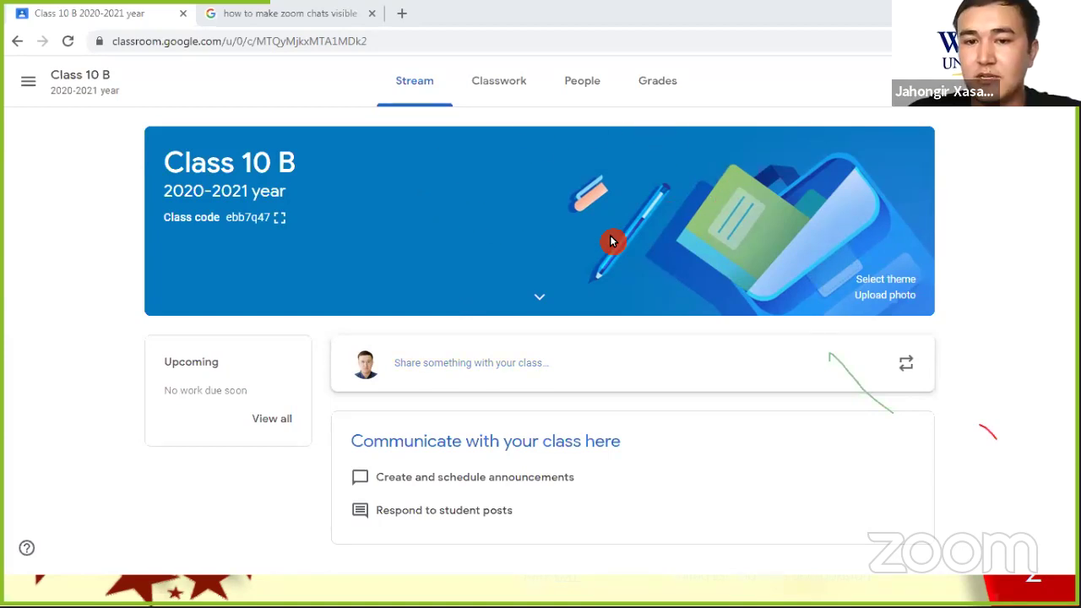
Open the 'Share something with your class' composer on Class 10 B's Stream
left_click(474, 369)
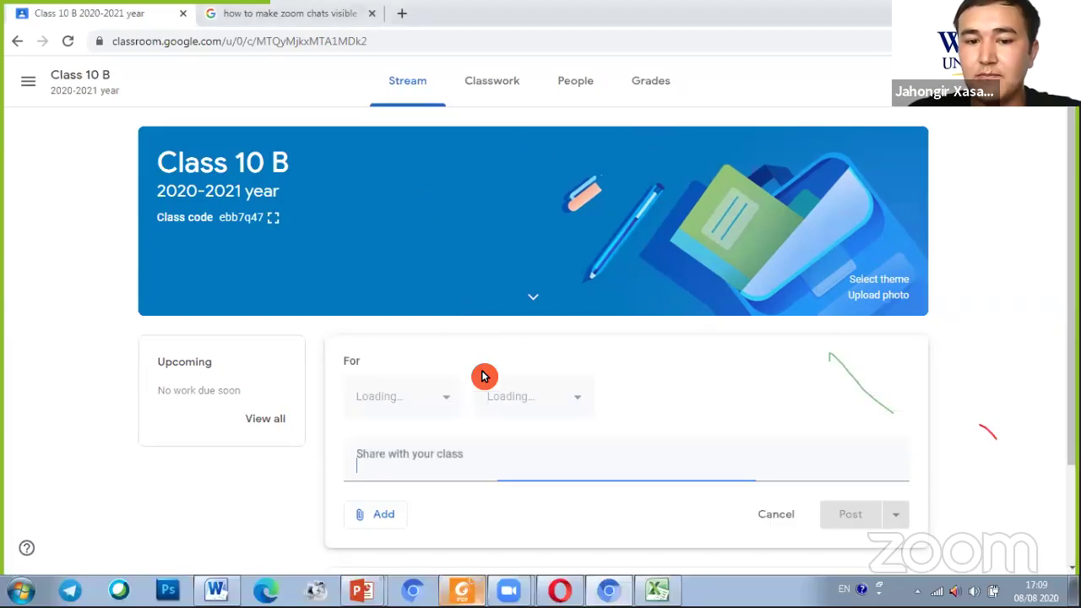
scroll(482, 376, "down", 2)
scroll(474, 376, "up", 2)
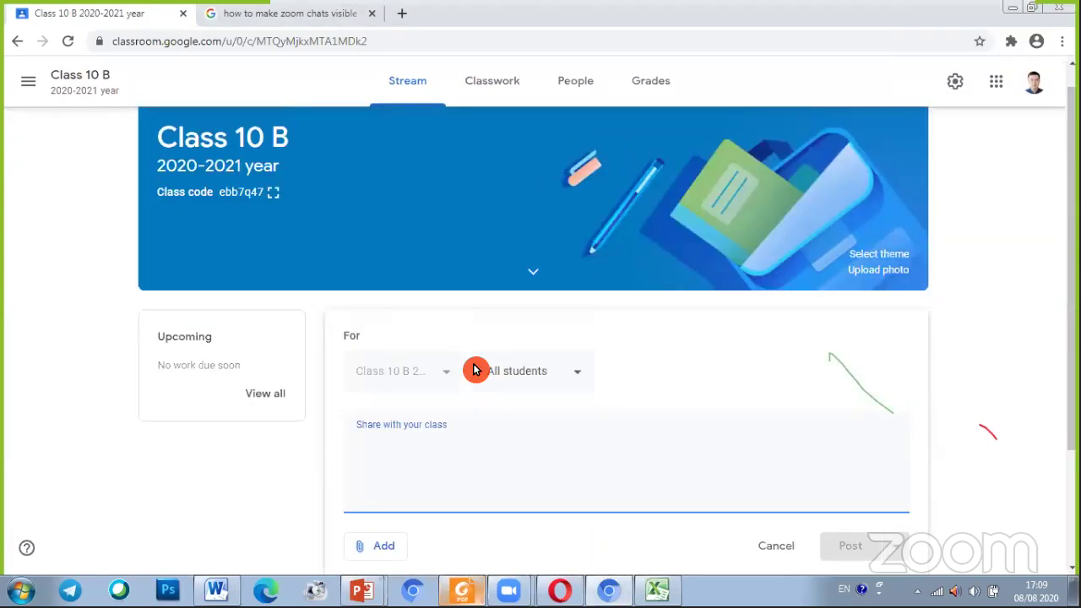
scroll(475, 370, "down", 1)
scroll(411, 387, "down", 1)
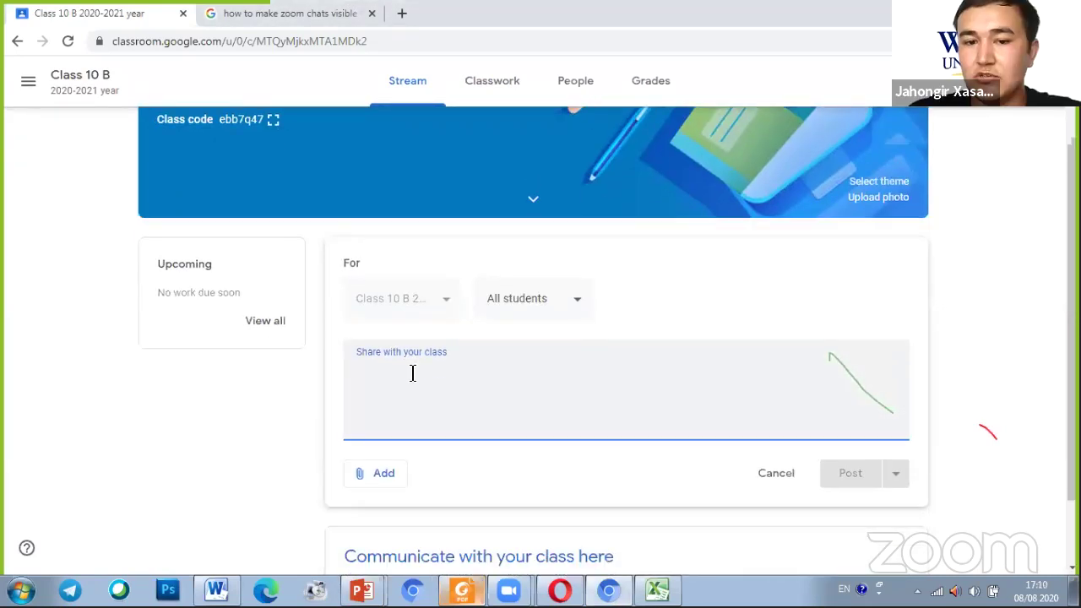
scroll(410, 388, "down", 1)
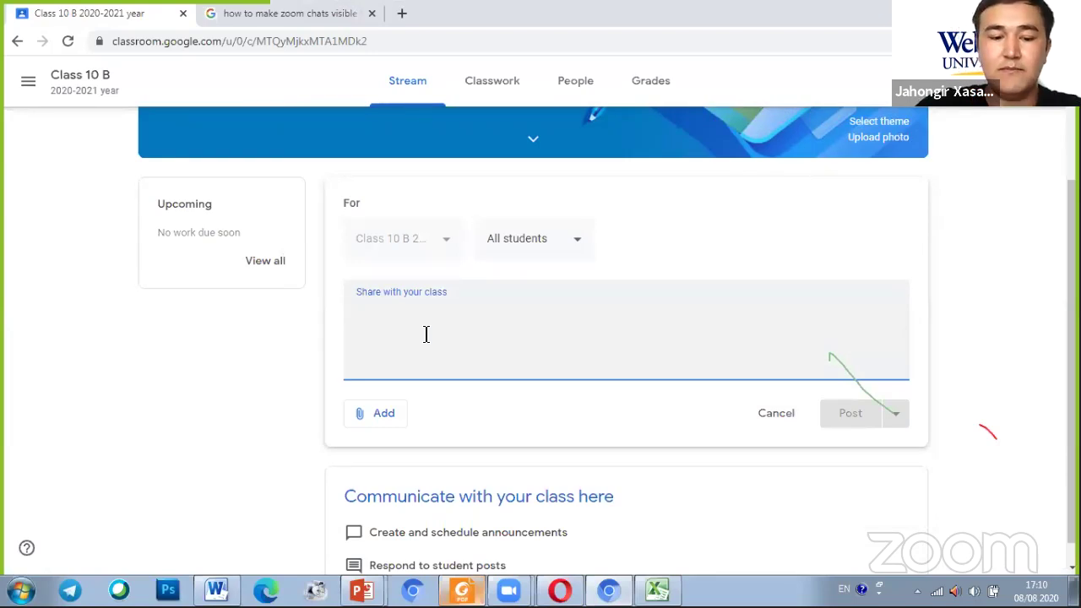
Write 'hello students How are you' to All students in Class 10 B and open the Add attachment menu
type("hell")
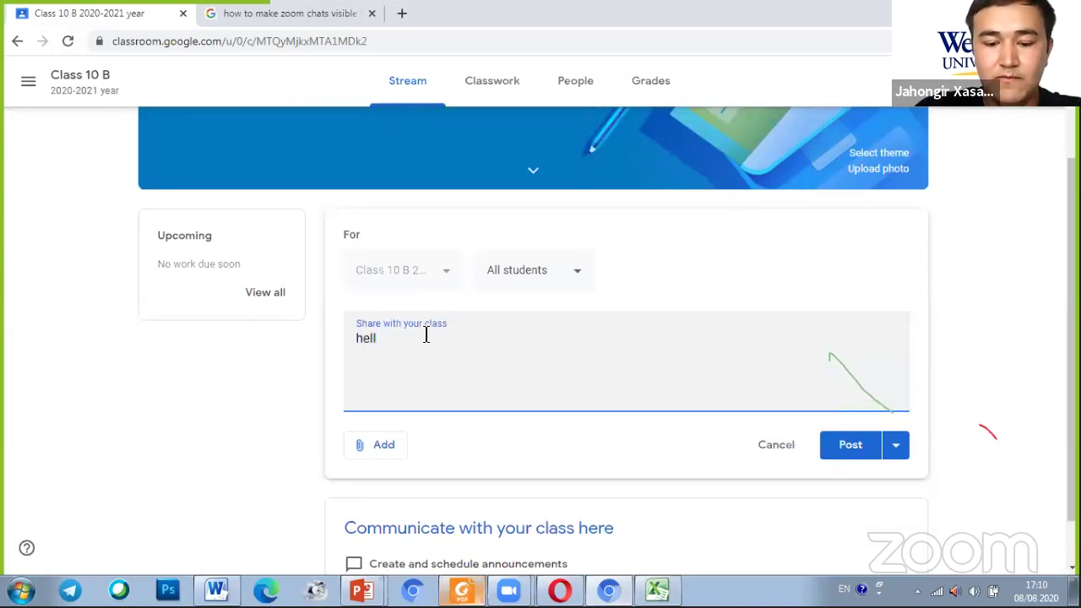
type("o ")
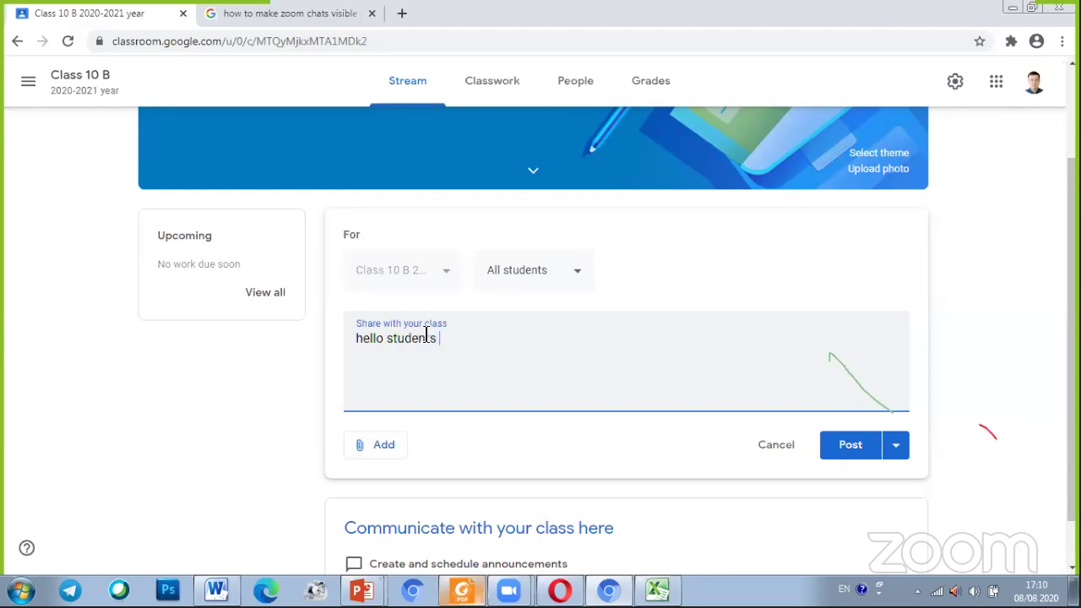
type("students How are you")
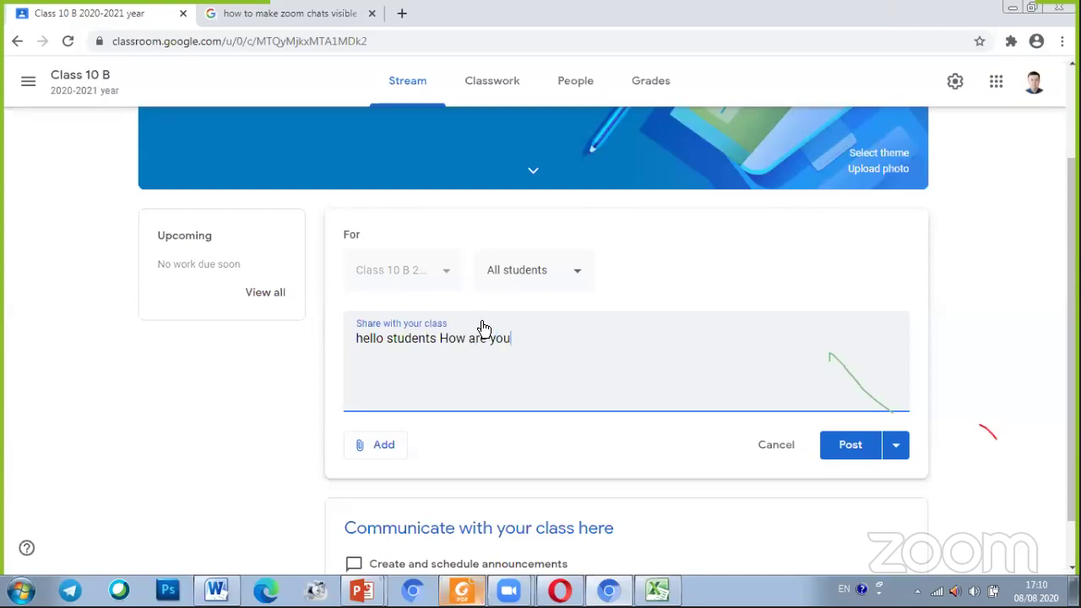
left_click(458, 261)
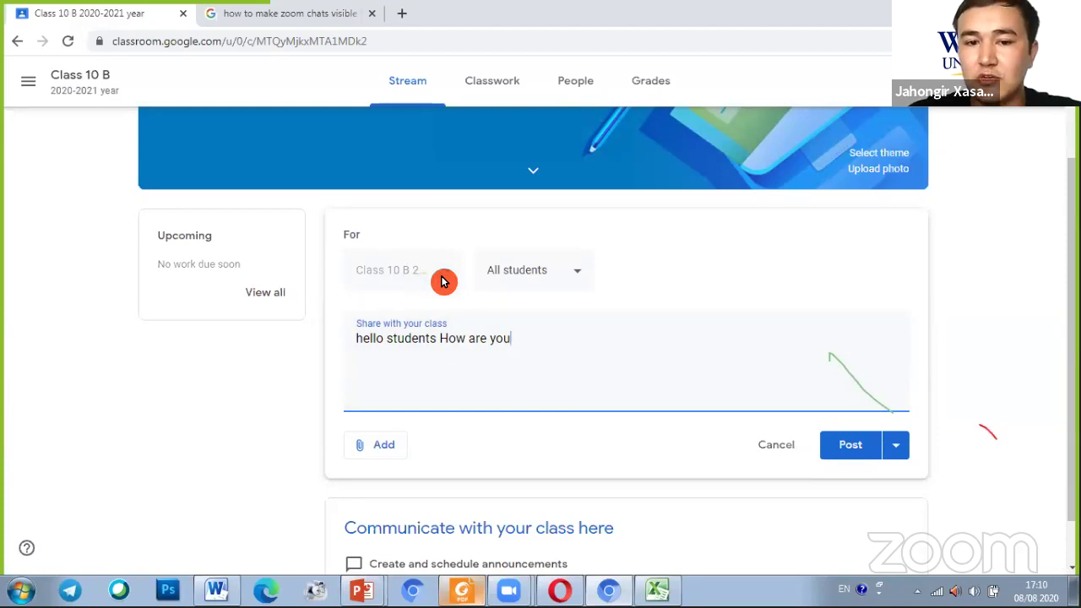
left_click(572, 275)
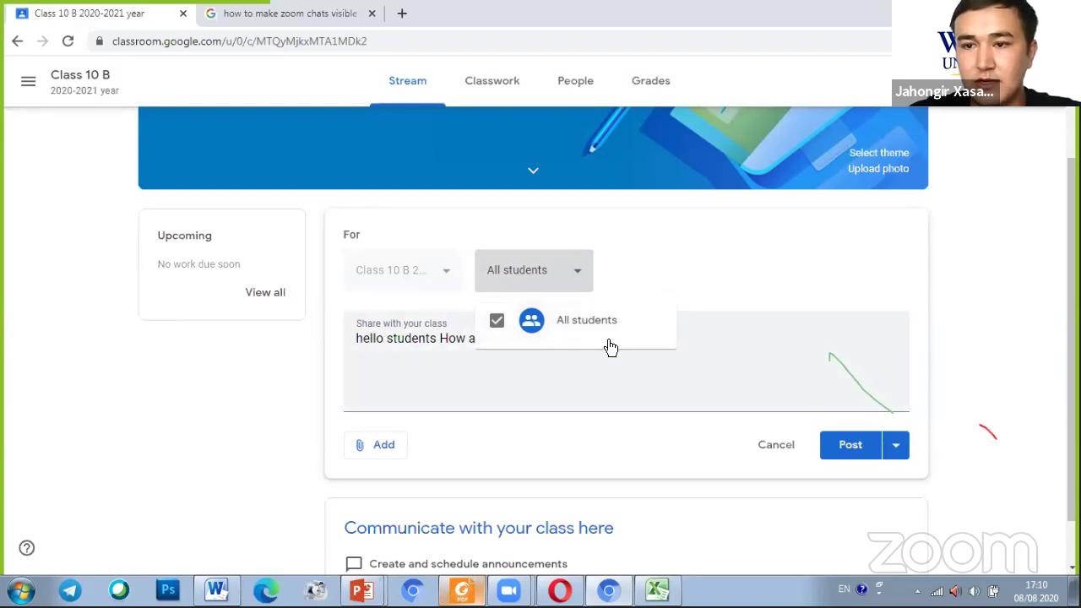
left_click(567, 191)
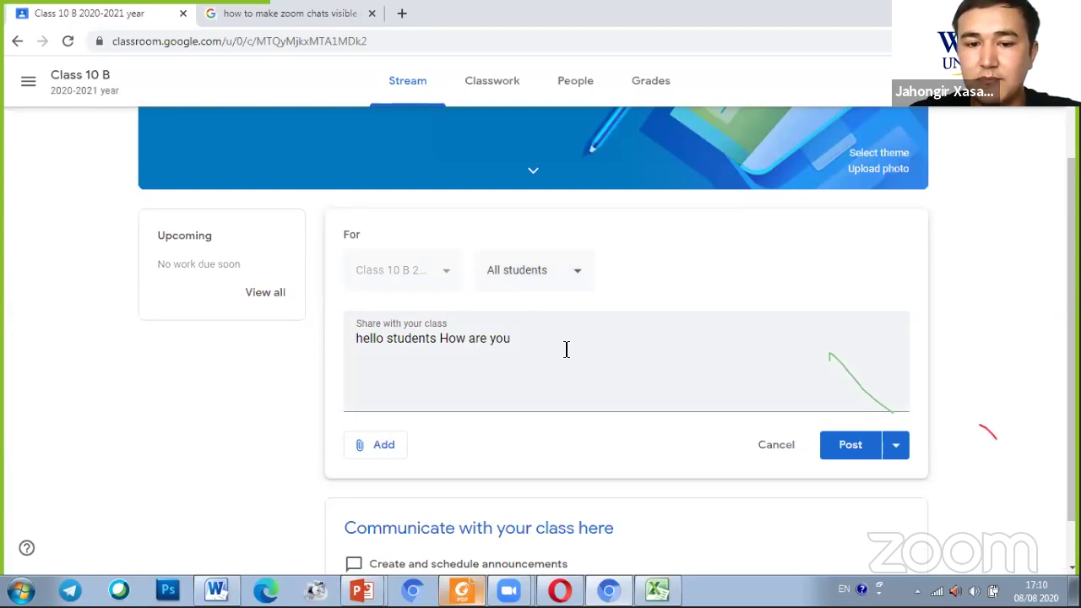
double_click(427, 375)
left_click(608, 347)
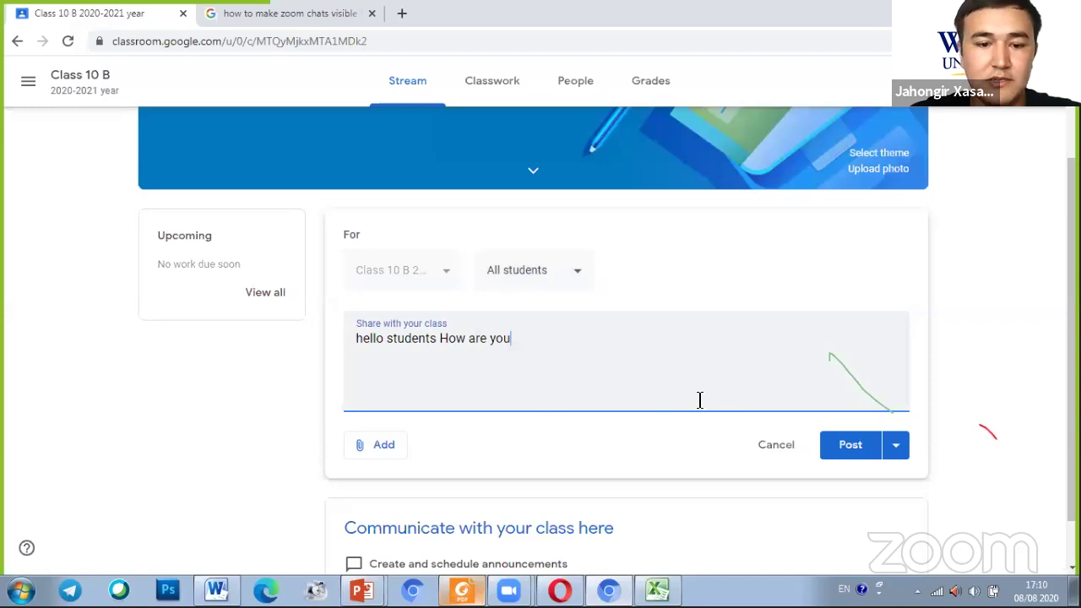
left_click(380, 447)
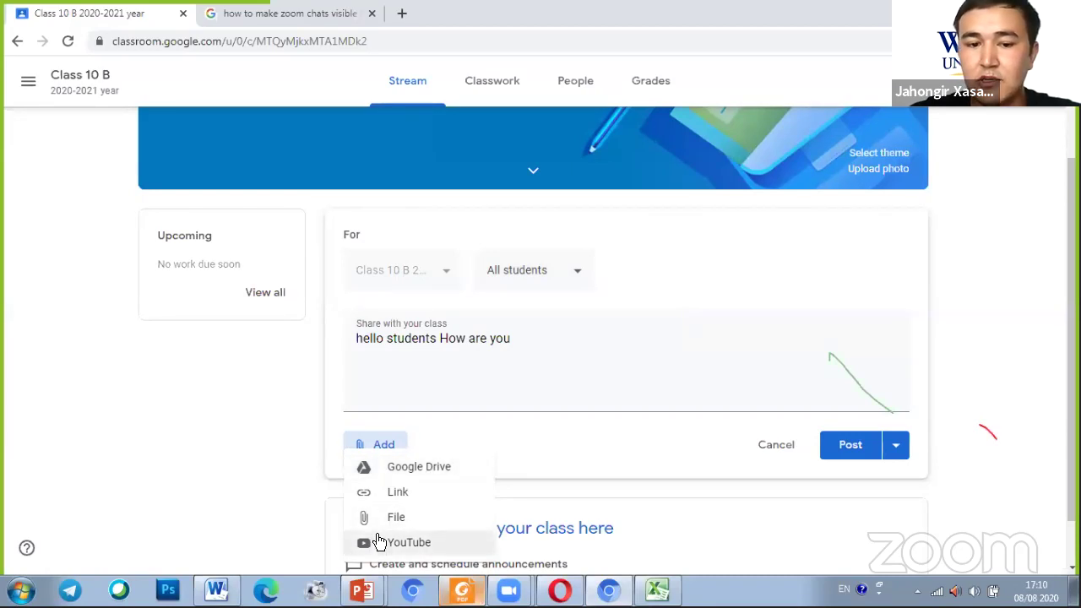
Try attaching a YouTube video and scheduling the post, cancelling both
left_click(391, 544)
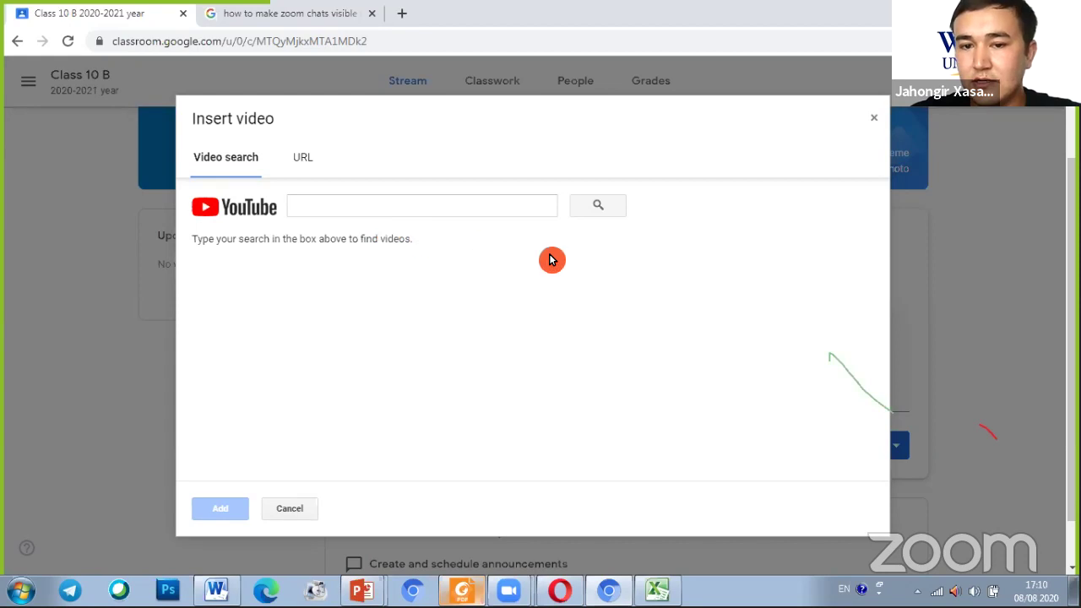
left_click(871, 120)
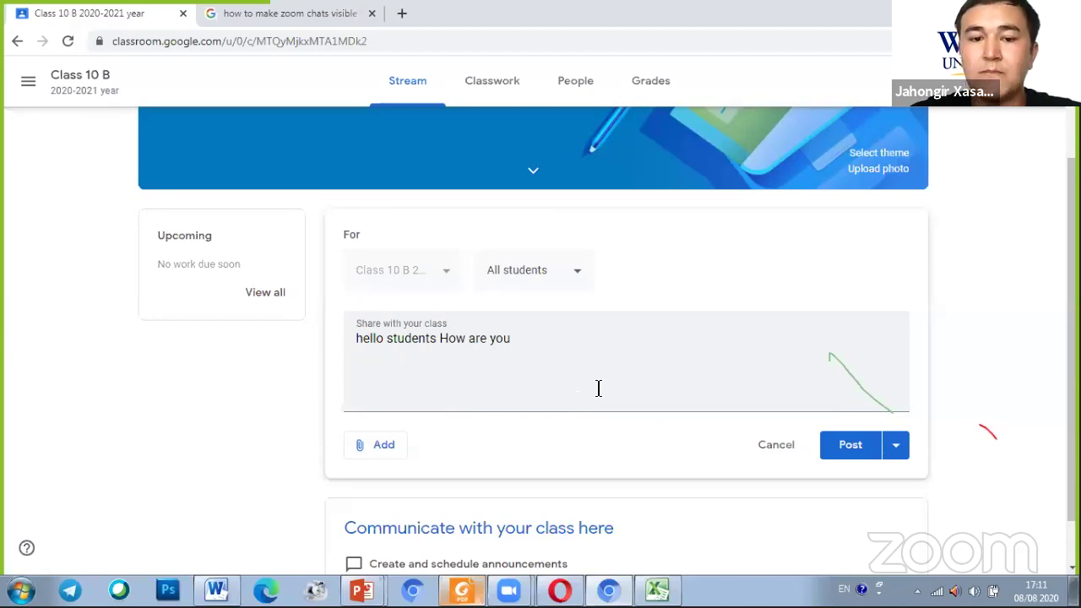
left_click(852, 450)
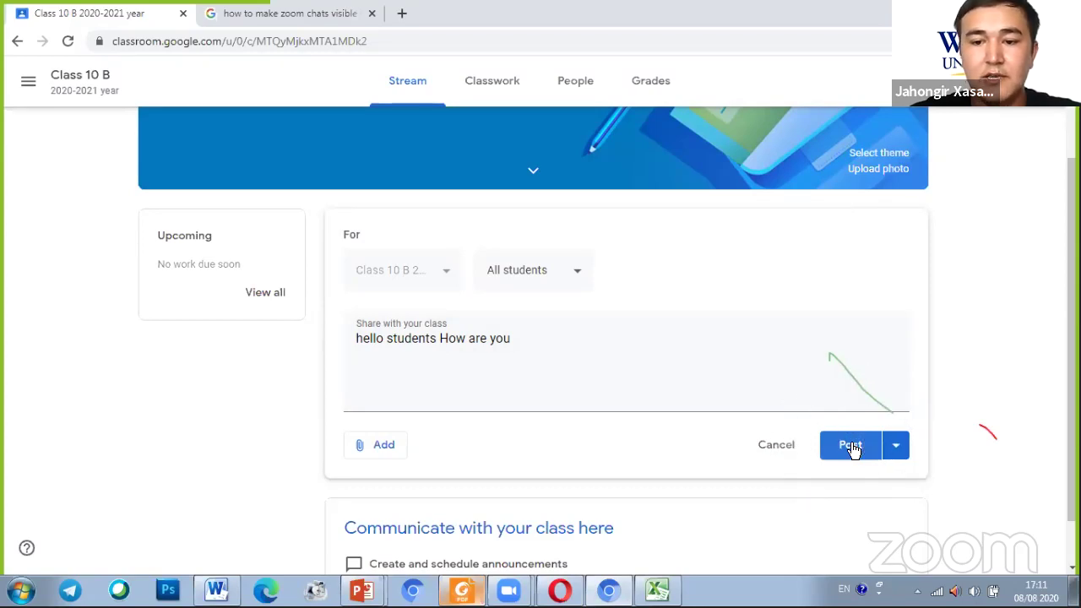
left_click(897, 448)
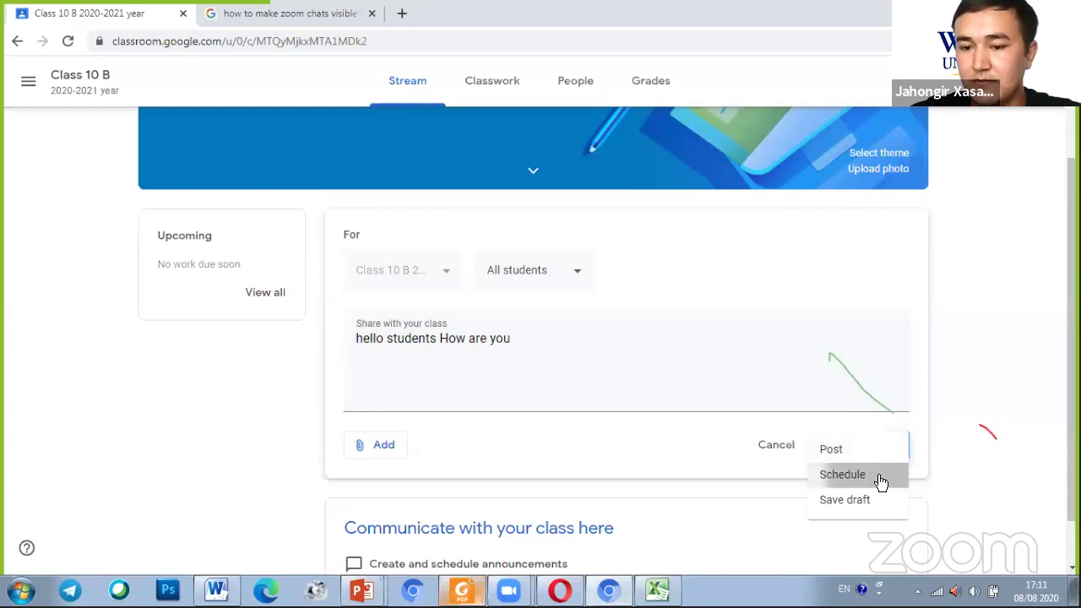
left_click(881, 477)
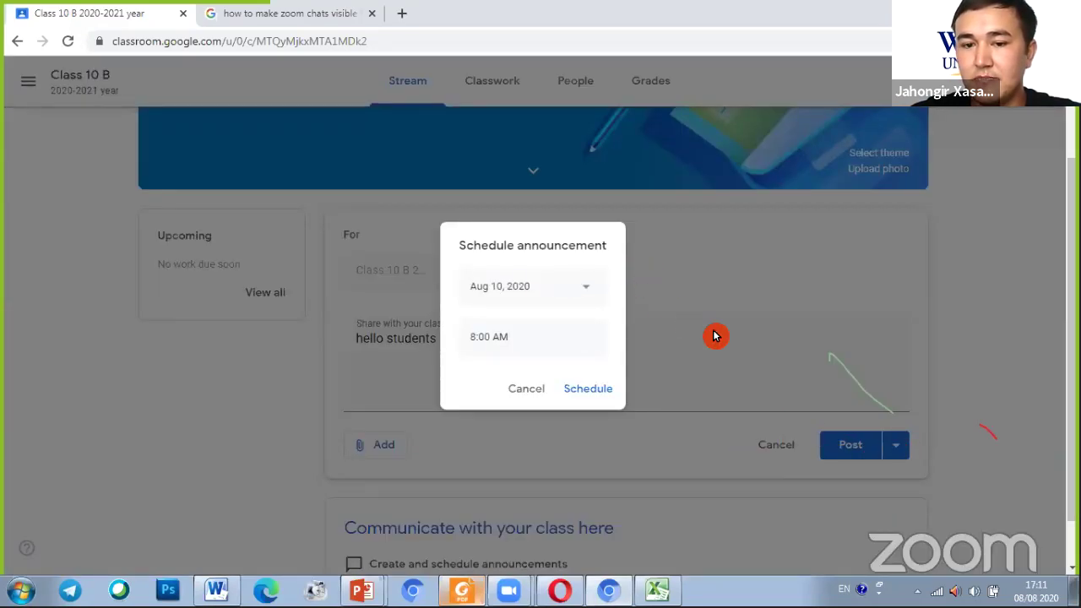
left_click(541, 381)
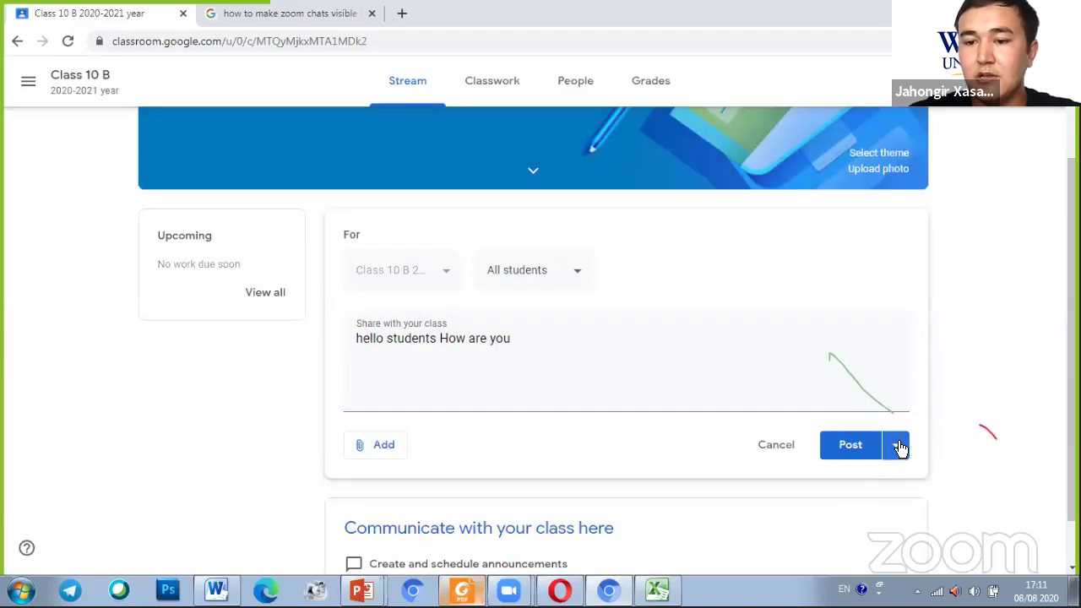
Try scheduling for Aug 13, 2020, abandon it, and post the announcement immediately
left_click(900, 446)
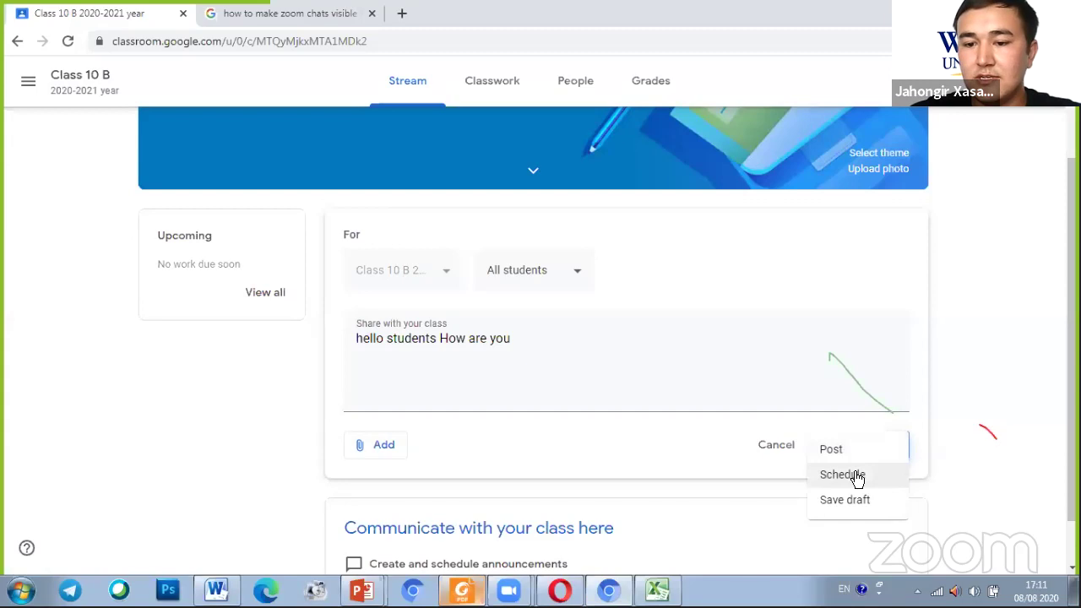
left_click(857, 486)
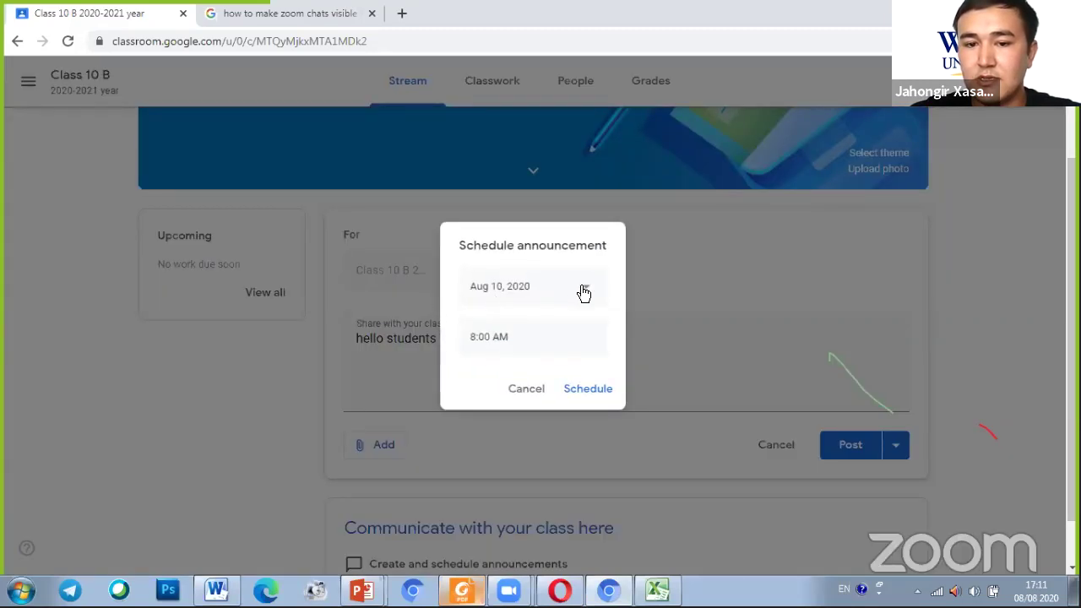
left_click(584, 292)
left_click(576, 413)
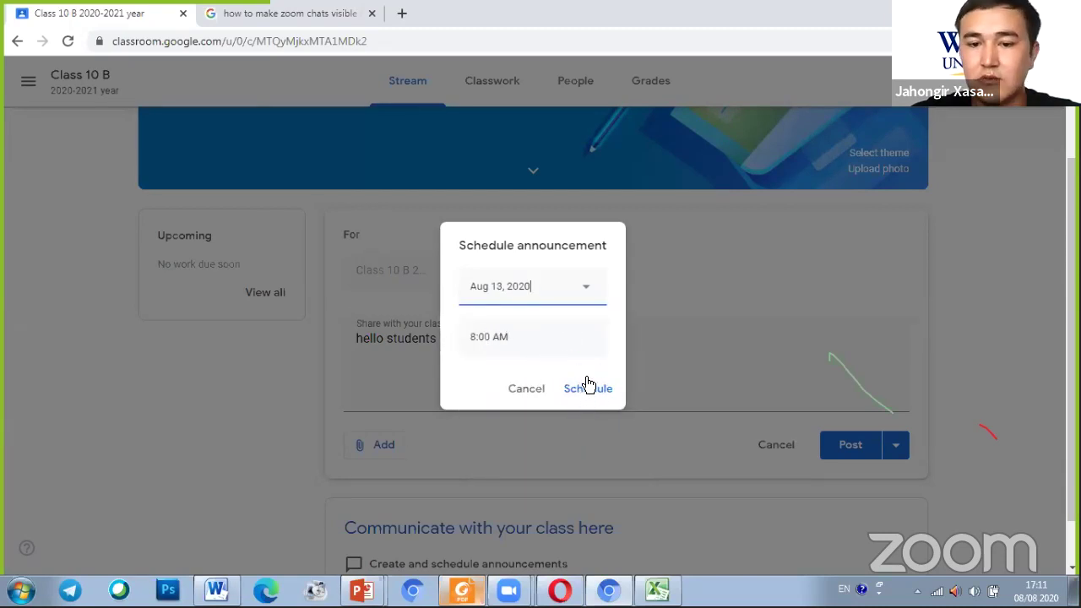
left_click(549, 390)
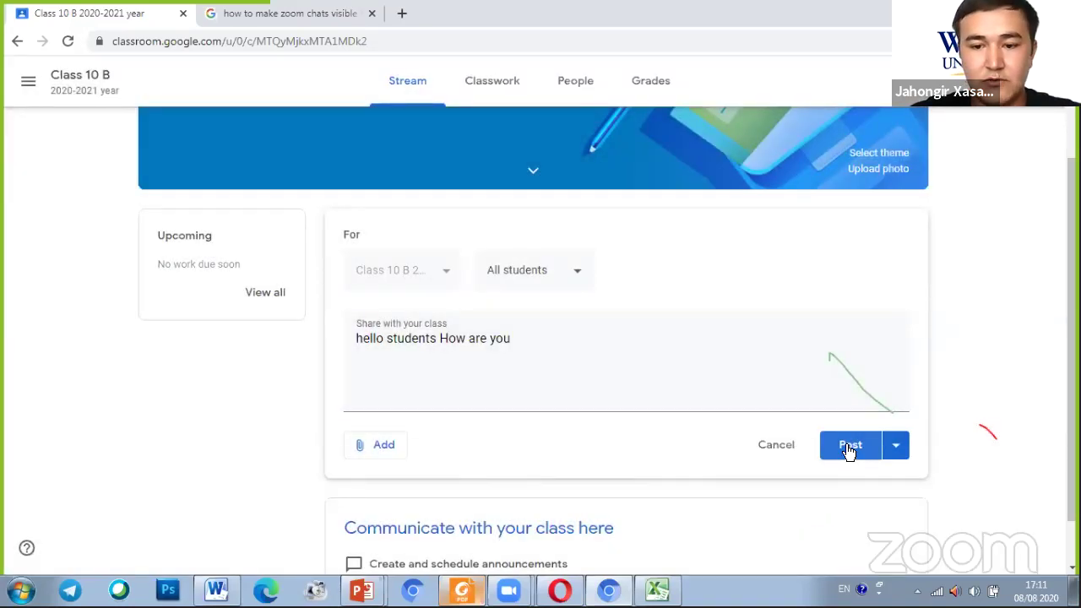
left_click(896, 449)
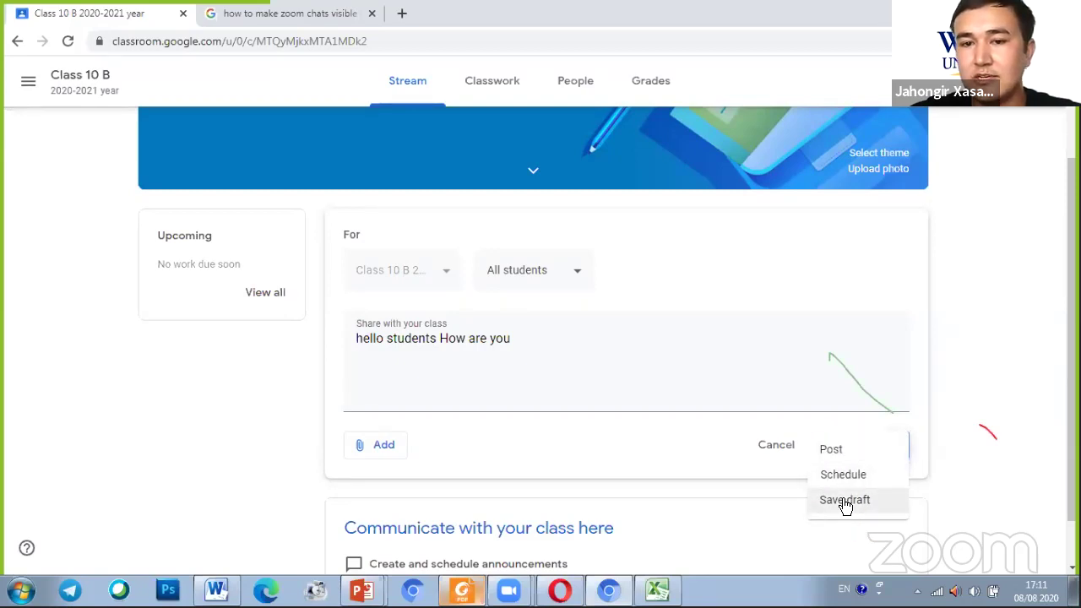
left_click(852, 448)
left_click(851, 445)
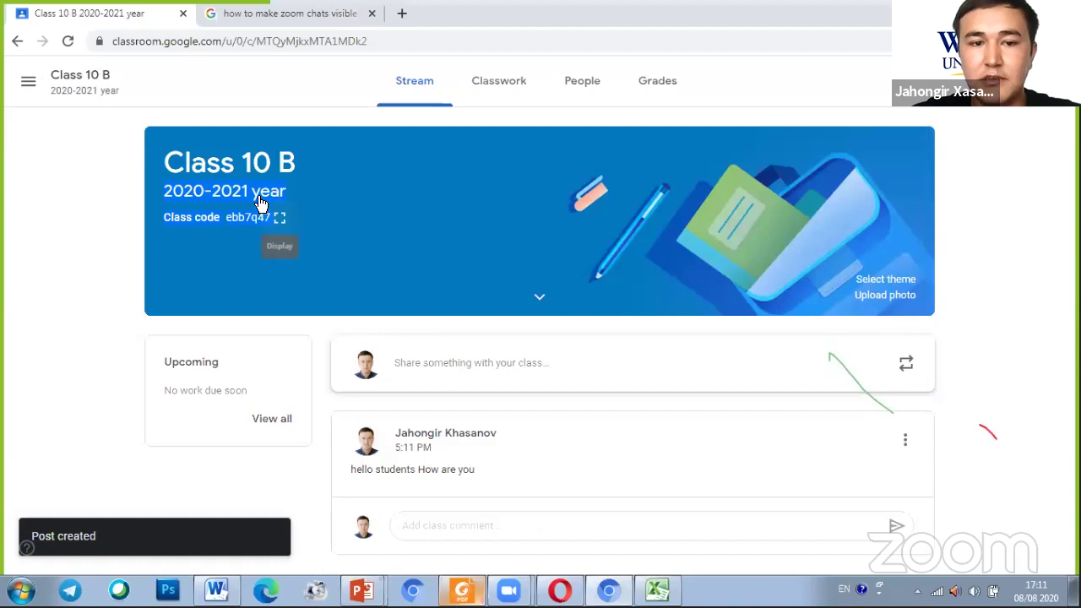
left_click(281, 220)
left_click(754, 226)
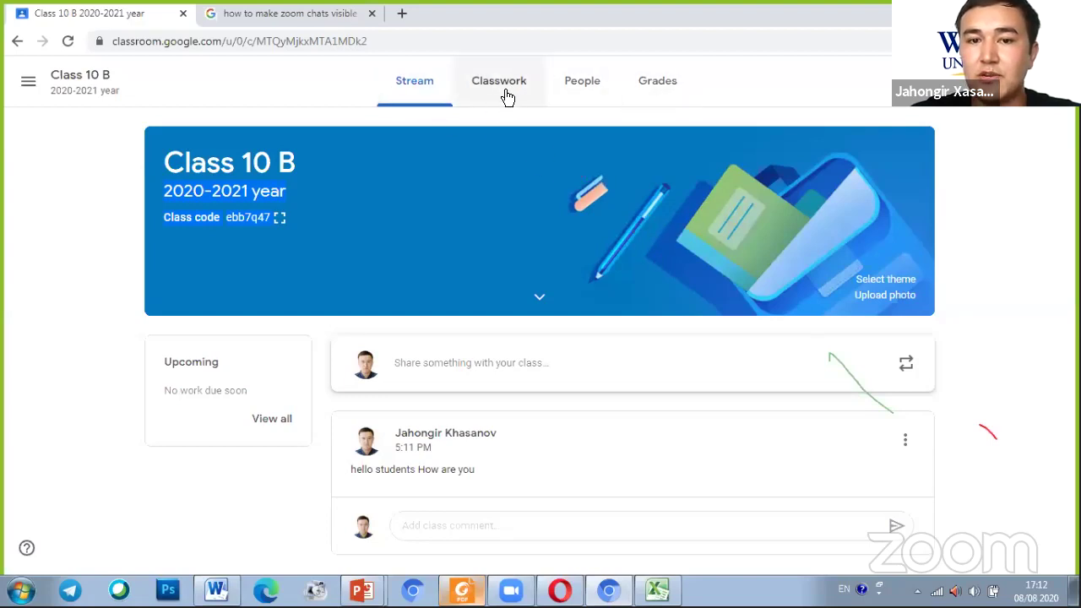
left_click(594, 99)
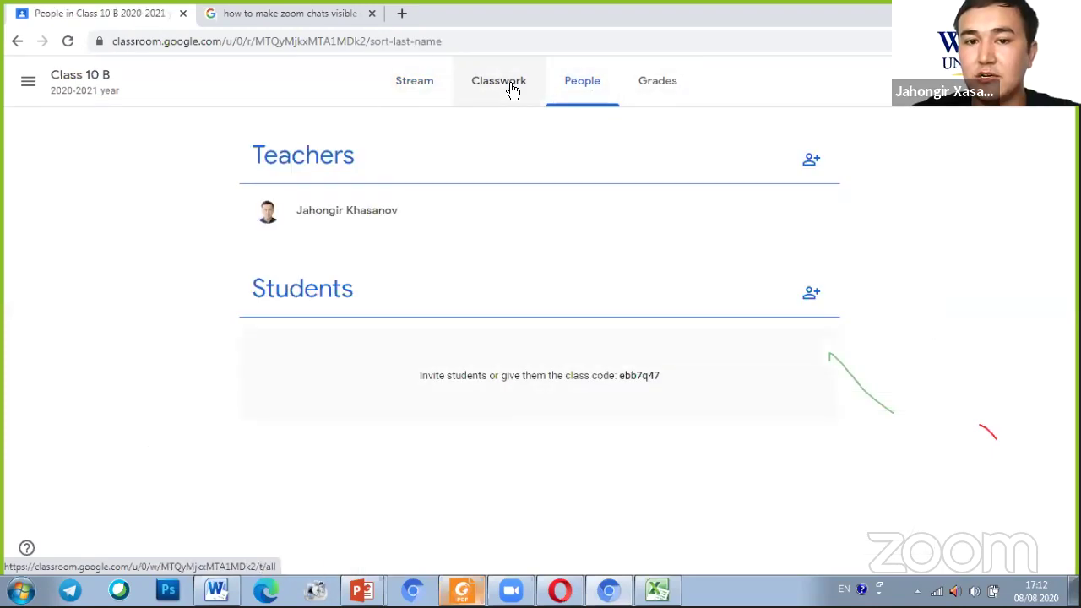
left_click(414, 85)
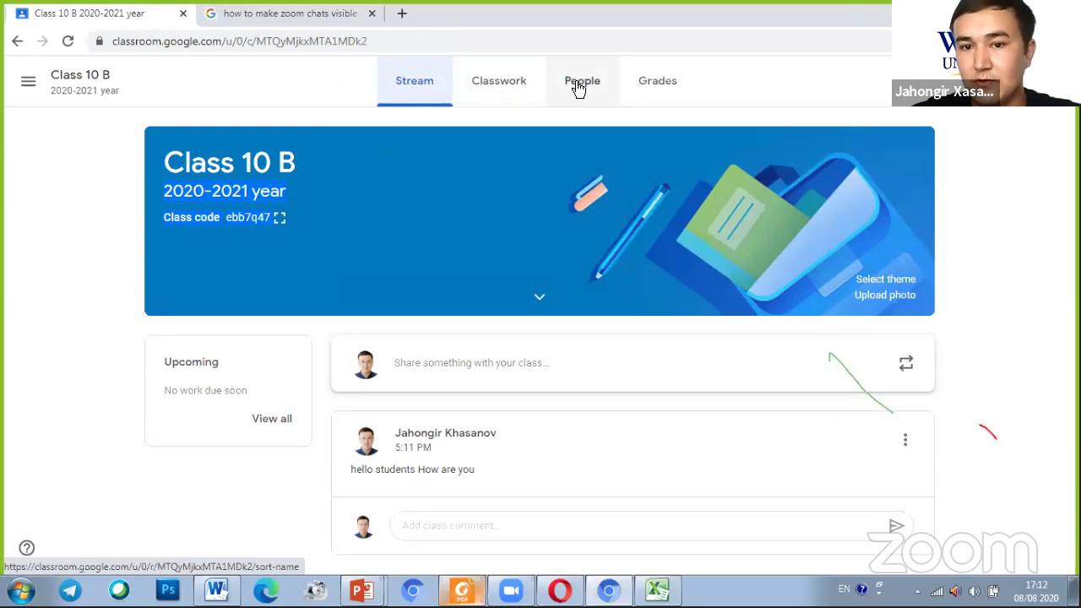
left_click(579, 87)
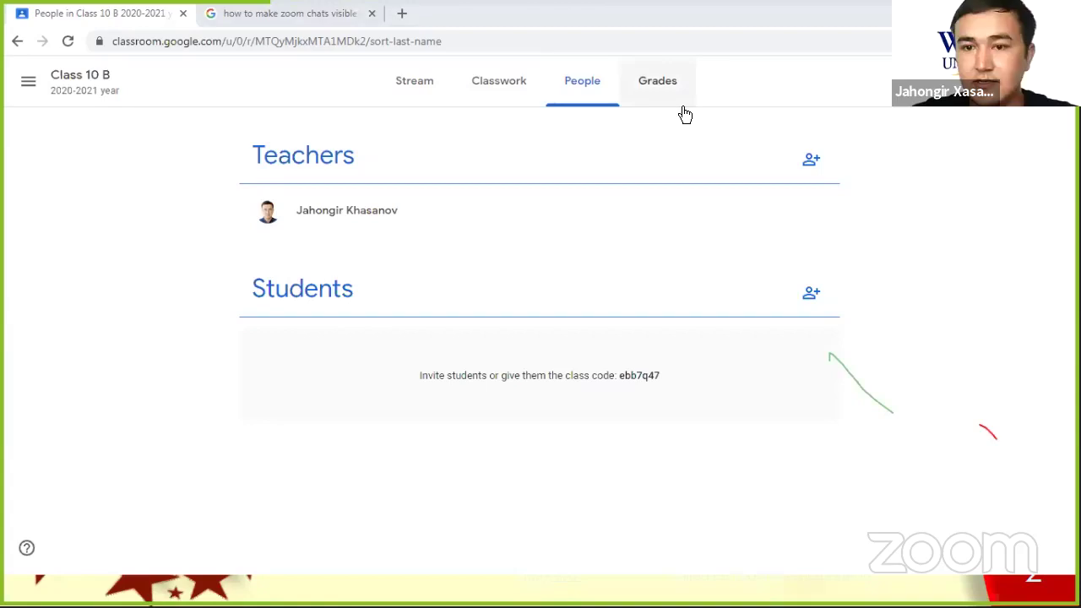
left_click(817, 165)
left_click(817, 164)
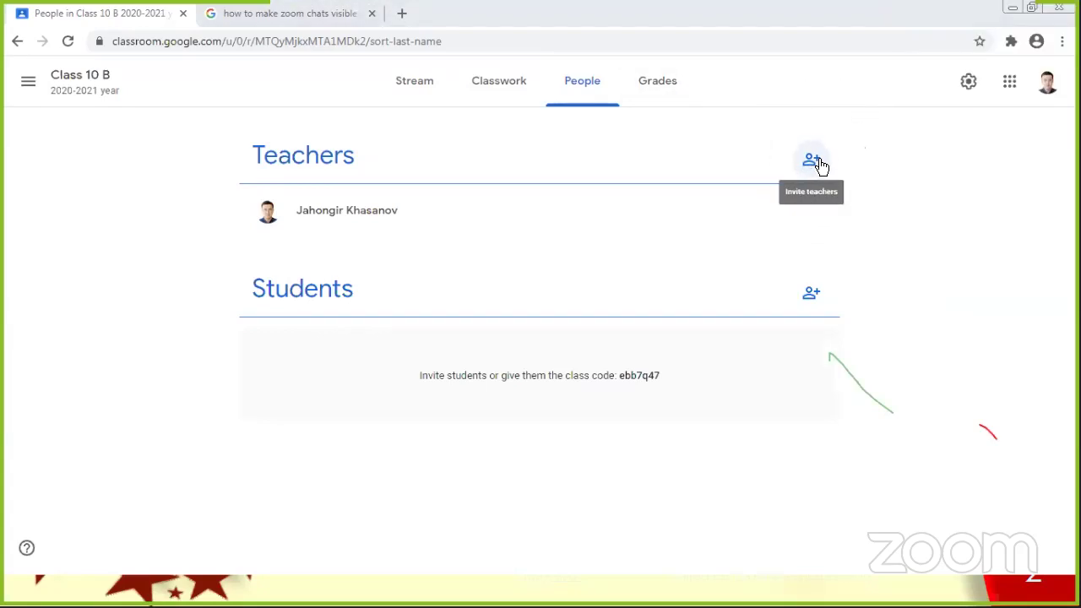
key("ctrl")
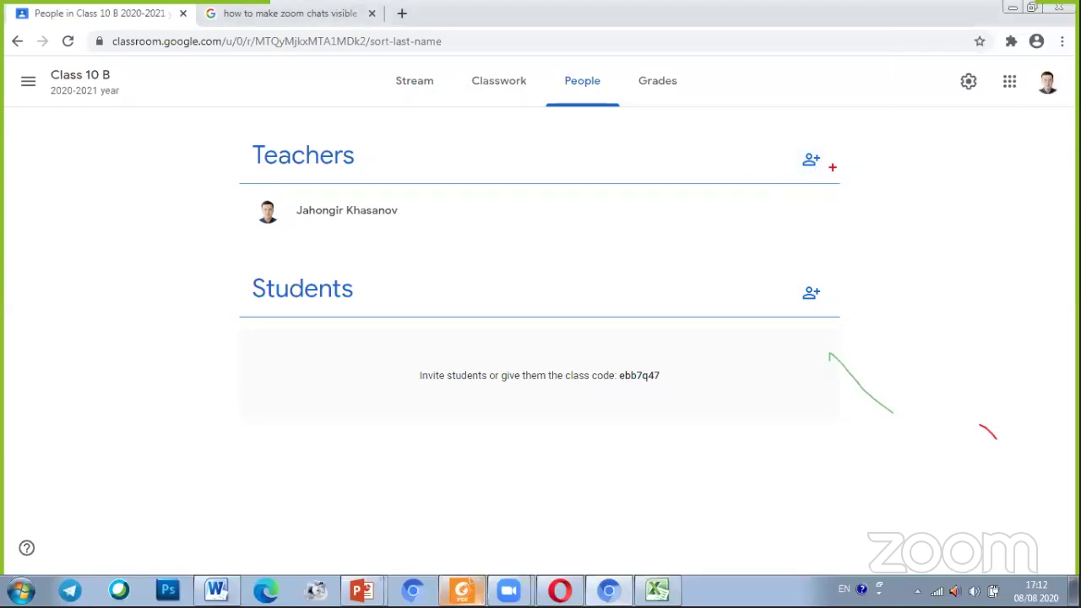
left_click_drag(831, 151, 819, 187)
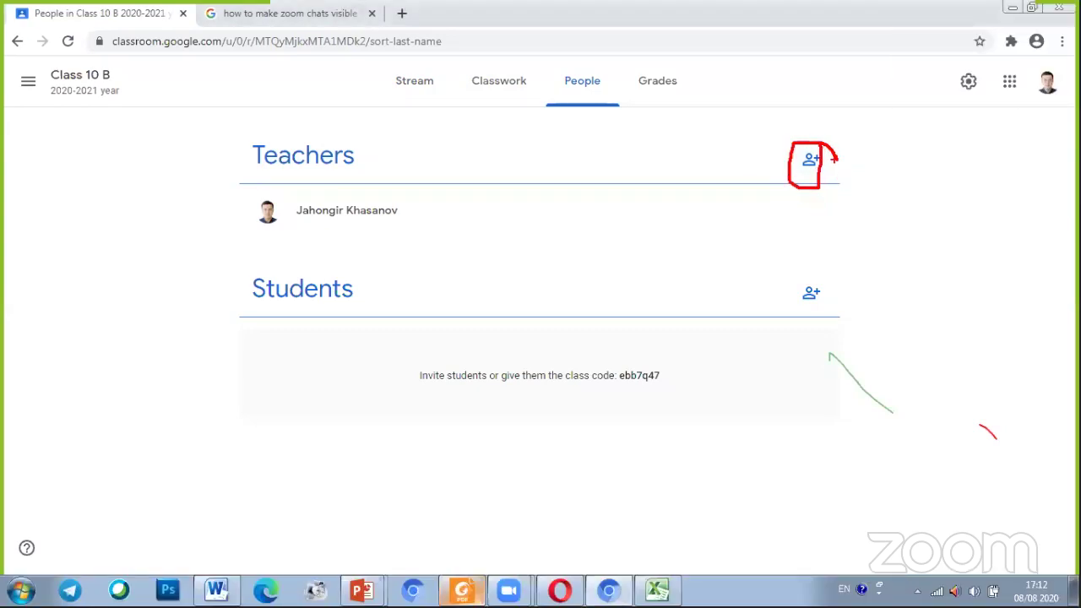
mouse_move(808, 265)
left_mouse_down()
mouse_move(907, 295)
mouse_move(812, 270)
left_mouse_up()
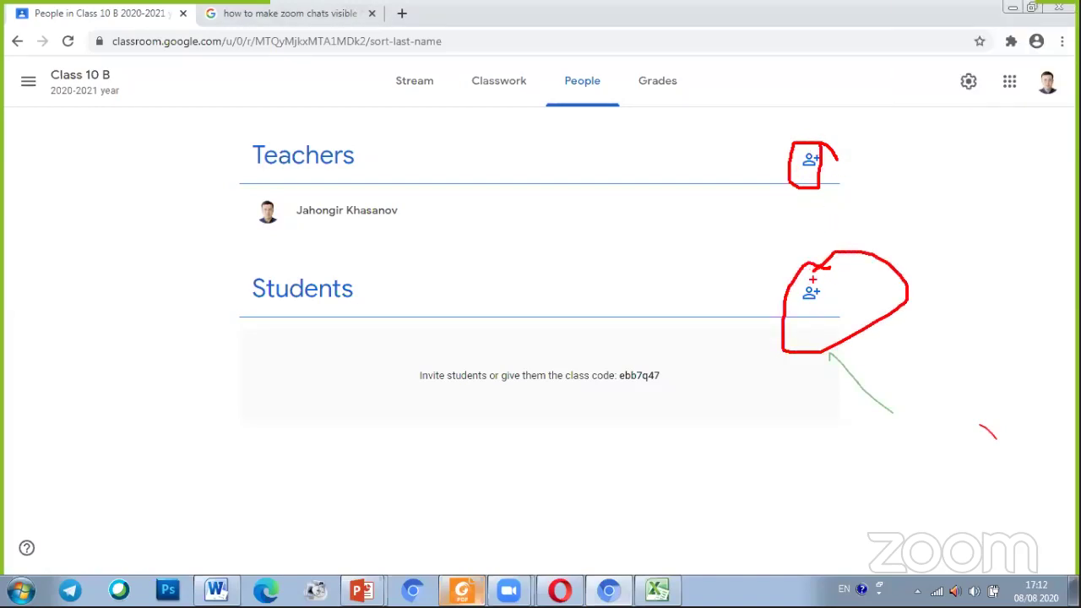
left_click_drag(256, 247, 378, 255)
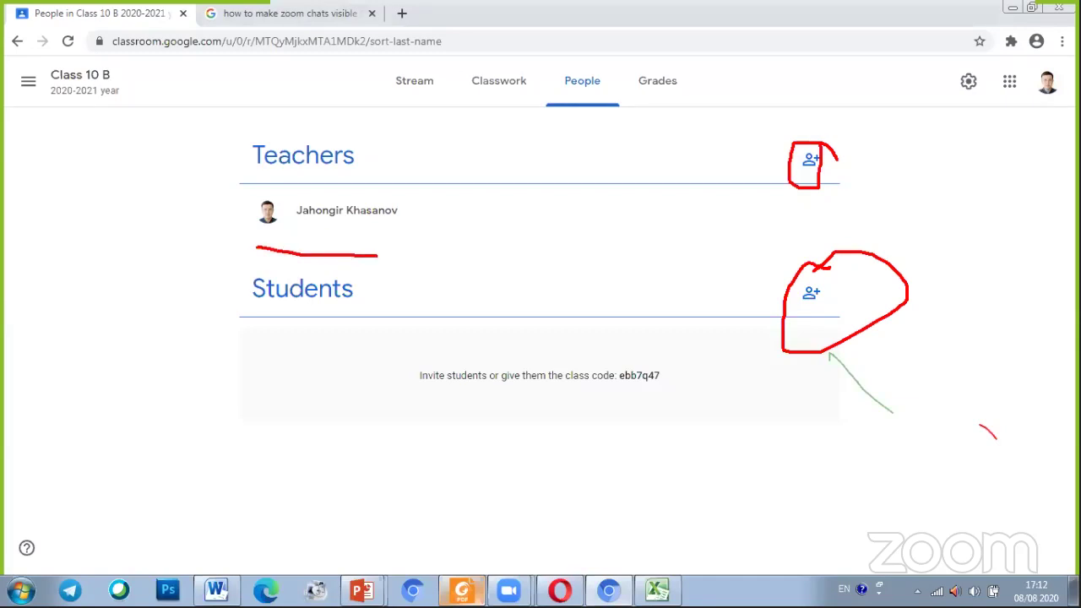
left_click_drag(257, 345, 363, 358)
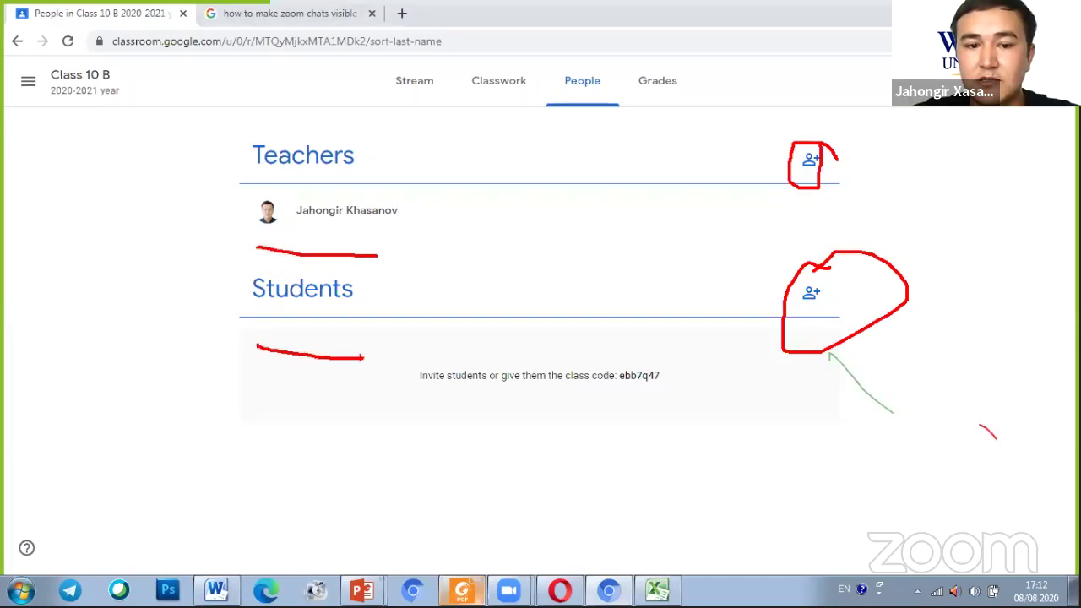
left_click_drag(261, 399, 356, 405)
left_click_drag(265, 446, 369, 455)
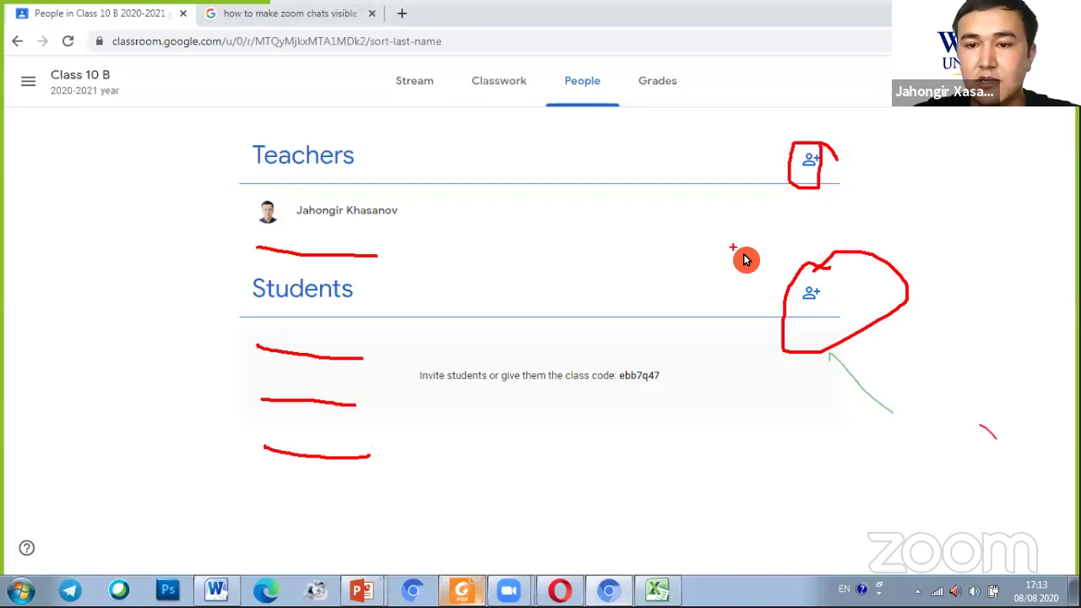
left_click(810, 166)
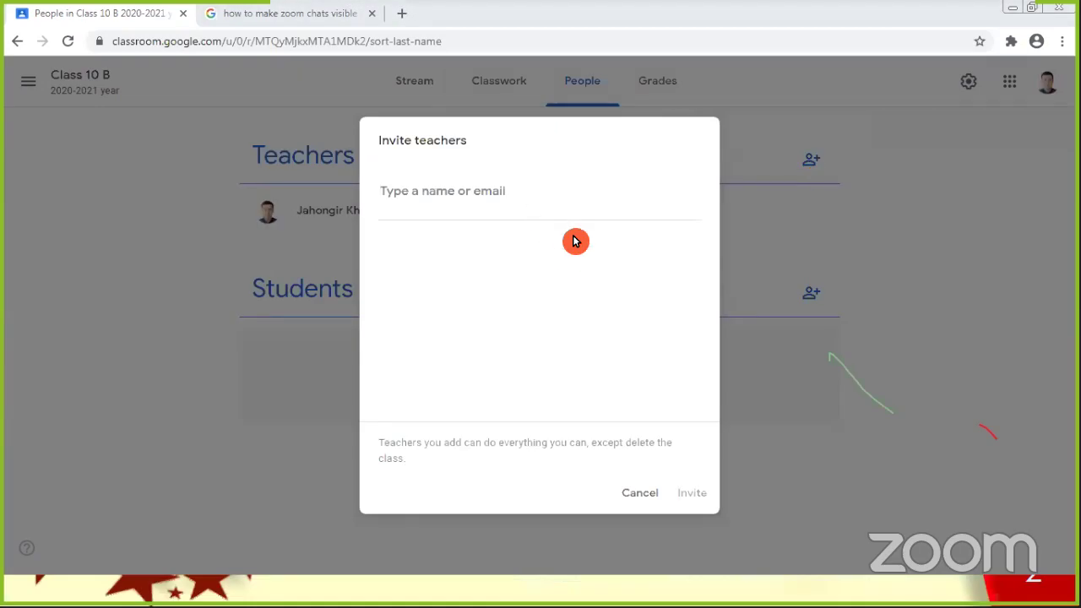
In Invite teachers, add an outside teacher's e-mail address as the first co-teacher invitee
left_click(435, 195)
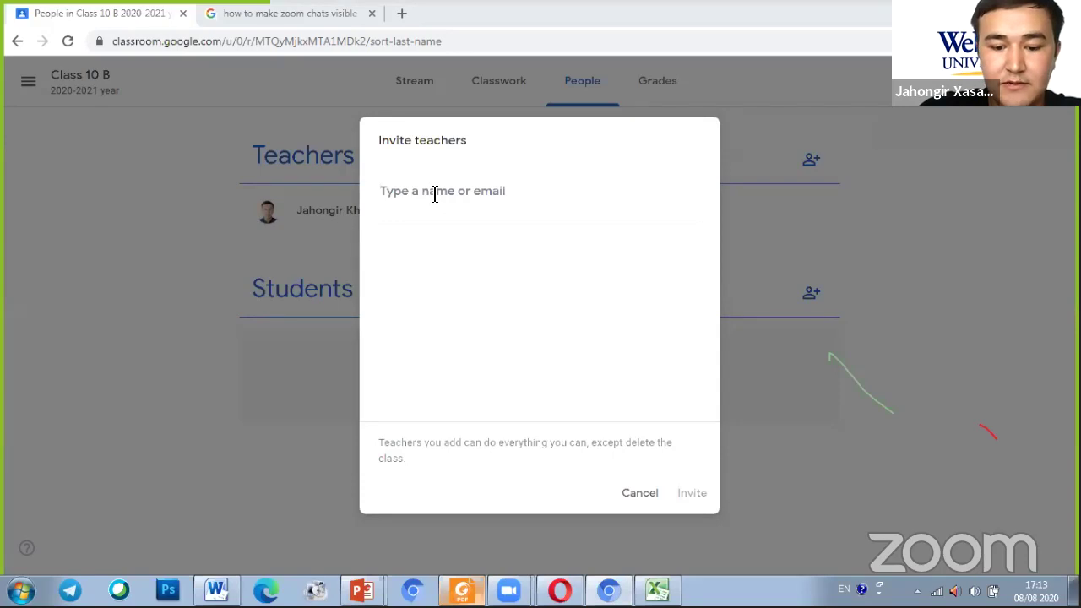
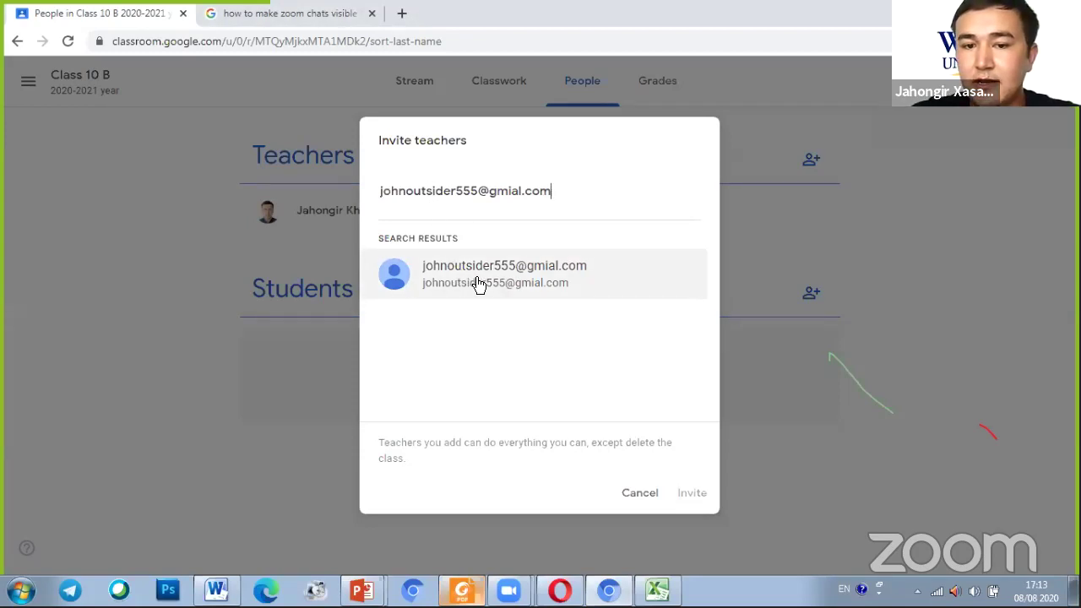
left_click(505, 280)
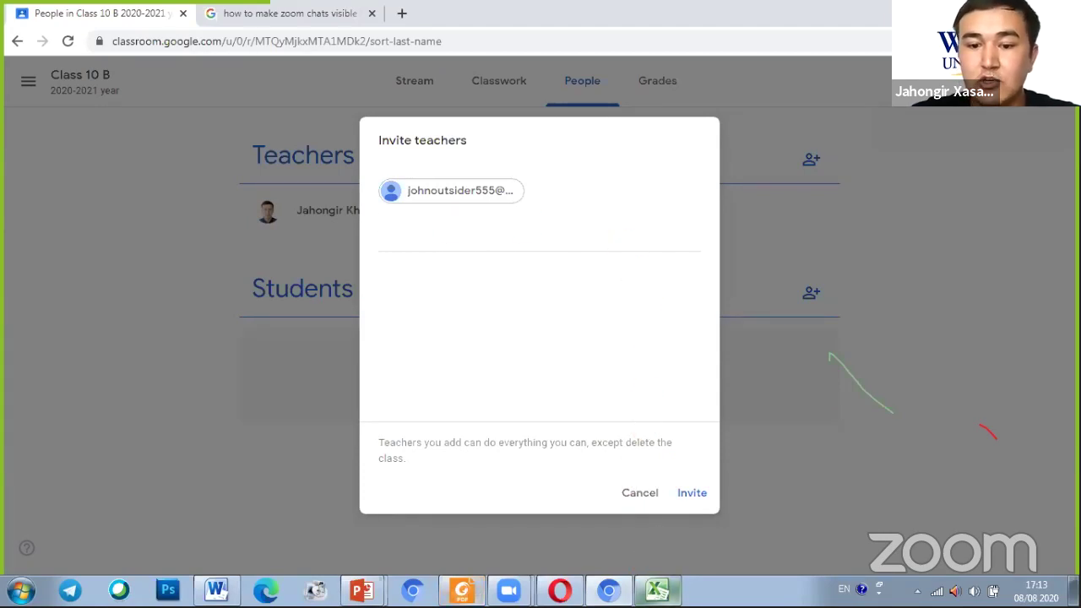
left_click(657, 590)
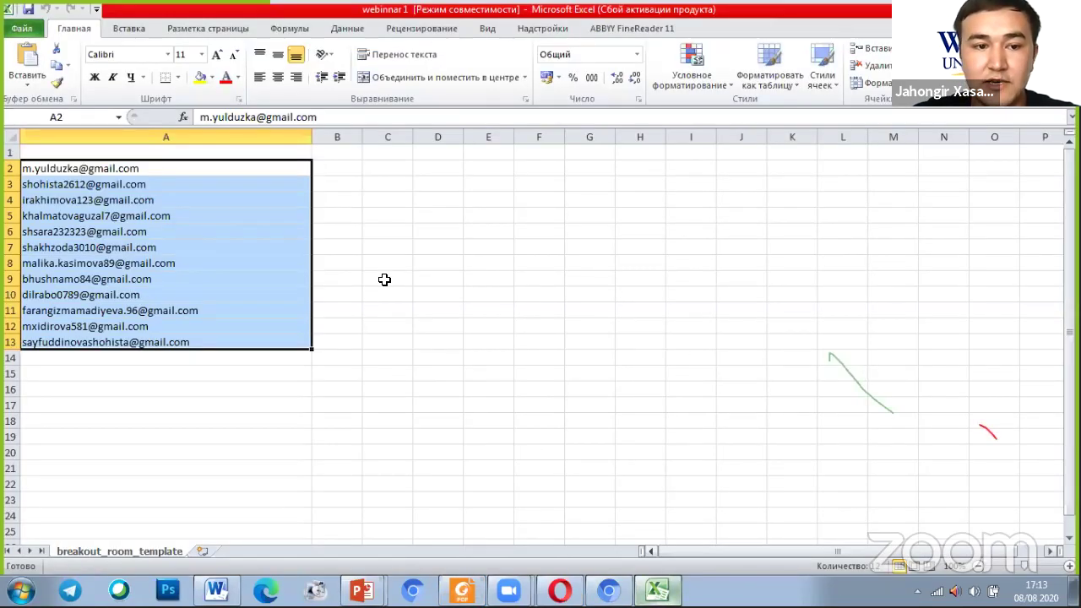
Copy the student e-mail addresses in Excel cells A2:A14 and go back to Classroom
left_click(389, 263)
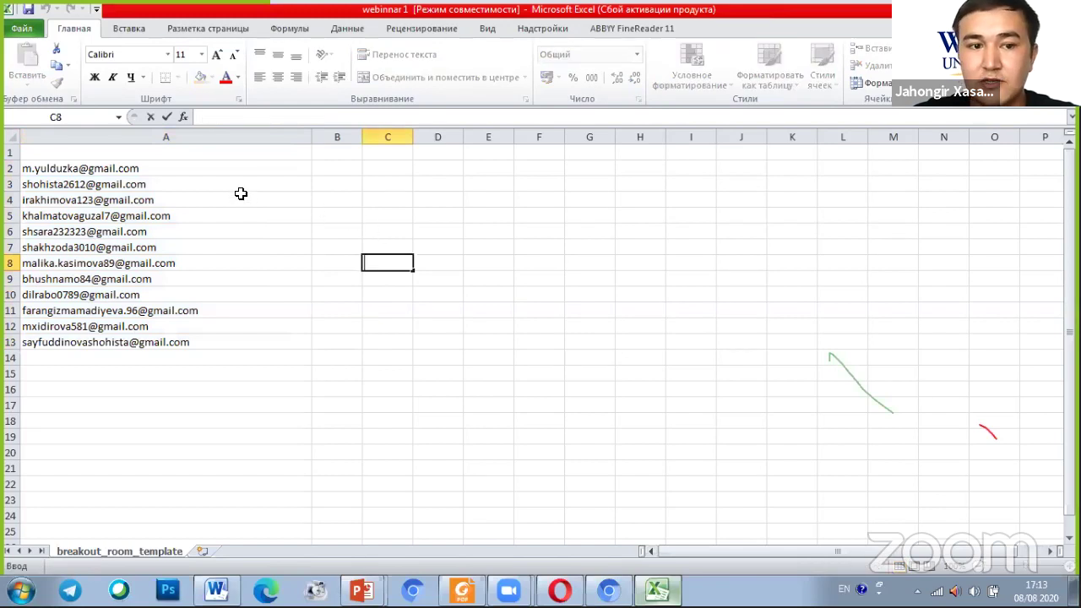
left_click(173, 168)
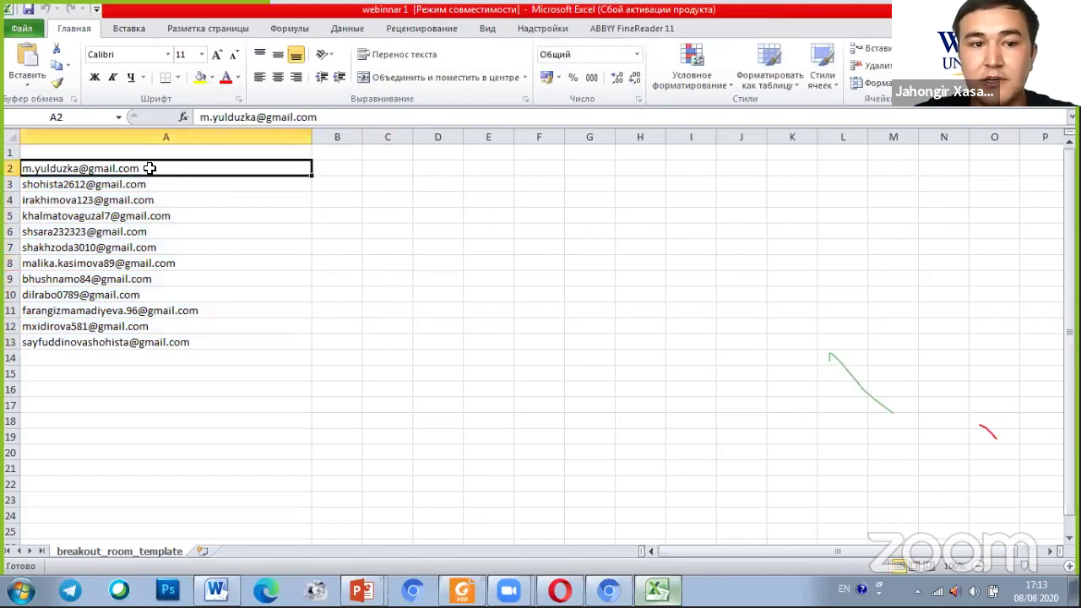
left_click(337, 172)
left_click(242, 169)
key("F2")
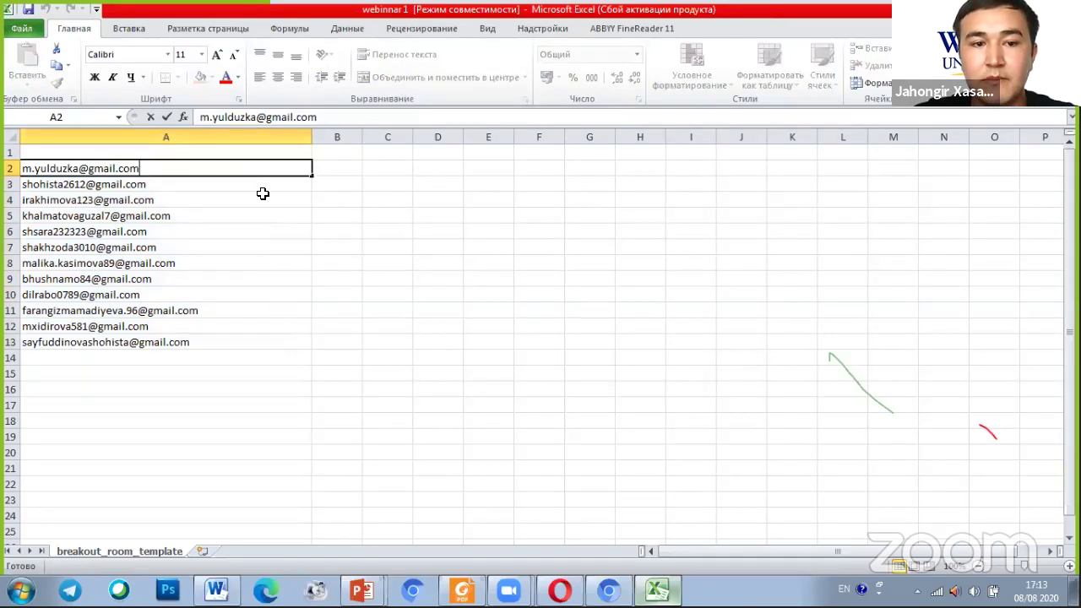
left_click(230, 196)
left_click(210, 168)
left_click(256, 204)
left_click(215, 169)
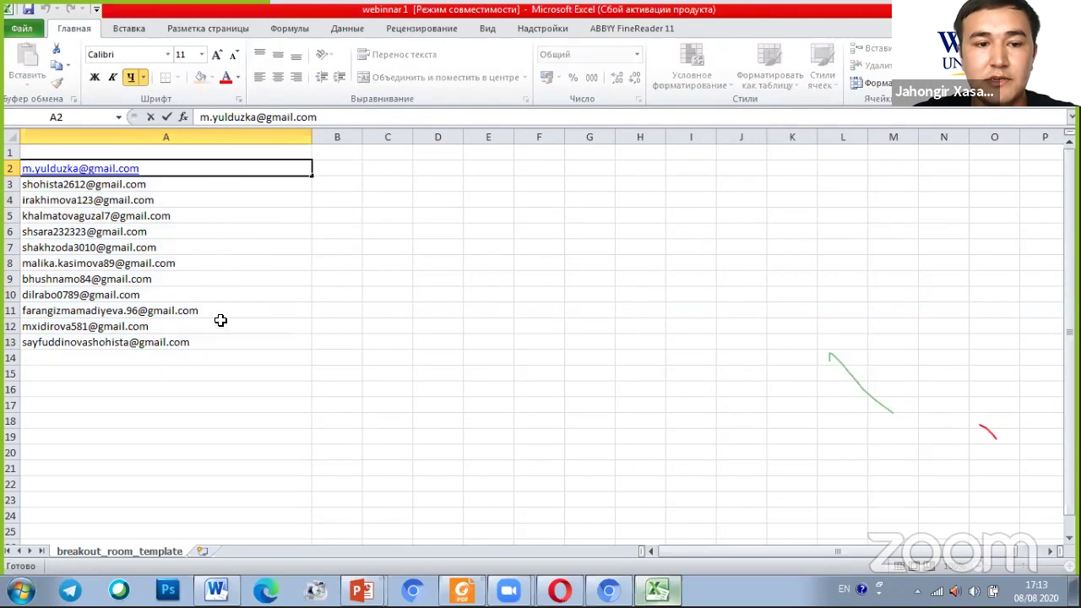
left_click(226, 357)
left_click_drag(226, 358, 195, 172)
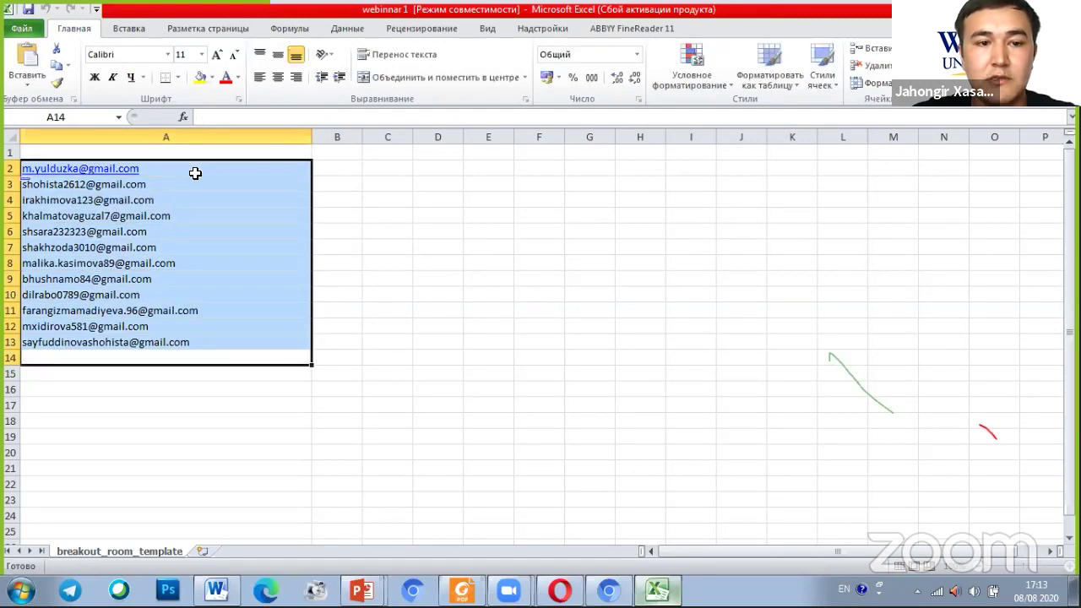
key("ctrl+c")
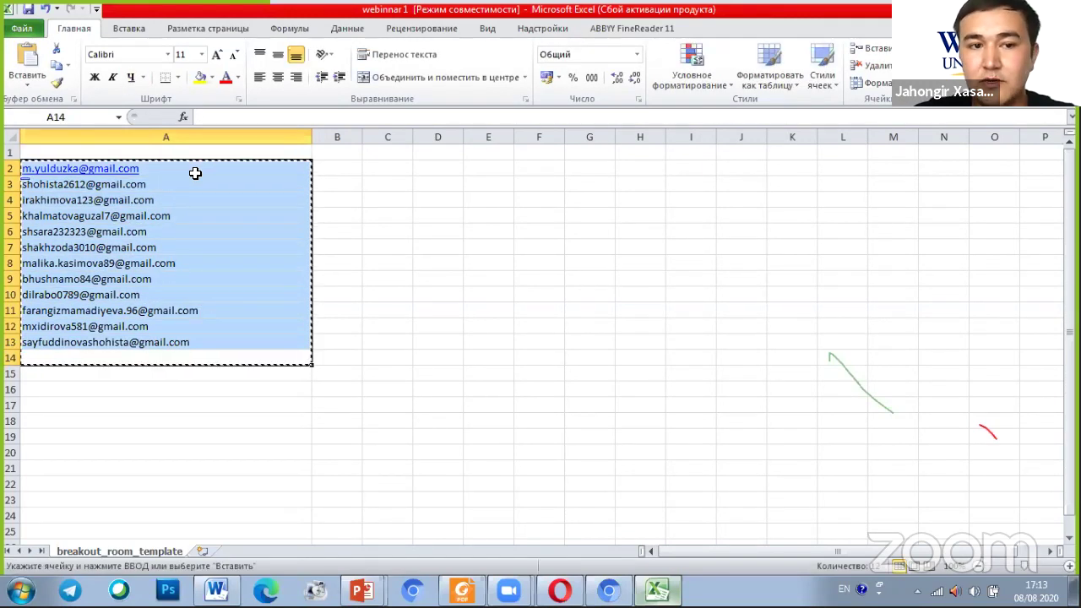
left_click(608, 589)
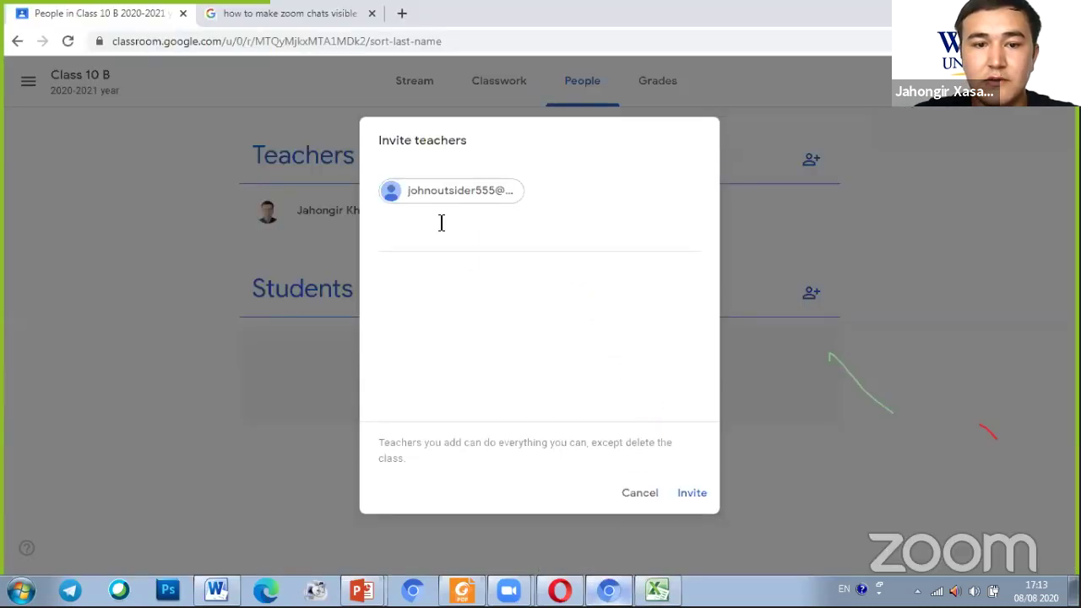
Paste the copied addresses as separate teacher invitees and send the invitations
left_click(439, 222)
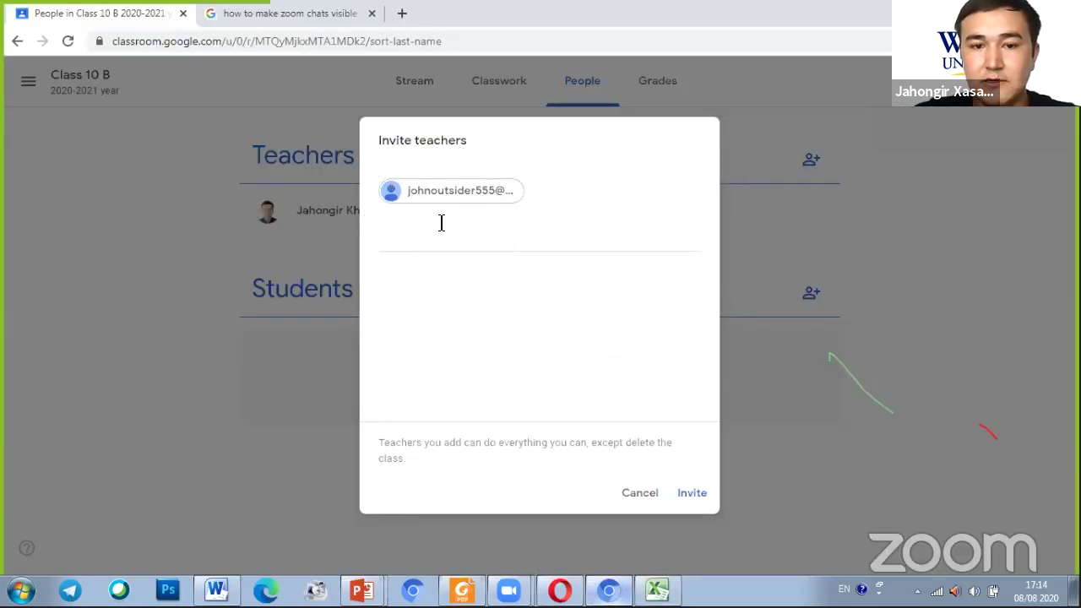
key("ctrl+v")
left_click(679, 253)
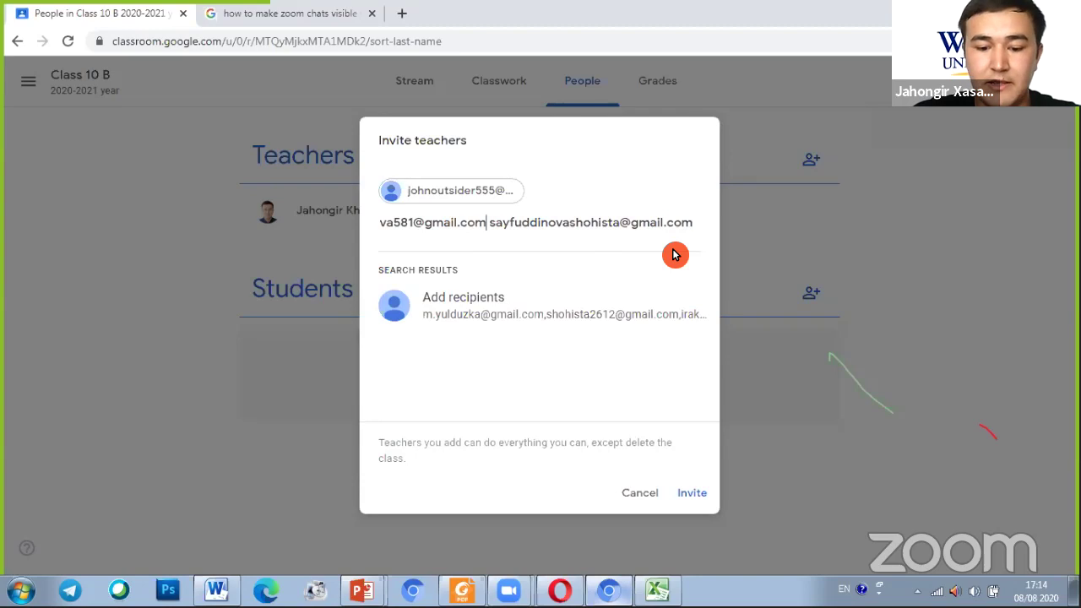
key("Return")
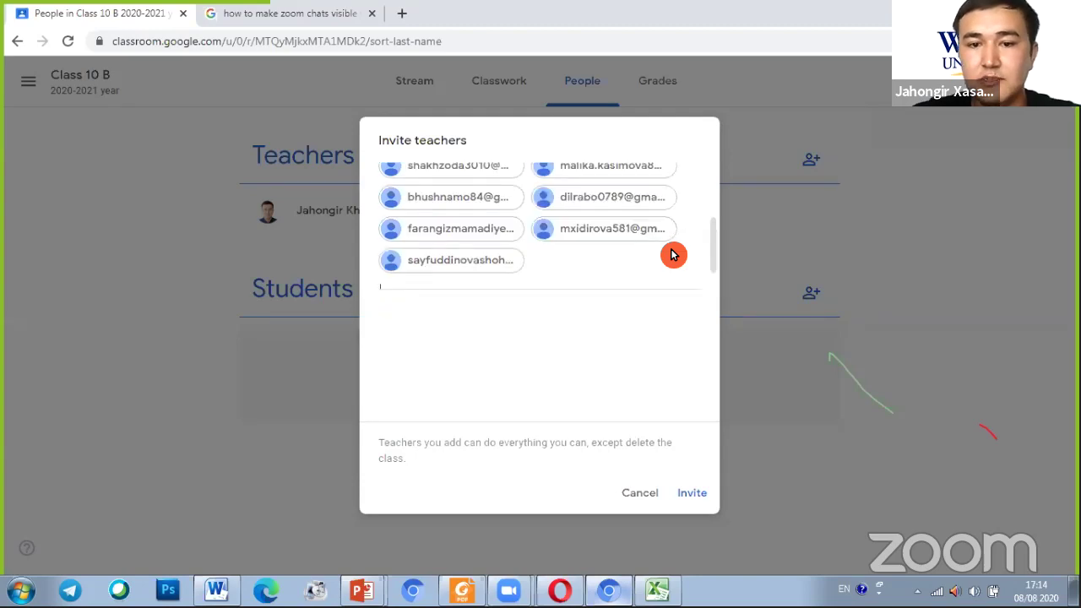
scroll(512, 231, "up", 2)
scroll(512, 230, "down", 2)
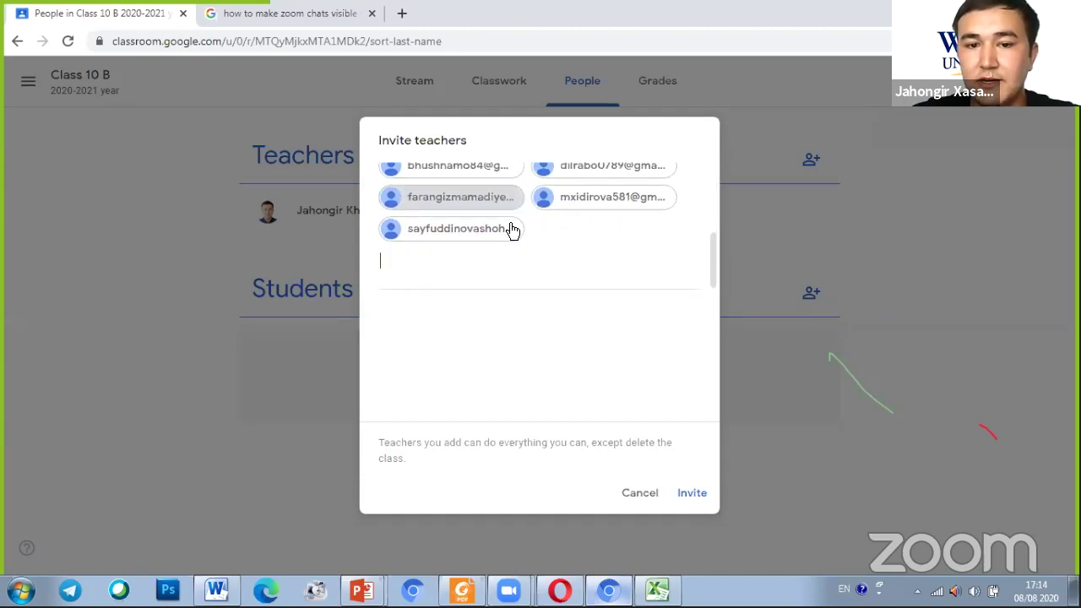
scroll(505, 231, "up", 3)
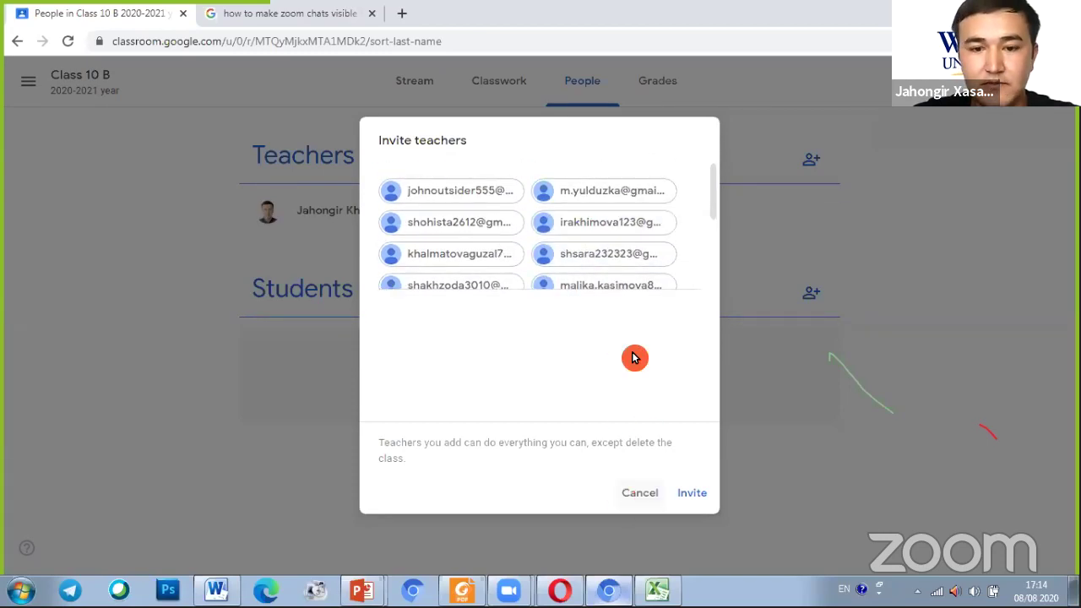
scroll(605, 262, "down", 3)
scroll(604, 253, "up", 3)
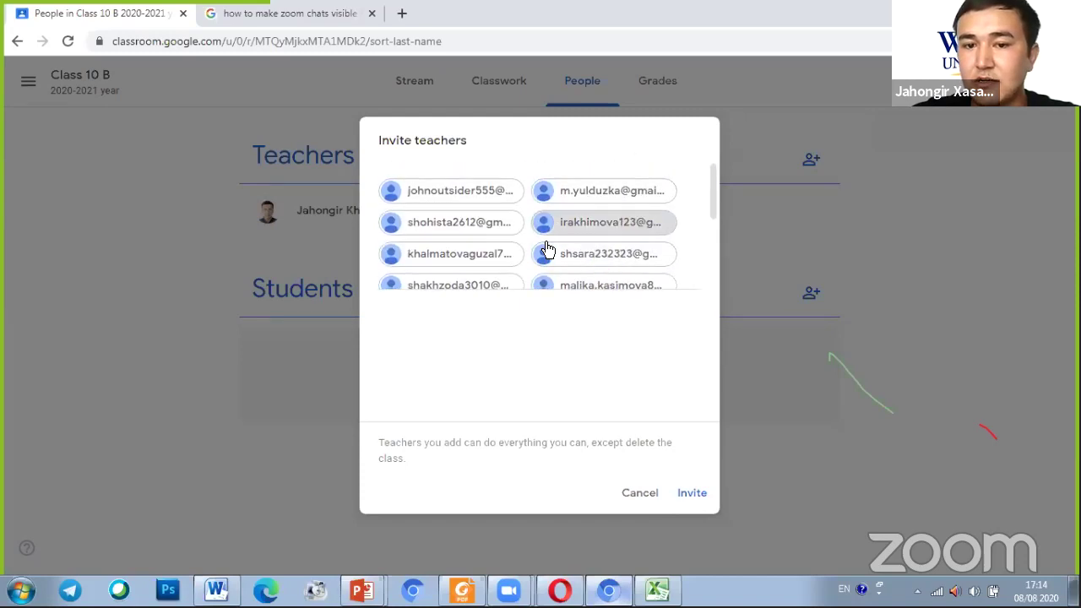
left_click(695, 497)
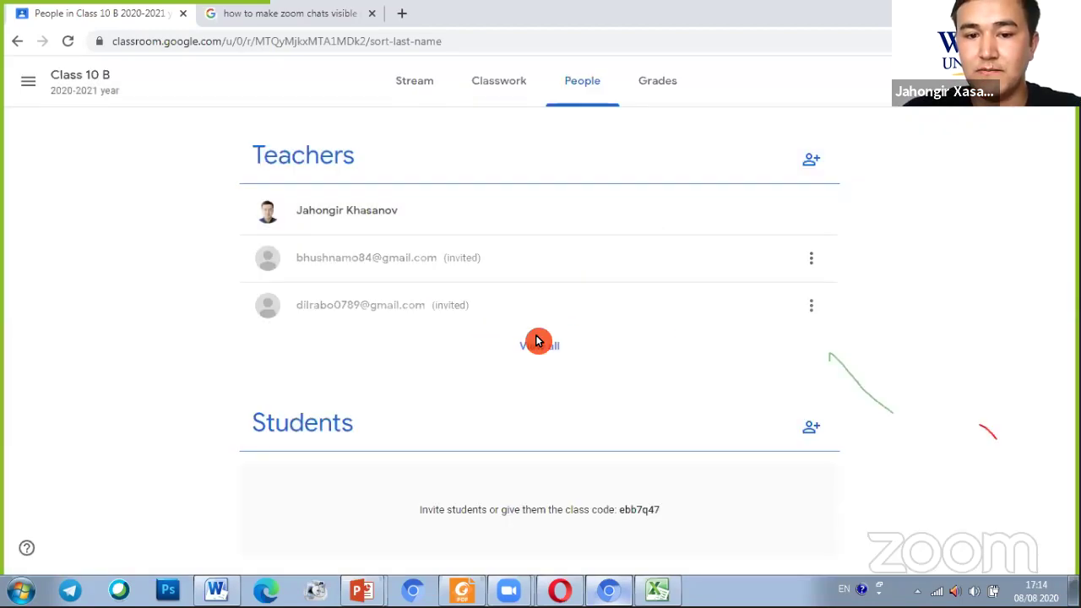
Expand the invited teachers list and scroll down to the empty Students section
left_click(530, 347)
scroll(625, 354, "up", 6)
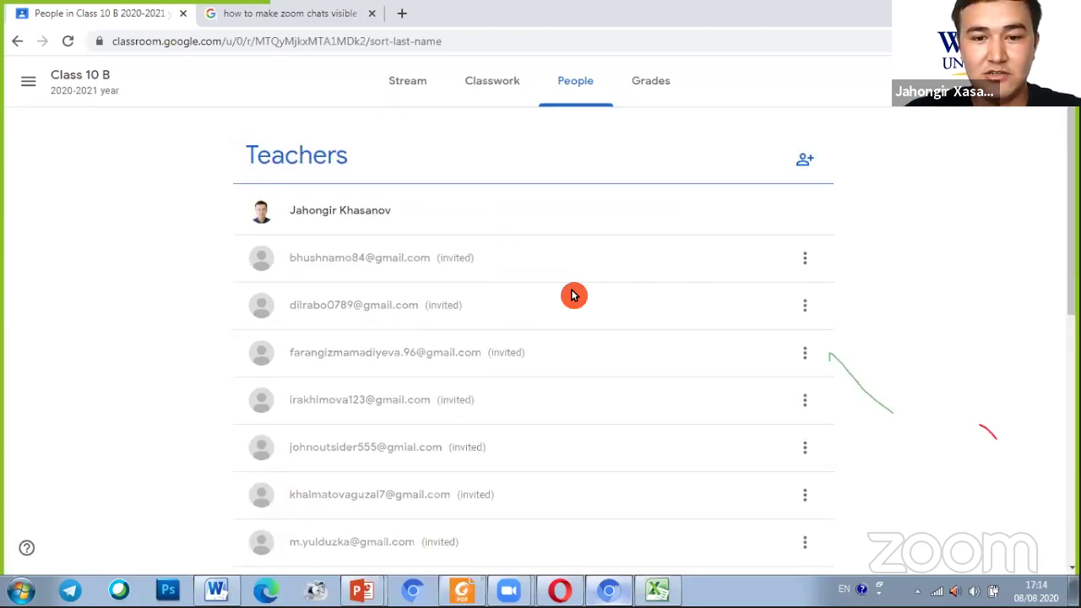
scroll(557, 284, "down", 1)
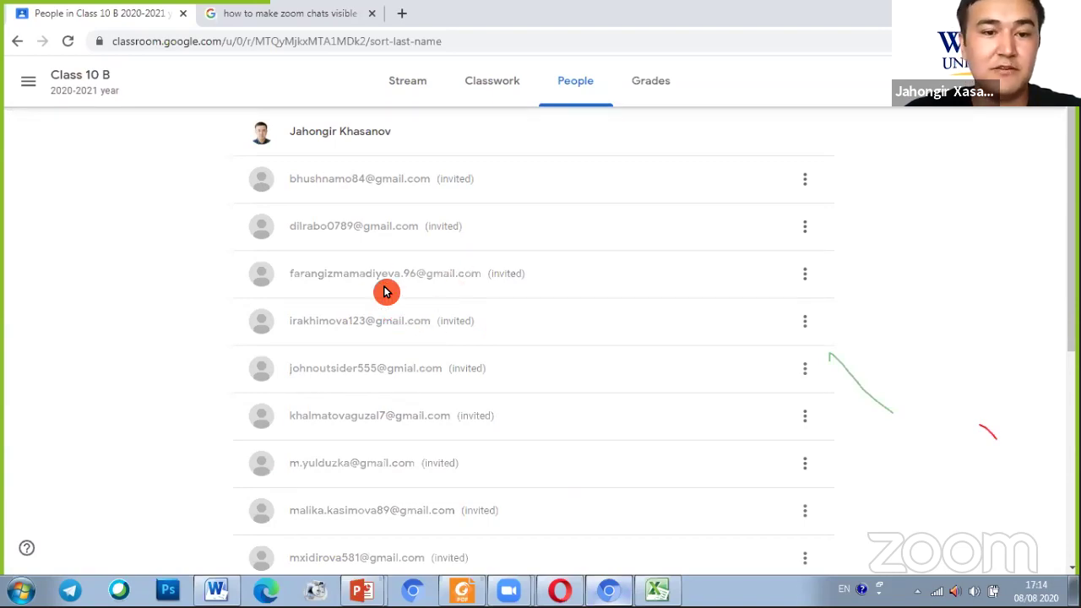
scroll(432, 271, "down", 4)
scroll(439, 272, "down", 2)
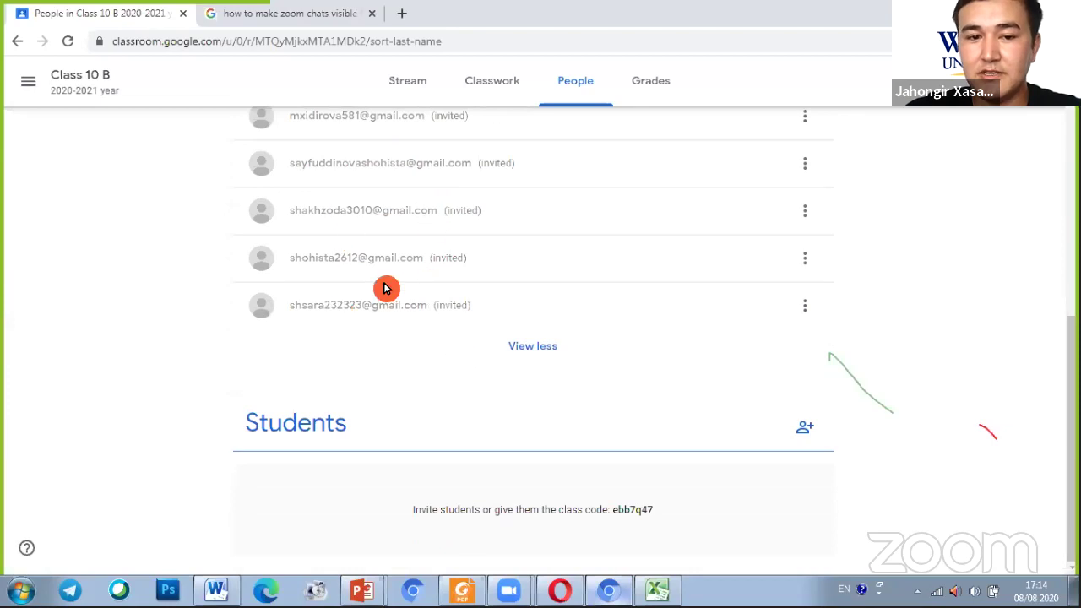
left_click(805, 429)
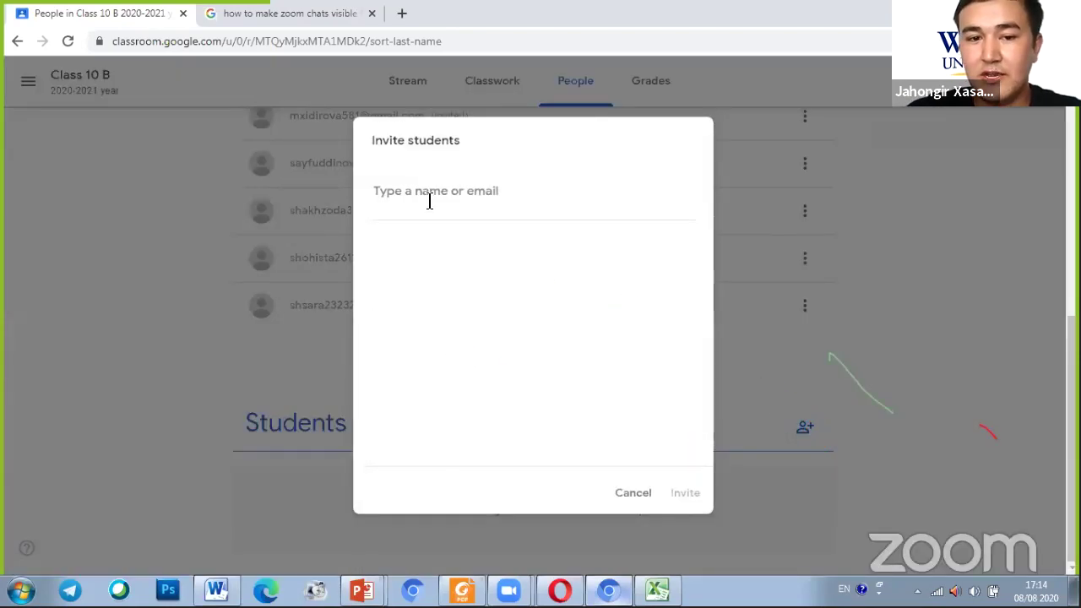
key("ctrl+v")
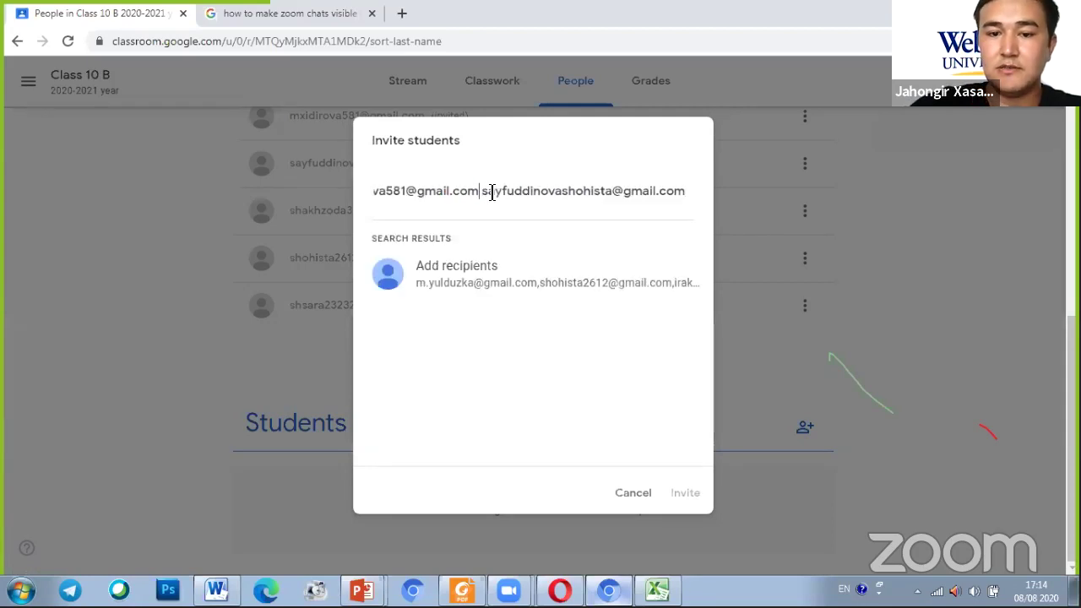
key("Return")
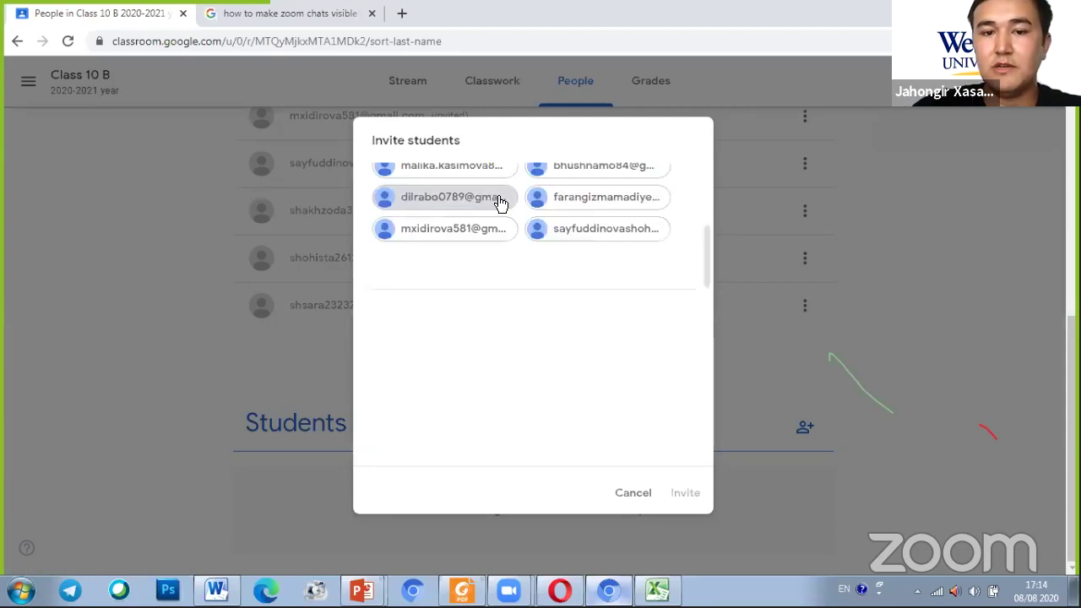
scroll(502, 219, "up", 5)
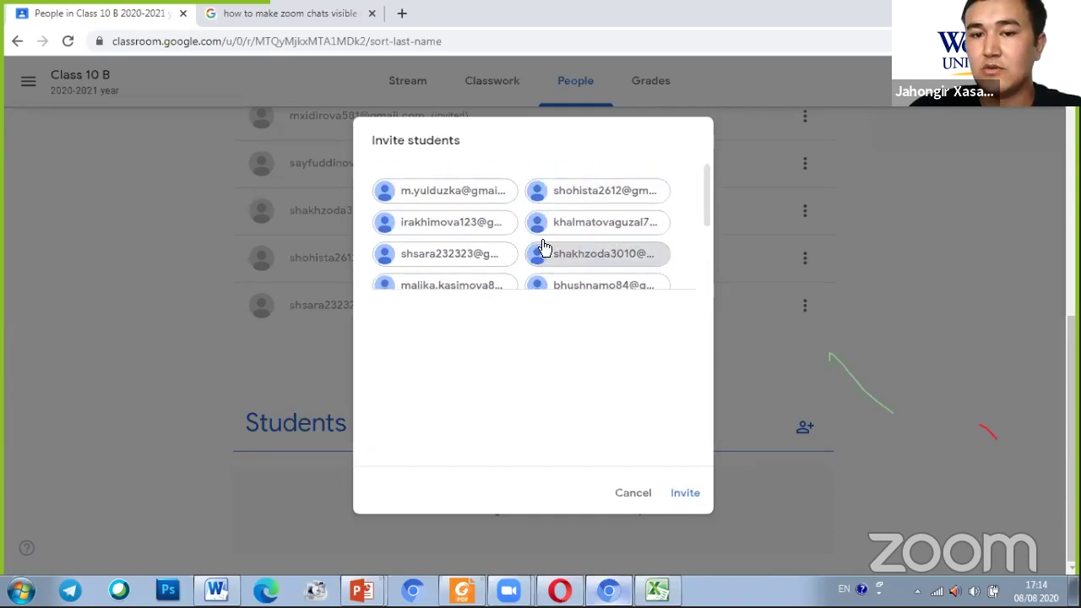
left_click(621, 494)
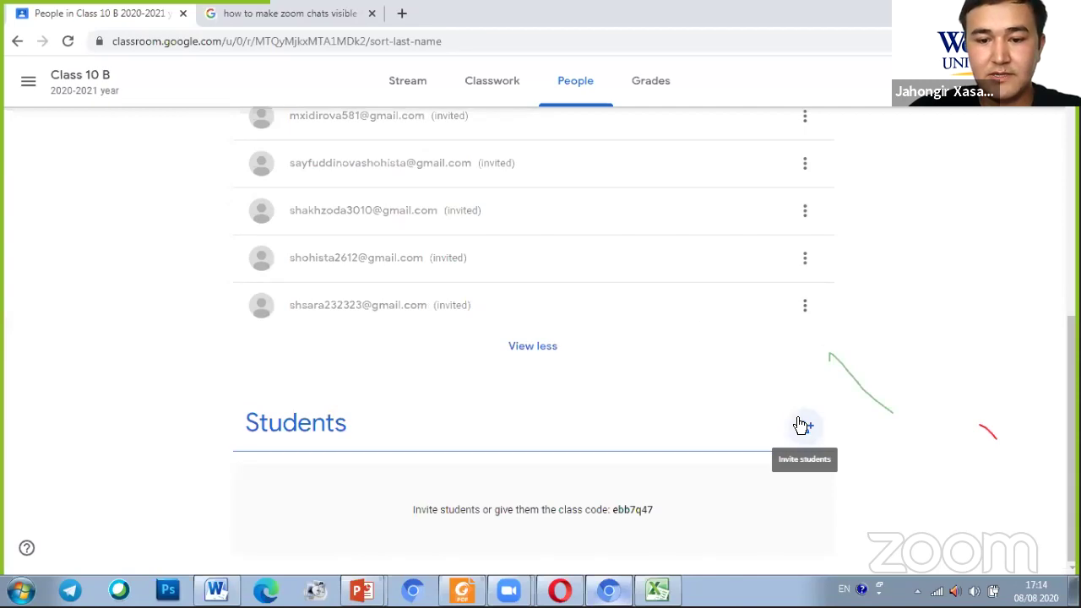
left_click(781, 453)
left_click(779, 435)
scroll(779, 435, "up", 15)
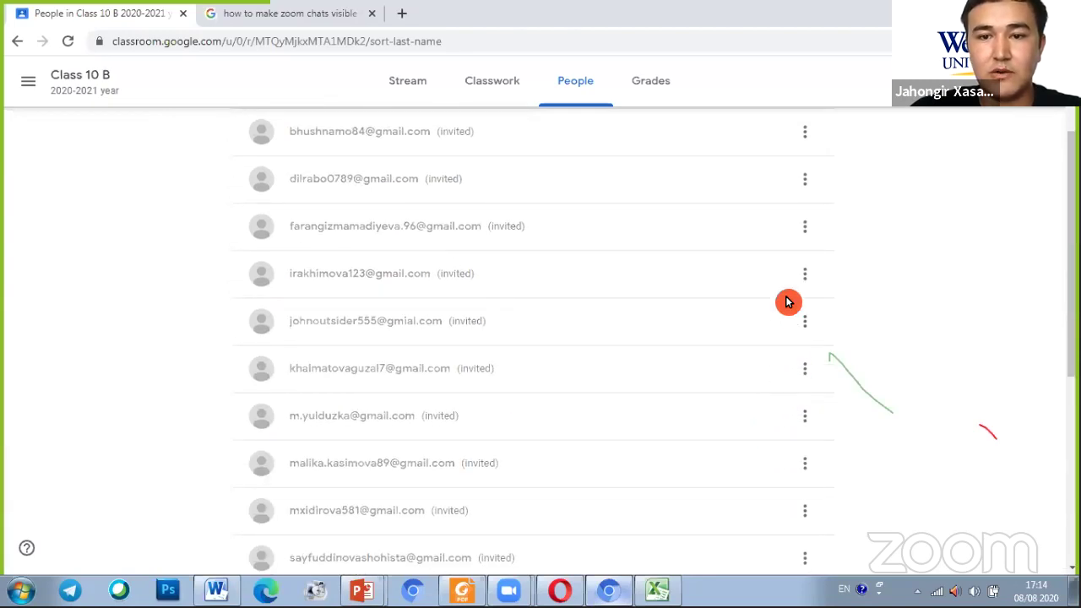
Switch to Class 10 B's Stream, preview the class code, and place Chrome beside the phone mirror
left_click(406, 86)
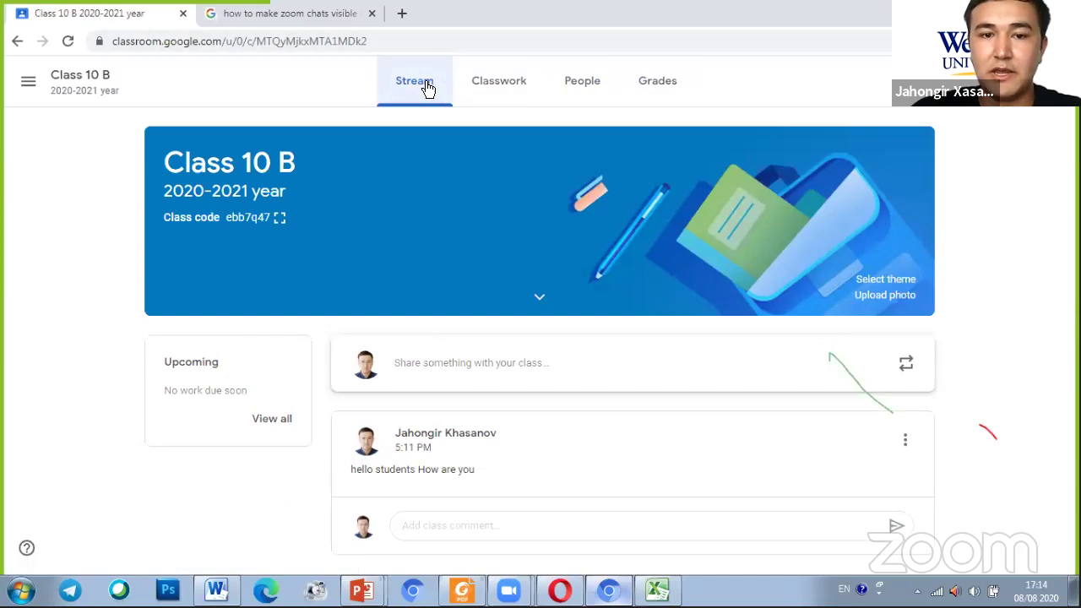
left_click(280, 218)
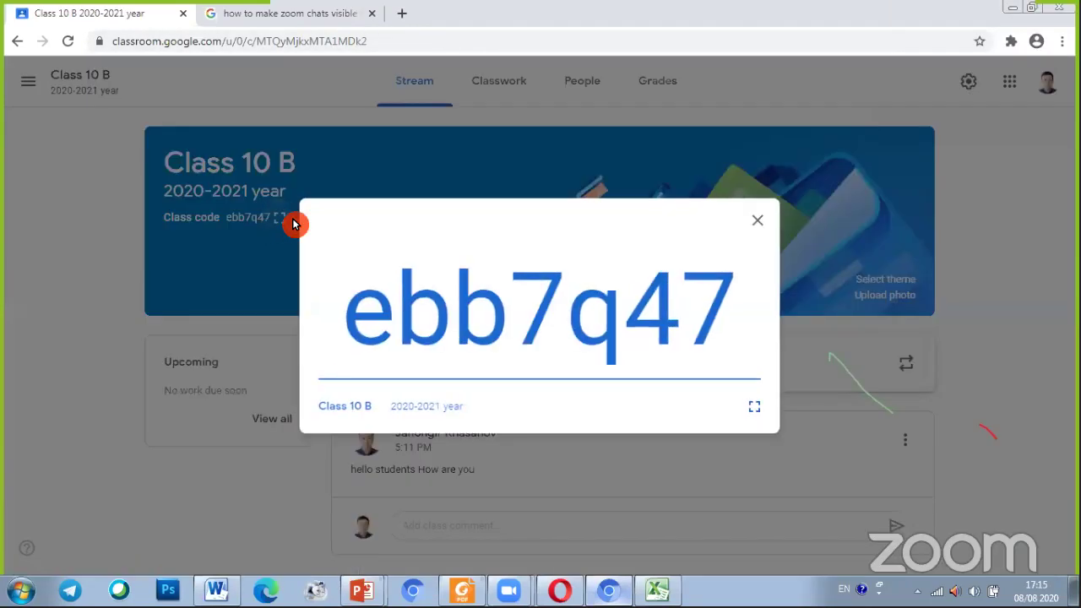
left_click(761, 220)
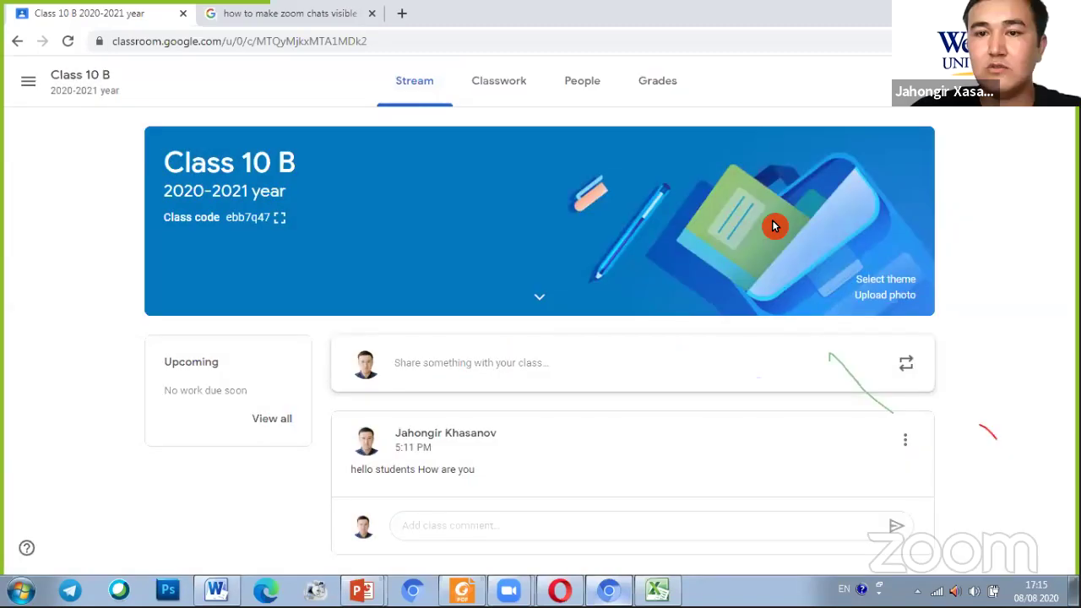
key("super+Down")
left_click(556, 591)
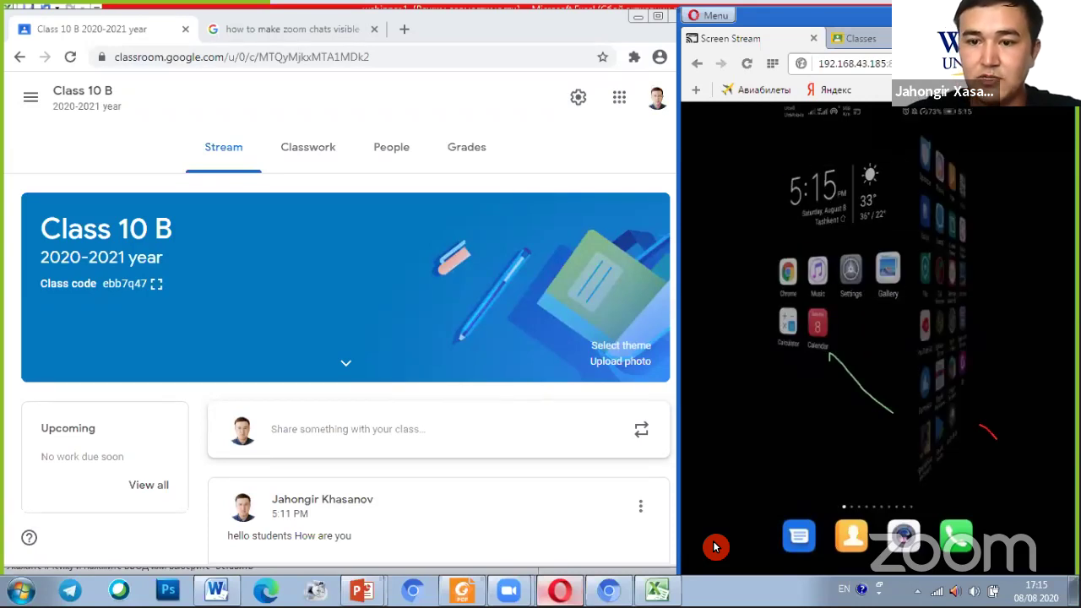
Launch the Classroom app on the mirrored phone and tap Get Started
left_click(868, 262)
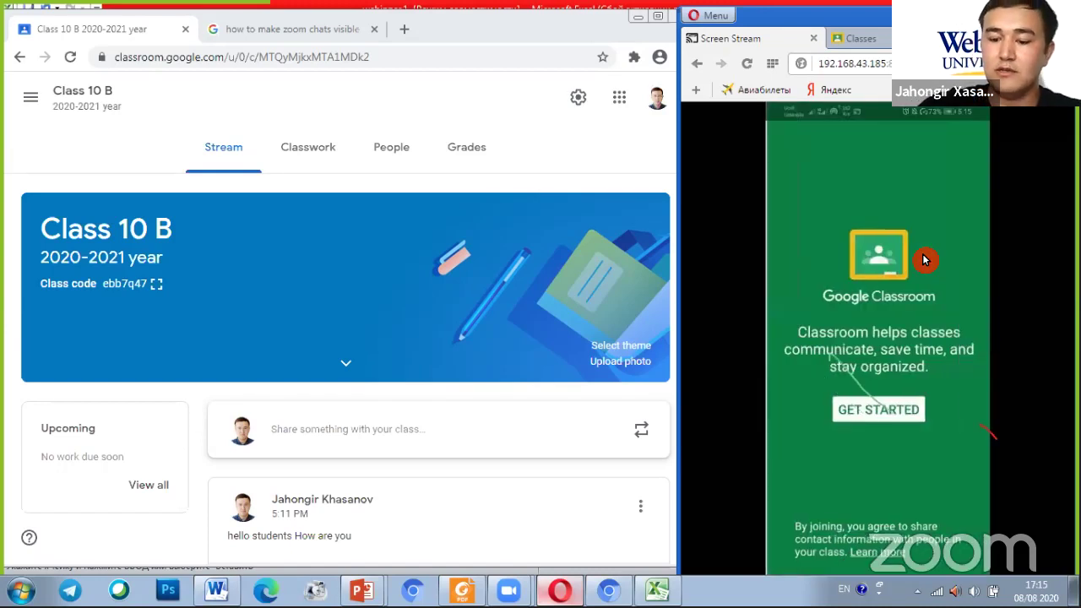
mouse_move(925, 260)
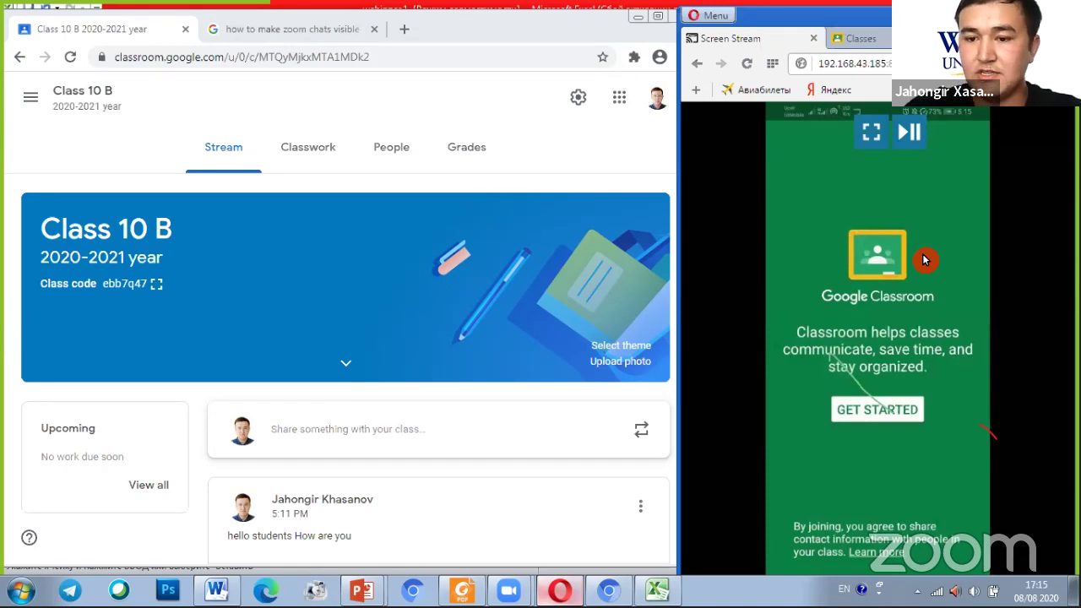
left_click(901, 414)
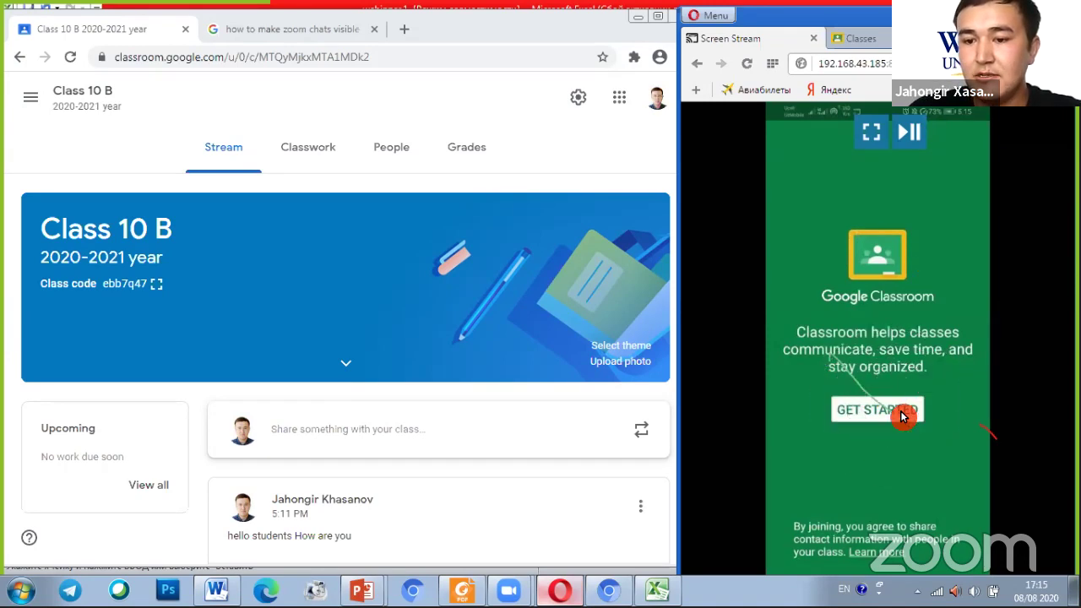
key("ctrl")
key("ctrl")
key("ctrl")
key("ctrl")
key("ctrl")
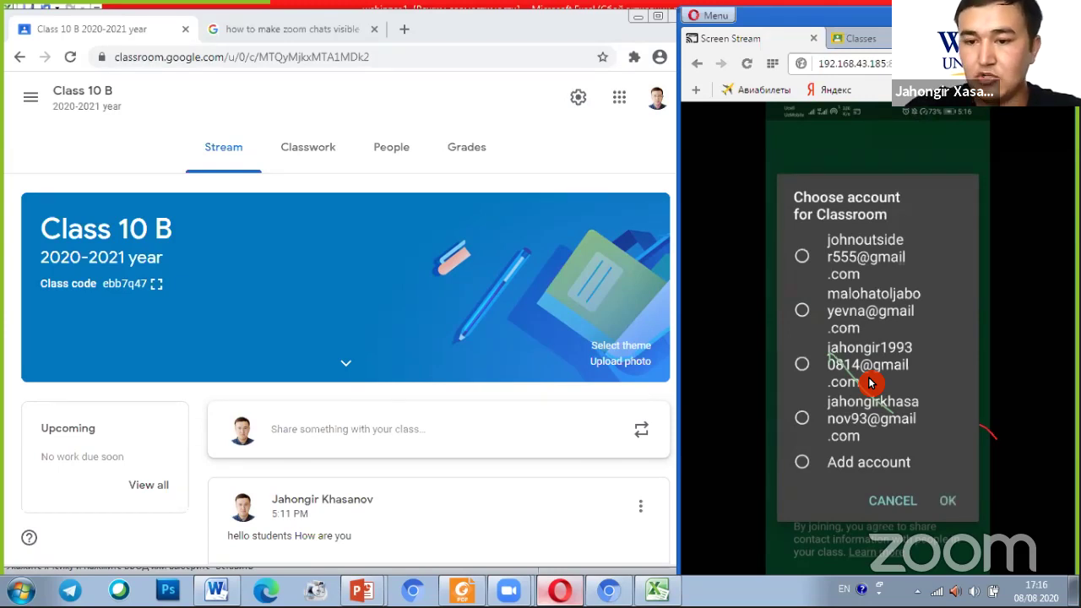
Confirm the phone's account, mark the + button with an arrow, and open the Create/Join class options
left_click(955, 506)
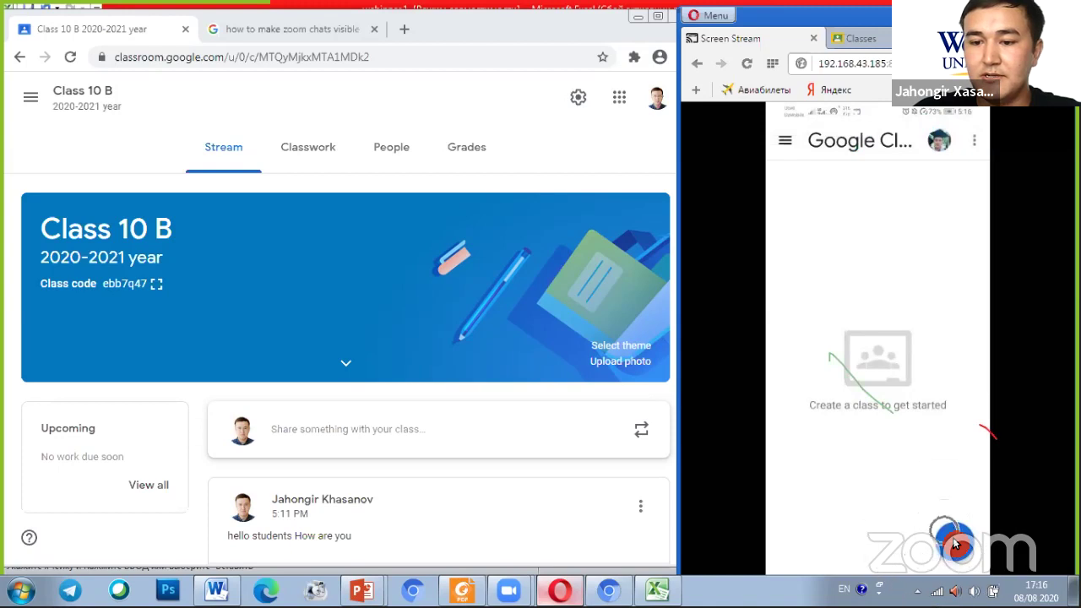
mouse_move(941, 507)
left_mouse_down()
mouse_move(936, 545)
mouse_move(965, 520)
left_mouse_up()
mouse_move(504, 284)
left_mouse_down()
mouse_move(797, 485)
mouse_move(878, 520)
mouse_move(846, 454)
left_mouse_up()
left_click_drag(879, 521, 736, 545)
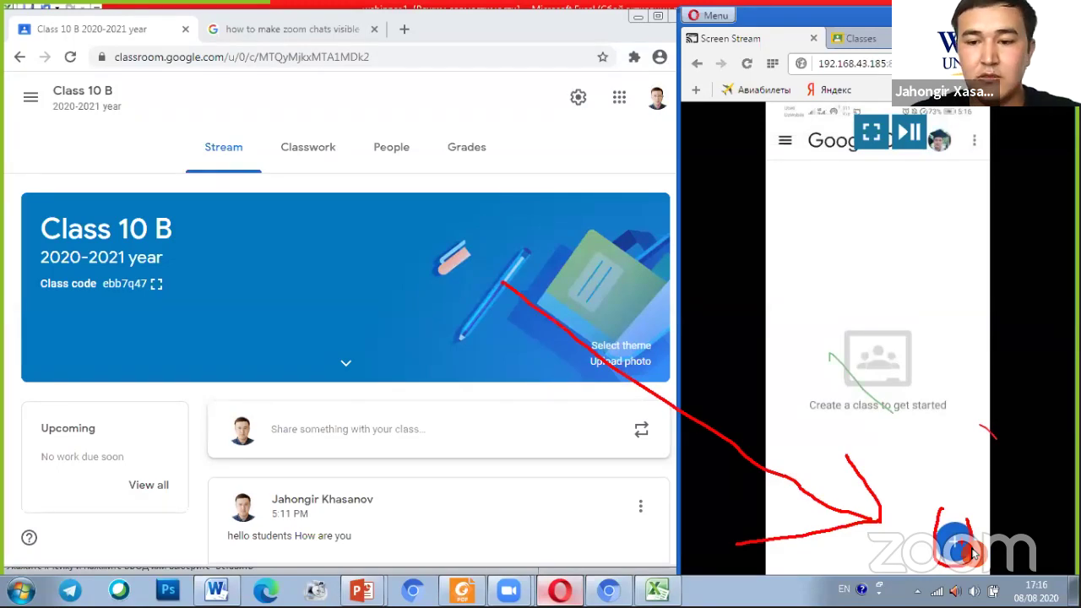
left_click(969, 550)
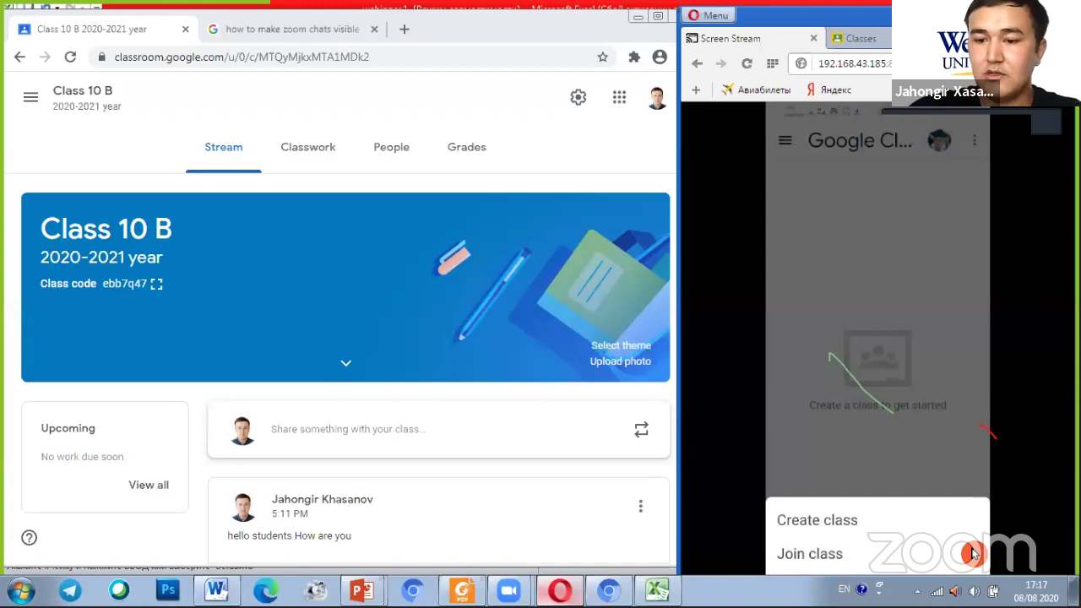
Choose Join class on the phone to reach the Class code field
left_click(817, 556)
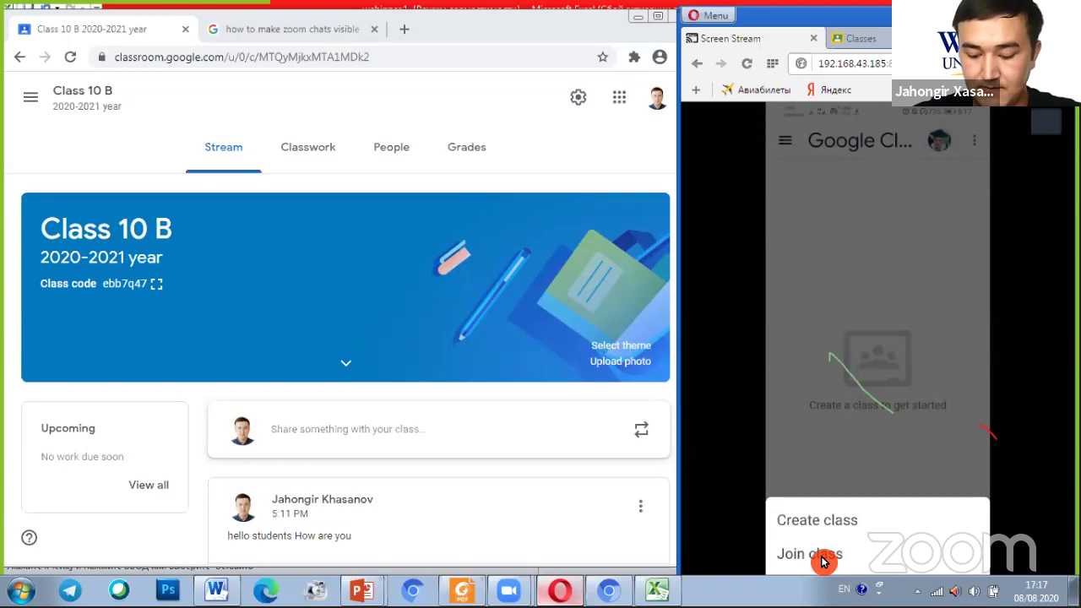
left_click(823, 554)
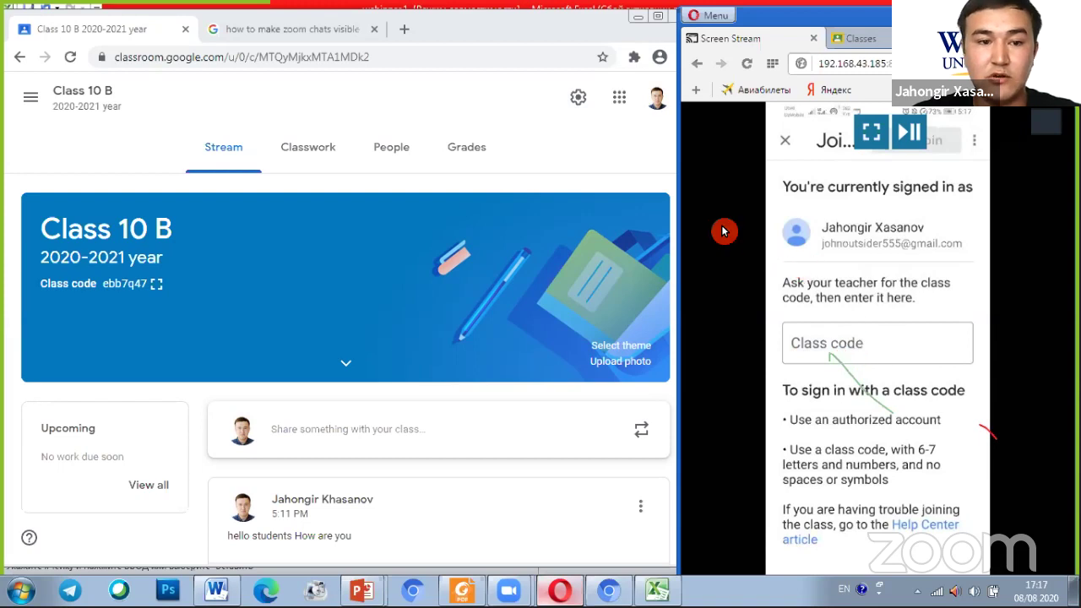
Bring Chrome forward, point out the class code's Display icon, and show the code enlarged
left_click(160, 285)
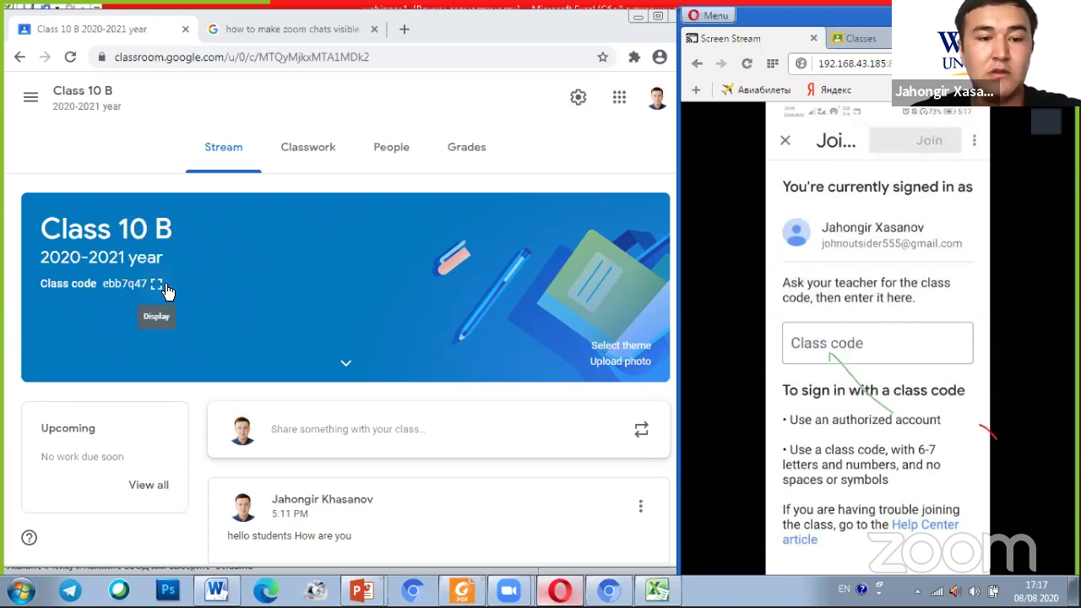
left_click(351, 276)
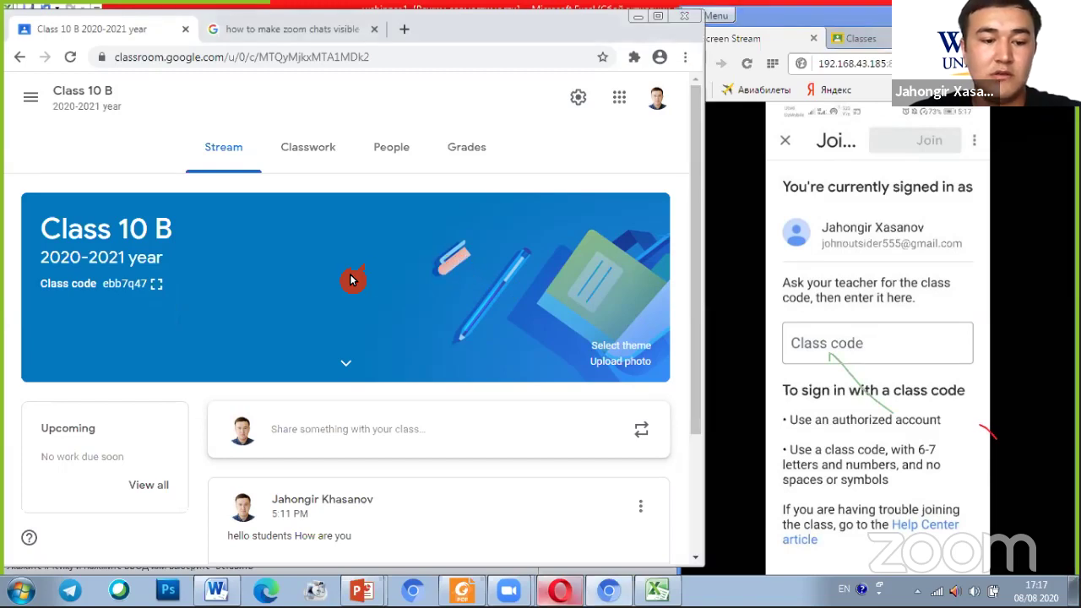
mouse_move(445, 241)
left_mouse_down()
mouse_move(157, 282)
mouse_move(259, 321)
left_mouse_up()
left_click_drag(163, 281, 243, 239)
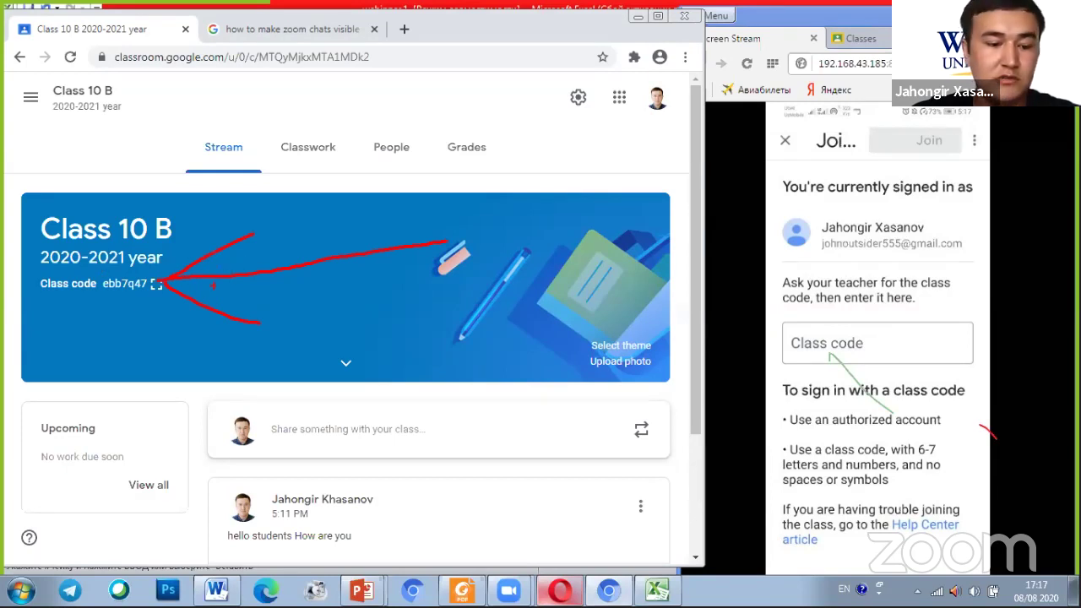
key("Escape")
key("ctrl")
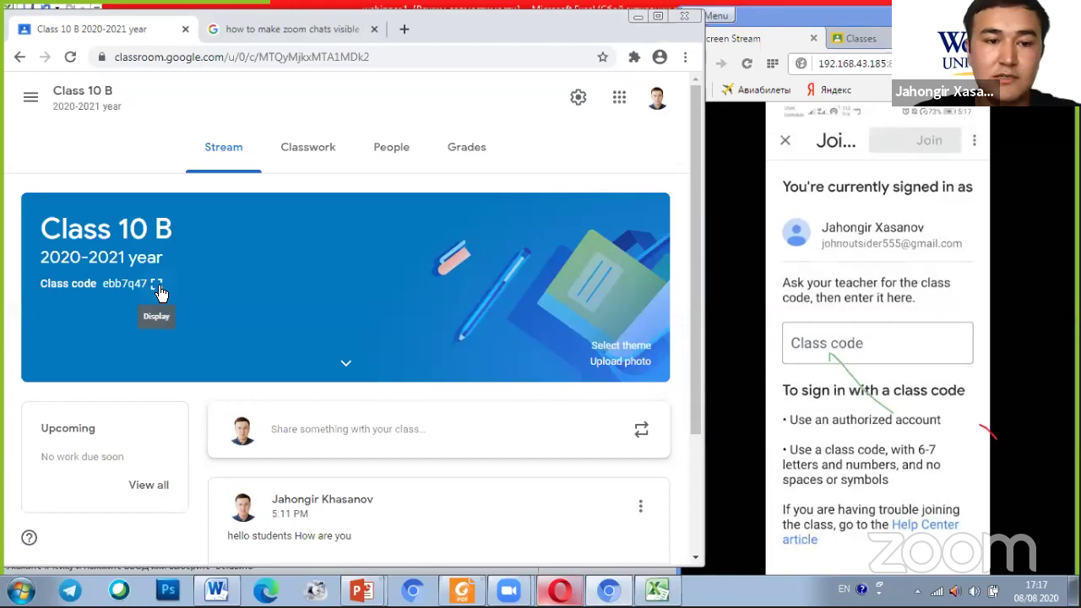
left_click(158, 284)
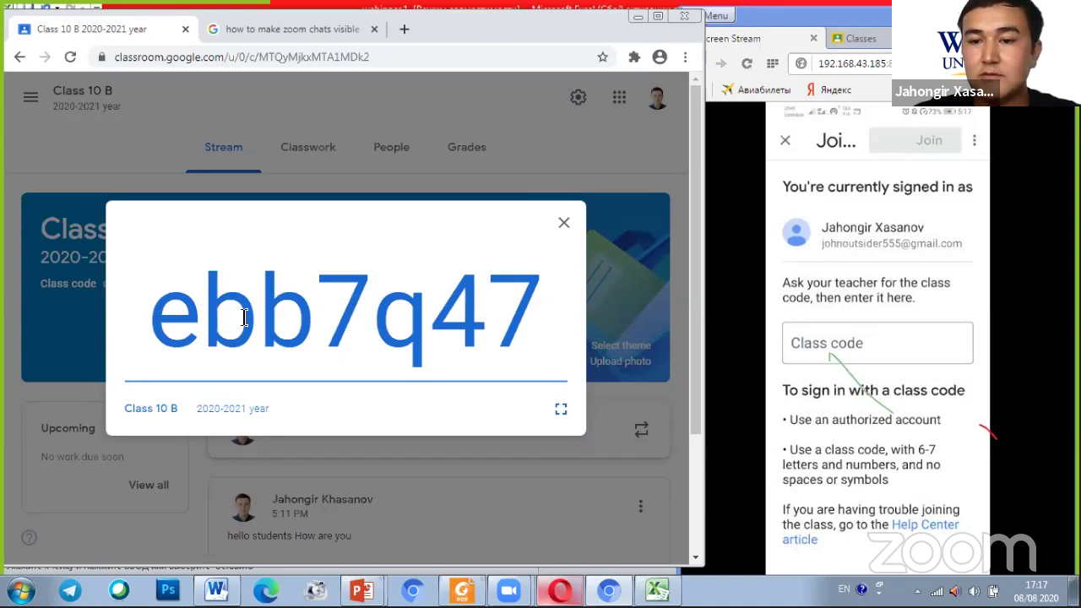
left_click(818, 353)
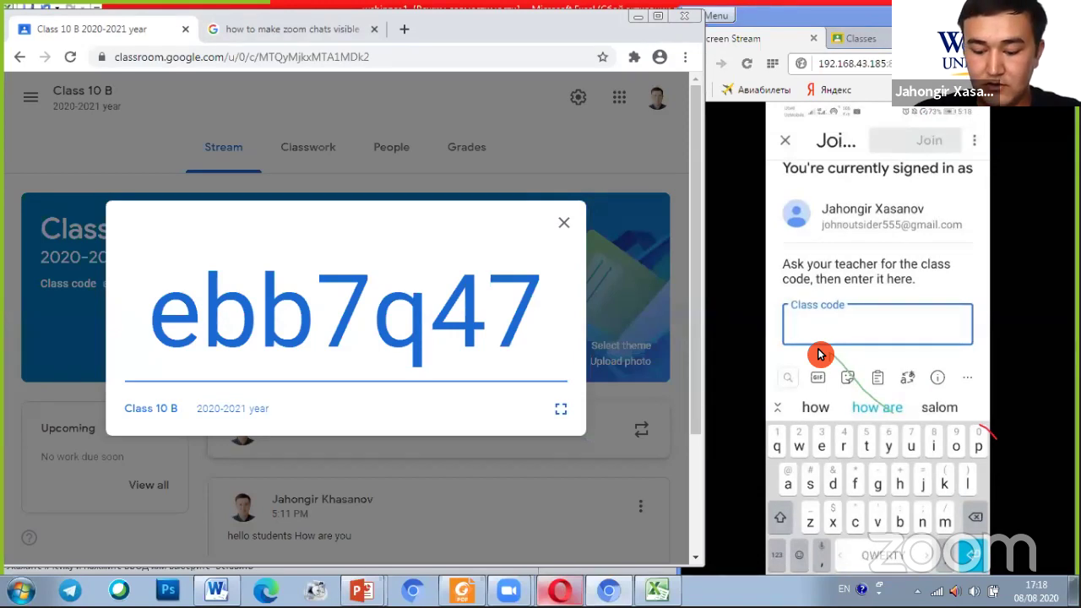
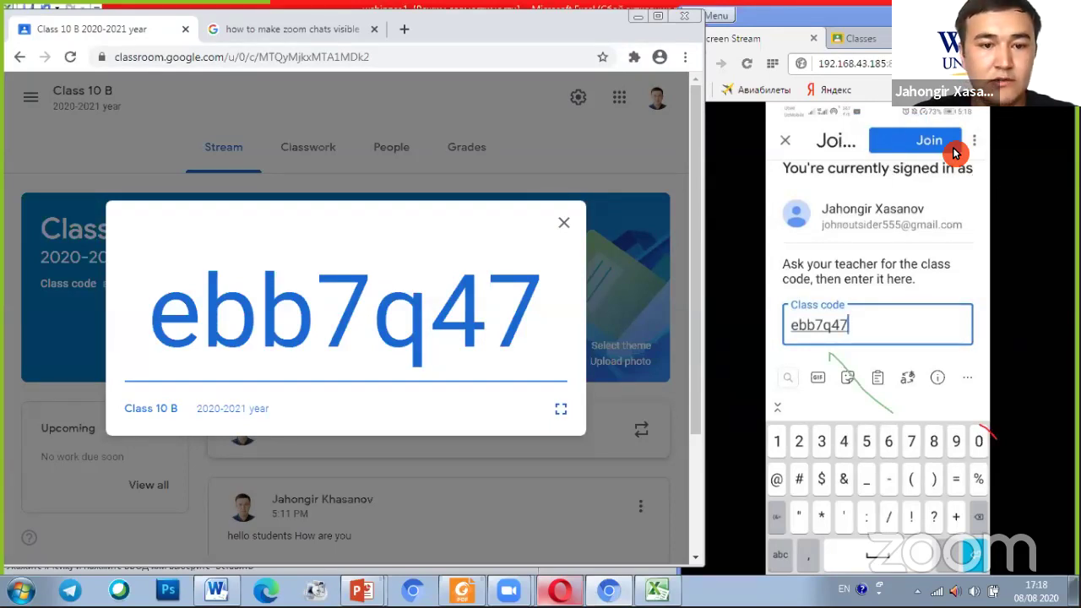
mouse_move(949, 139)
left_mouse_down()
mouse_move(916, 139)
mouse_move(918, 174)
mouse_move(915, 157)
mouse_move(742, 274)
left_mouse_up()
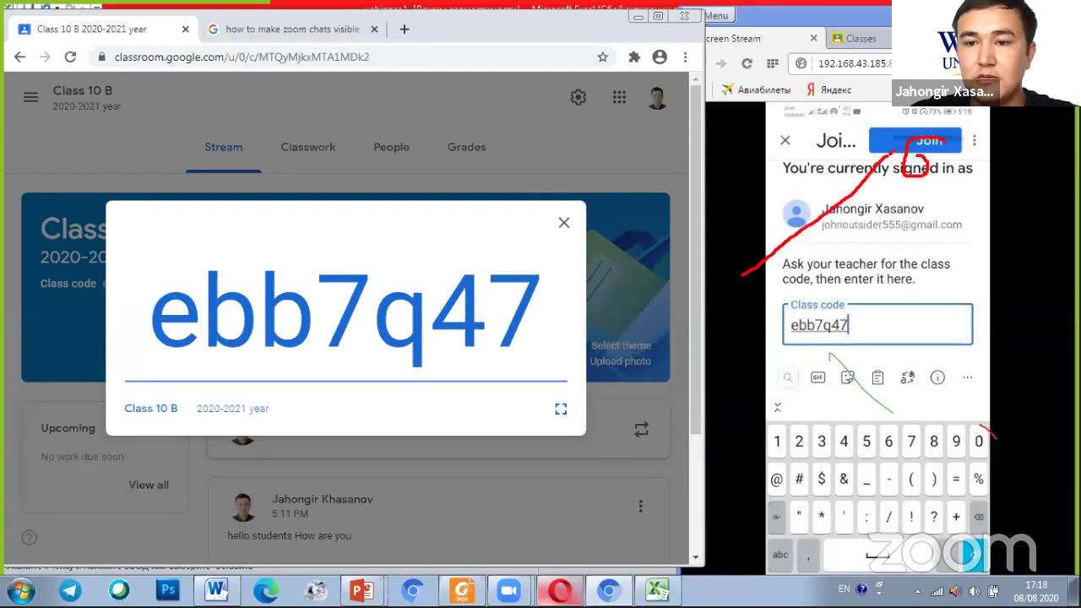
mouse_move(891, 142)
left_mouse_down()
mouse_move(886, 186)
mouse_move(826, 179)
left_mouse_up()
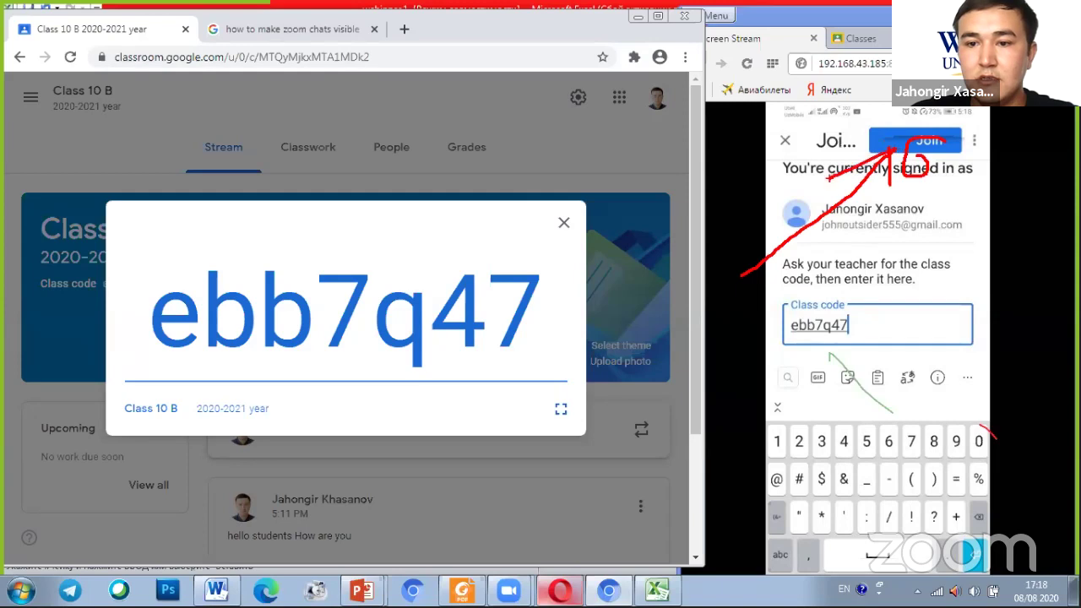
mouse_move(108, 376)
left_mouse_down()
mouse_move(501, 414)
mouse_move(89, 285)
left_mouse_up()
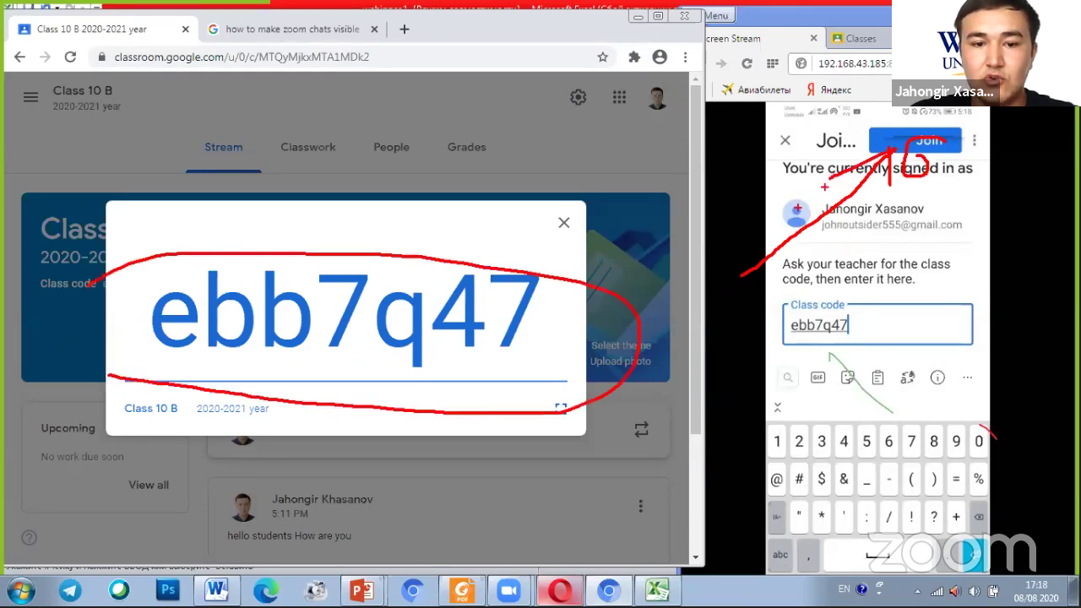
left_click_drag(642, 308, 821, 254)
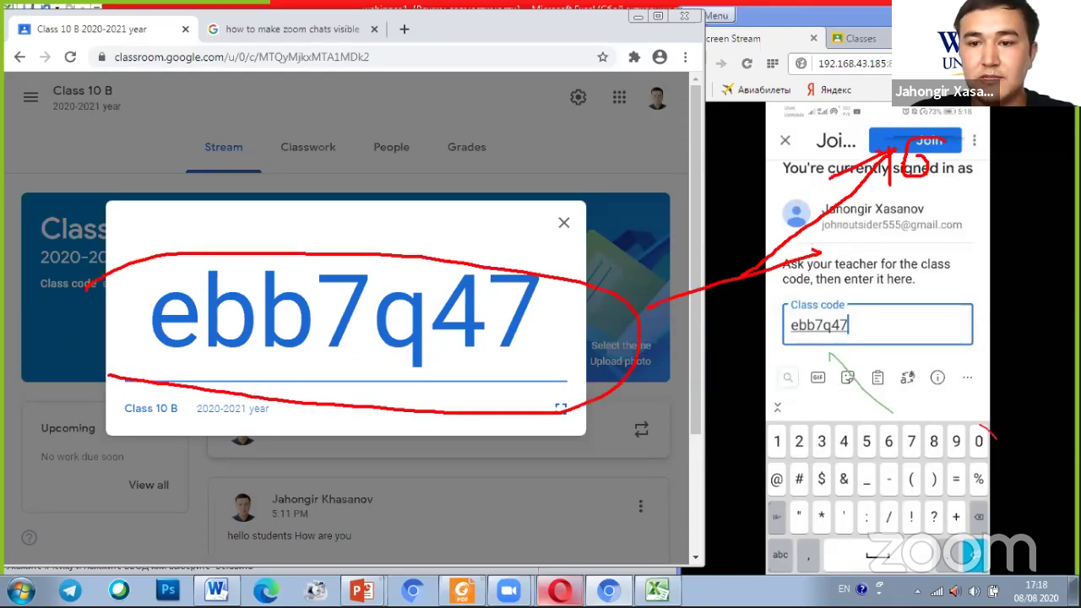
mouse_move(642, 314)
left_mouse_down()
mouse_move(806, 340)
mouse_move(734, 380)
left_mouse_up()
left_click_drag(764, 308, 807, 340)
mouse_move(878, 350)
left_mouse_down()
mouse_move(922, 277)
mouse_move(918, 369)
mouse_move(954, 379)
left_mouse_up()
mouse_move(954, 199)
left_mouse_down()
mouse_move(939, 233)
mouse_move(1032, 245)
left_mouse_up()
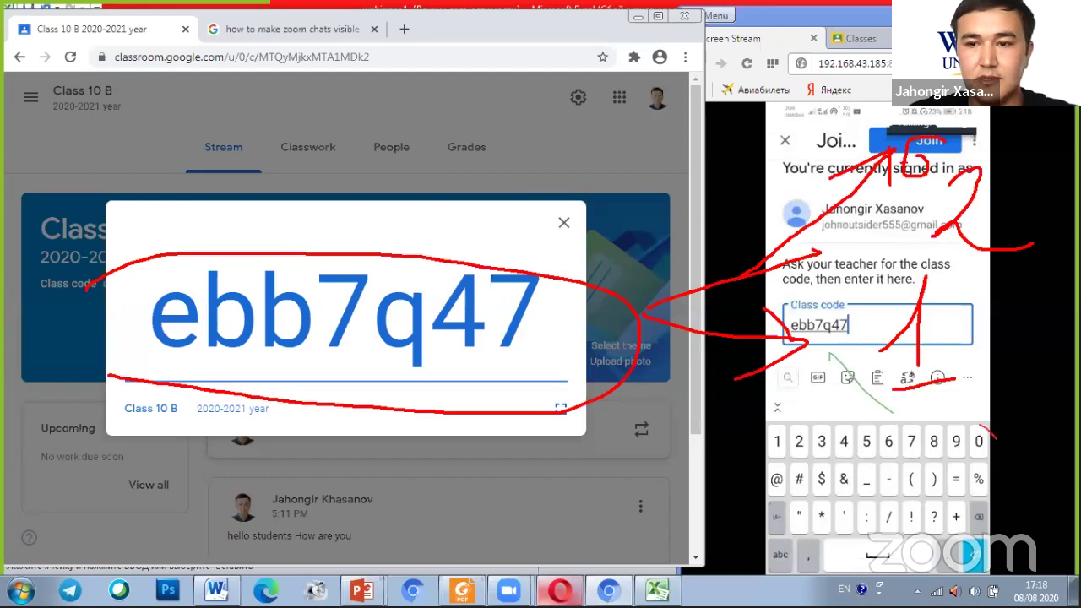
key("Escape")
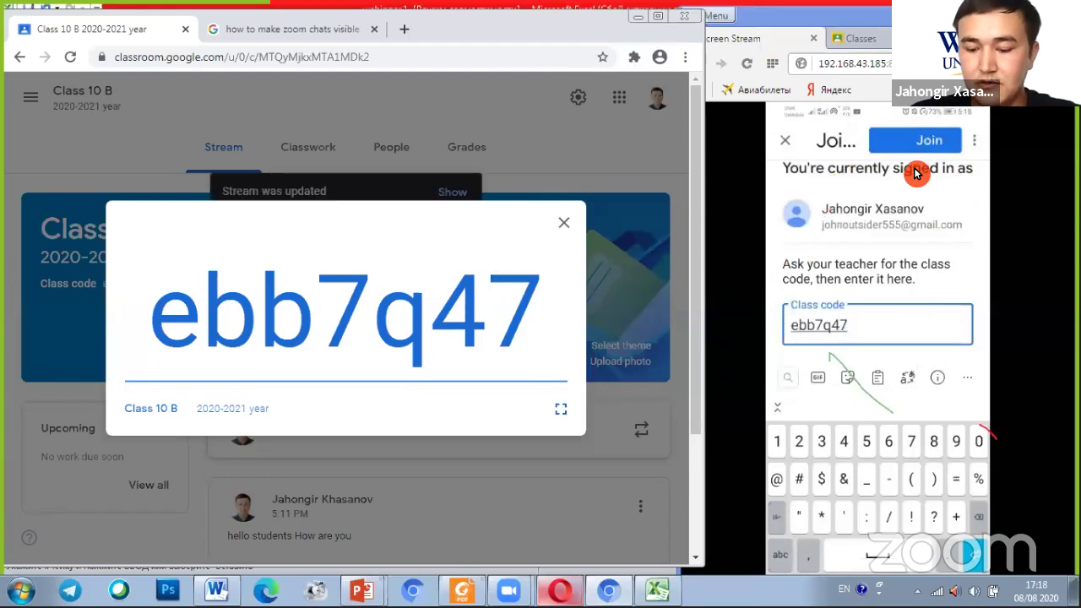
Join Class 10 B from the phone, close the enlarged code, review the six-student roster, return to Stream
left_click(916, 173)
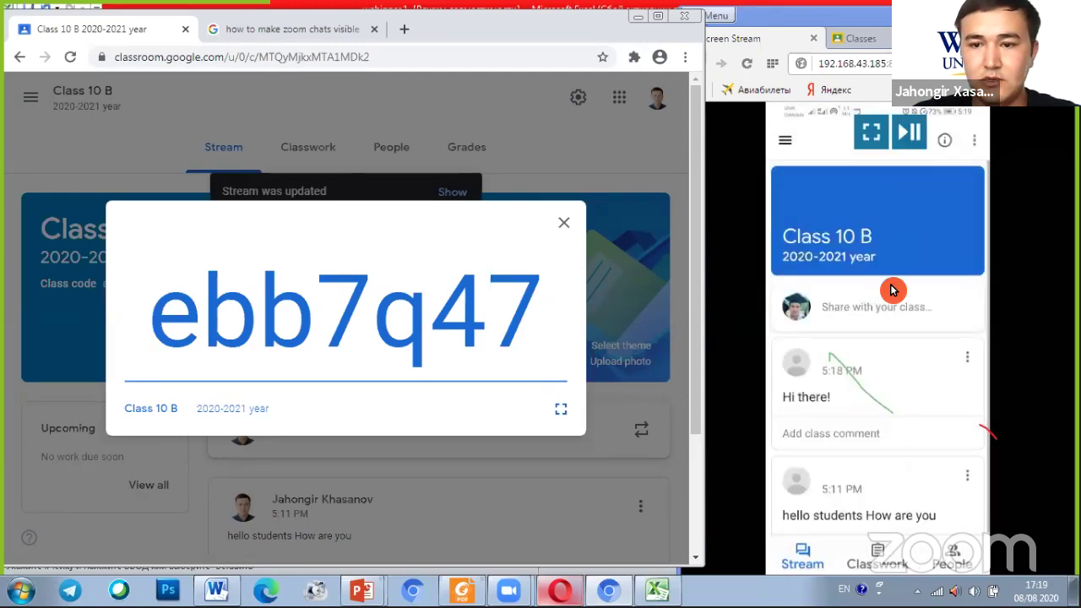
left_click(565, 224)
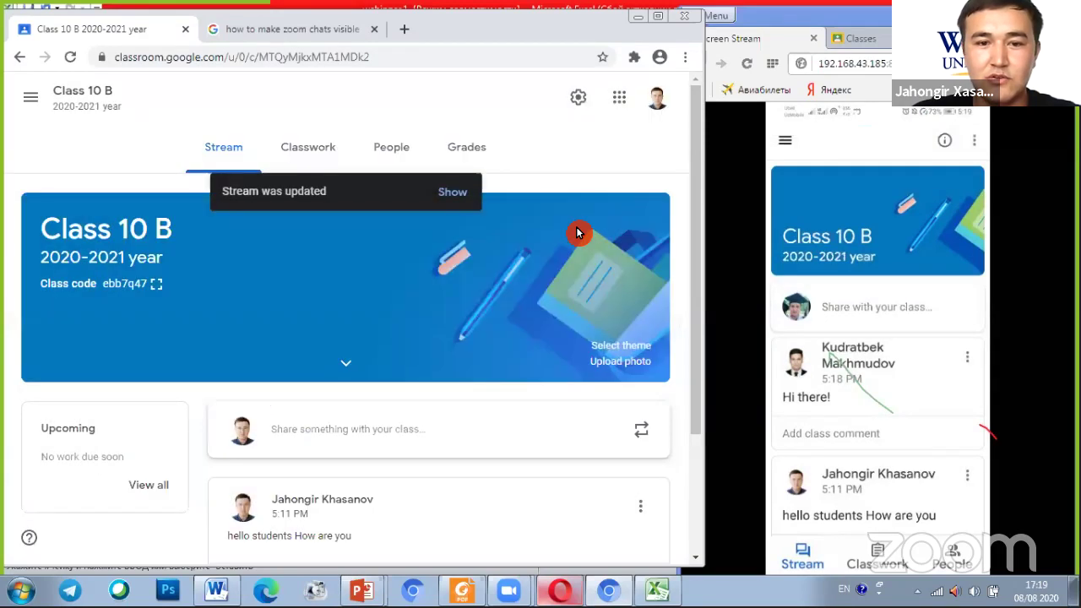
left_click(394, 160)
scroll(374, 231, "down", 10)
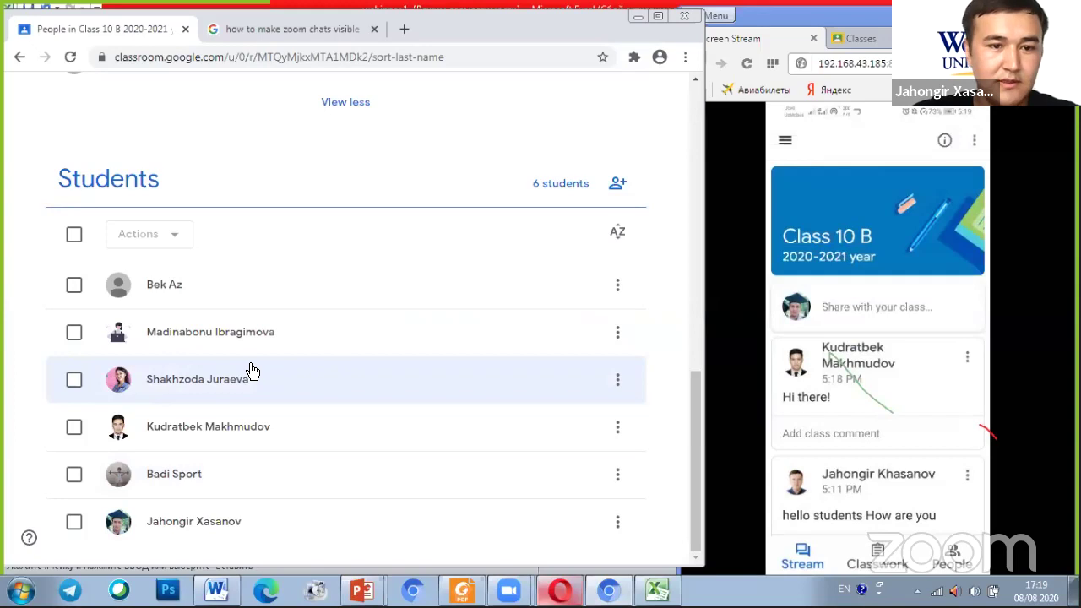
scroll(265, 377, "up", 10)
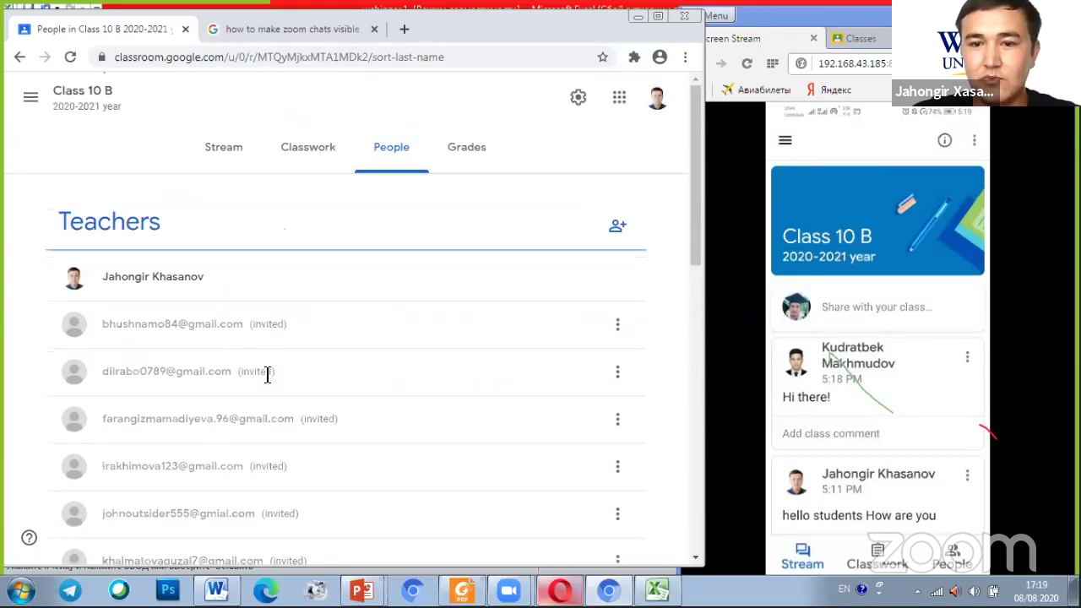
left_click(236, 159)
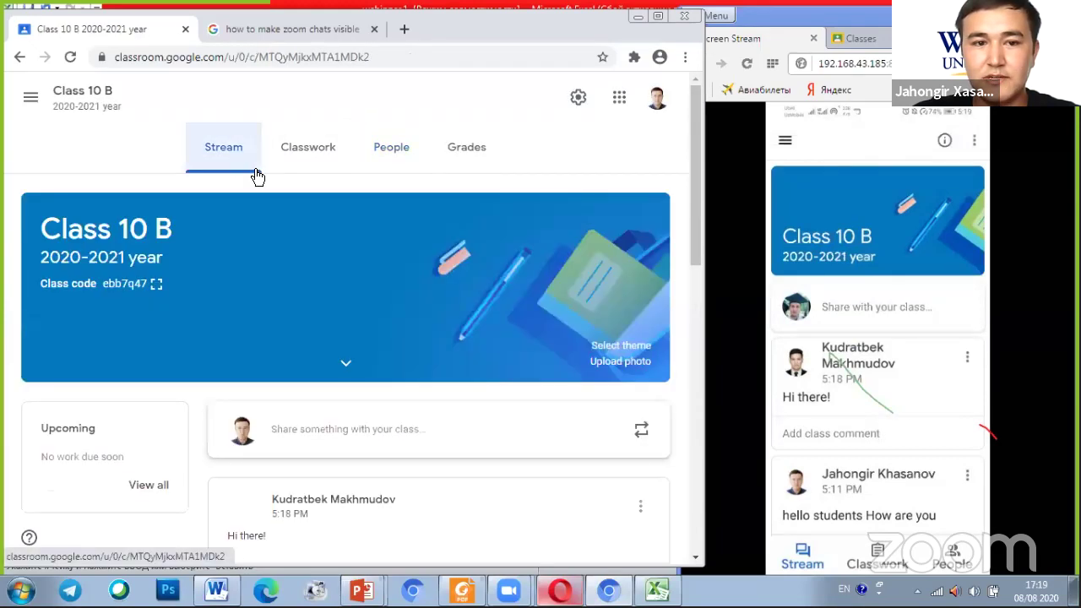
left_click(157, 286)
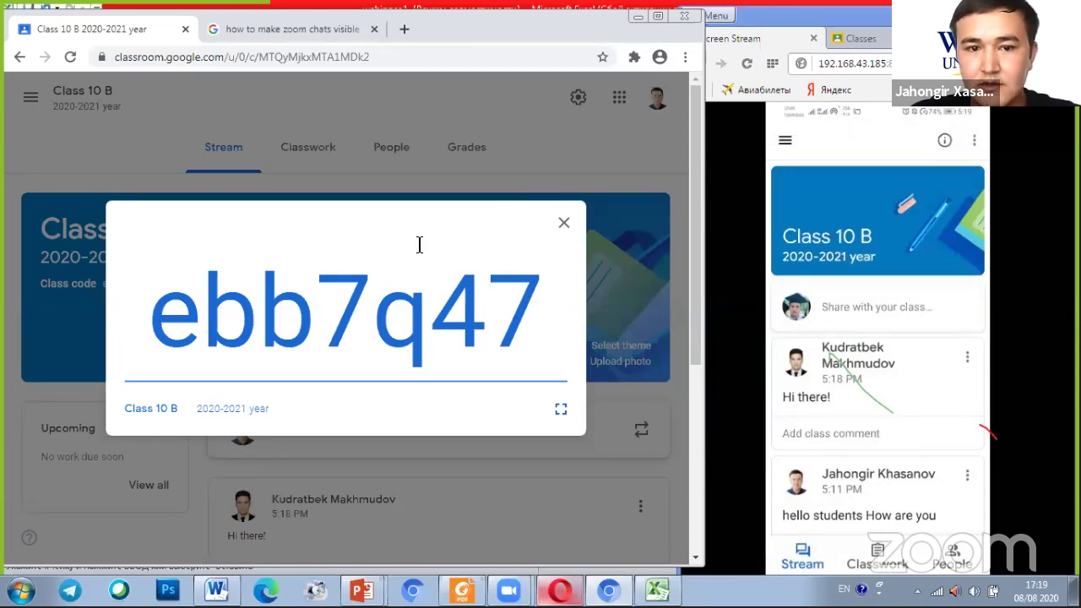
left_click_drag(154, 328, 538, 333)
left_click(538, 332)
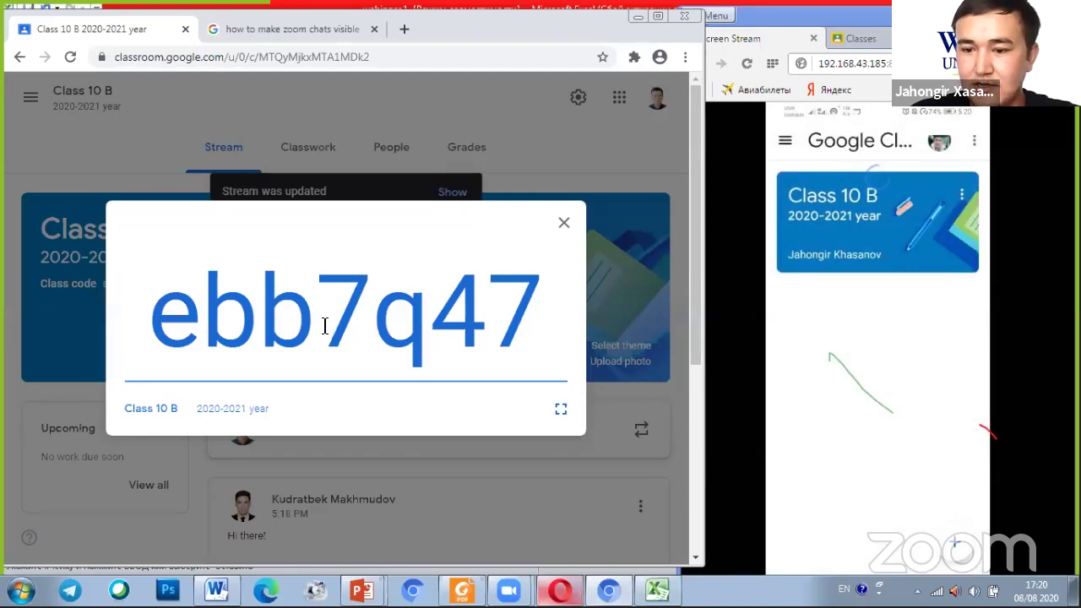
mouse_move(963, 561)
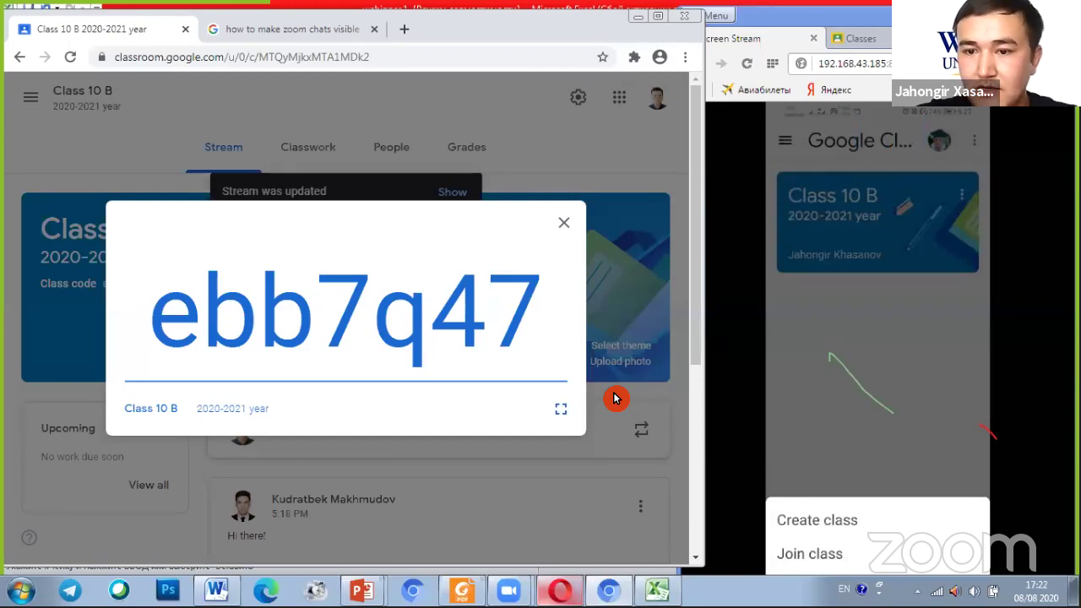
Tap + on the phone to begin joining a class
left_click(820, 561)
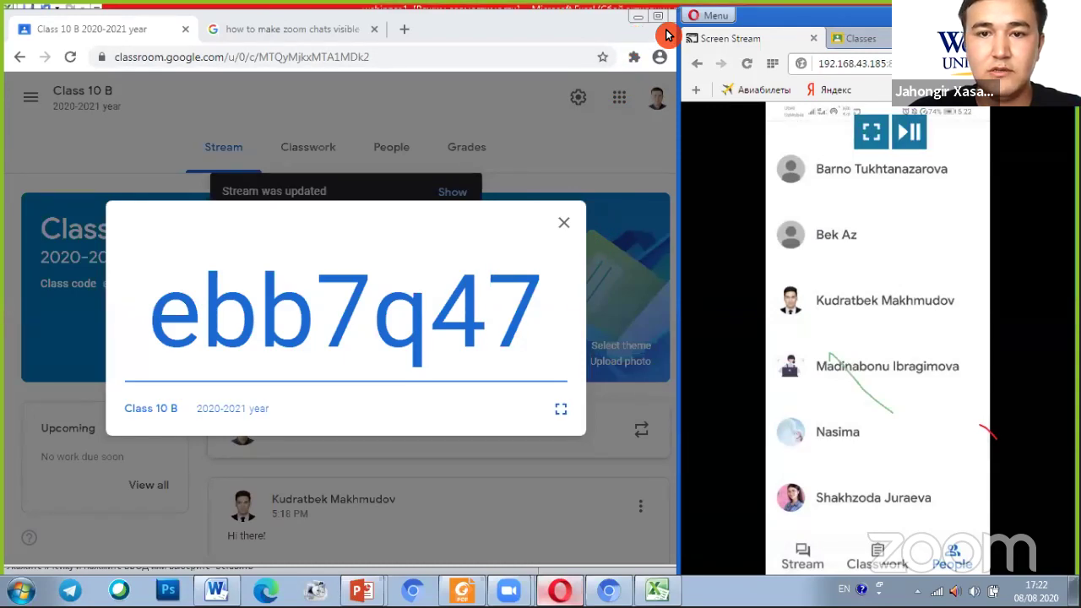
left_click(660, 20)
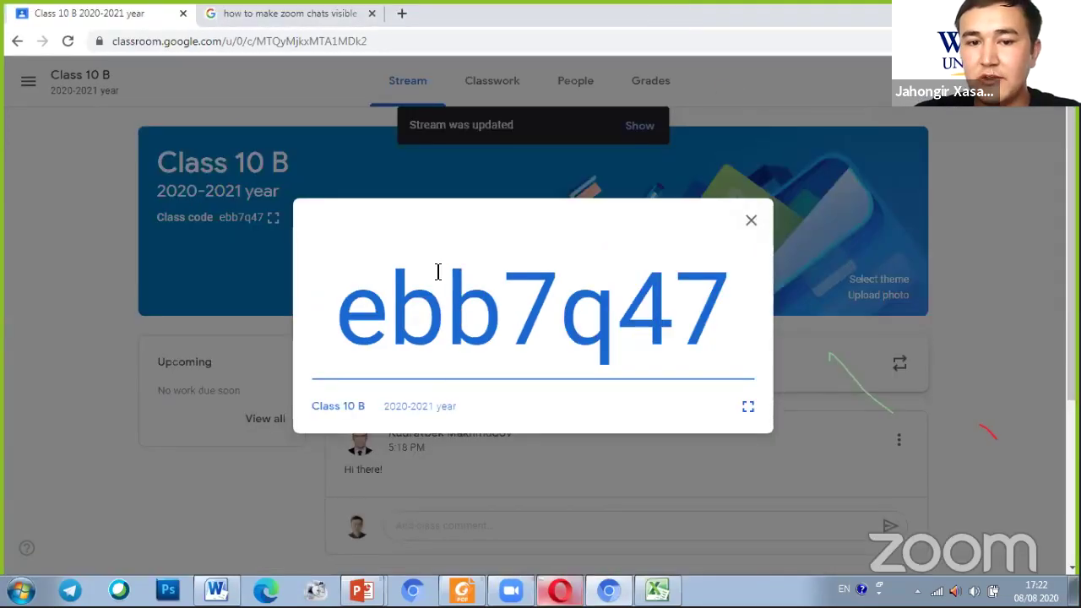
double_click(406, 314)
left_click(549, 314)
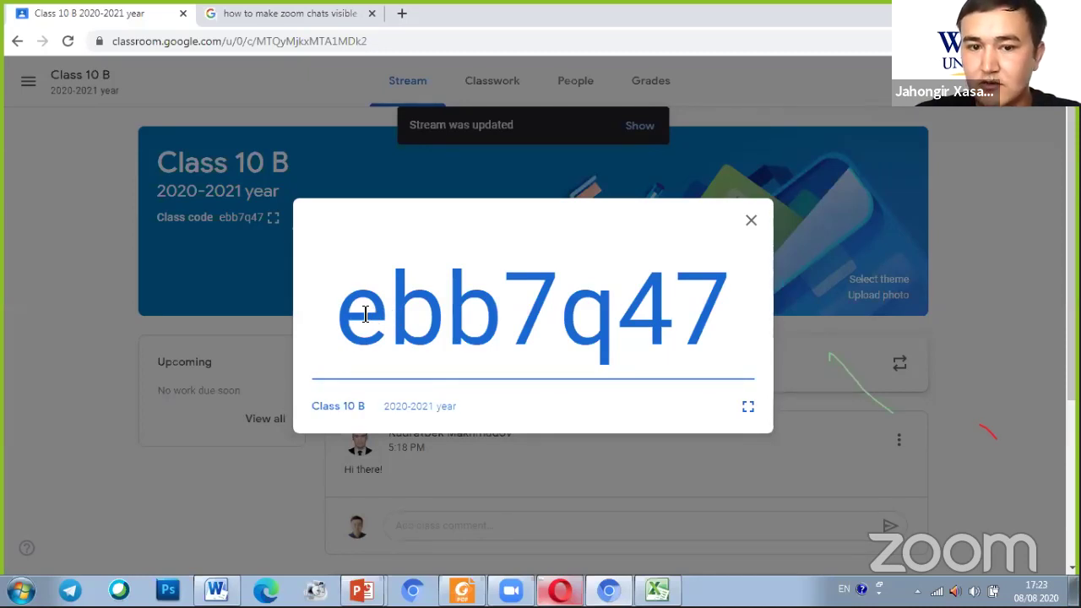
left_click_drag(335, 316, 729, 331)
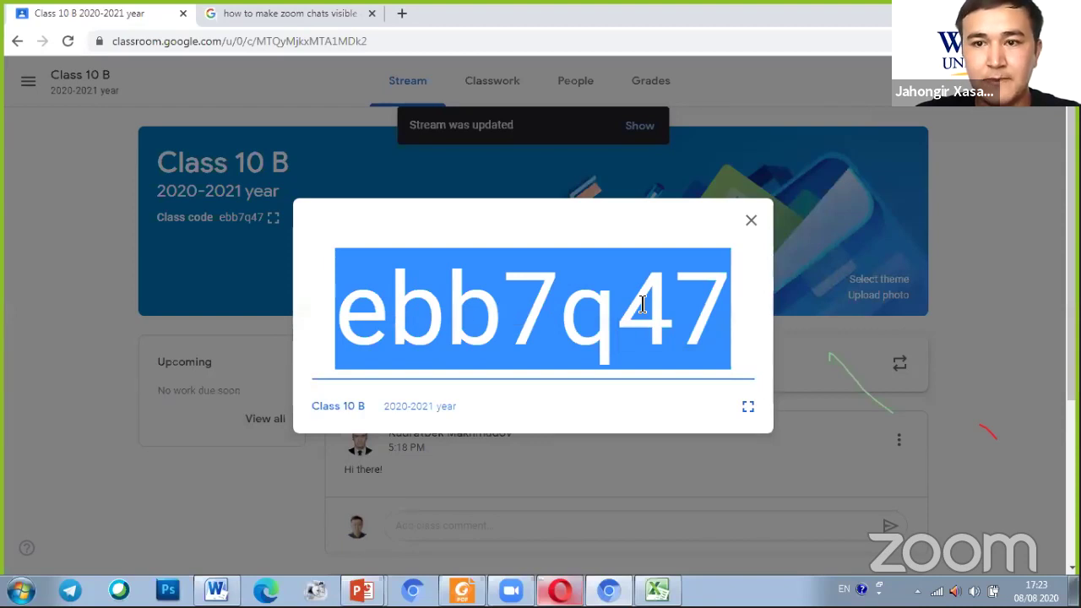
left_click(271, 313)
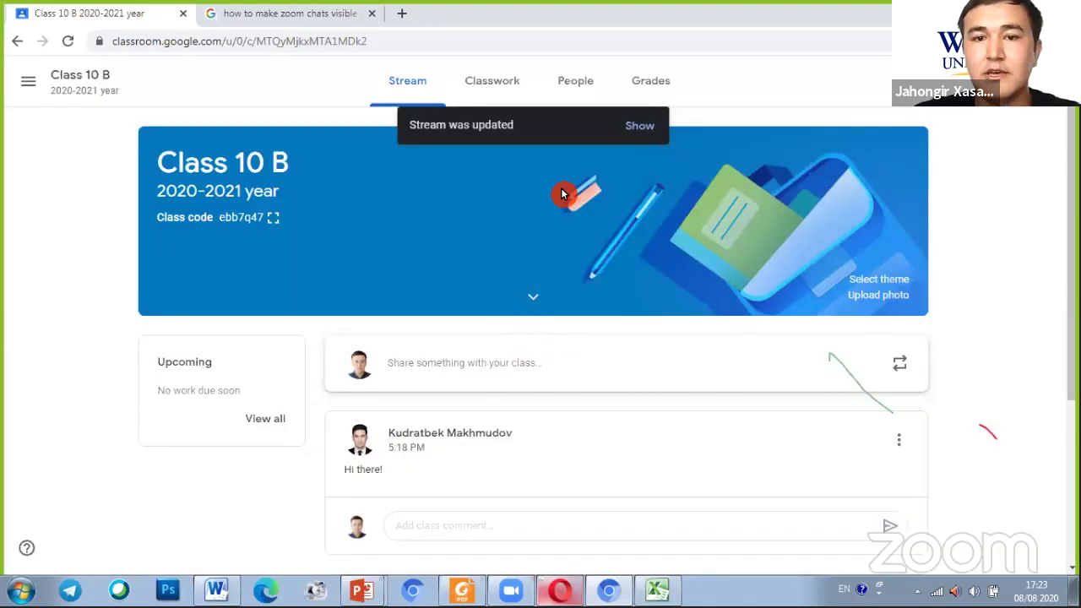
Scroll through the Class 10 B People roster, then switch to the empty Classwork page
left_click(573, 93)
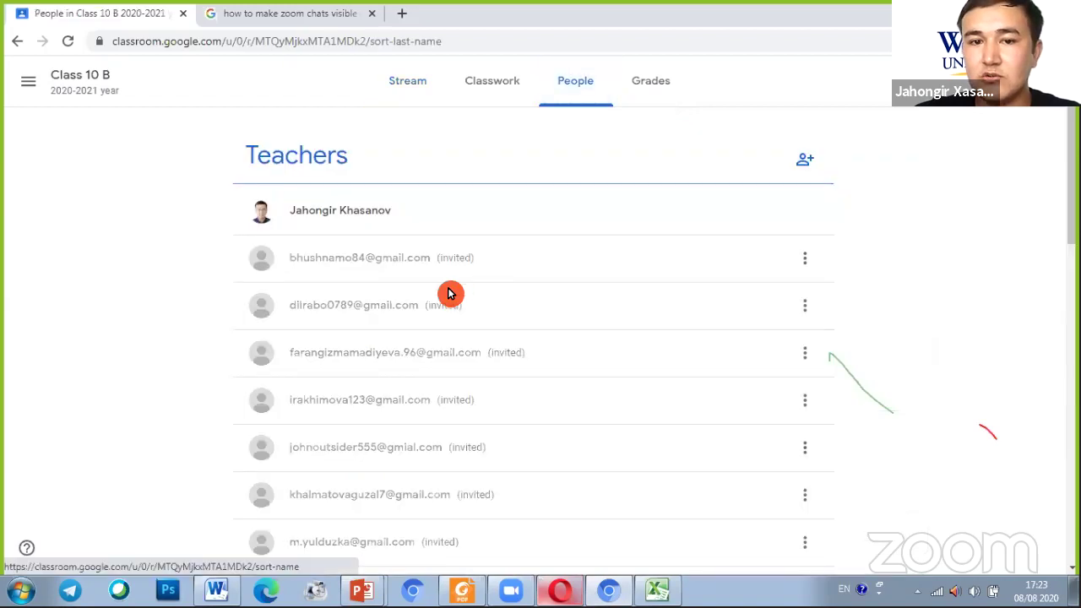
scroll(469, 279, "down", 2)
scroll(465, 298, "down", 10)
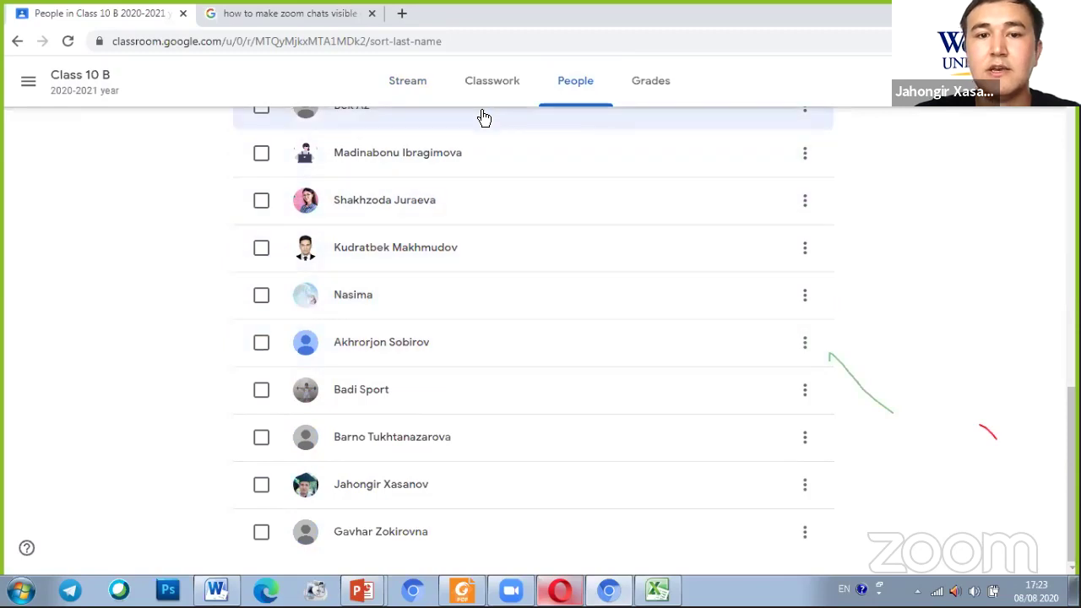
left_click(517, 93)
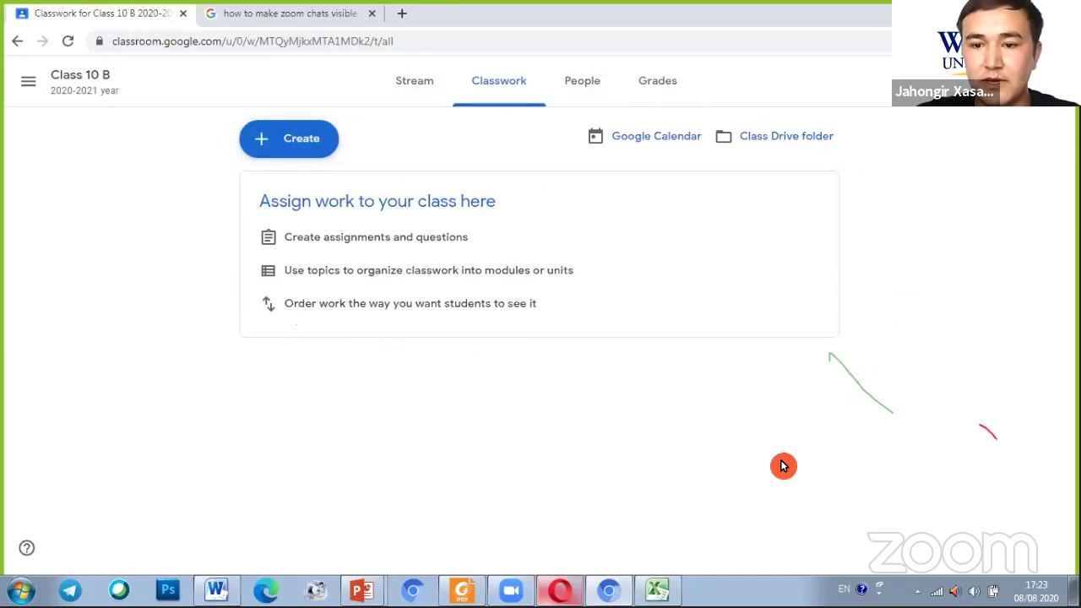
Choose Create > Assignment on Class 10 B's Classwork page, after briefly trying the topic option
left_click(295, 141)
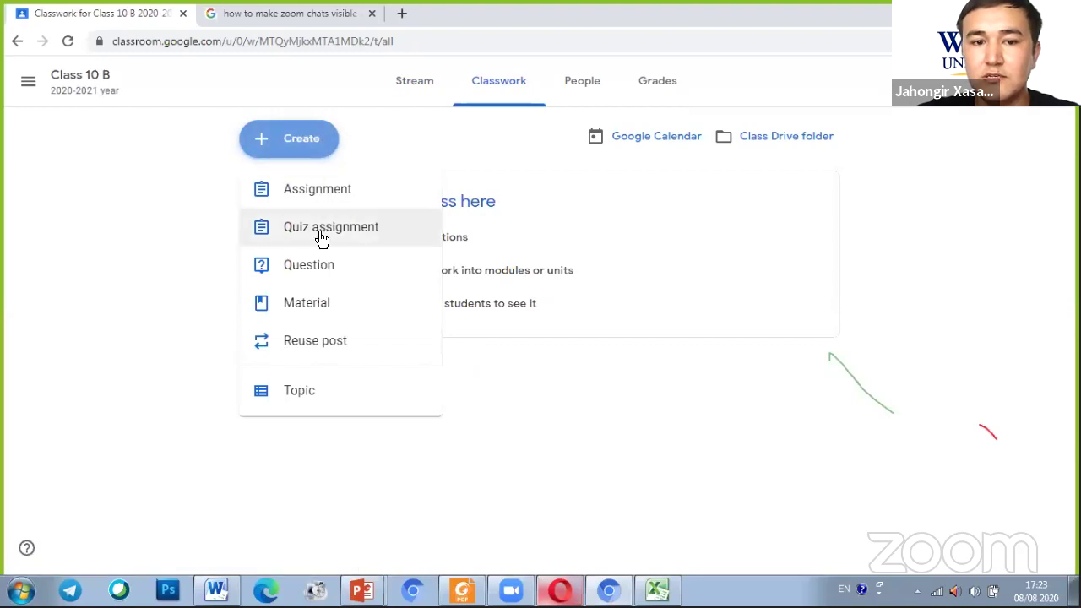
left_click(321, 182)
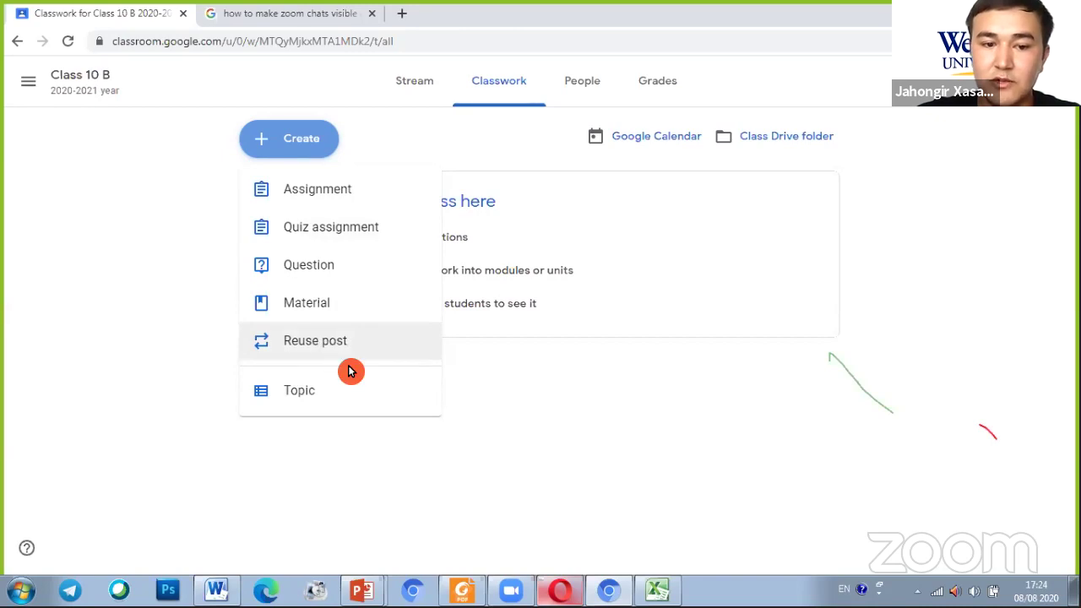
left_click(310, 398)
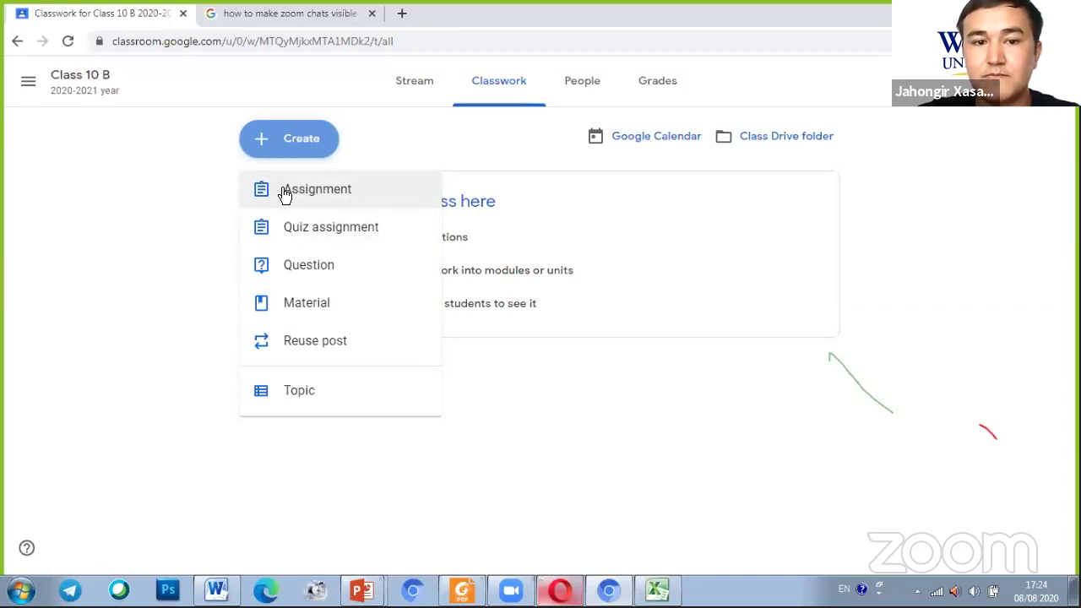
left_click(285, 193)
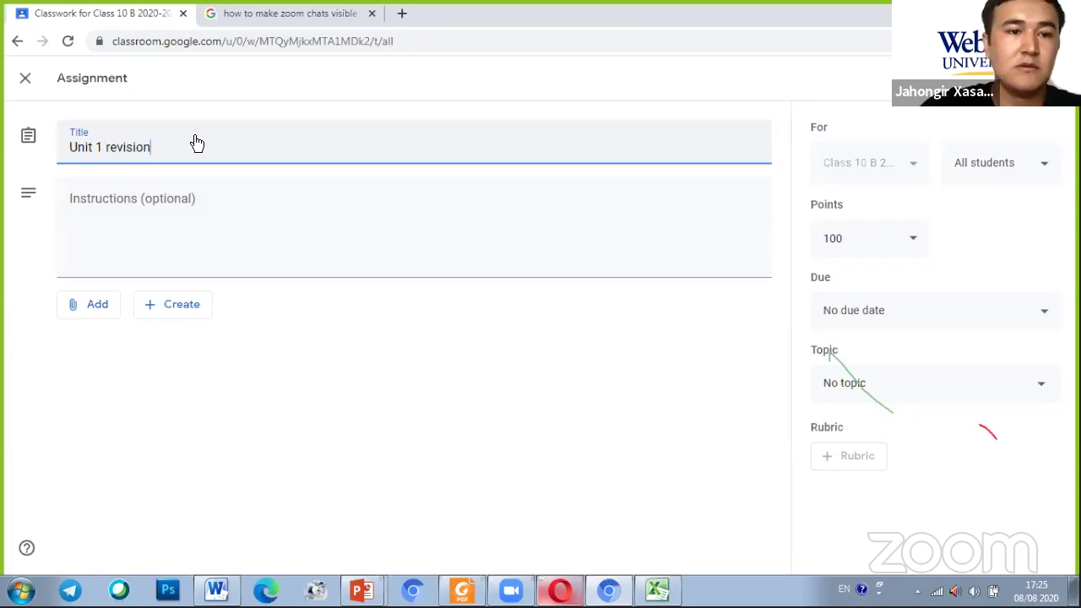
Write the Unit 1 revision instructions 'please do the task' and view the Add attachment options
left_click(142, 231)
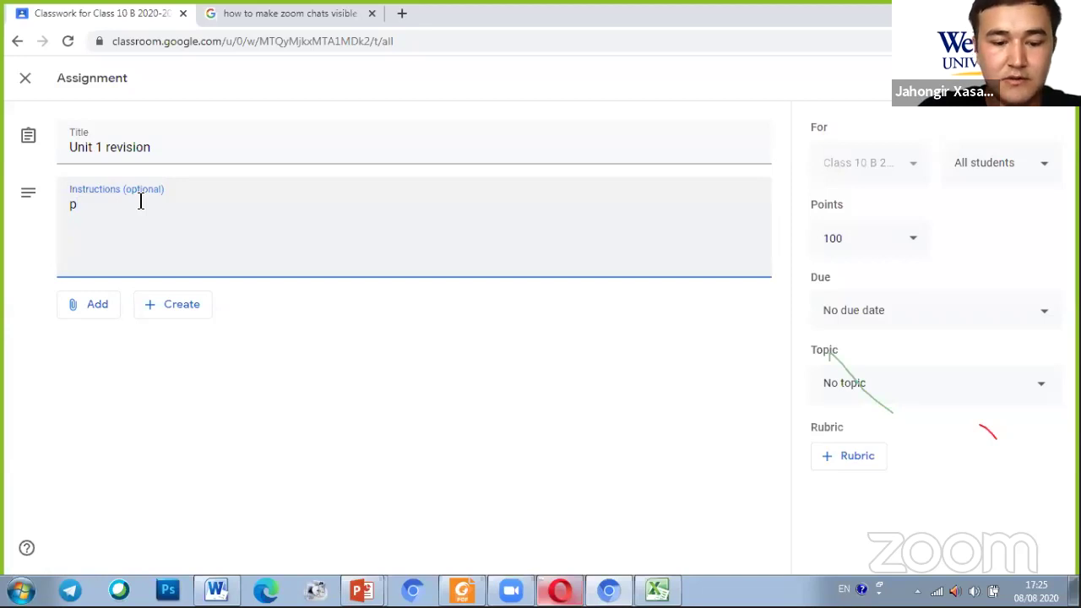
type("ase do the task")
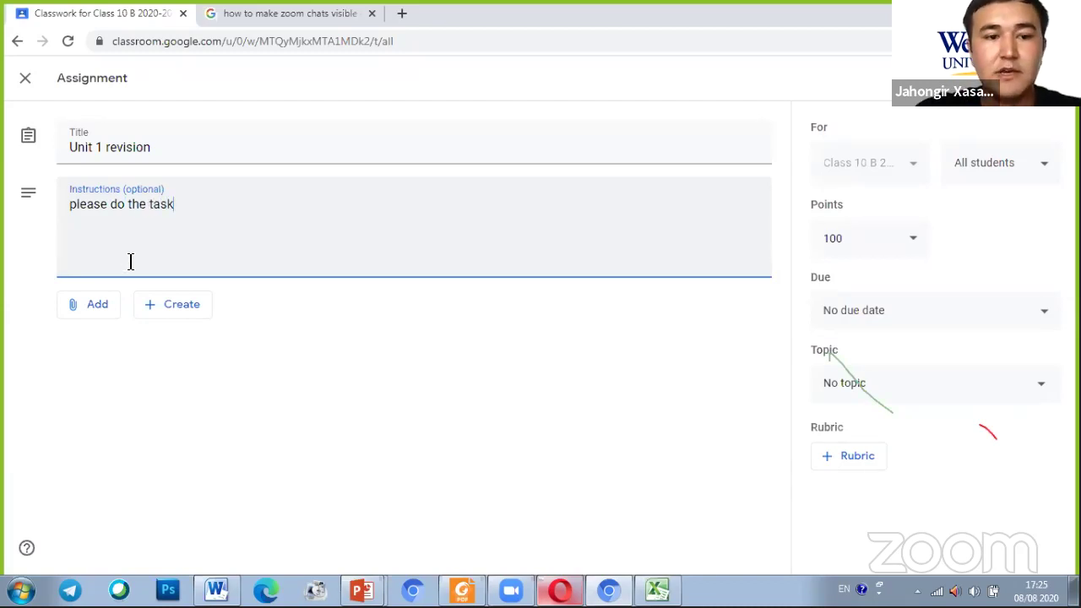
left_click(98, 309)
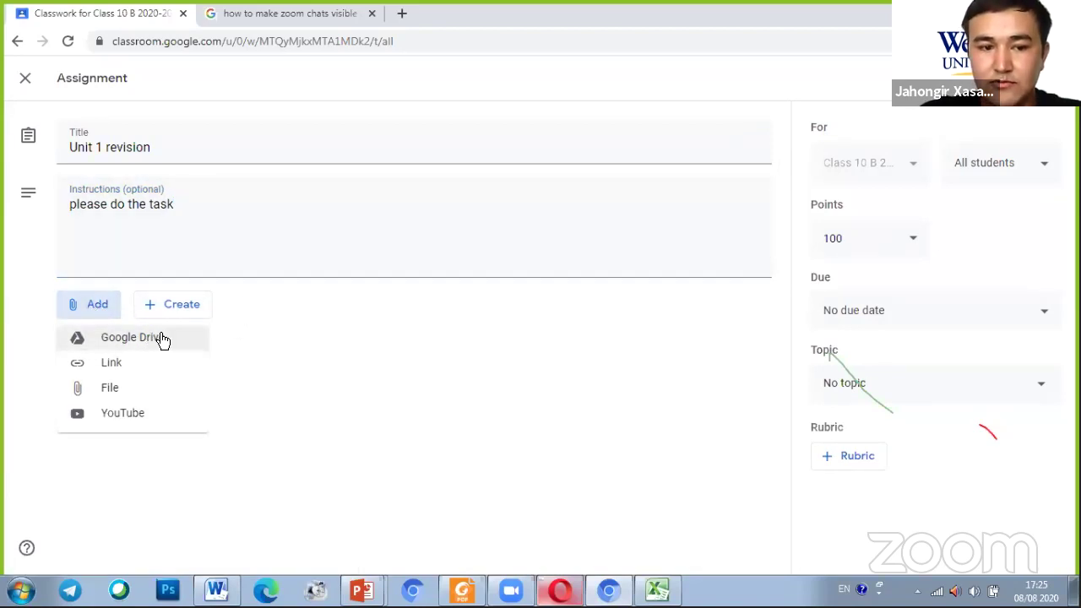
left_click(119, 363)
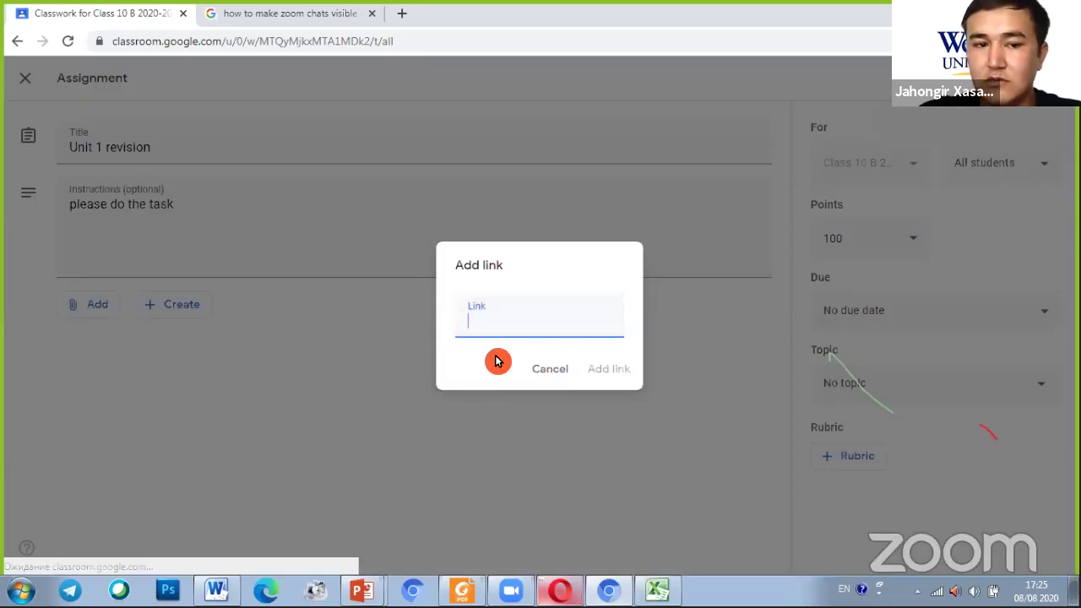
left_click(537, 369)
left_click(103, 309)
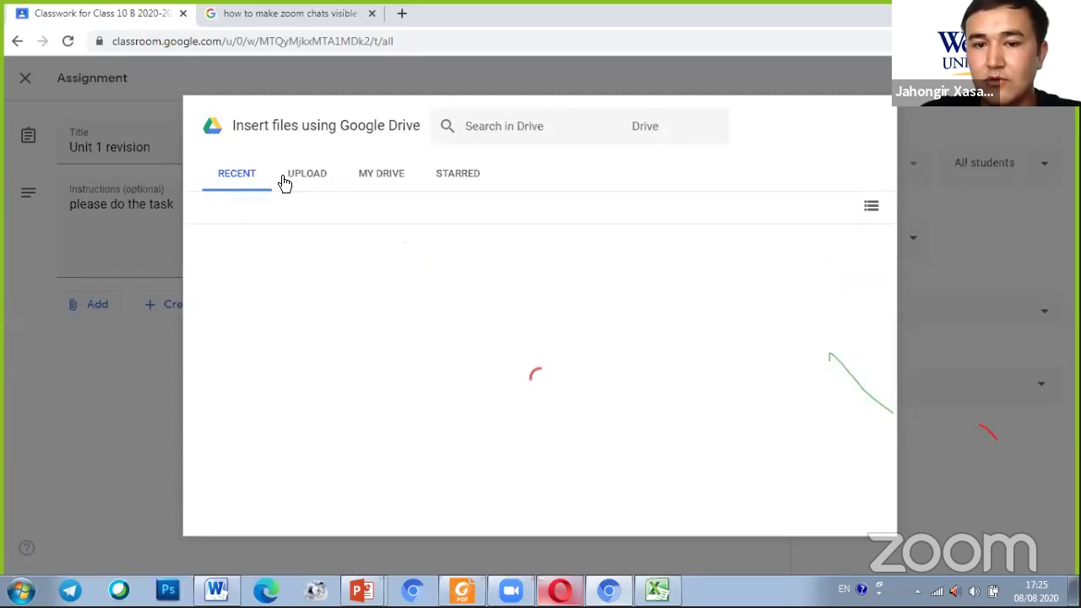
left_click(299, 175)
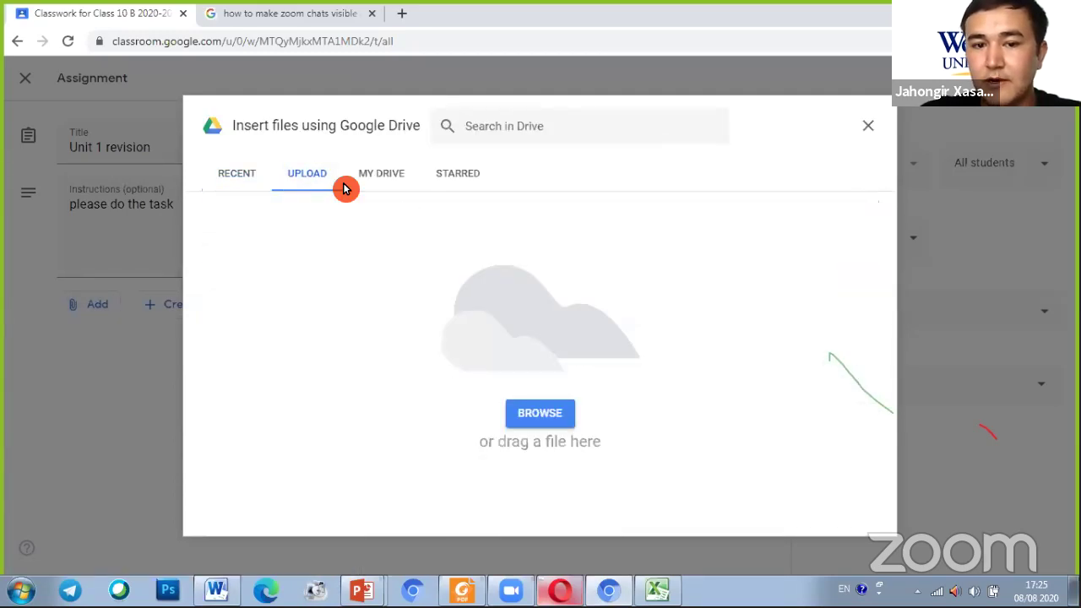
left_click(539, 412)
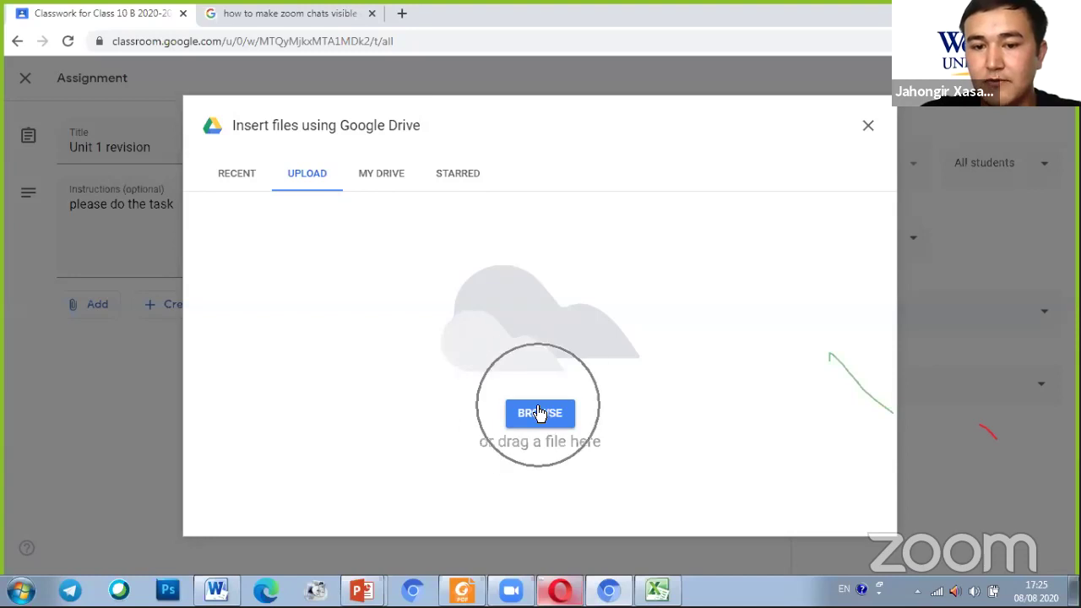
left_click(867, 129)
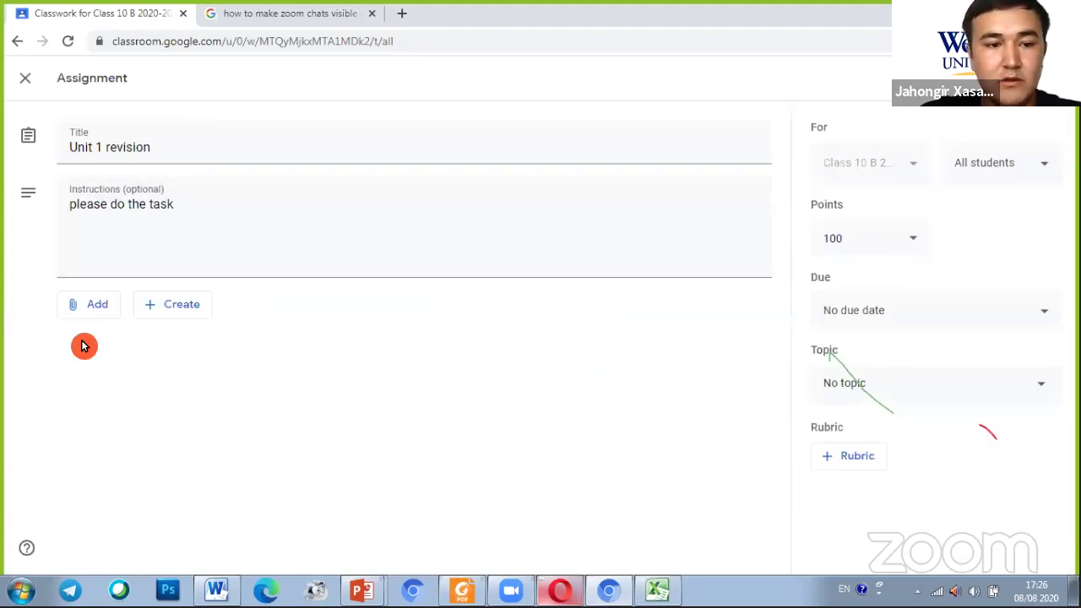
left_click(100, 313)
left_click(100, 421)
left_click(319, 244)
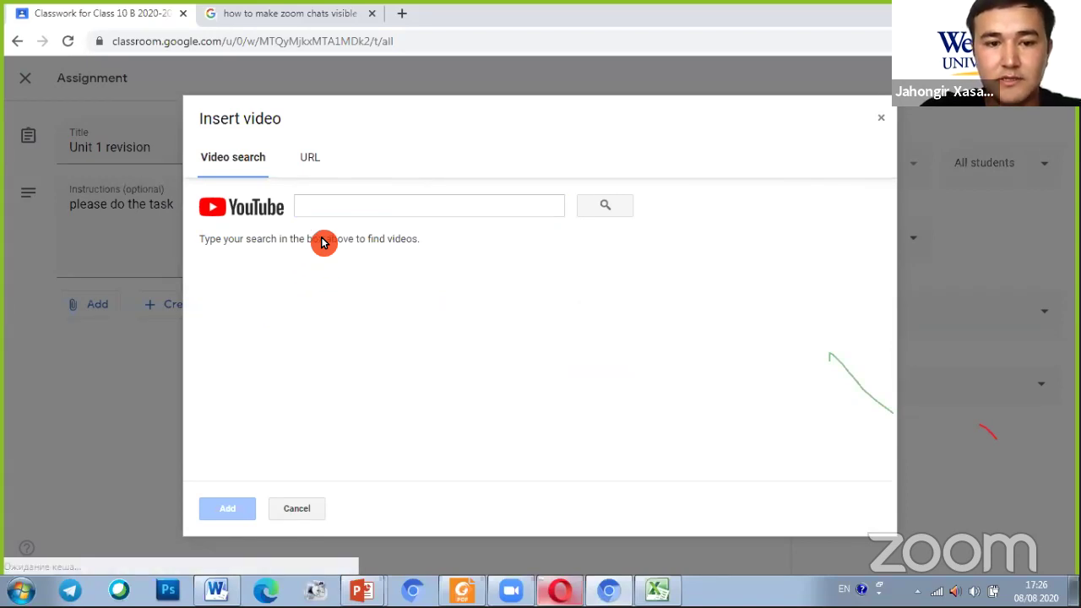
left_click(320, 201)
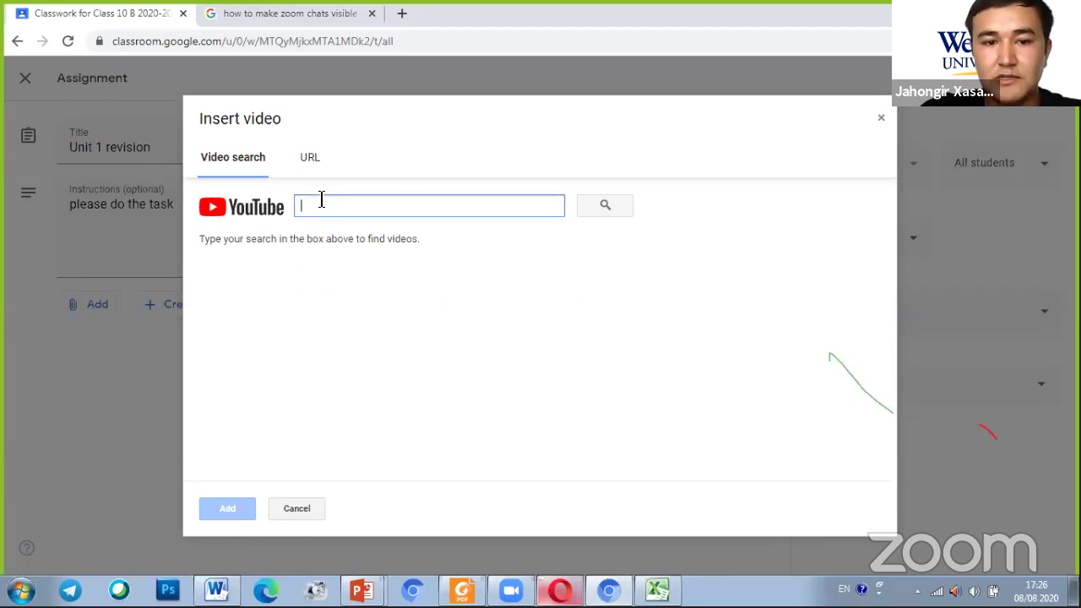
type("google classroom")
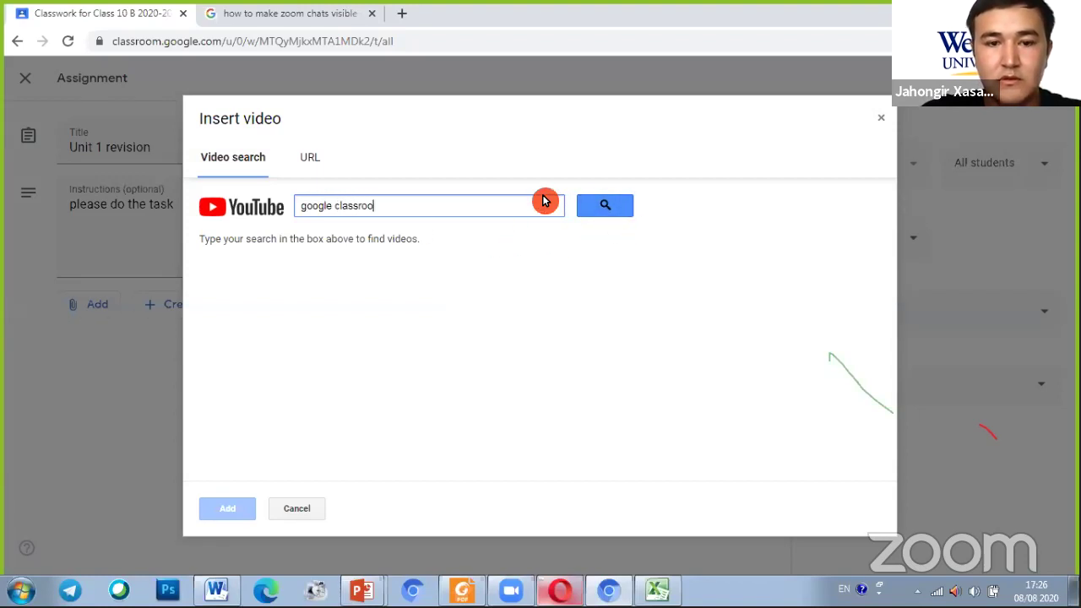
left_click(629, 208)
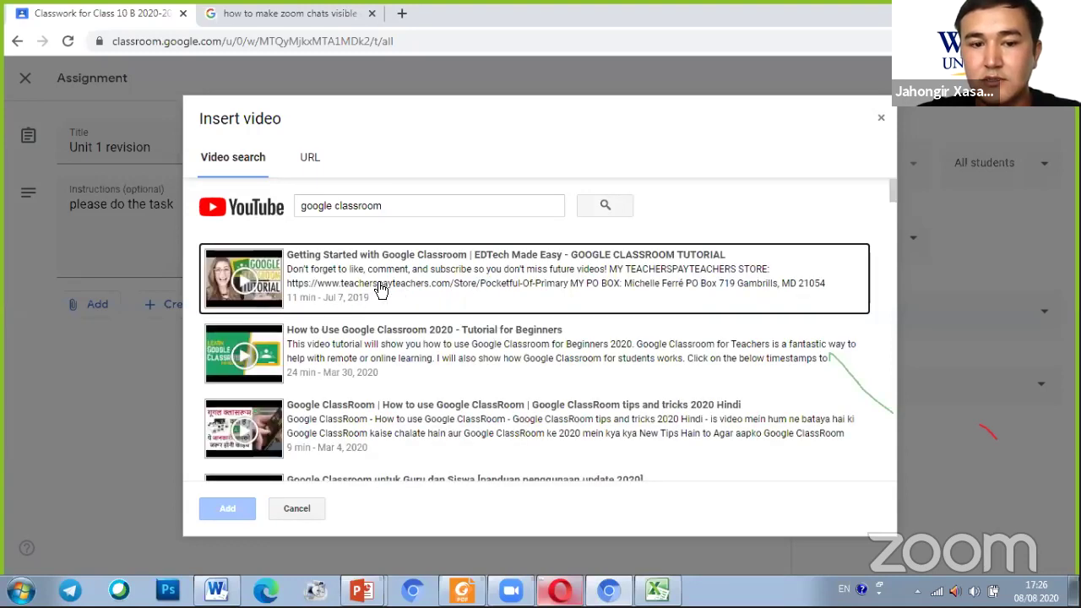
scroll(380, 288, "down", 5)
scroll(380, 291, "down", 3)
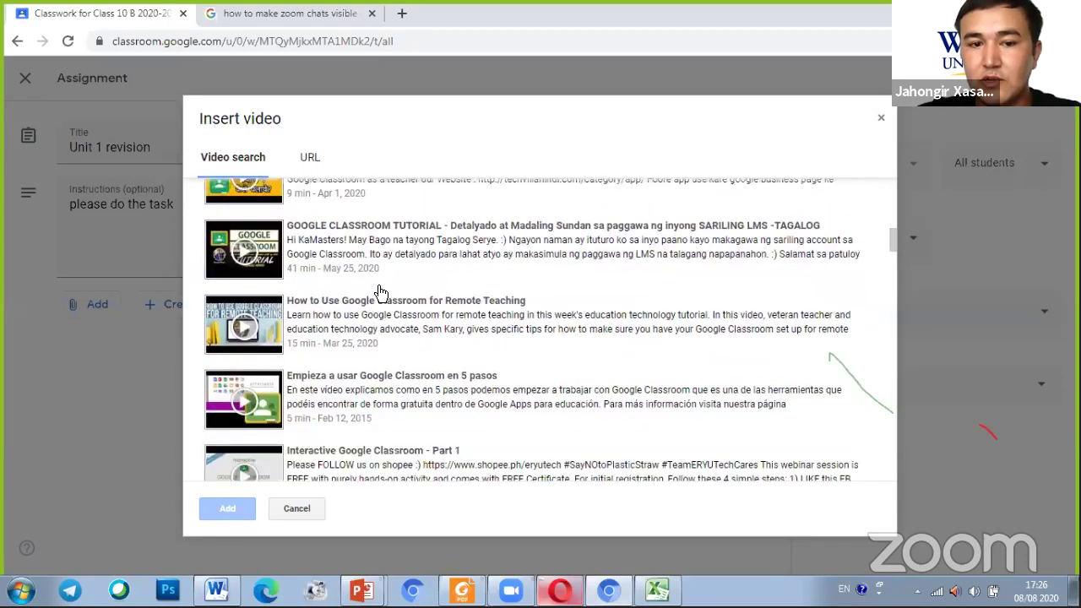
scroll(365, 245, "up", 9)
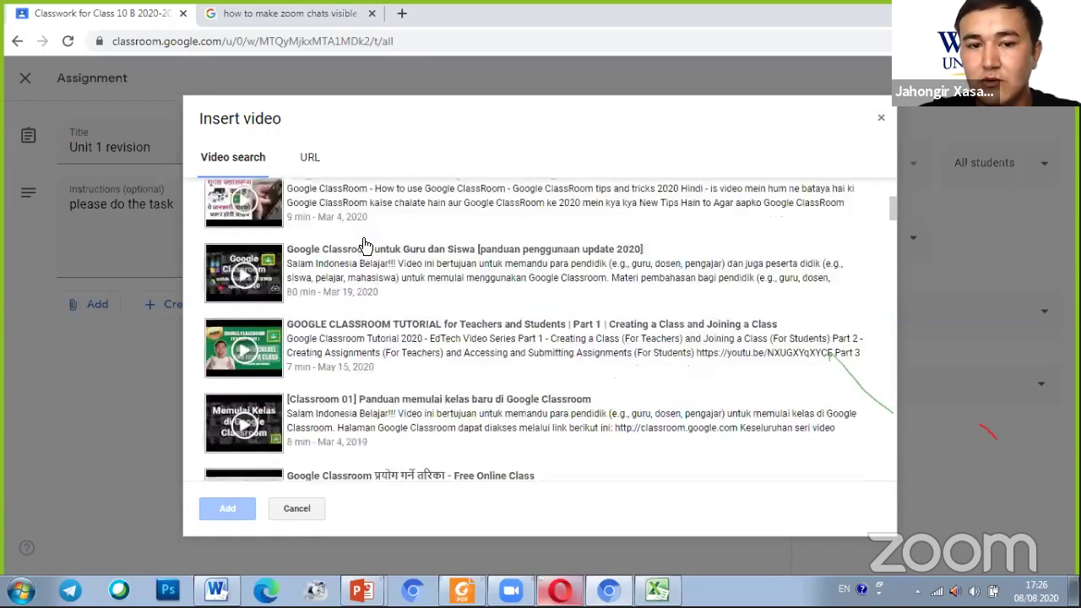
key("ctrl")
key("ctrl")
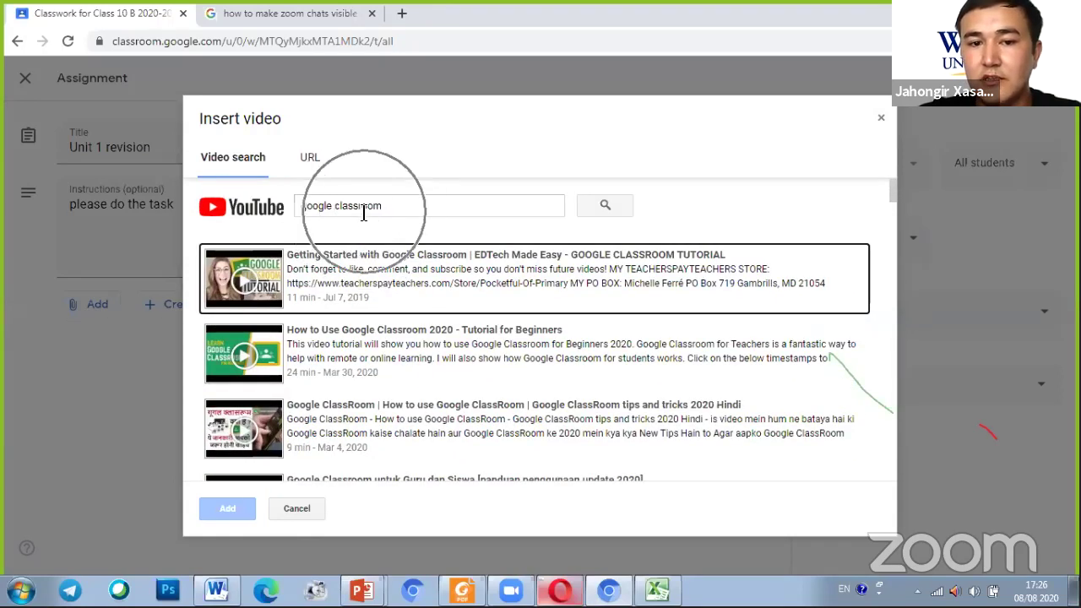
scroll(378, 294, "down", 4)
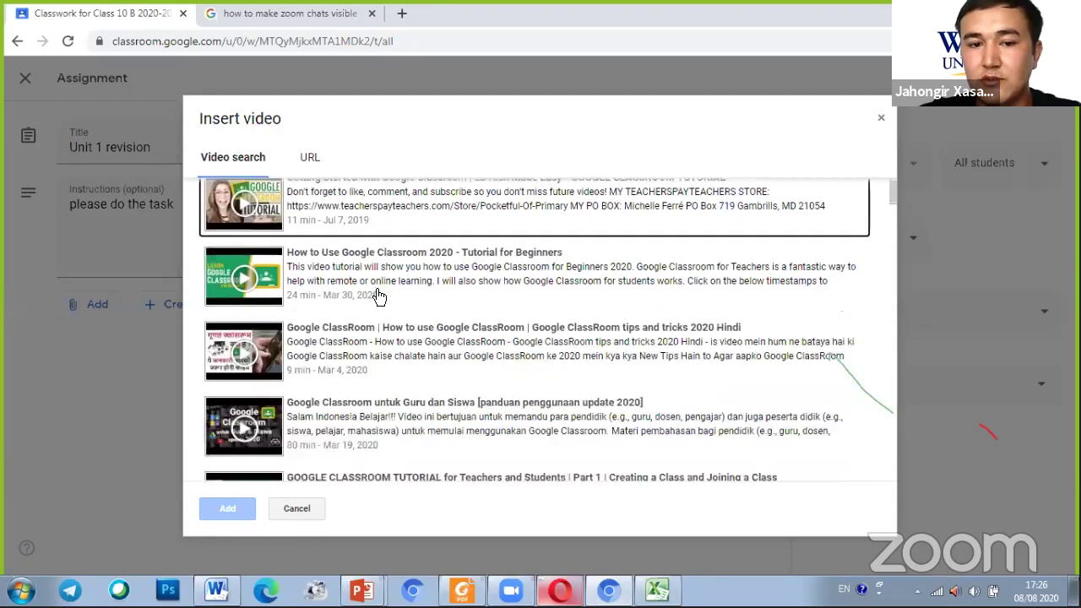
scroll(378, 294, "up", 5)
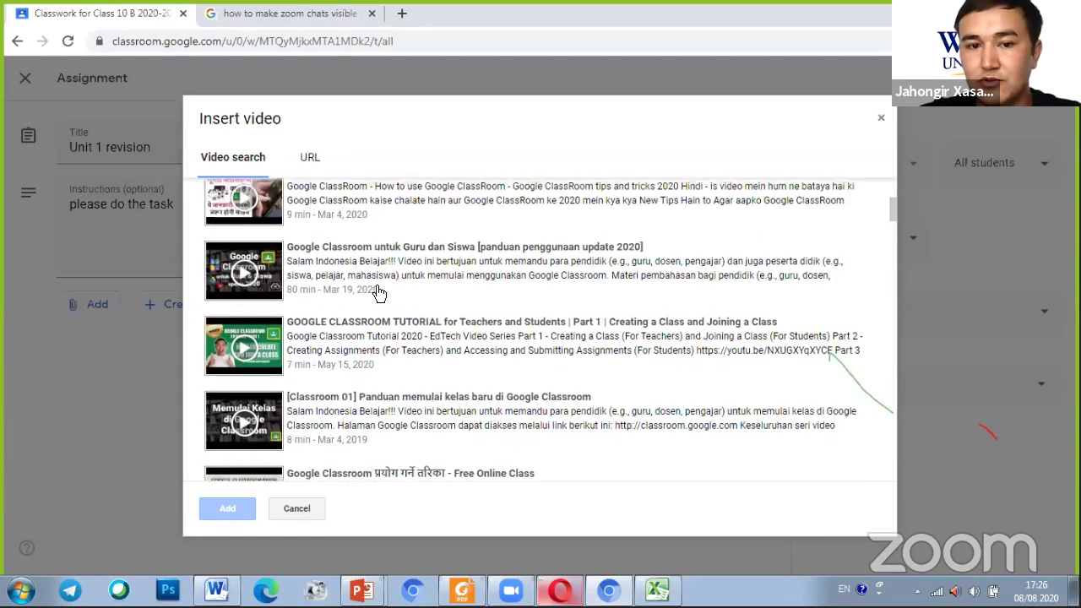
left_click(308, 159)
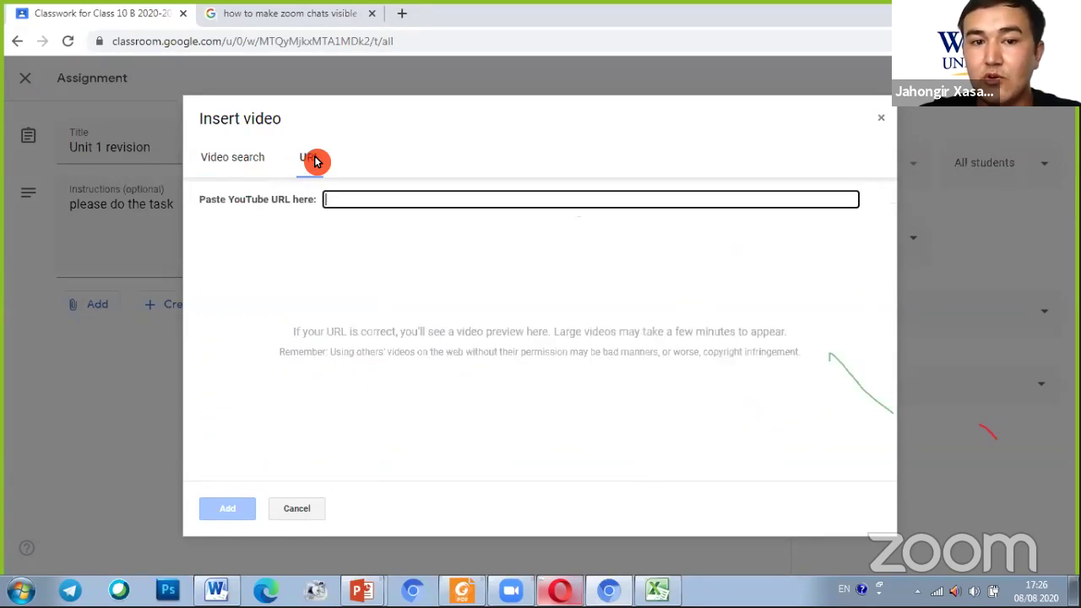
left_click(401, 220)
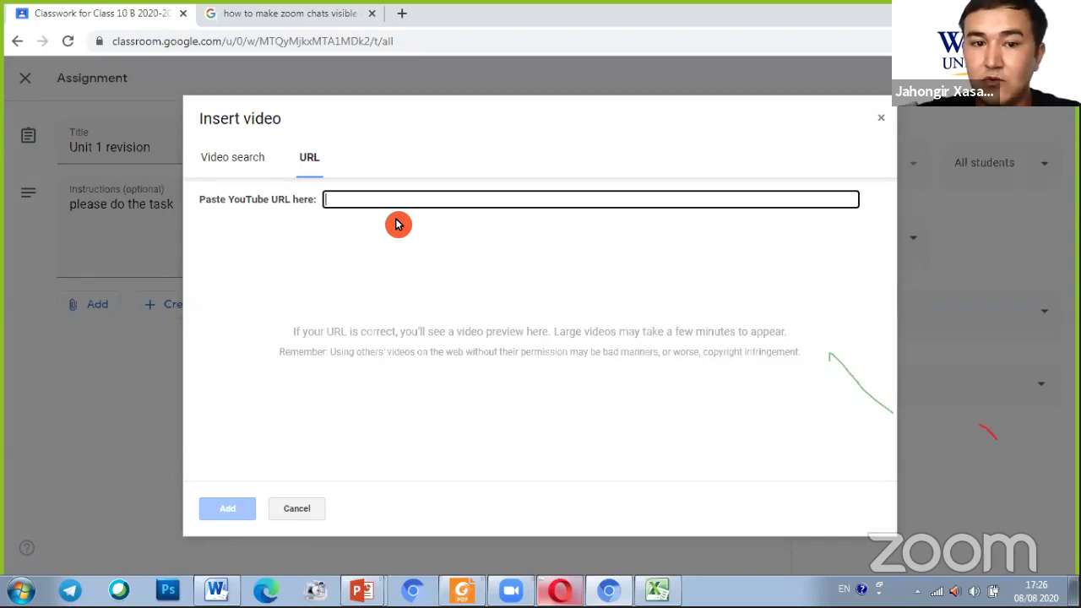
left_click(372, 201)
left_click(372, 200)
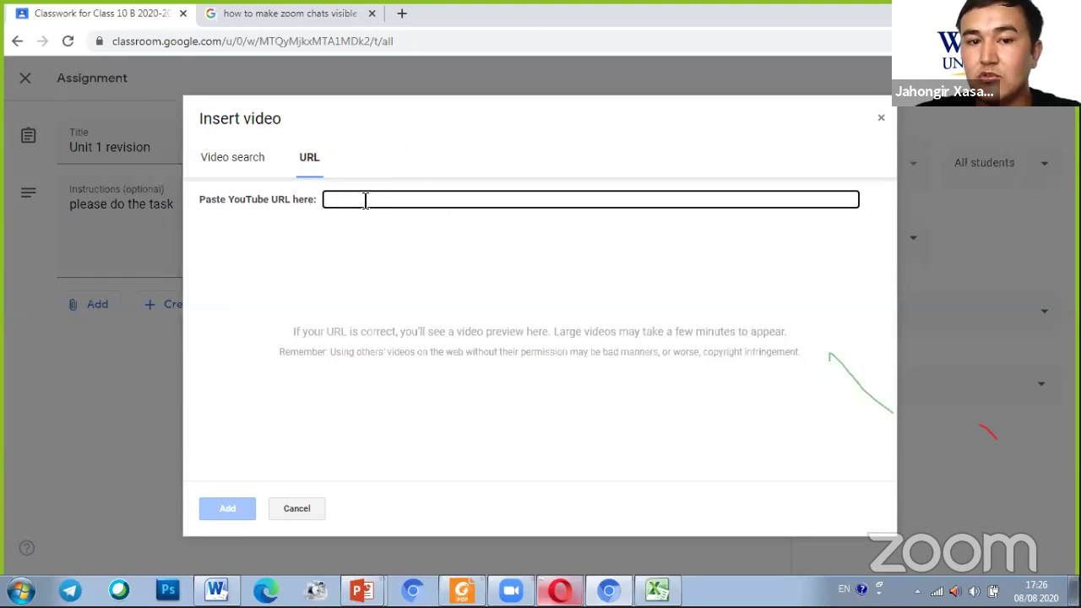
left_click(365, 200)
left_click(365, 200)
left_click(365, 200)
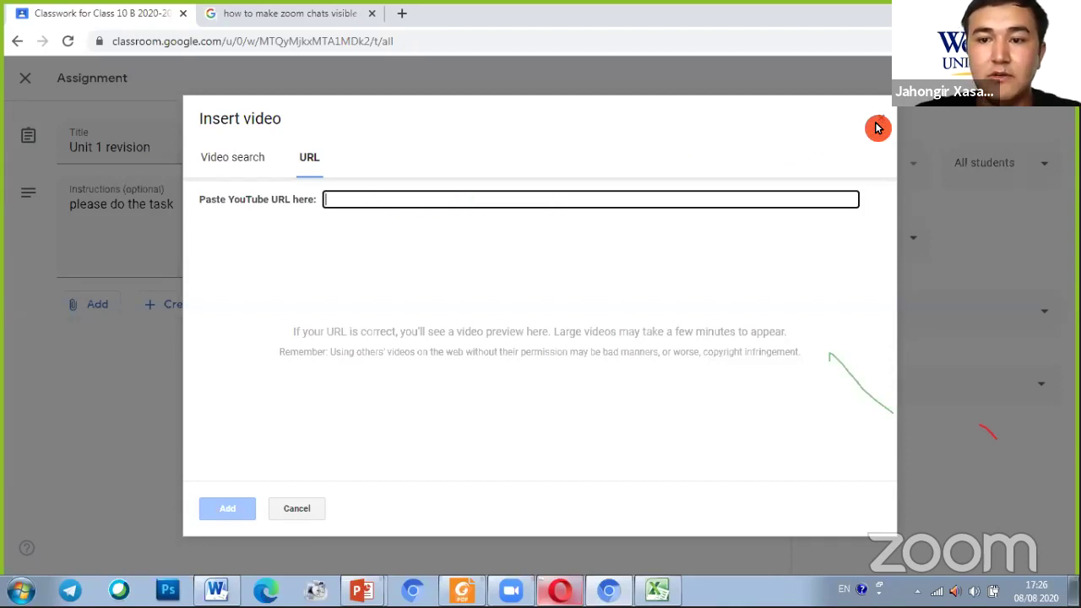
left_click(625, 86)
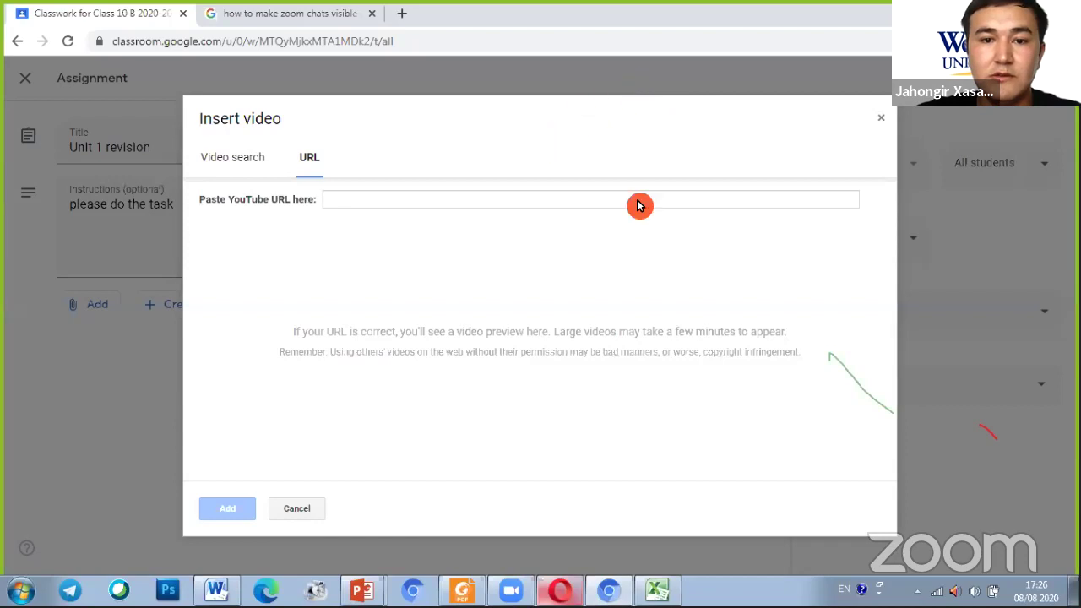
left_click(882, 119)
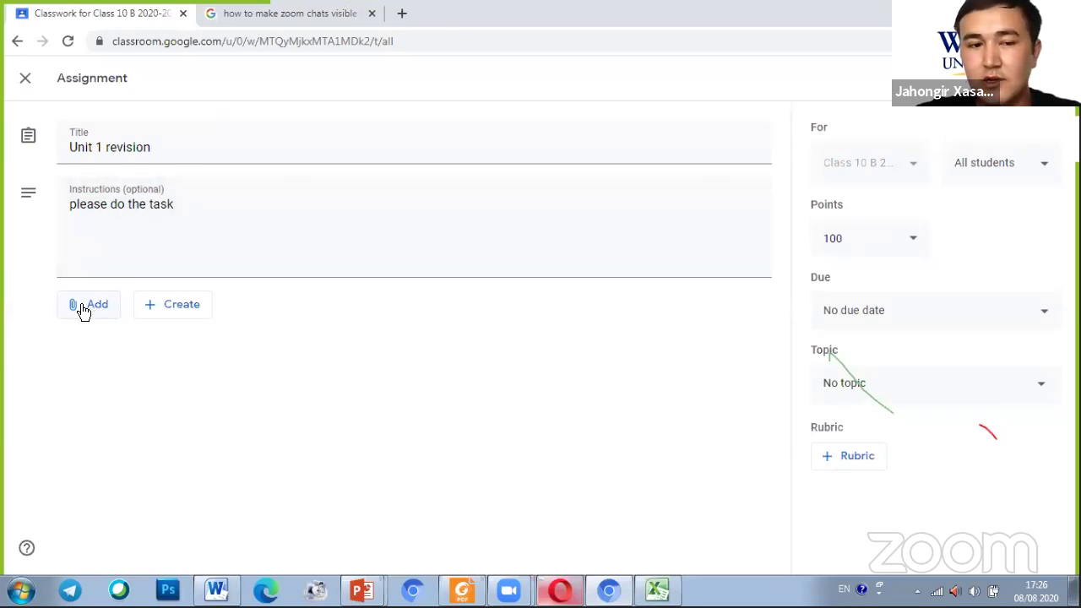
Attach a new blank Google Doc to the assignment through Create > Docs
left_click(173, 309)
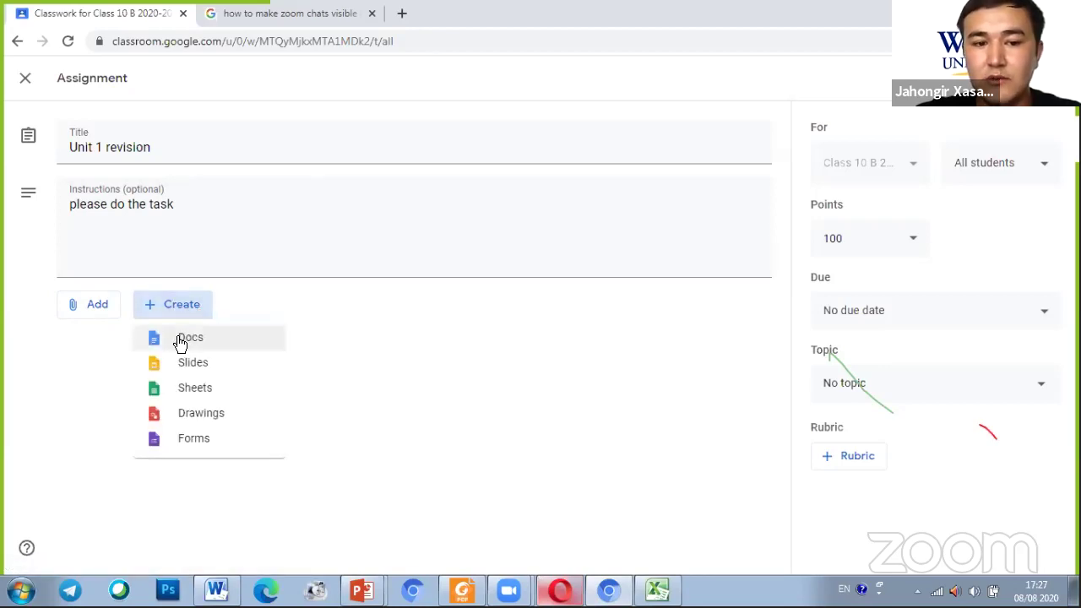
left_click(182, 340)
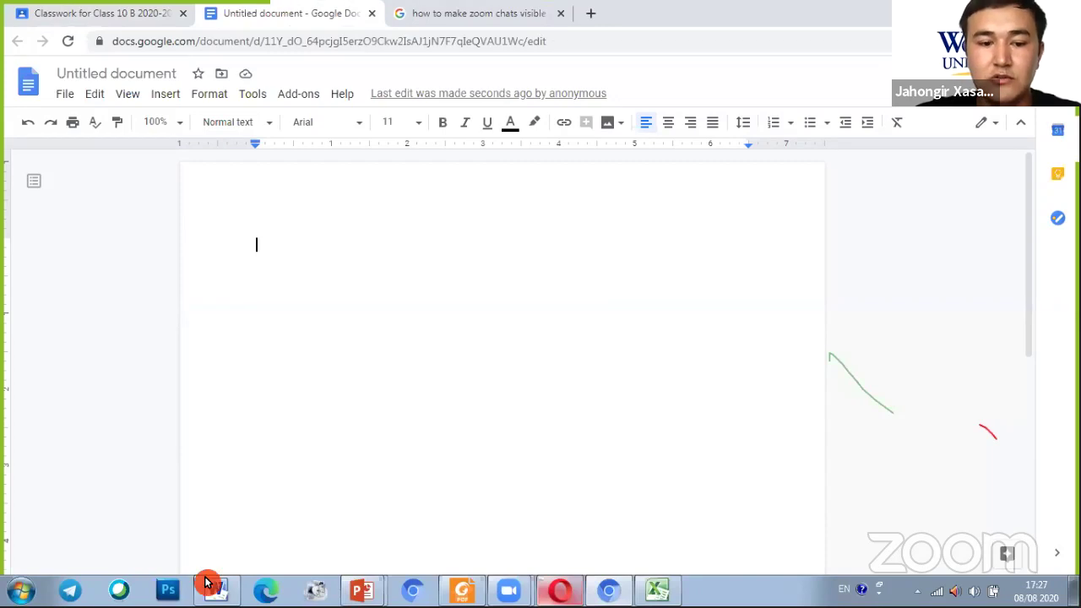
Copy the 11 sinf test in Word from the heading to item 16, then return to Chrome
key("alt+Tab")
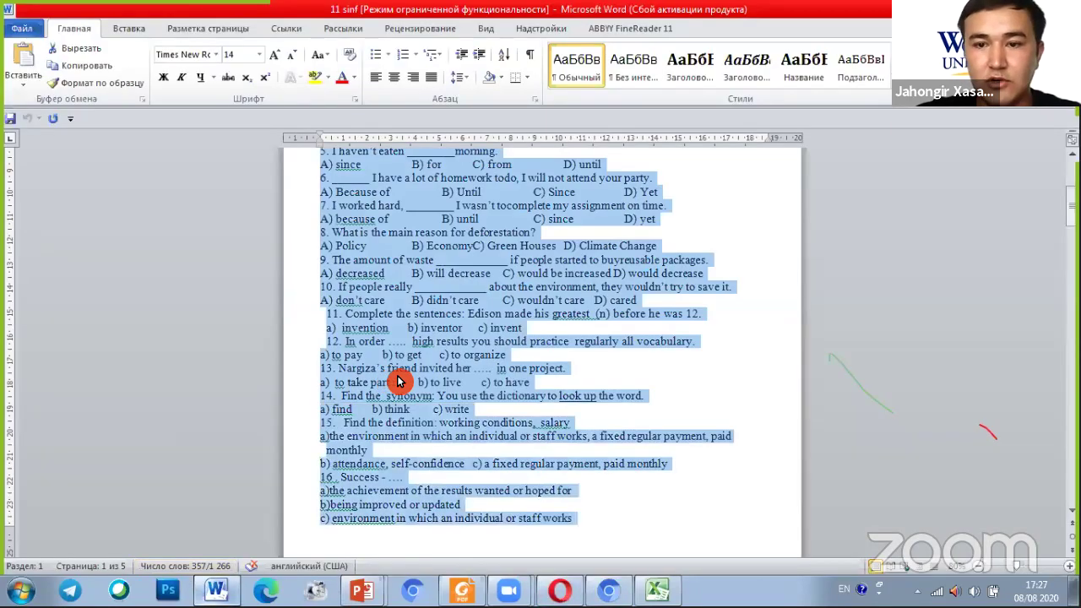
scroll(401, 381, "up", 6)
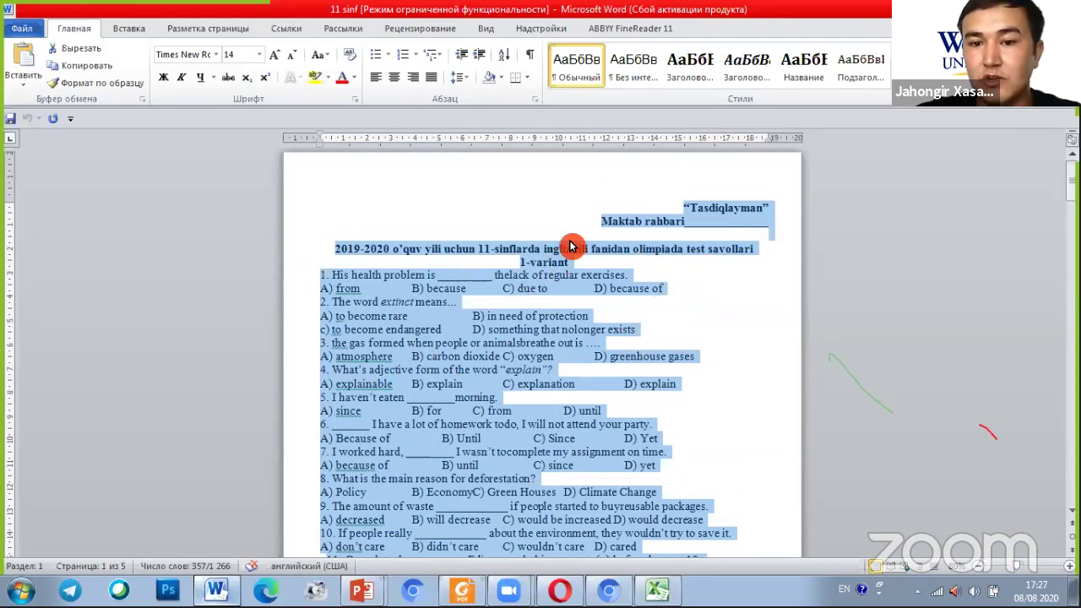
left_click(412, 289)
left_click_drag(587, 207, 662, 525)
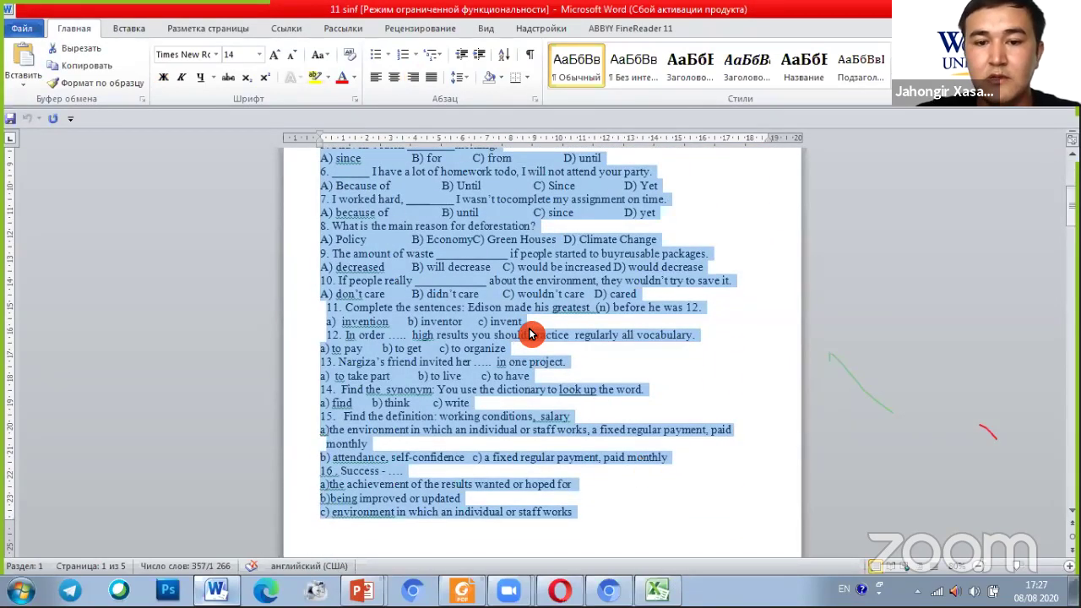
right_click(487, 278)
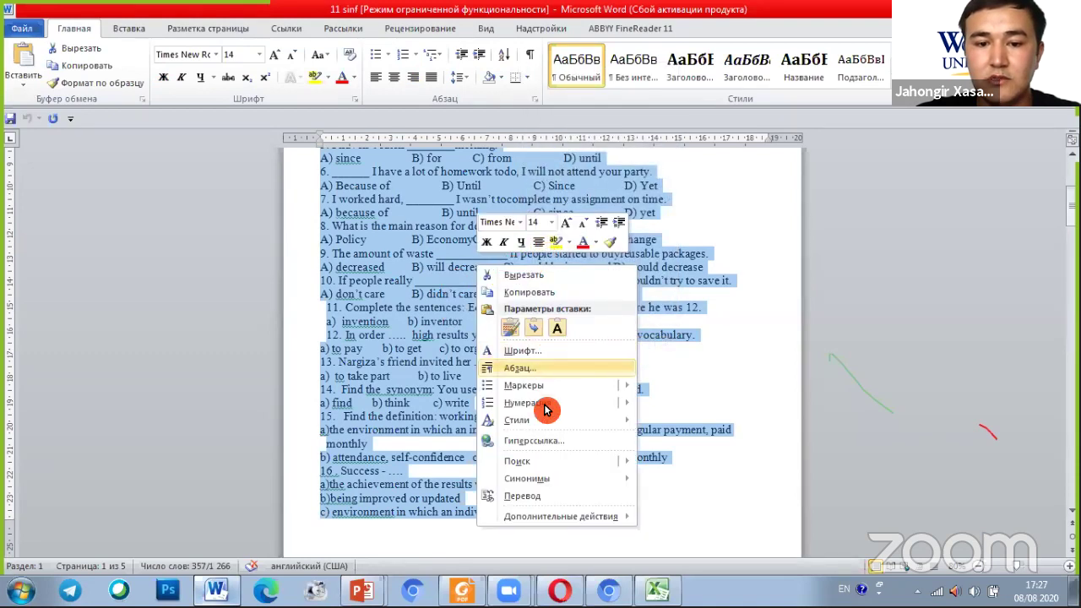
left_click(538, 293)
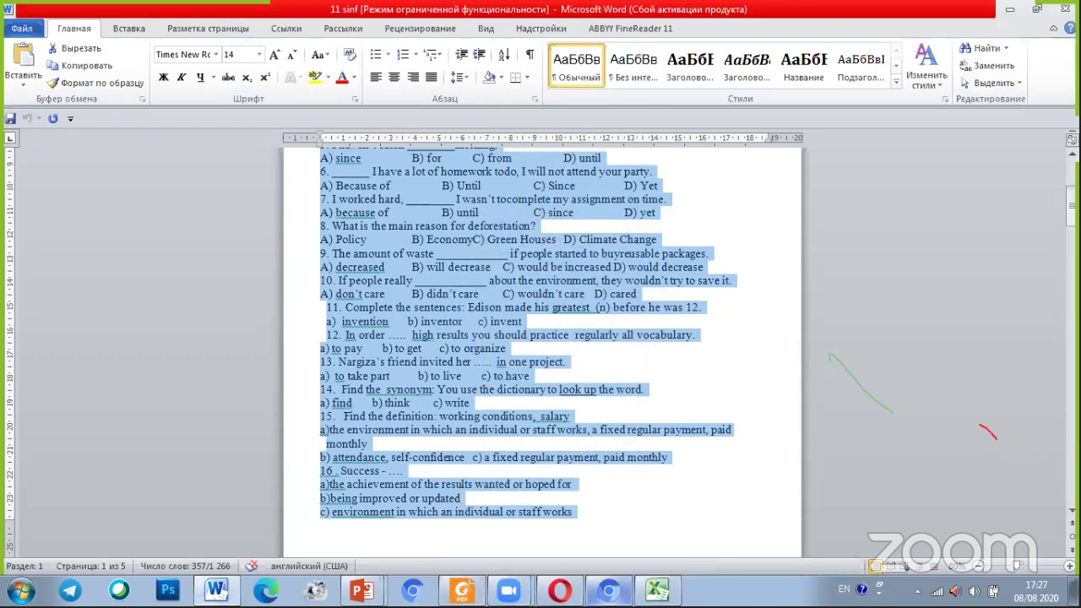
left_click(607, 584)
Paste the copied English quiz into the Untitled Google Doc, dismissing the copy-paste extension prompts
right_click(283, 240)
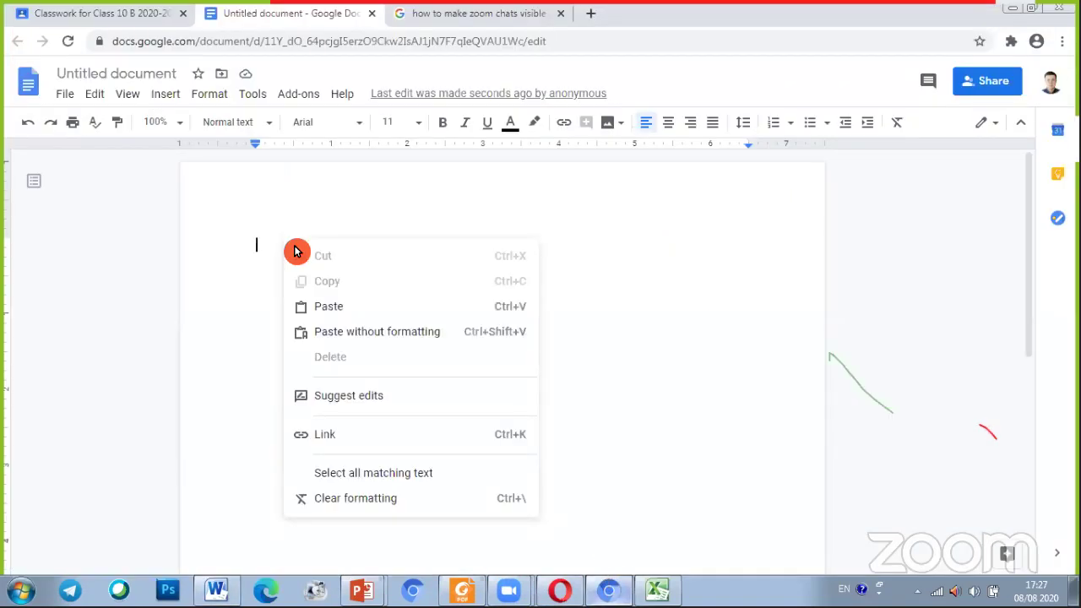
left_click(329, 314)
key("ctrl")
key("ctrl")
key("ctrl")
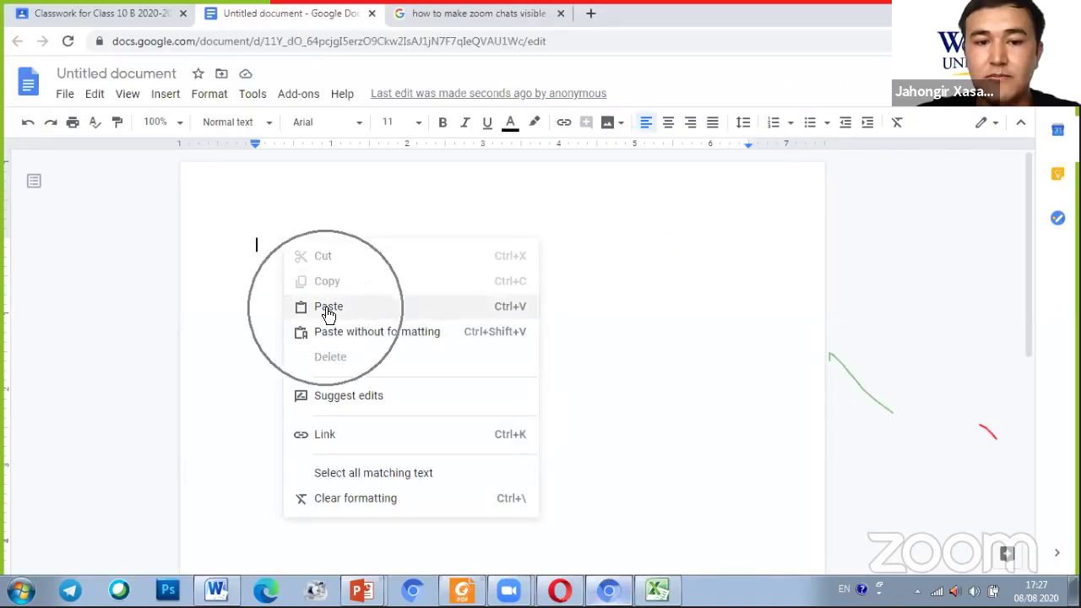
key("ctrl")
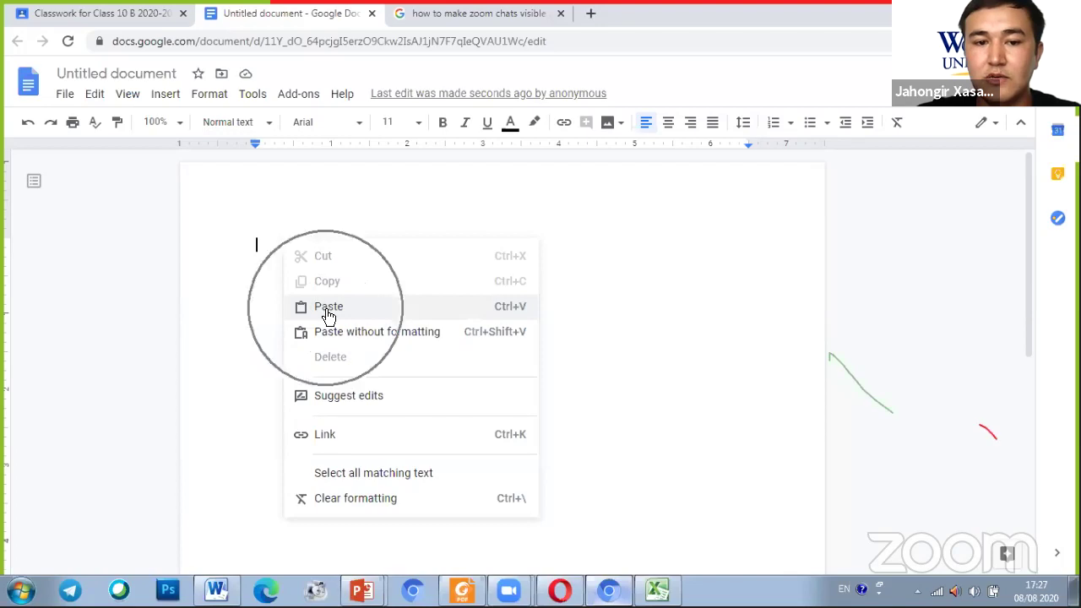
left_click(334, 317)
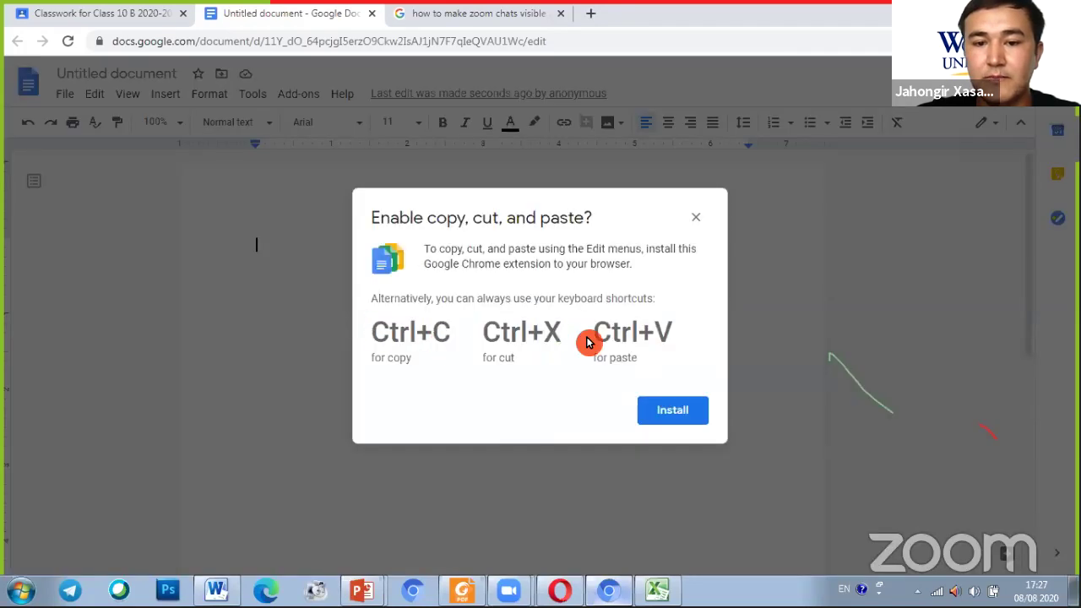
left_click(695, 218)
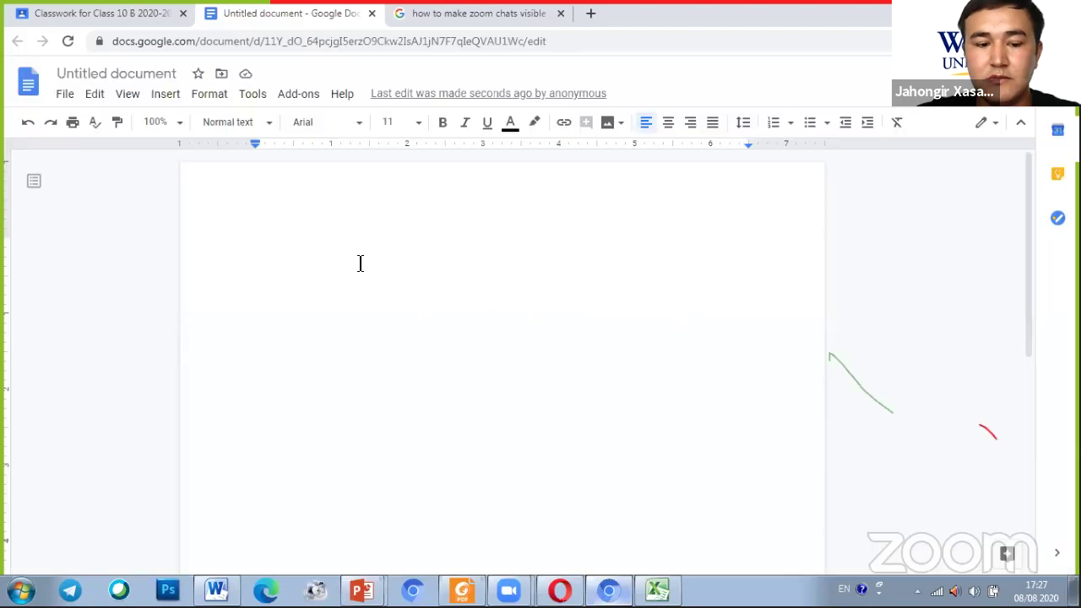
right_click(322, 231)
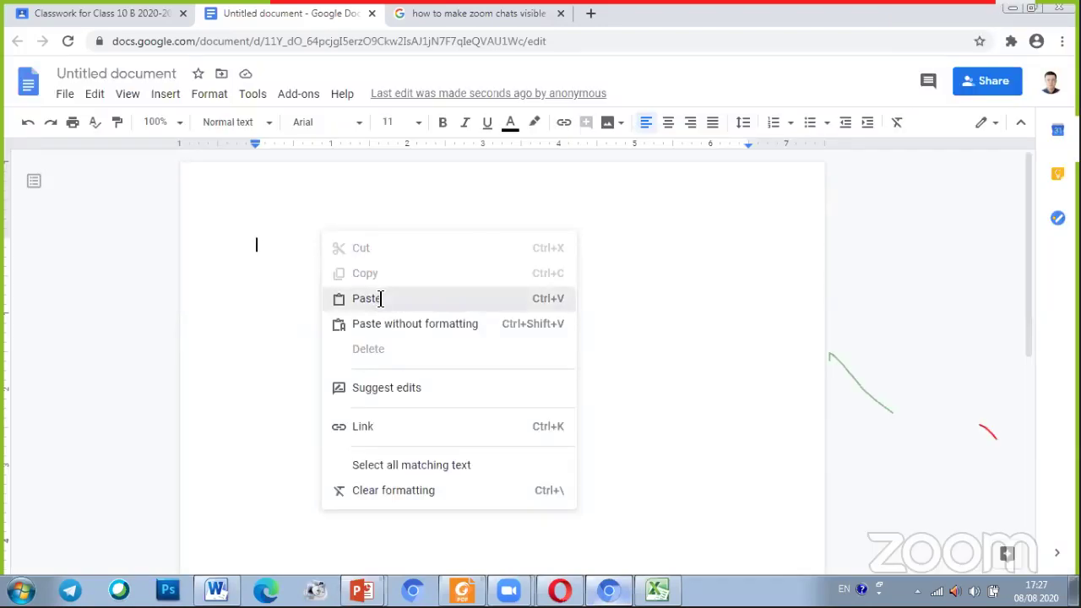
left_click(368, 298)
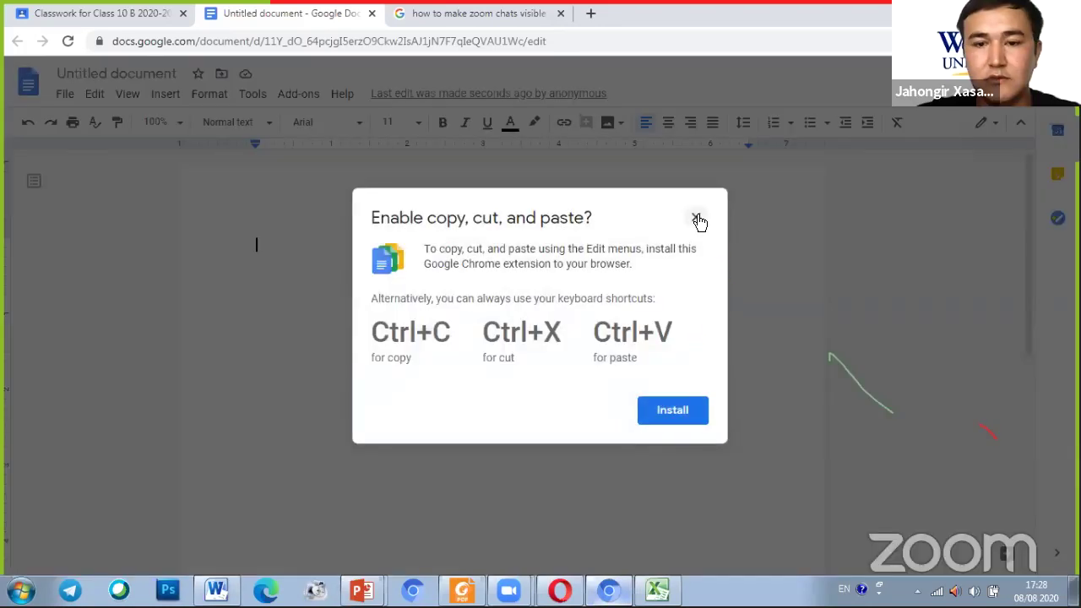
left_click(696, 219)
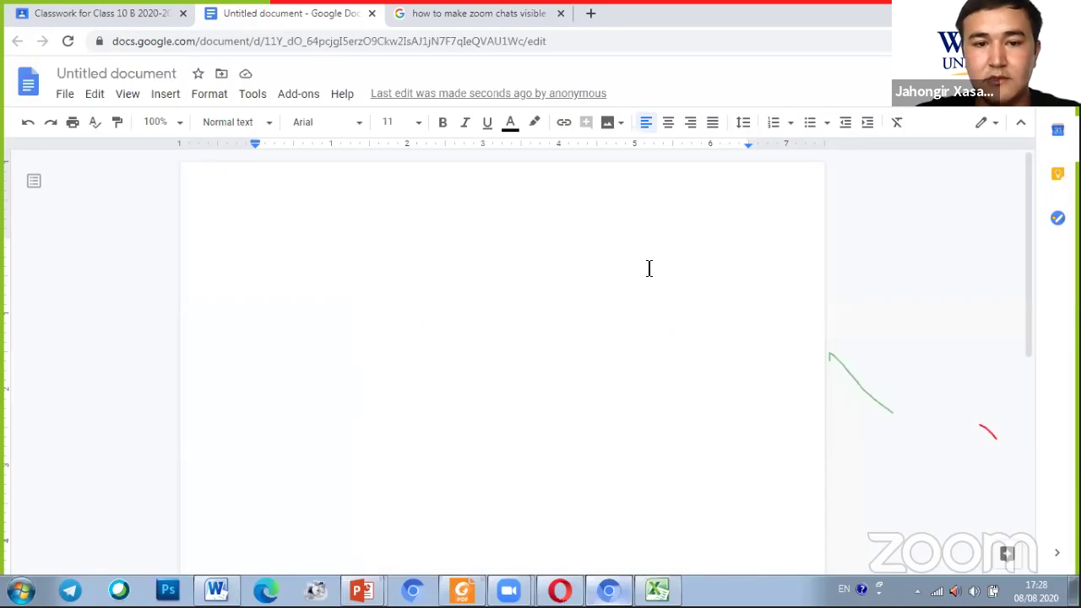
key("ctrl+v")
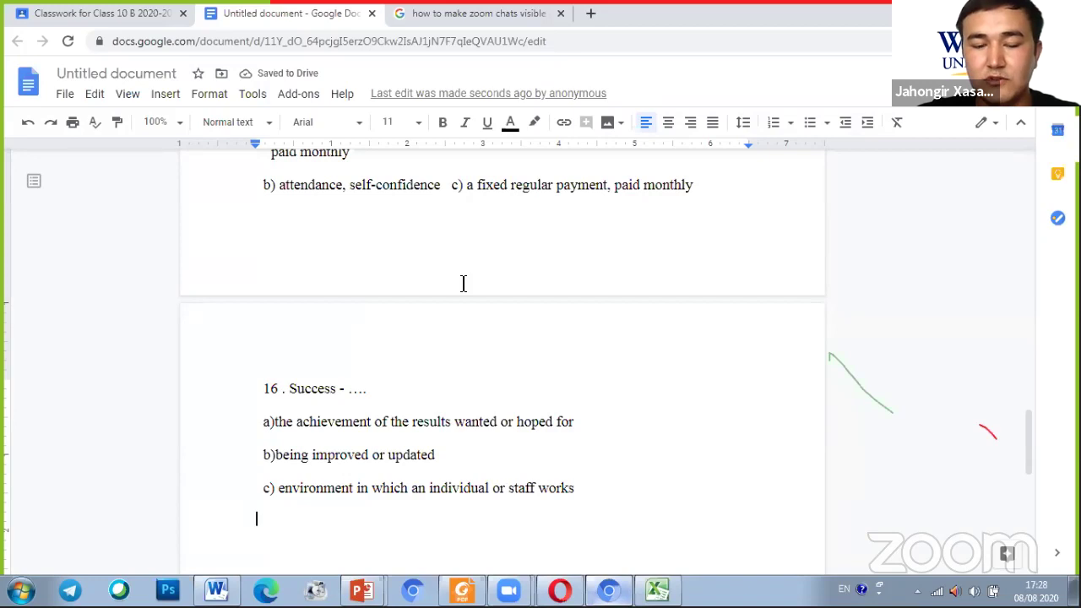
Scroll through the pasted quiz to check it runs from the header to question 16
scroll(462, 283, "up", 10)
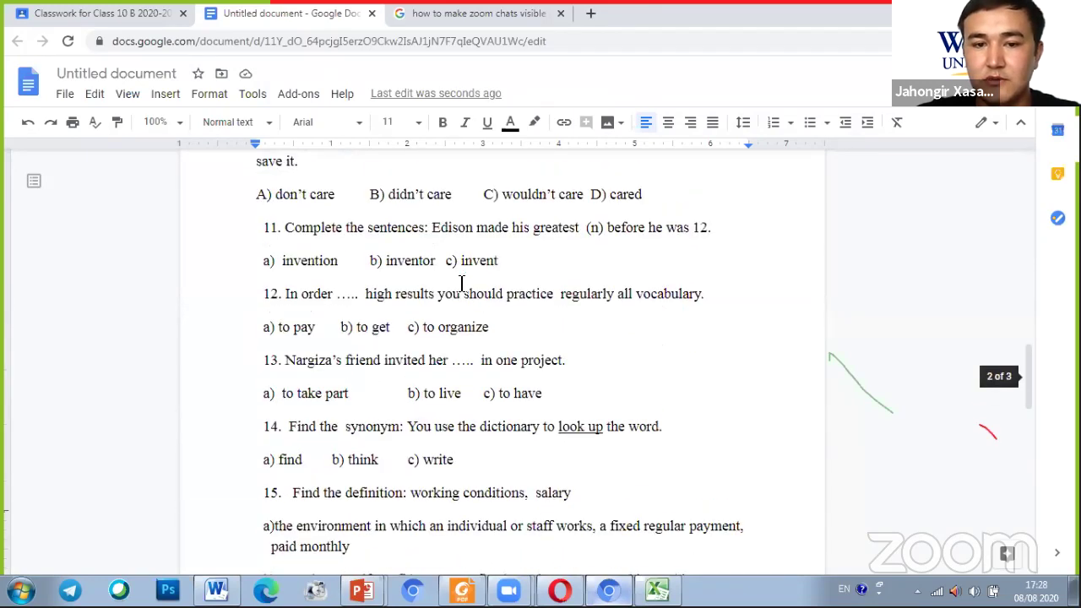
scroll(462, 283, "up", 10)
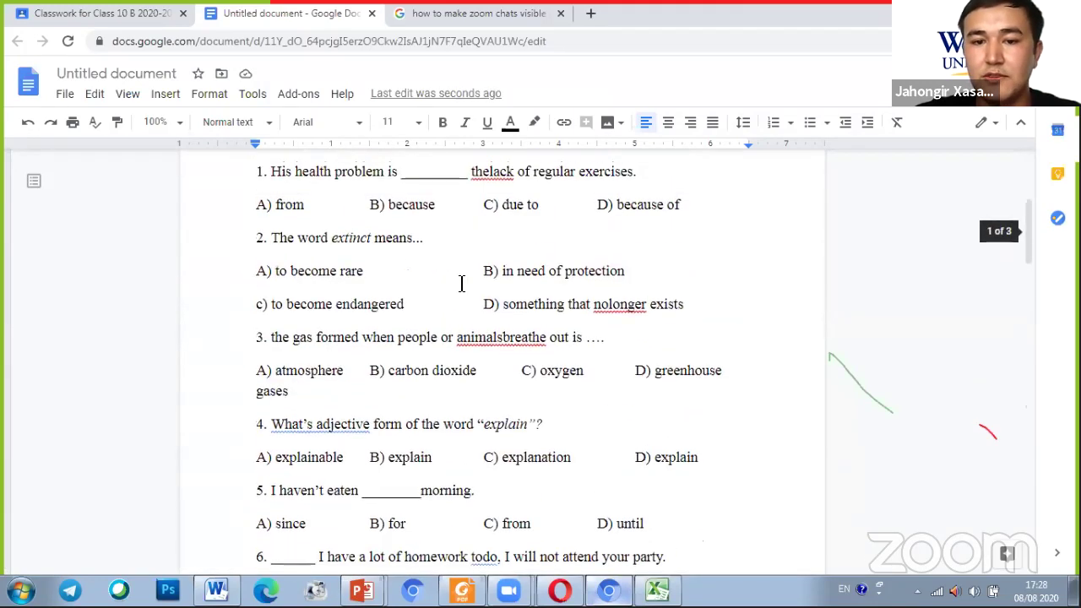
scroll(507, 279, "down", 1)
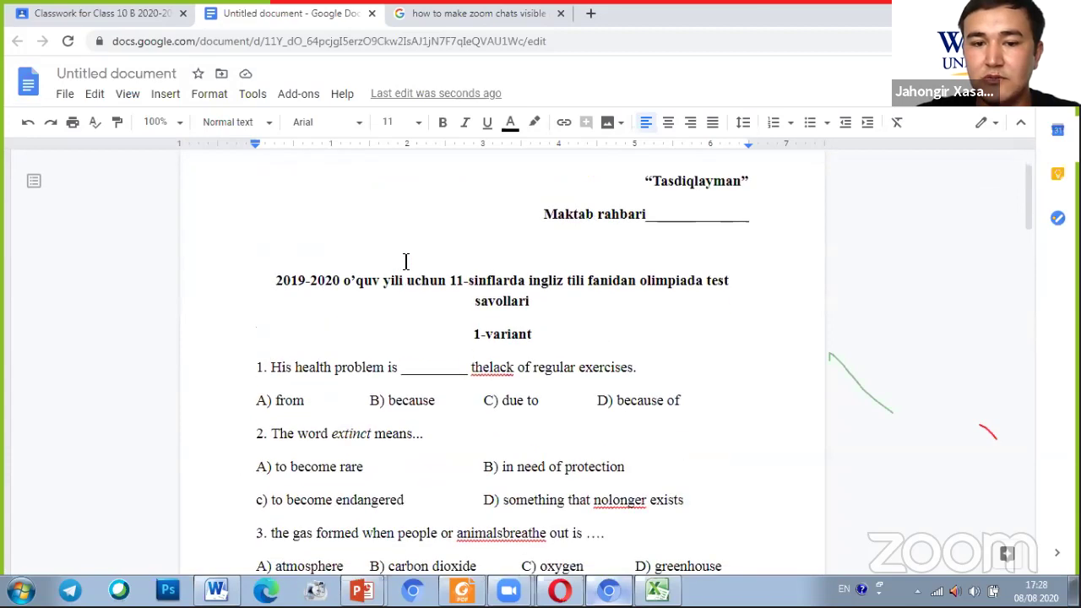
scroll(623, 339, "down", 2)
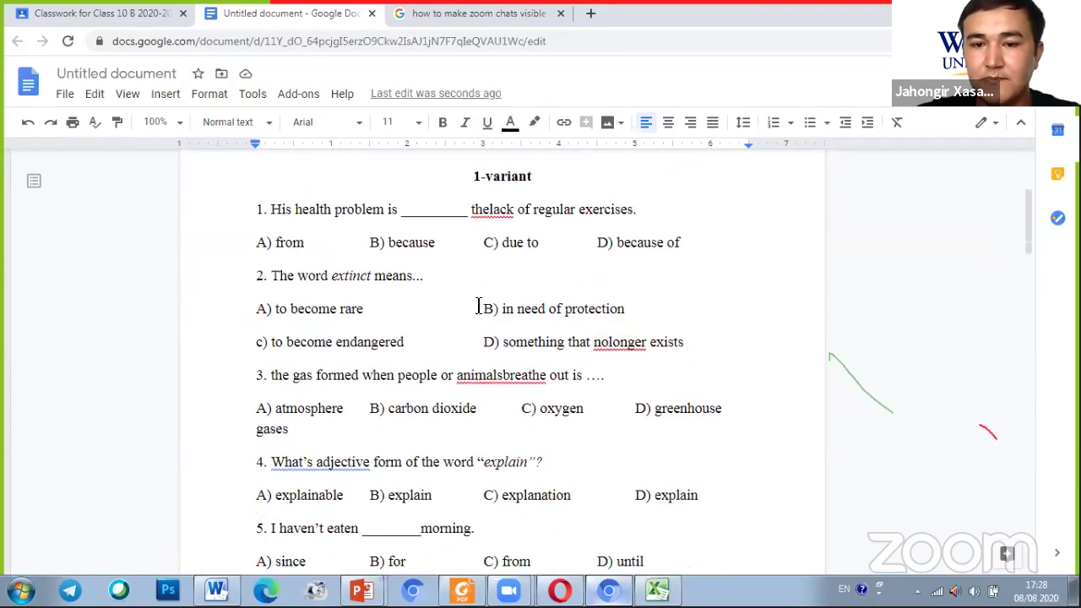
scroll(478, 305, "up", 3)
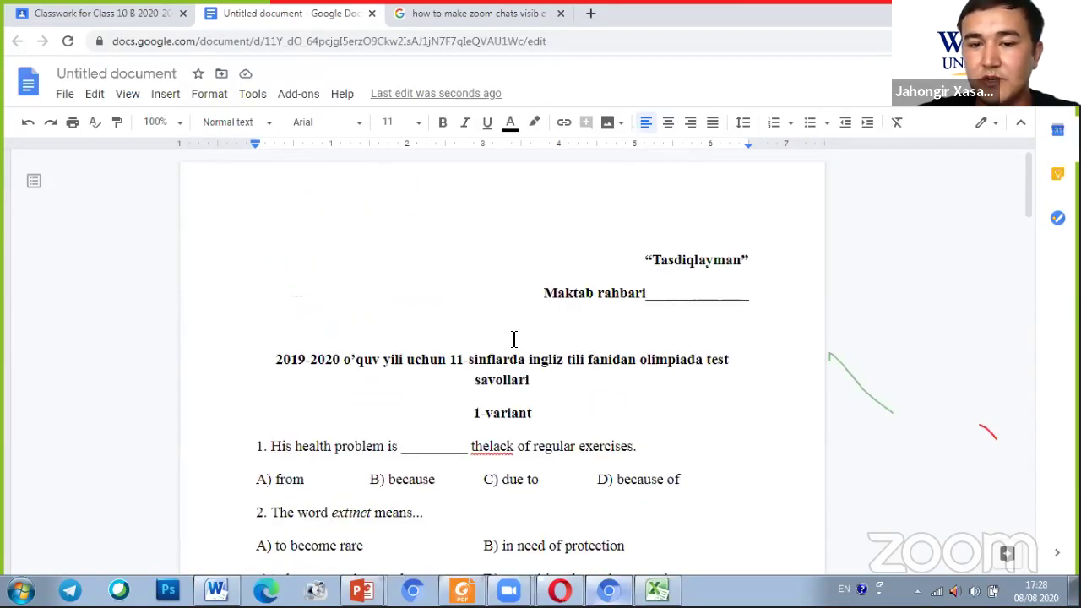
scroll(498, 339, "down", 3)
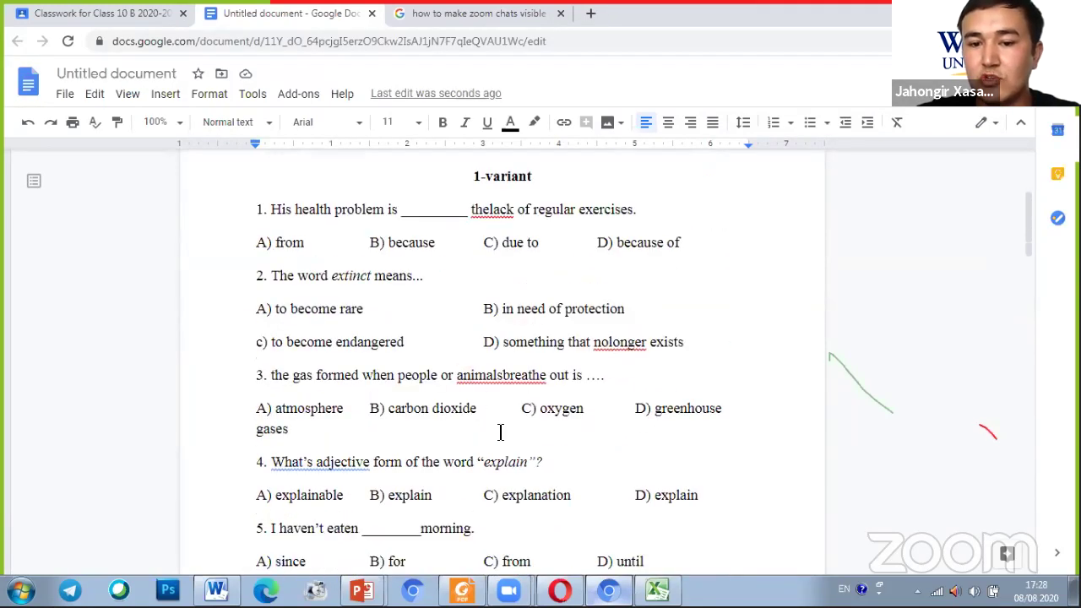
scroll(547, 434, "down", 2)
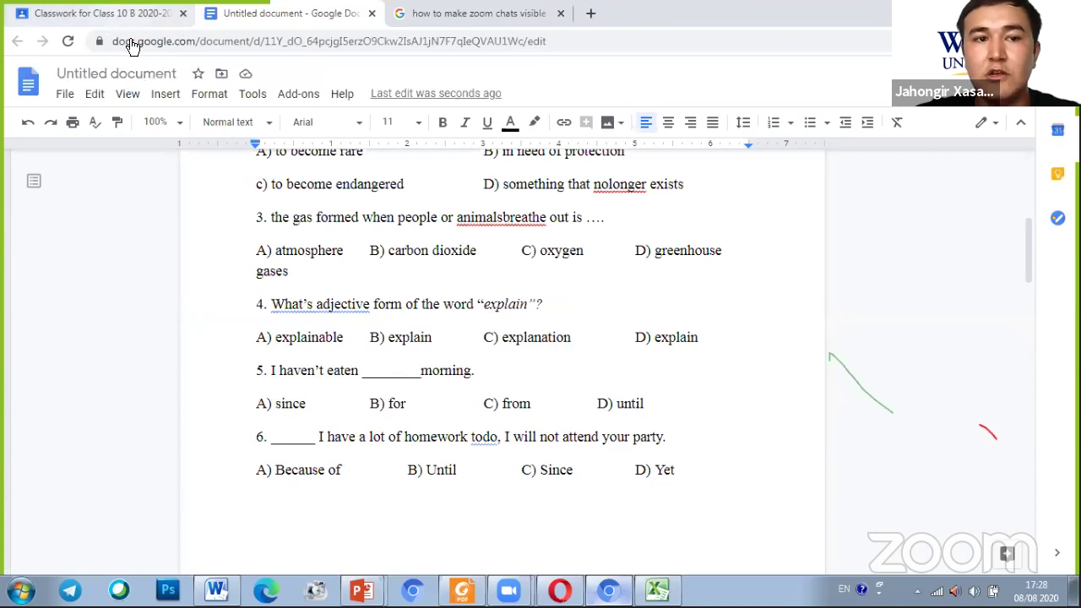
key("ctrl")
key("ctrl")
key("ctrl")
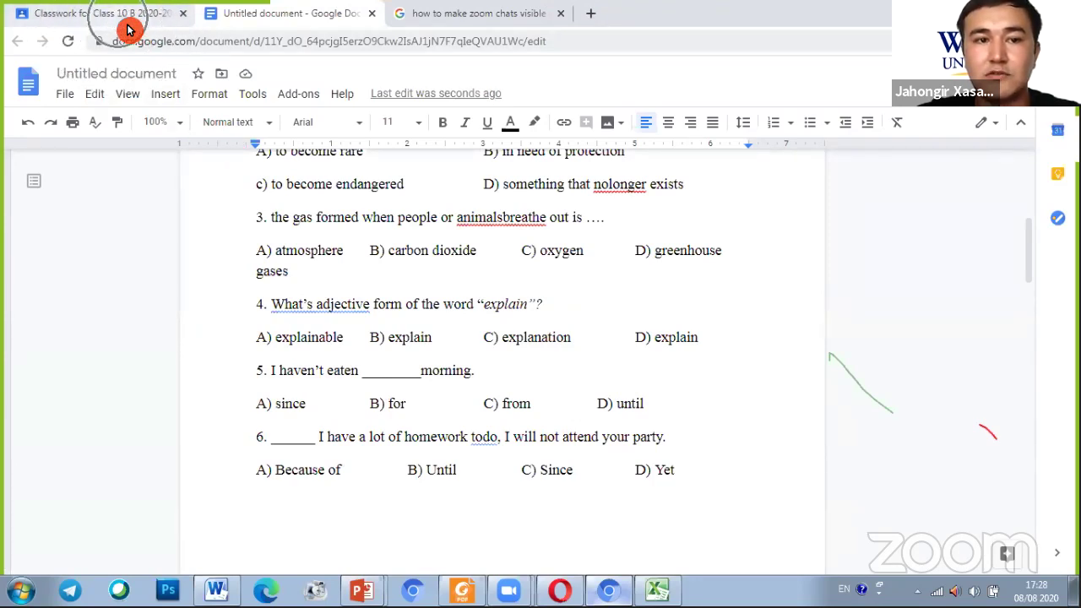
Close the quiz document tab and view the Unit 1 revision form with the attached Untitled doc
left_click(125, 24)
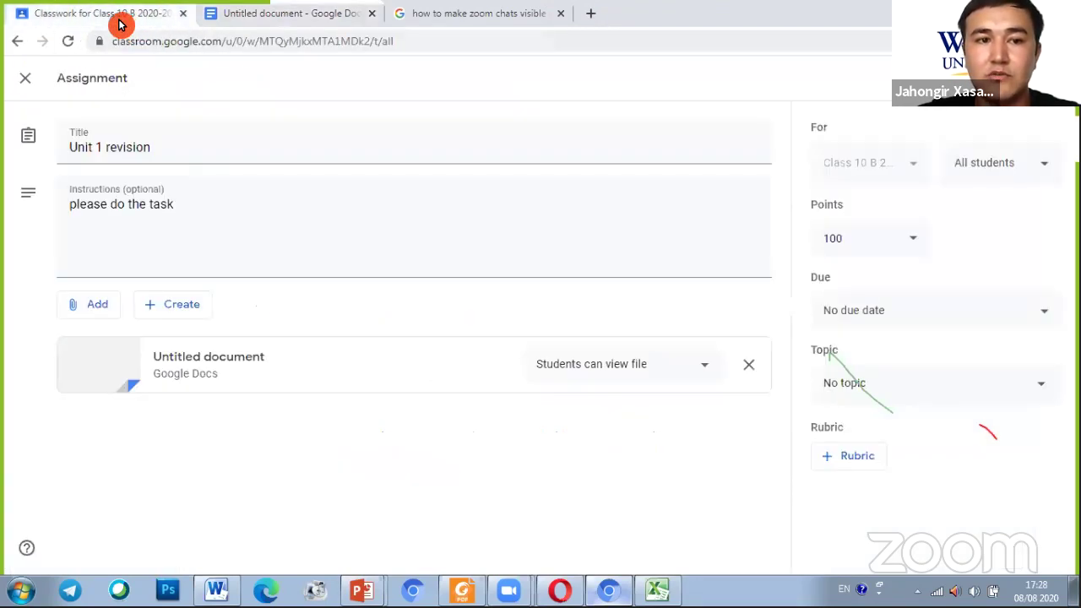
left_click(194, 23)
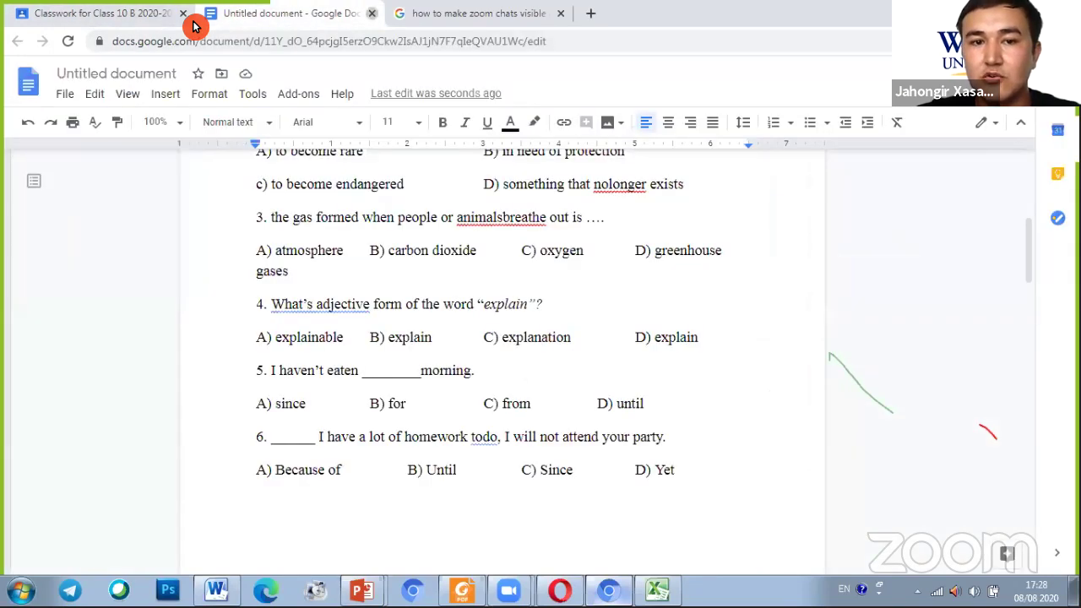
key("ctrl+w")
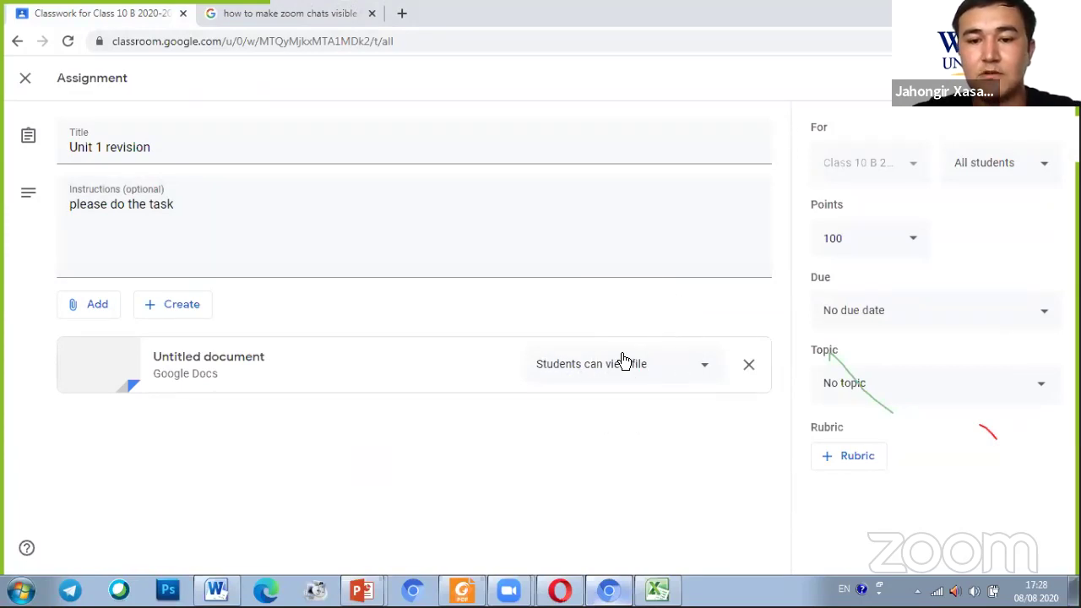
mouse_move(617, 344)
left_mouse_down()
mouse_move(514, 385)
mouse_move(632, 399)
mouse_move(675, 350)
left_mouse_up()
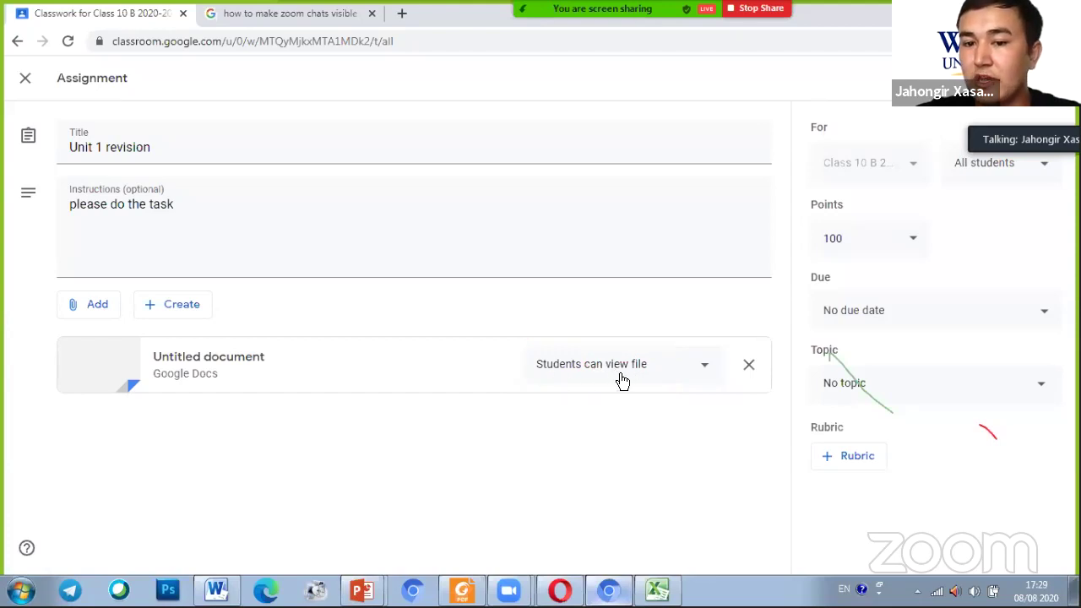
left_click(658, 397)
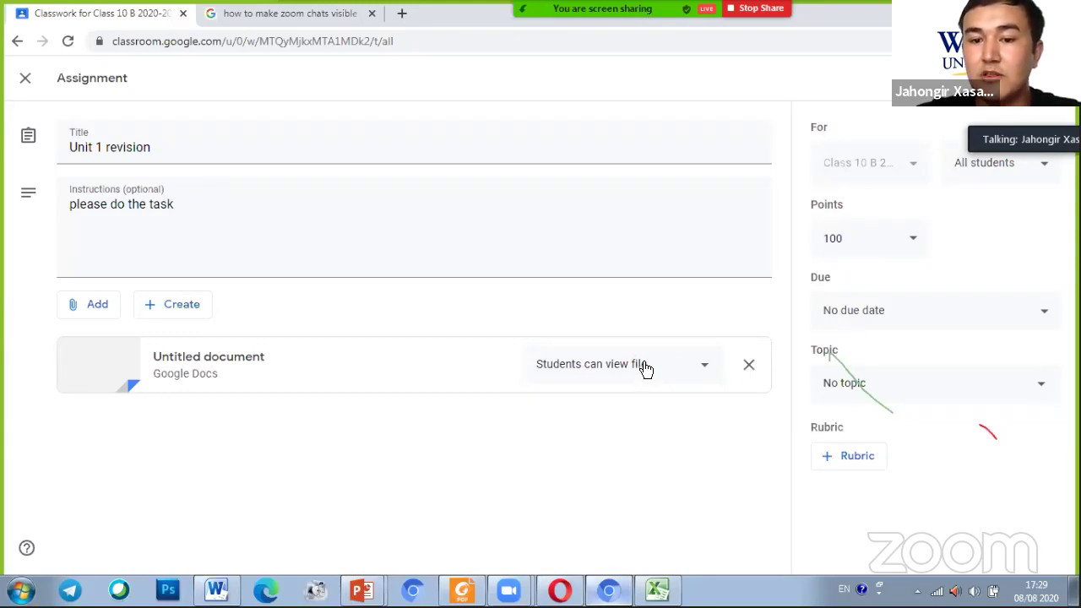
Set the attached Untitled document's sharing option to 'Make a copy for each student'
left_click(647, 367)
left_click(722, 313)
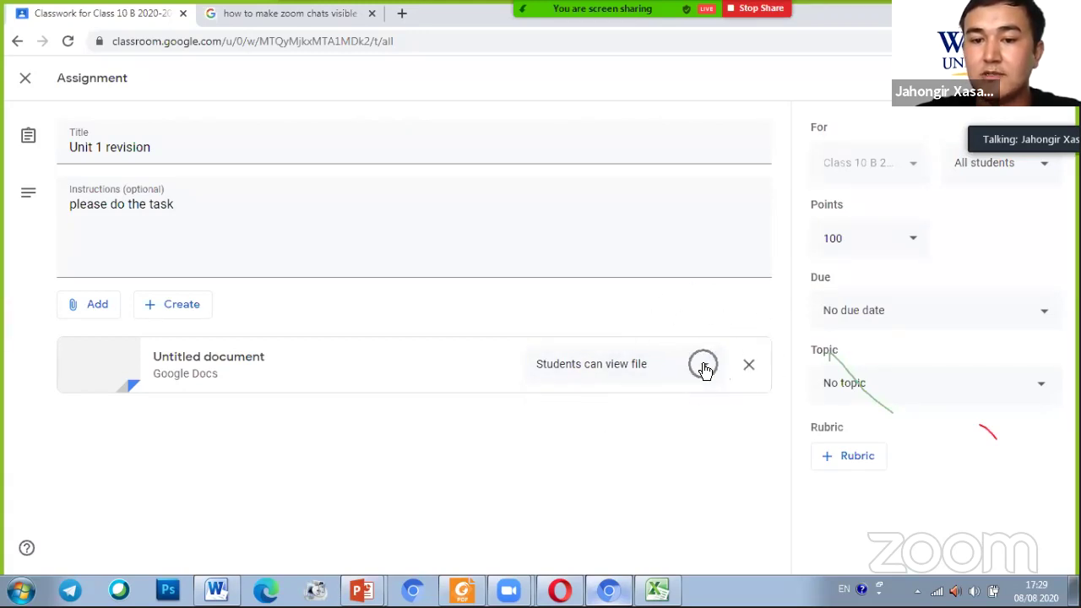
left_click(705, 372)
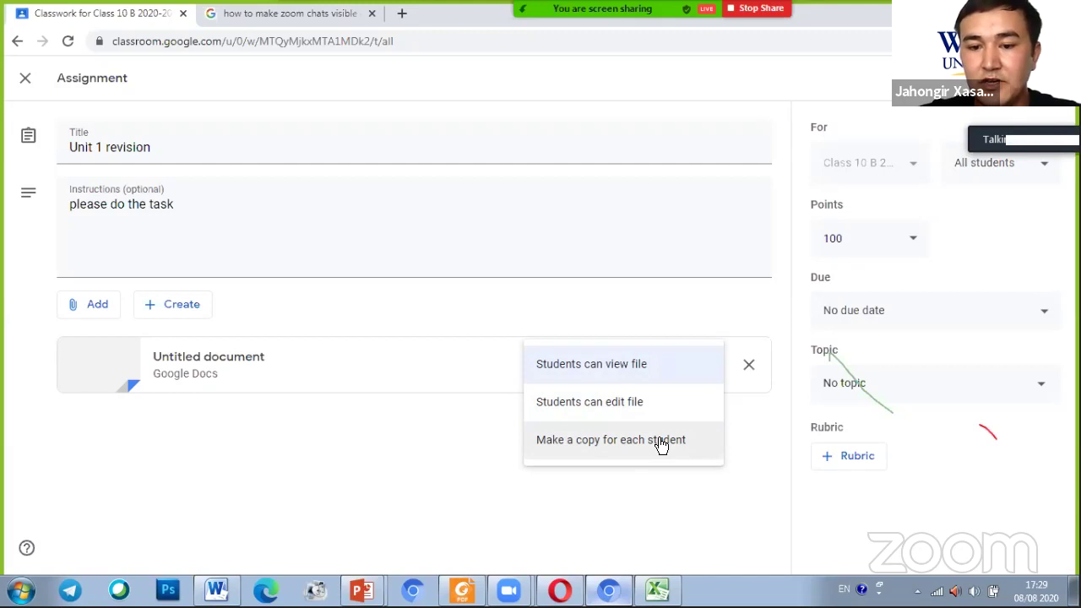
key("ctrl")
key("ctrl")
key("ctrl")
key("ctrl")
key("ctrl")
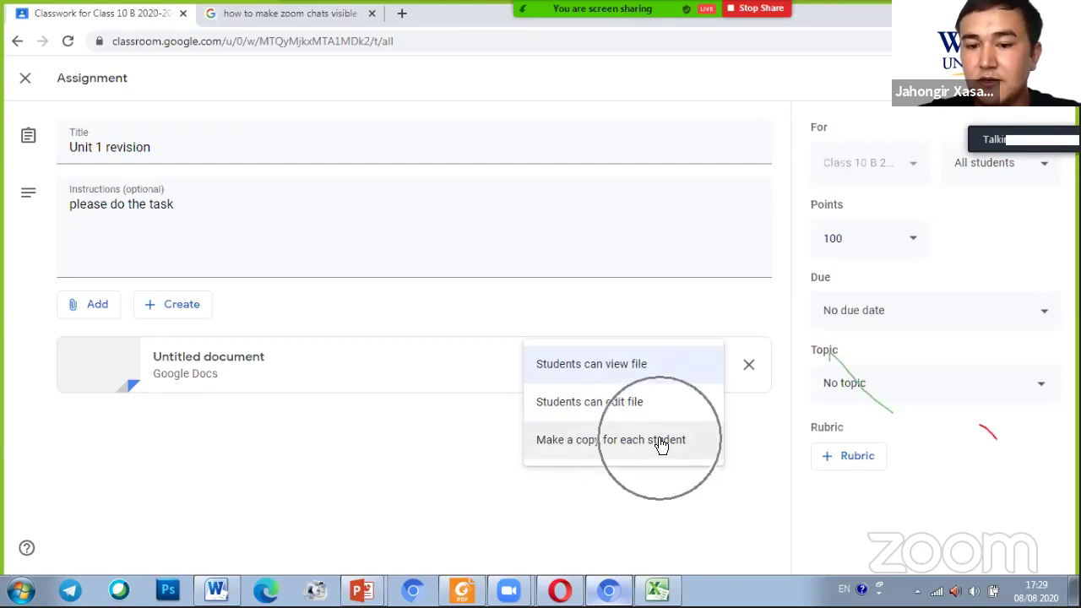
key("ctrl")
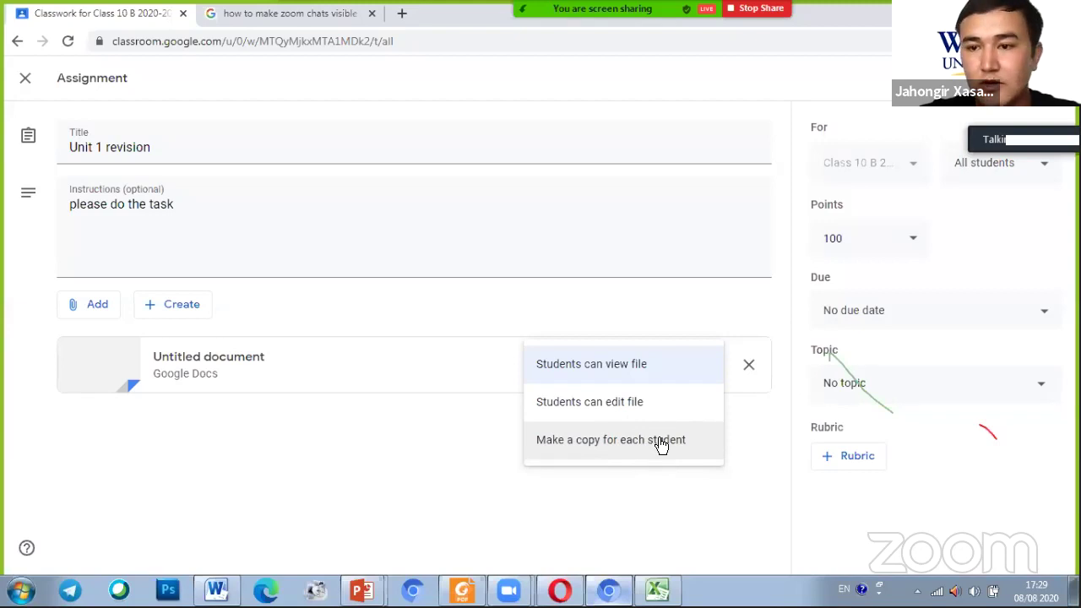
left_click(661, 445)
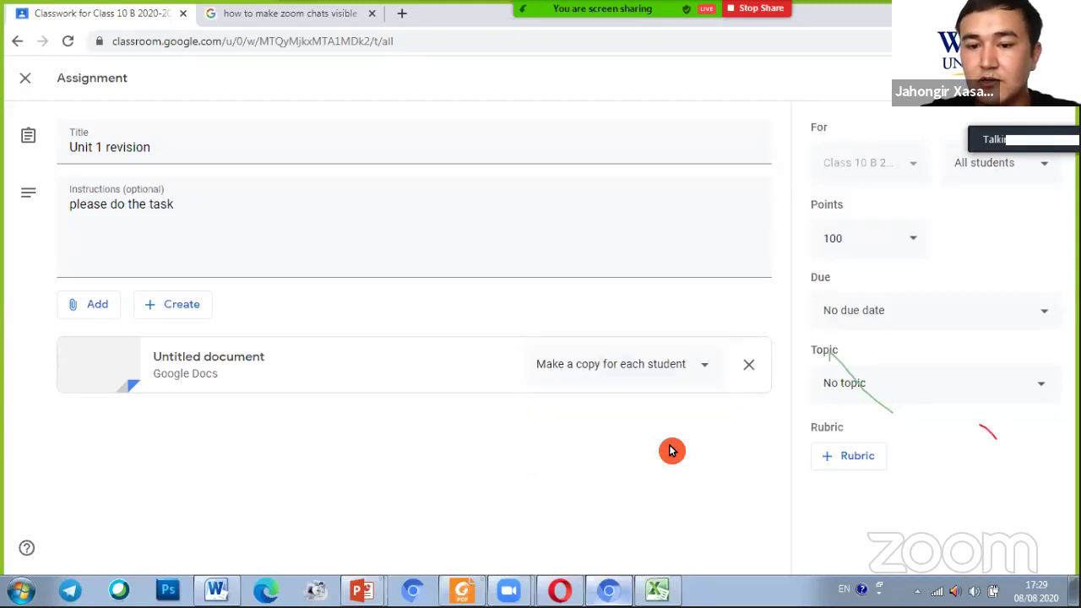
Keep the assignment graded at 100 points after briefly choosing Ungraded
left_click(874, 240)
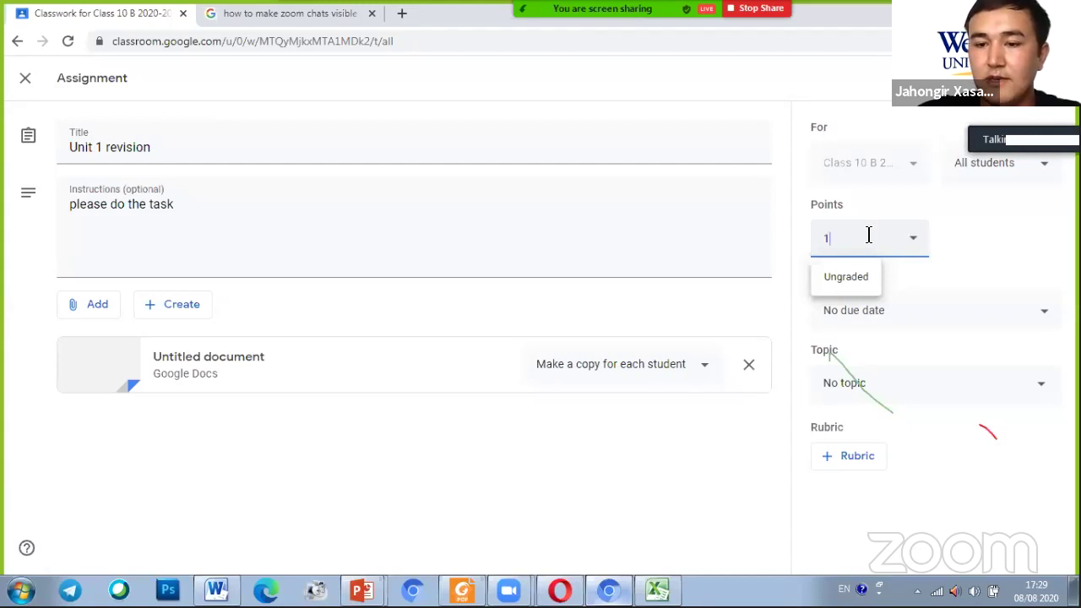
left_click(863, 279)
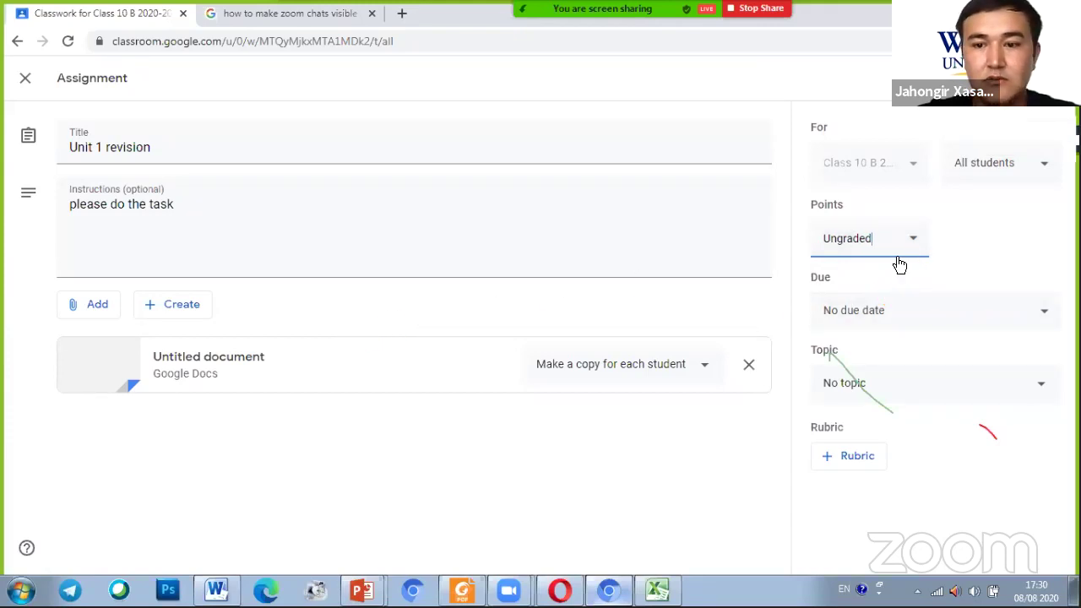
key("BackSpace")
key("BackSpace")
key("BackSpace")
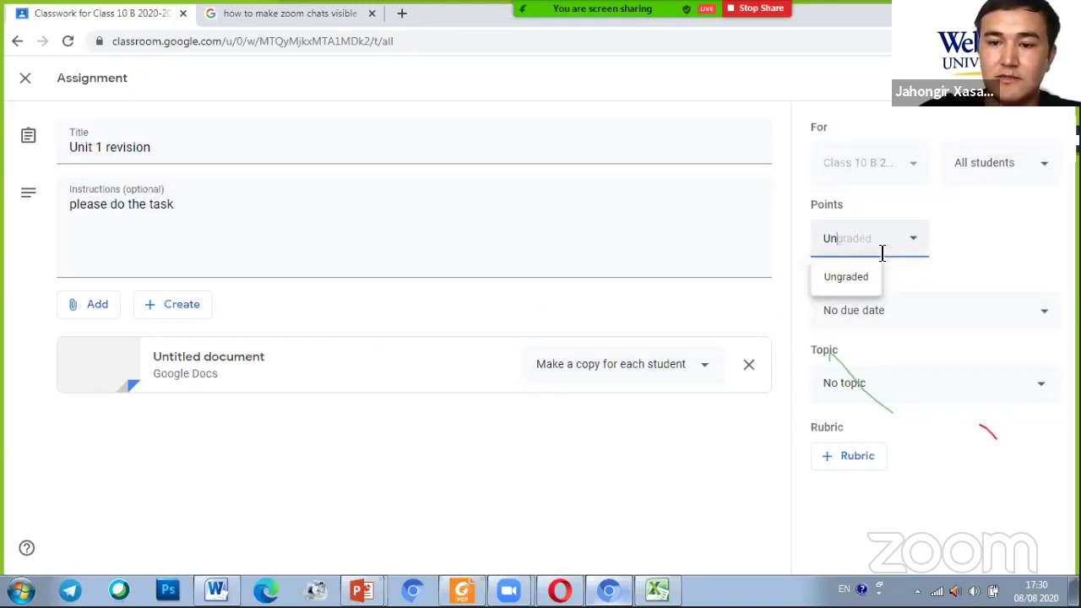
key("BackSpace")
type("1000")
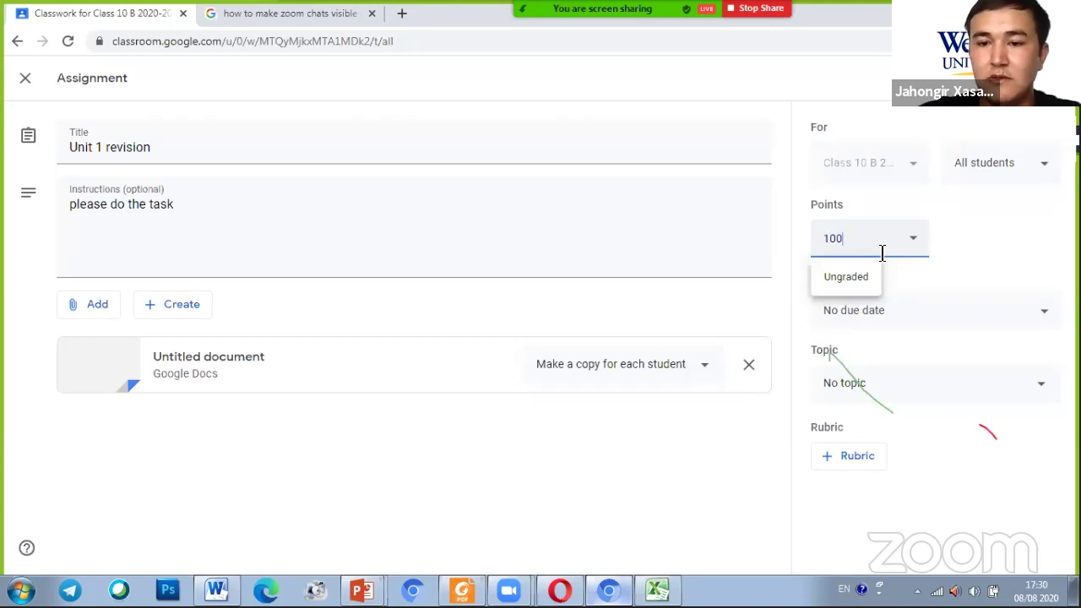
left_click(1003, 258)
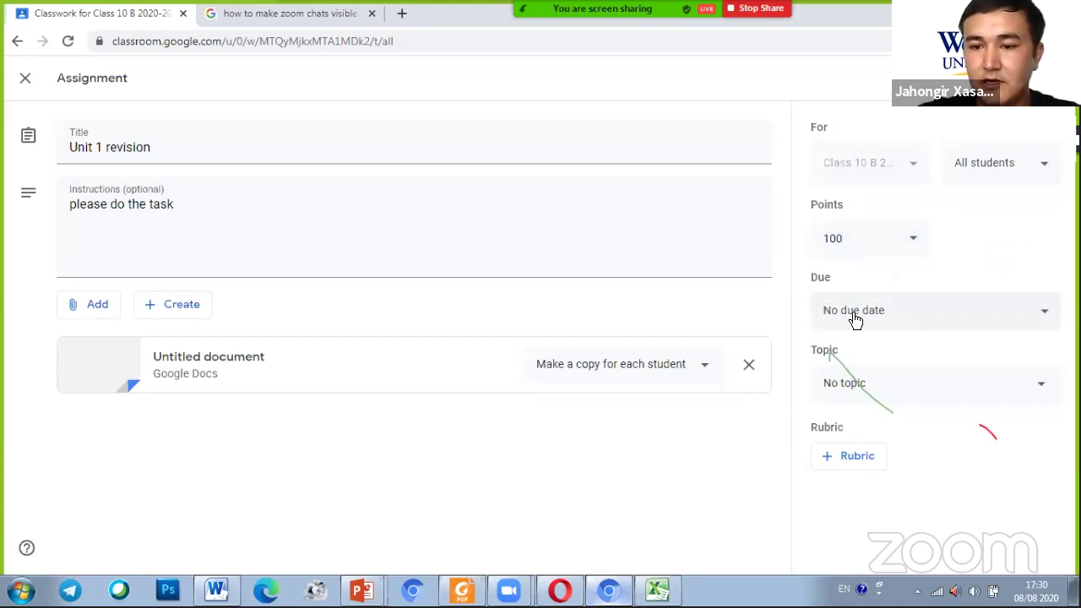
Set the assignment's due date to Friday, Aug 14 in the August 2020 calendar
left_click(968, 320)
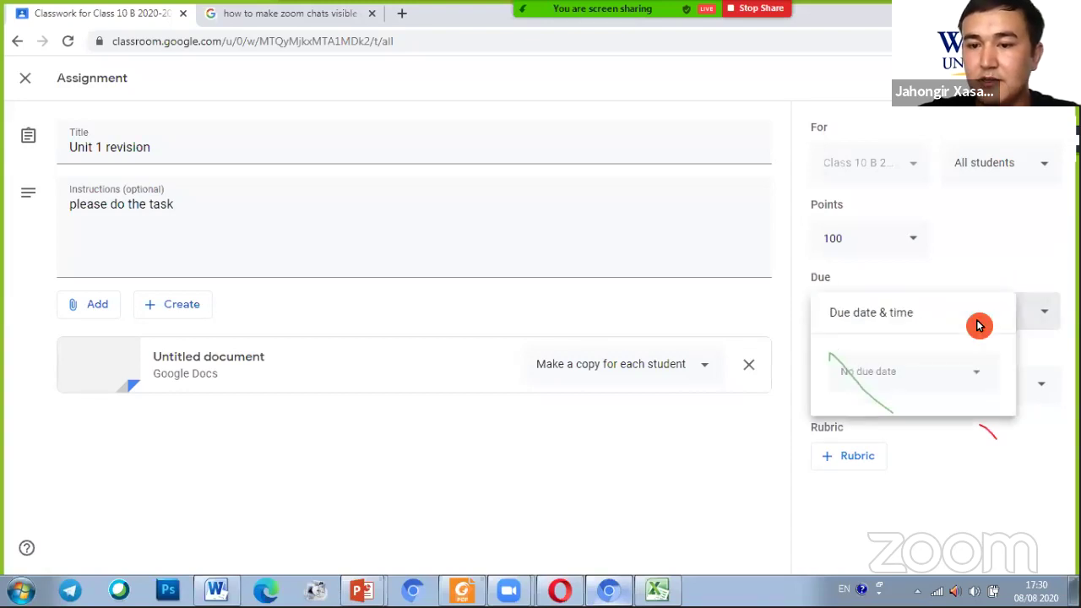
left_click(976, 381)
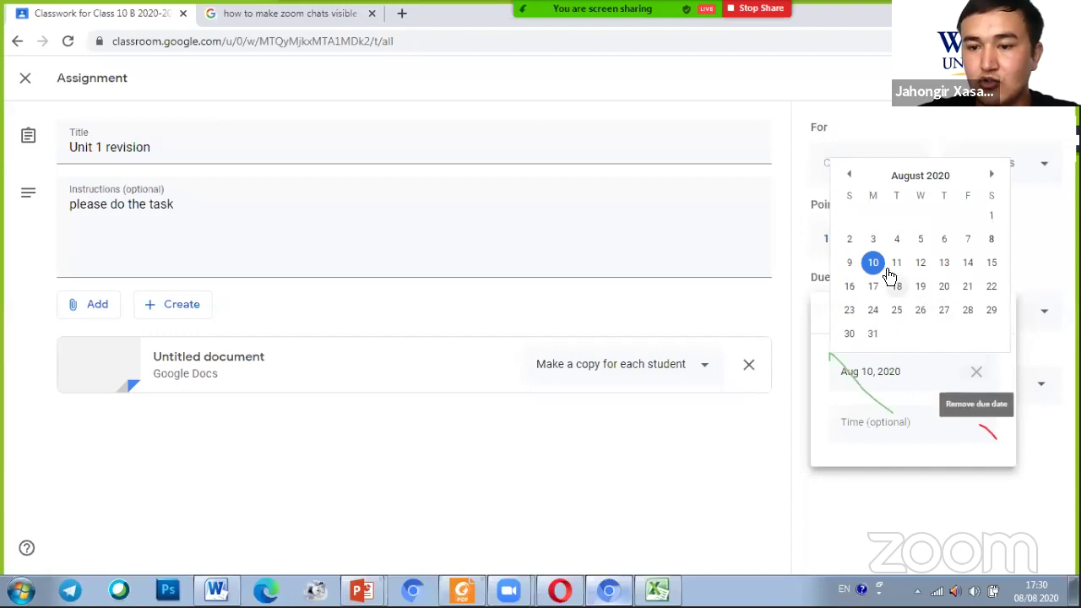
left_click(966, 264)
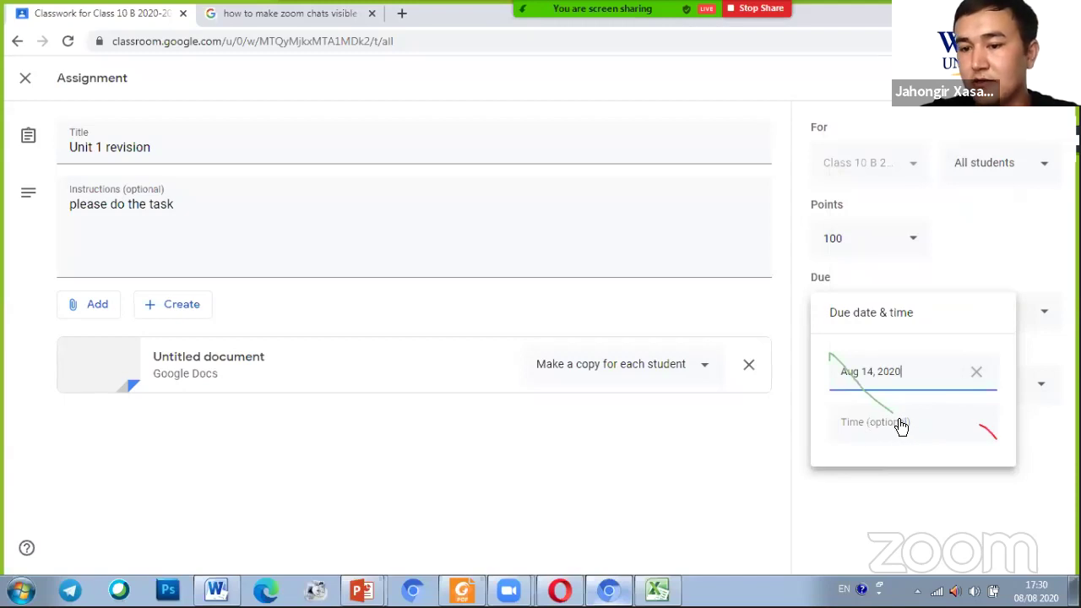
left_click(1019, 281)
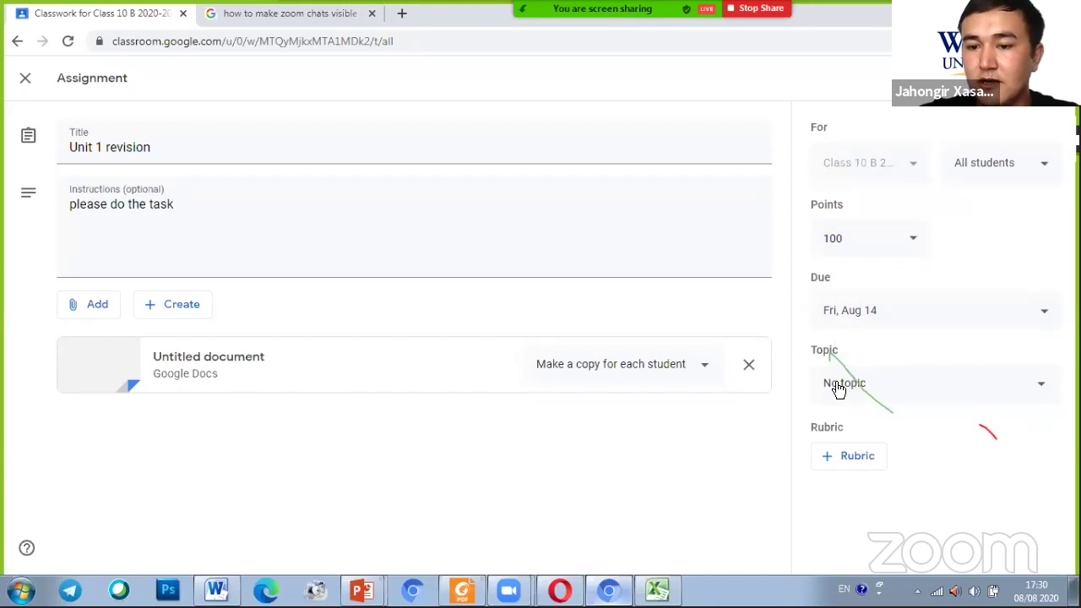
left_click(857, 386)
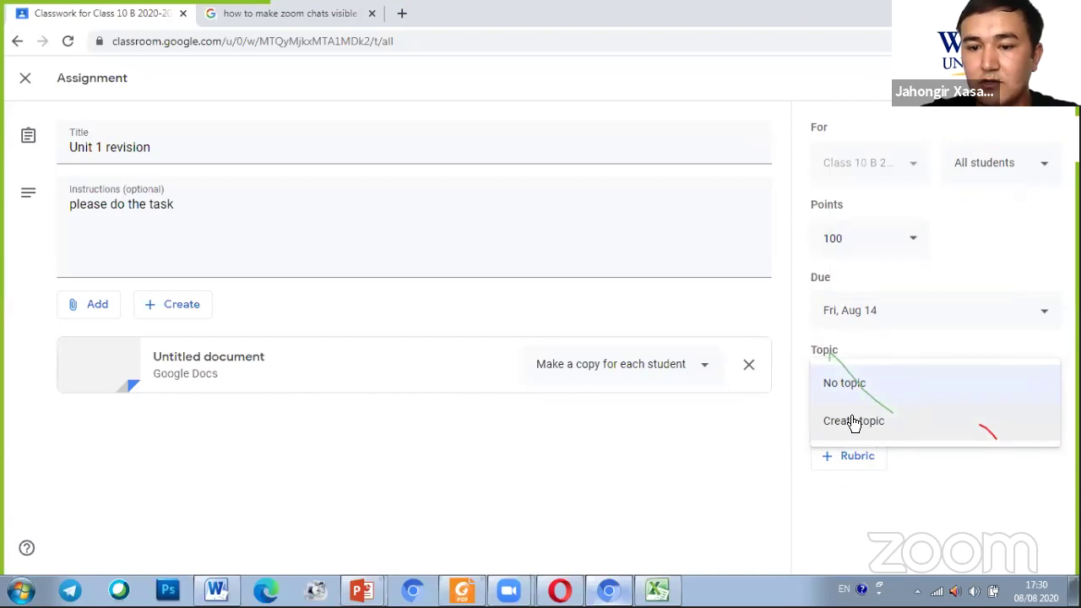
left_click(934, 337)
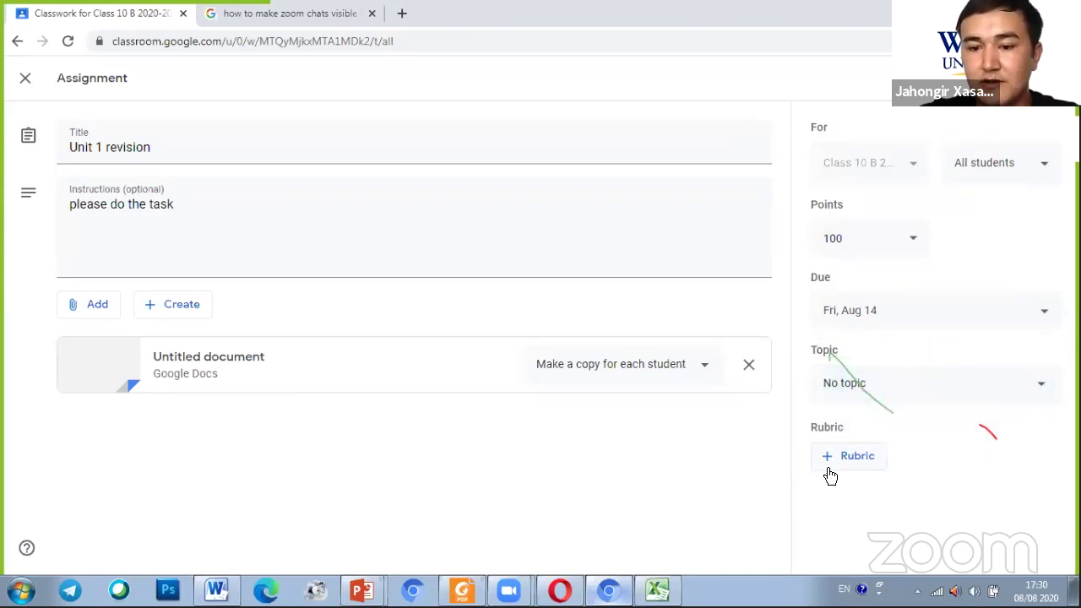
left_click(839, 465)
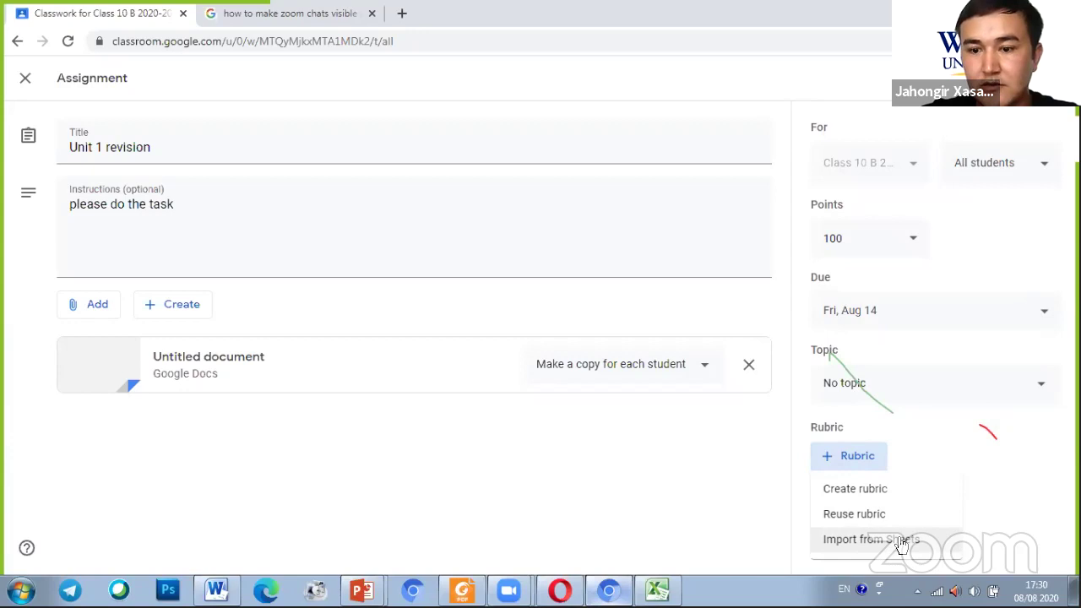
left_click(895, 492)
left_click(859, 486)
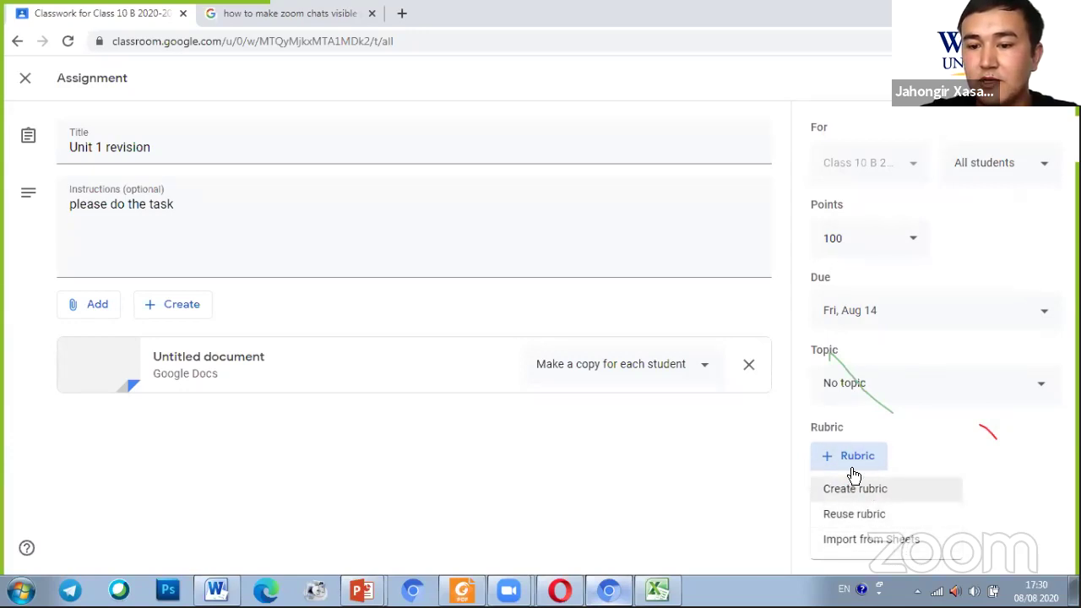
left_click(900, 445)
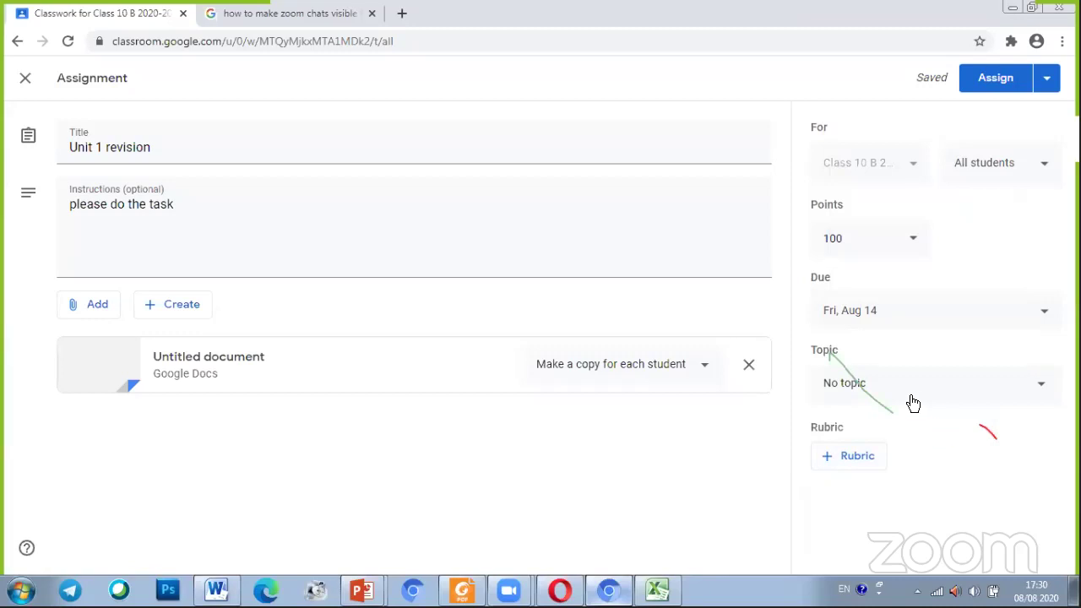
left_click(863, 350)
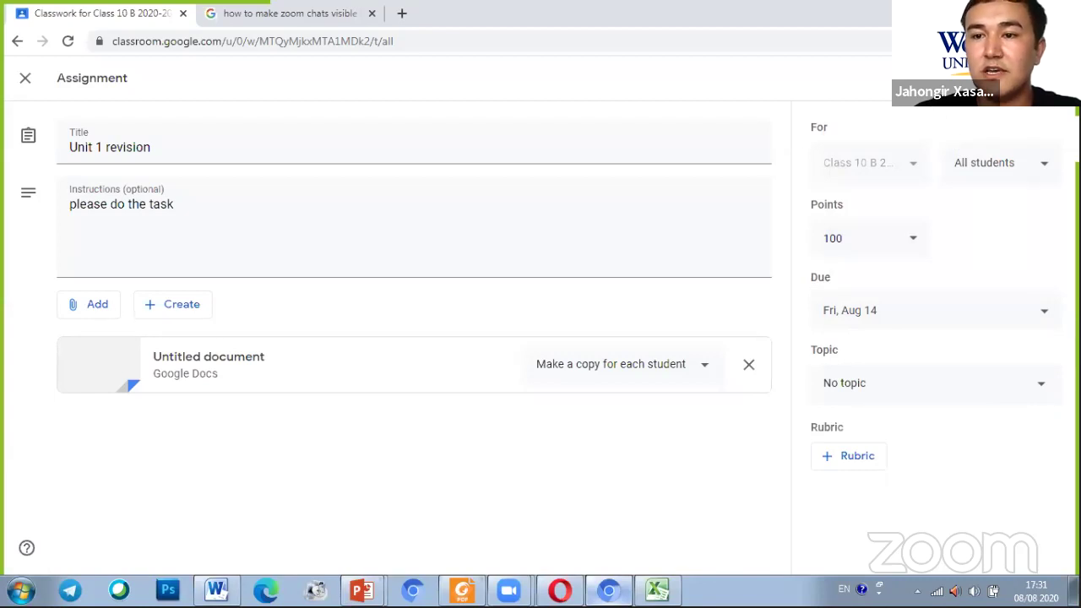
Review the Schedule posting date and time for Unit 1 revision, then cancel scheduling
left_click(1045, 79)
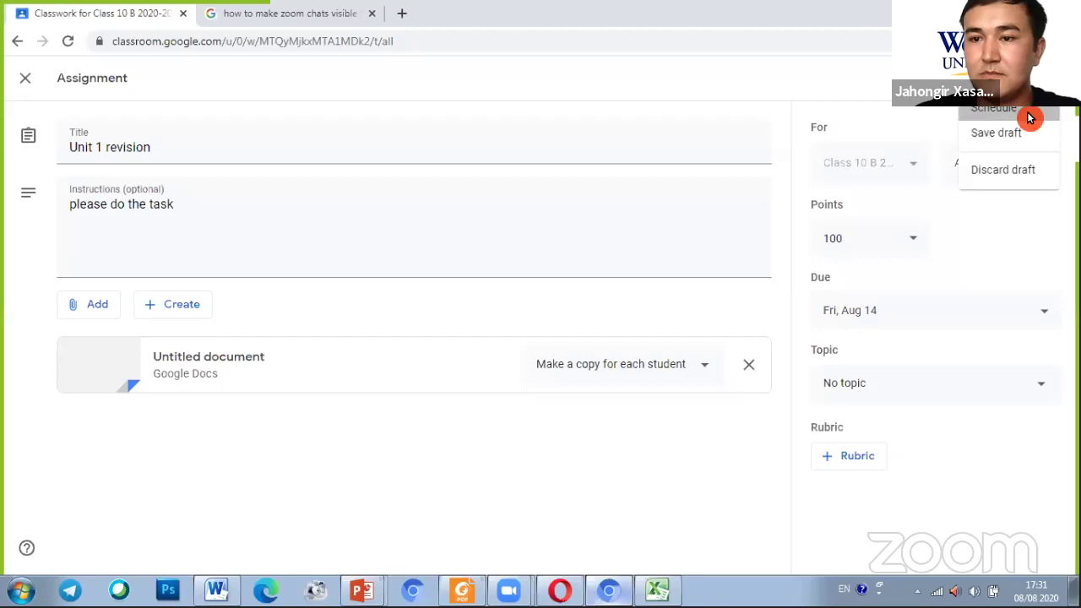
left_click(1029, 116)
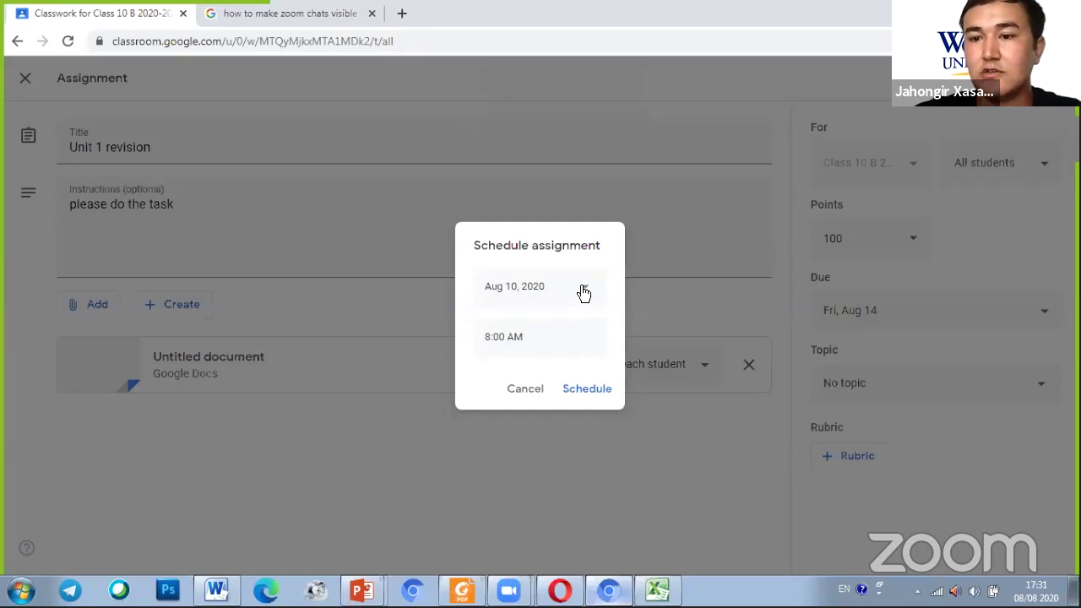
left_click(581, 290)
left_click(582, 289)
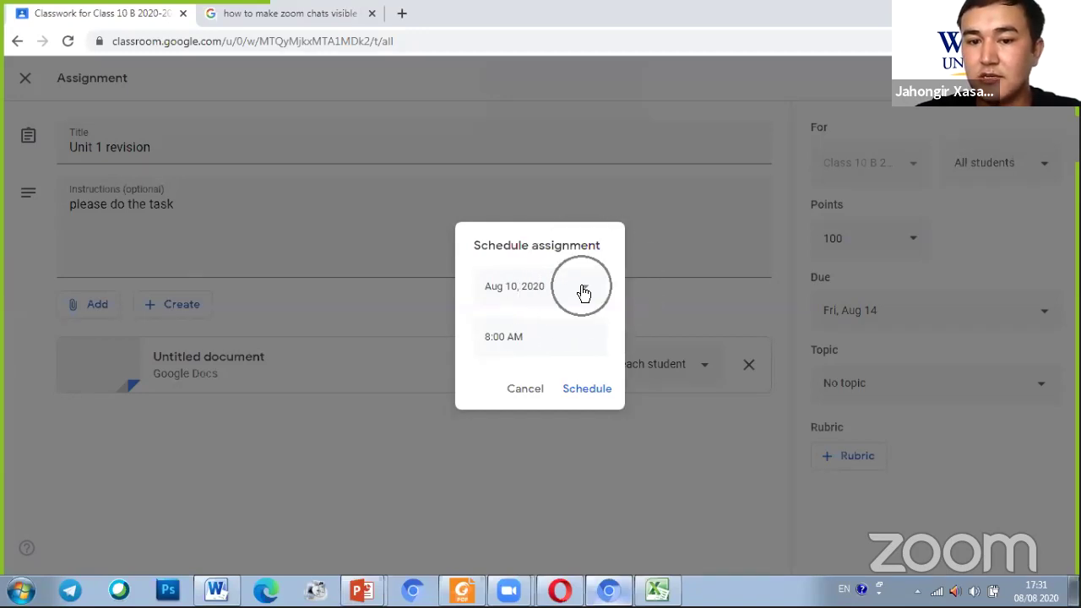
left_click(498, 342)
left_click(497, 339)
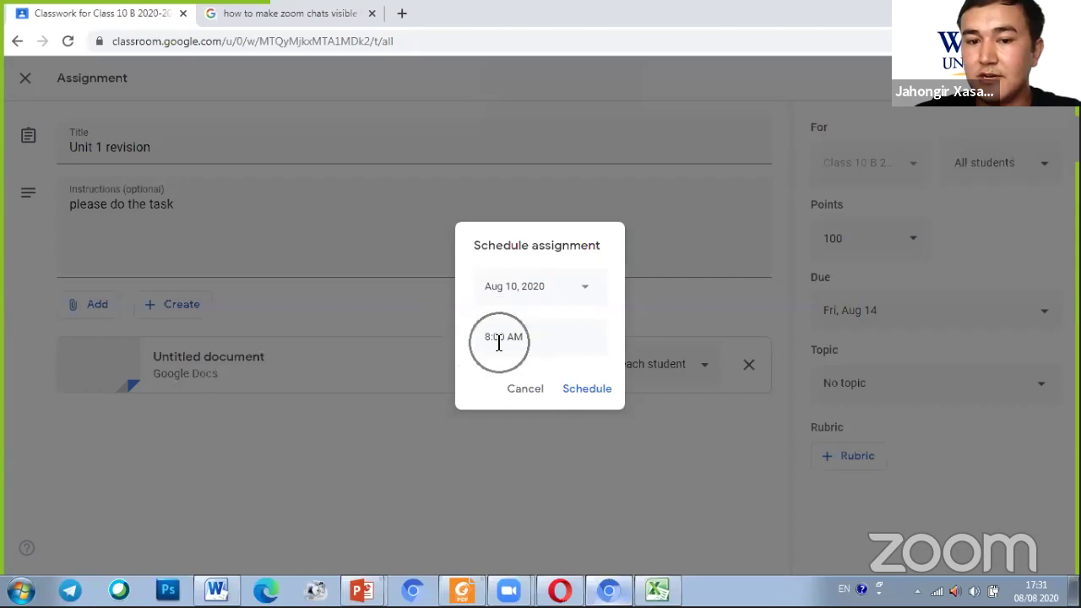
left_click(524, 389)
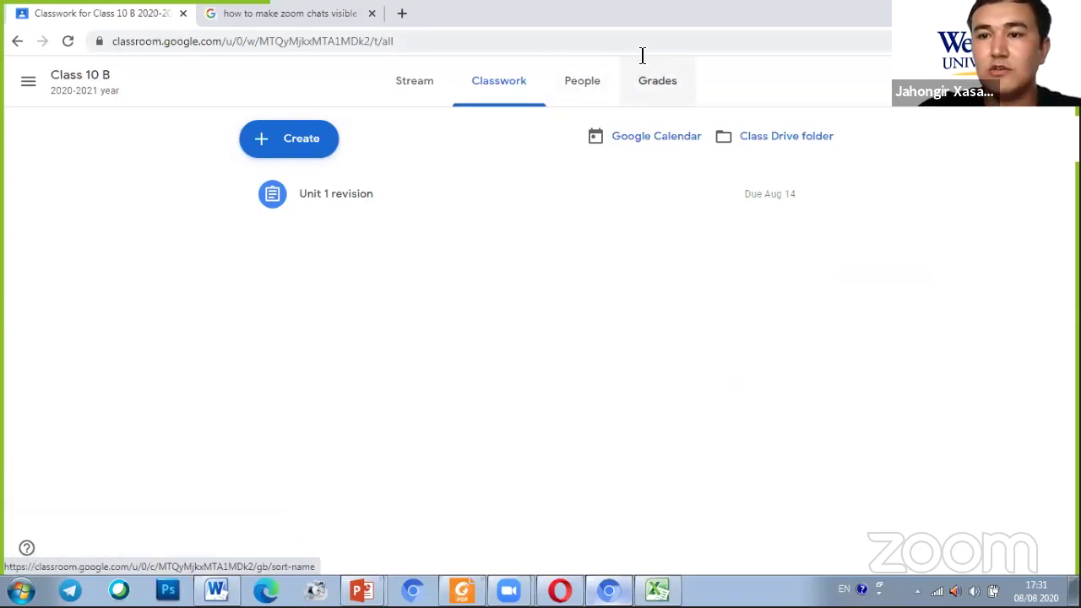
Restore down the Classwork browser window and bring up the Screen Stream tab in Opera
left_click(717, 304)
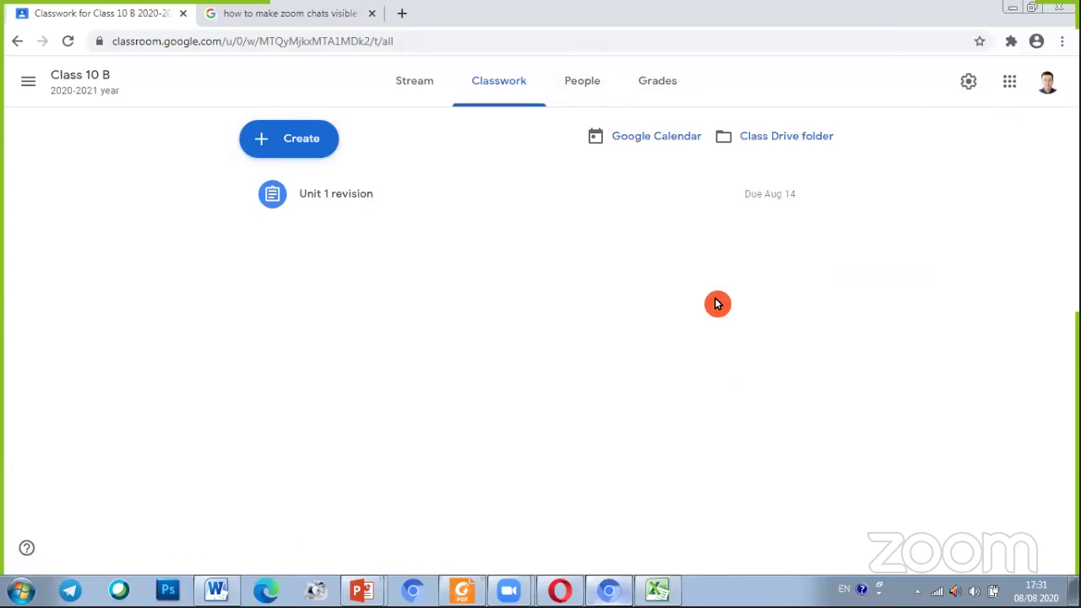
left_click(1032, 8)
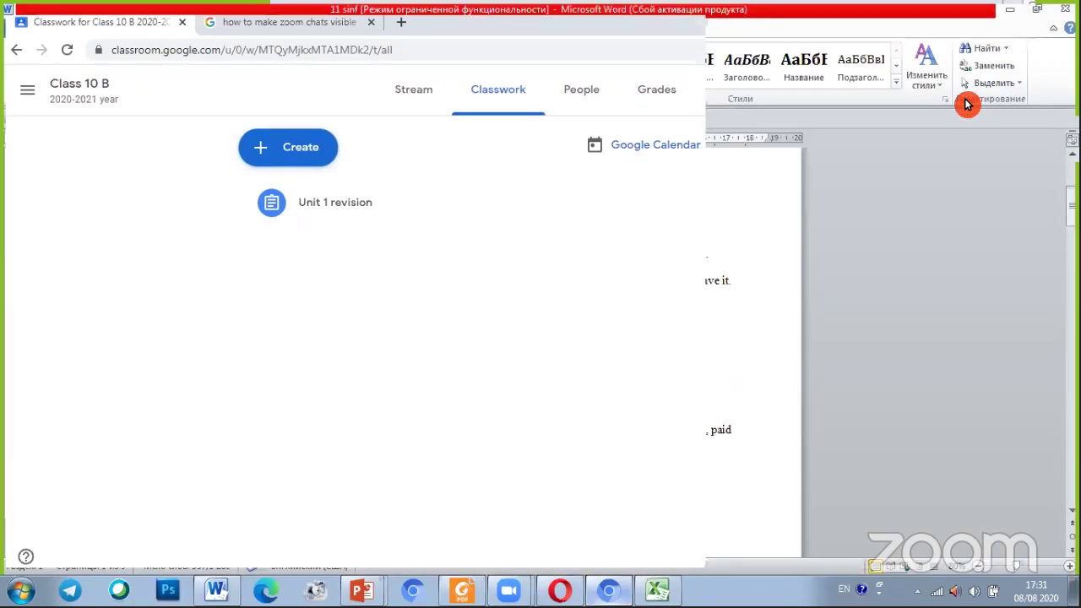
left_click(559, 589)
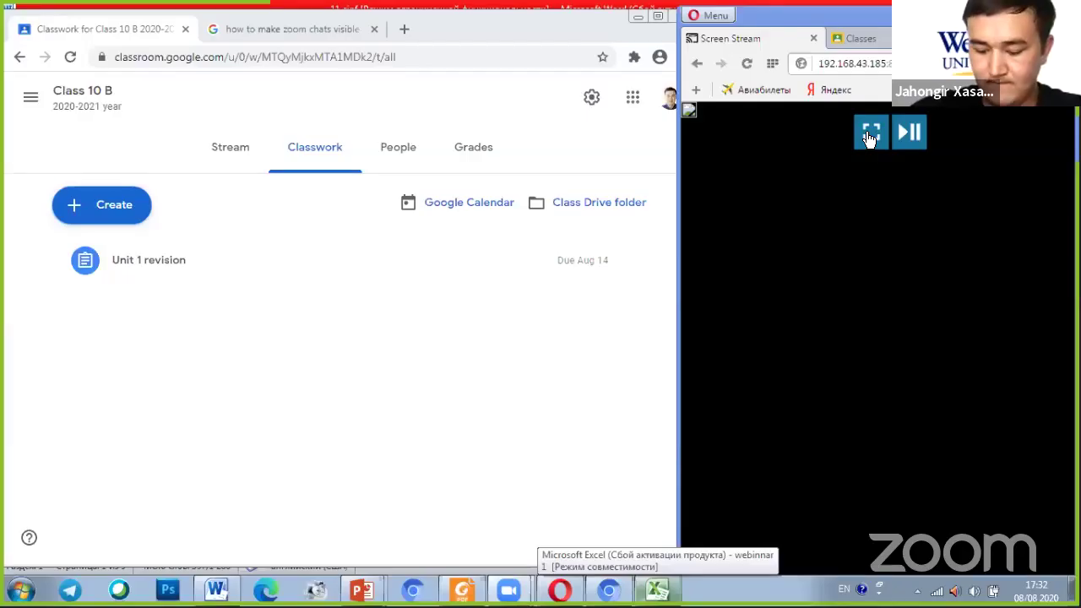
Show the mirrored phone and open Unit 1 revision on its Class 10 B card
left_click(870, 142)
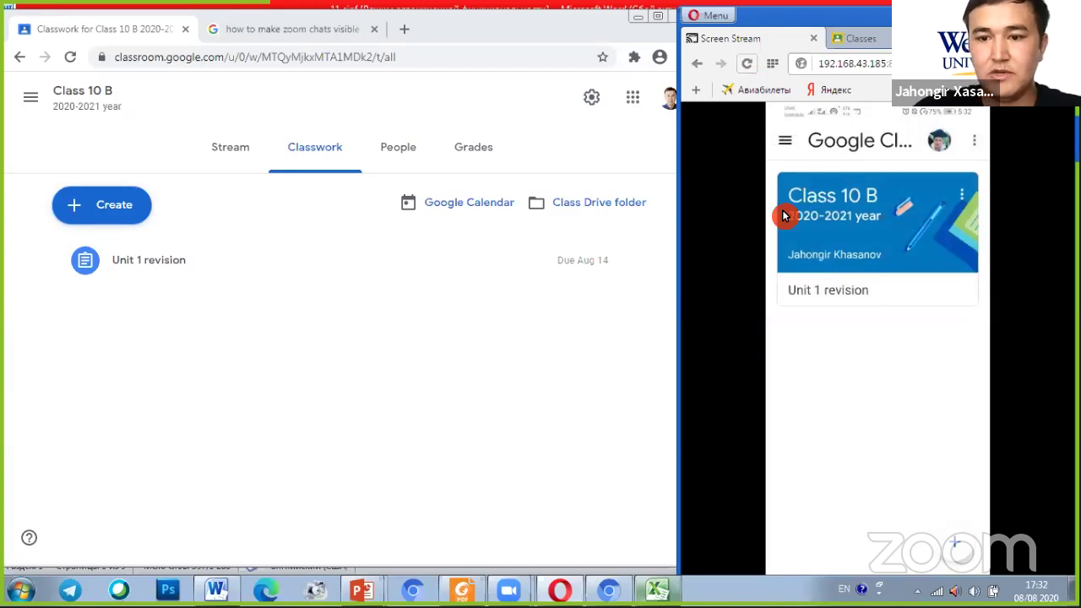
left_click(840, 295)
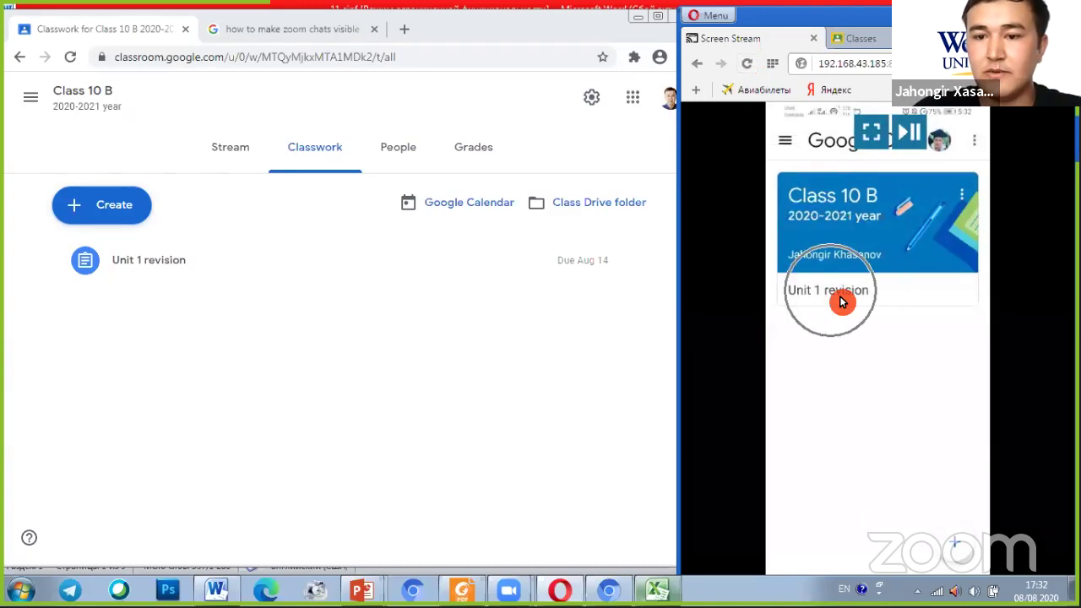
left_click(839, 297)
left_click(839, 297)
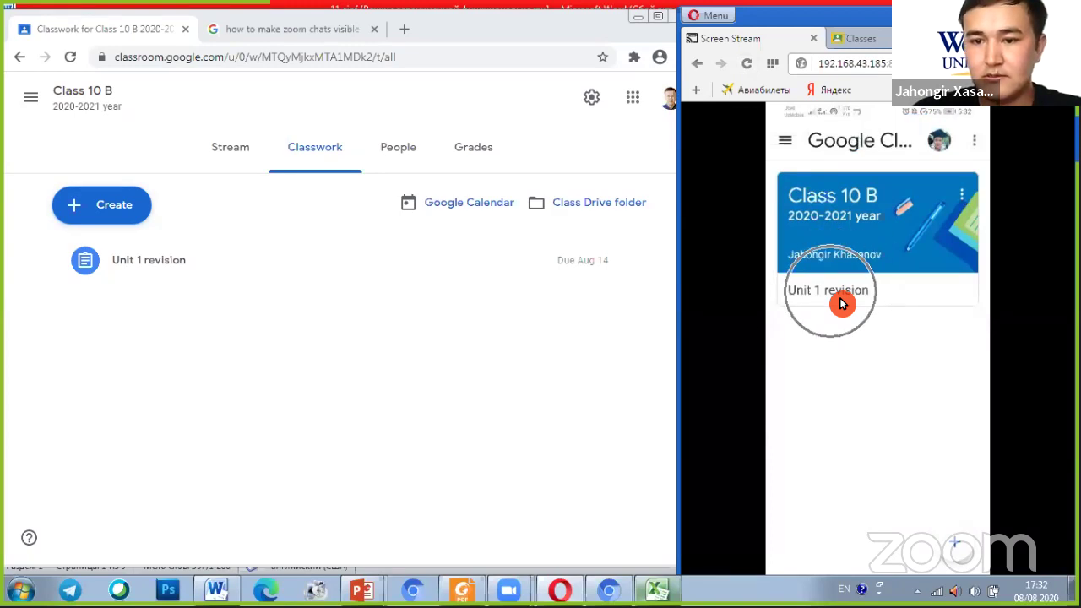
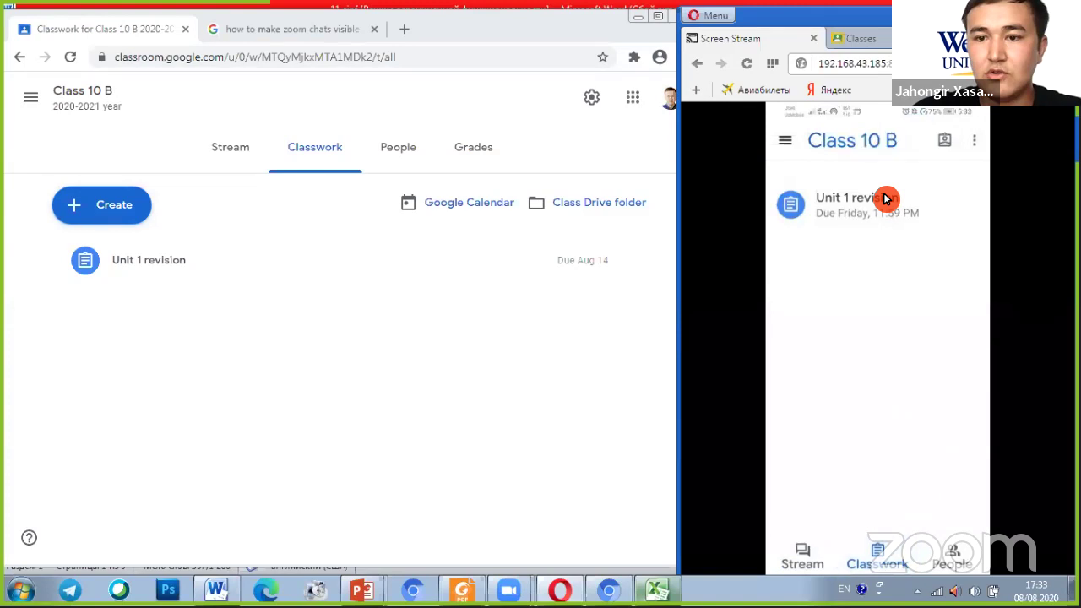
Open Unit 1 revision from the phone's Classwork list to see its 100 points and attachment
left_click(886, 198)
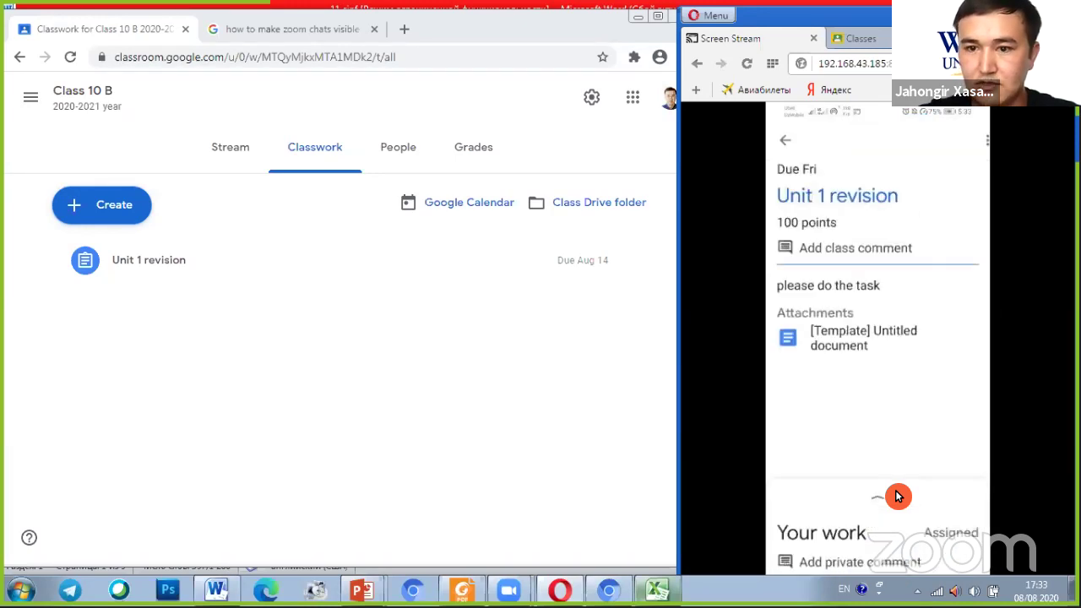
Open the [Template] Untitled document attachment in the phone's document viewer
left_click(859, 347)
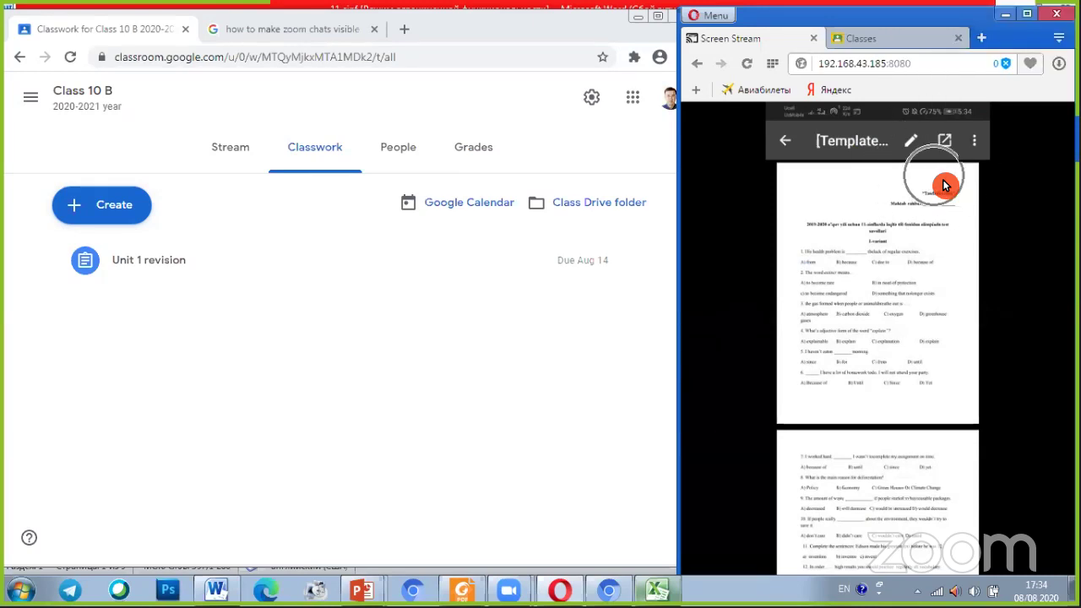
mouse_move(921, 170)
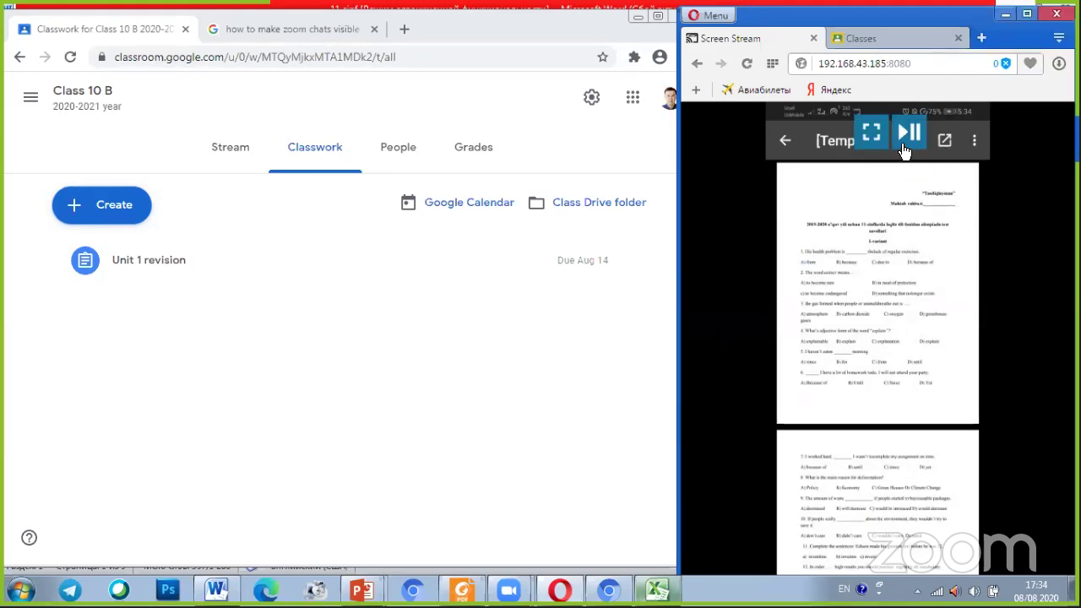
Switch the attached worksheet into drawing mode using the viewer's pencil icon
left_click(904, 151)
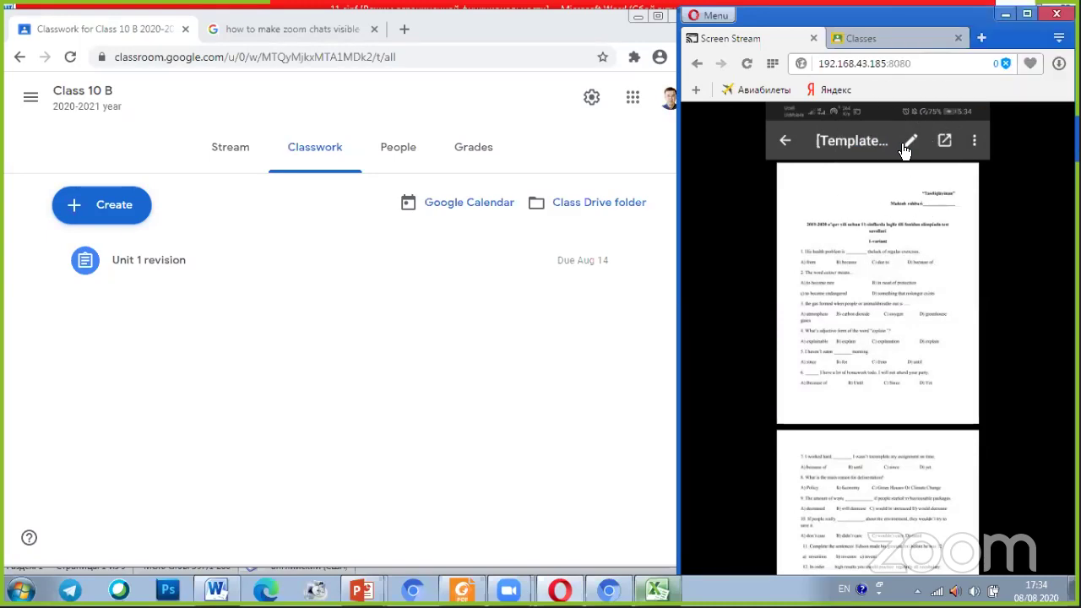
left_click(904, 151)
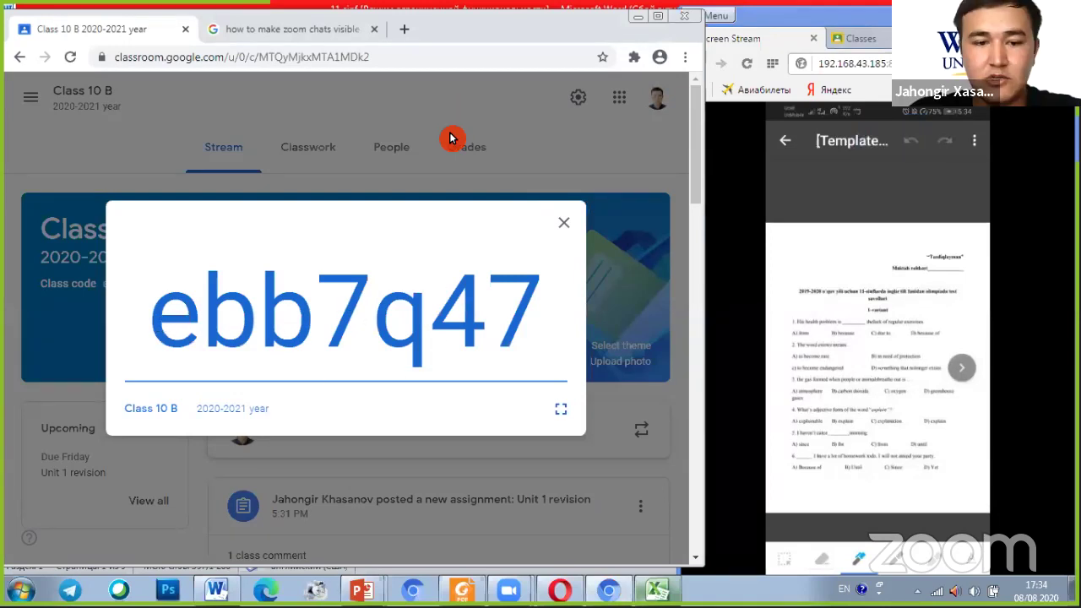
Bring the Opera Screen Stream forward and reload it until the phone stream reconnects
left_click(388, 320)
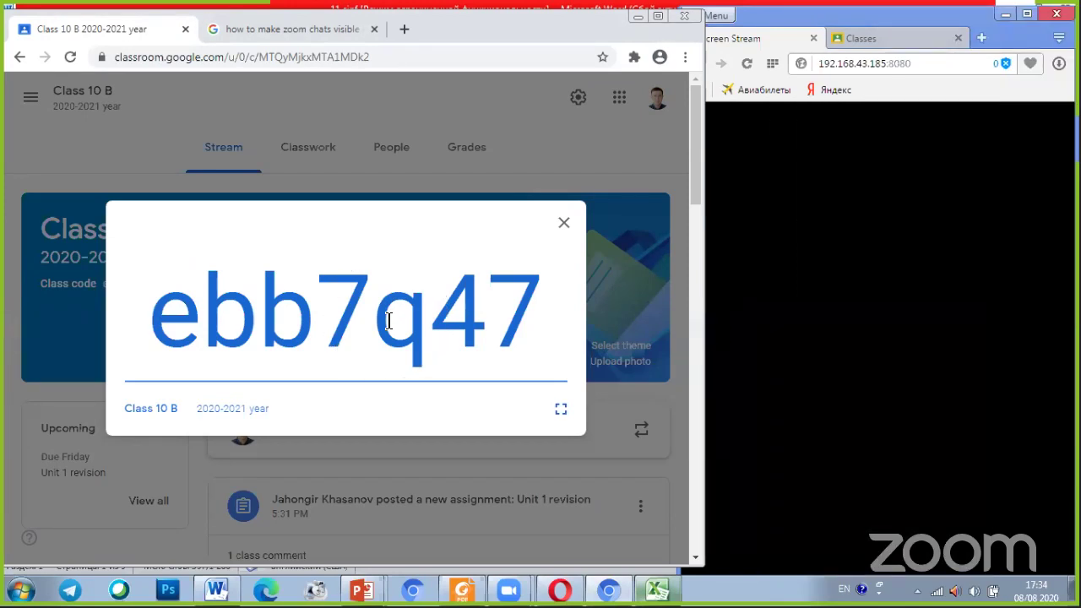
left_click(793, 191)
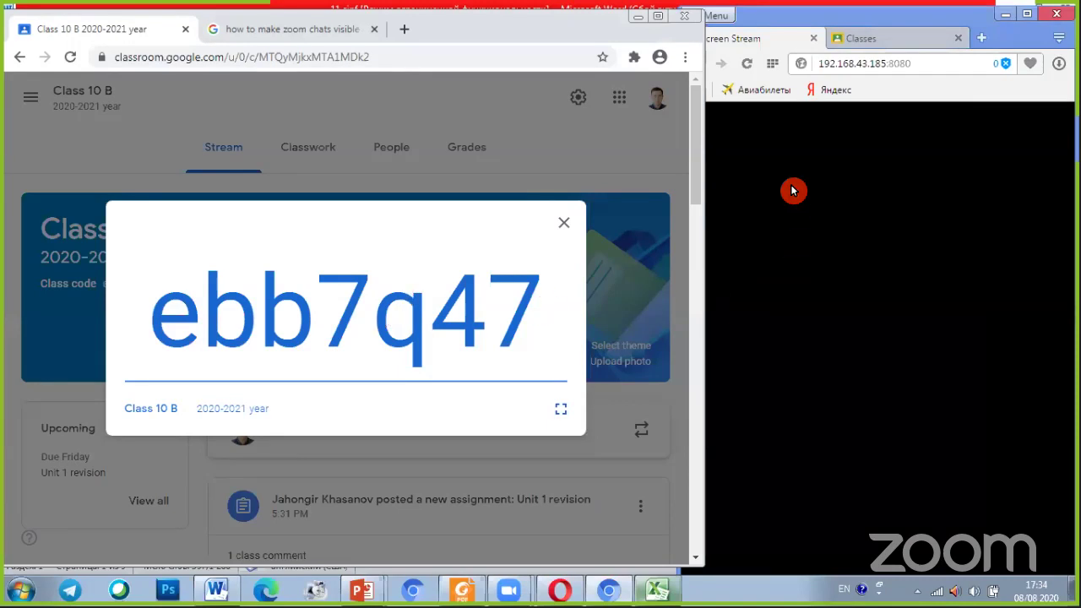
left_click(754, 70)
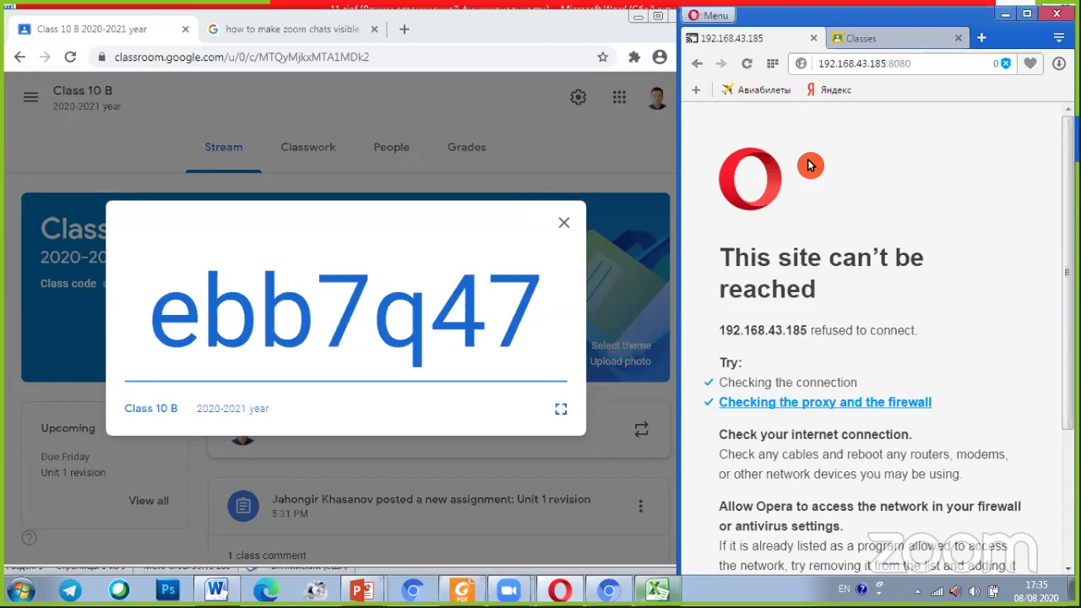
left_click(748, 64)
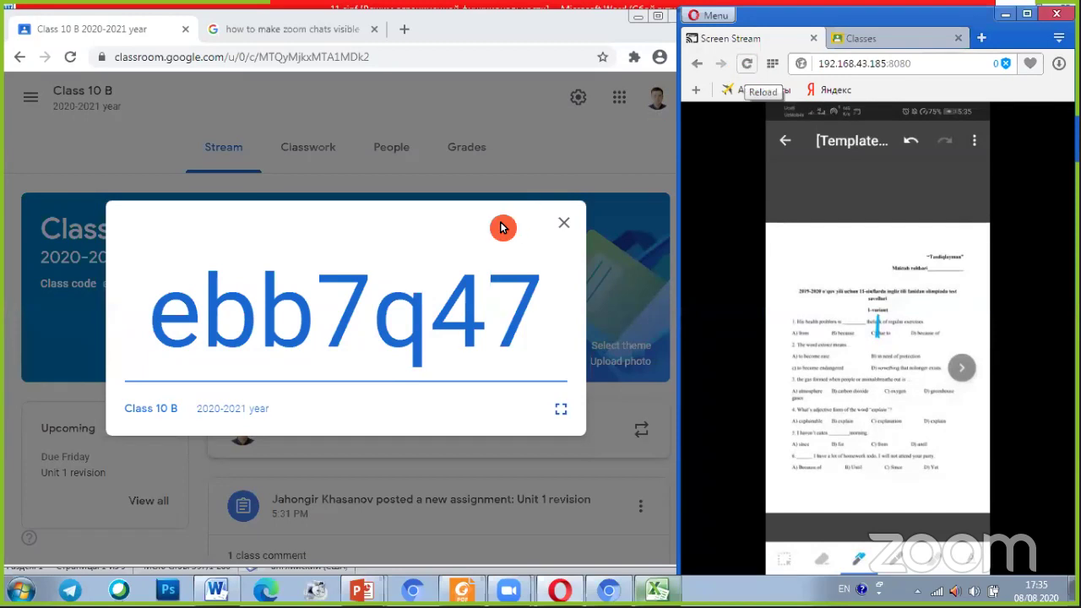
left_click(342, 321)
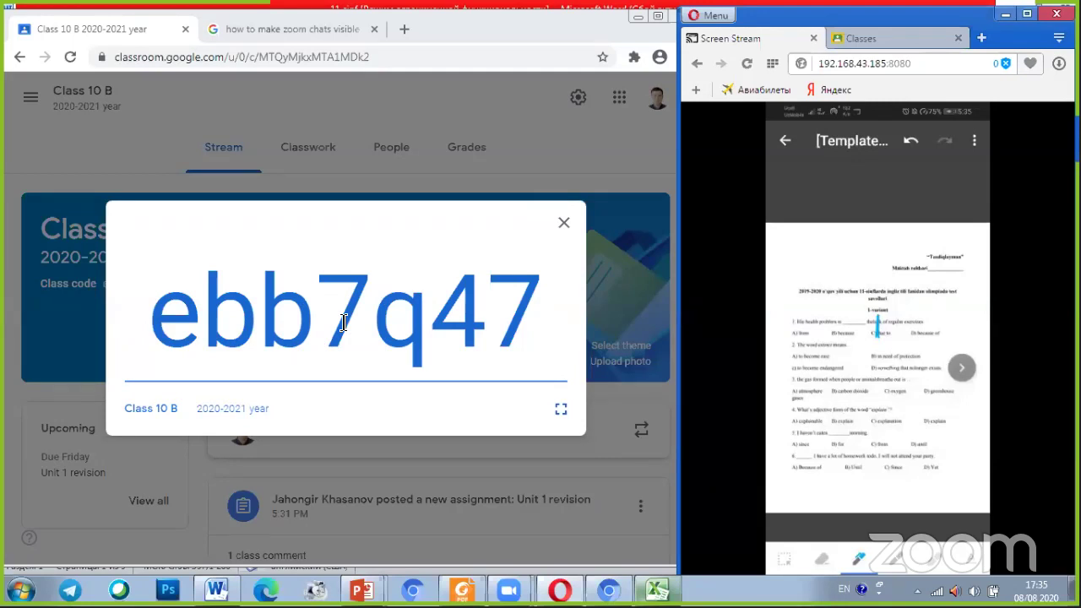
key("ctrl")
left_click(342, 368)
key("ctrl")
left_click(341, 367)
left_click(884, 336)
left_click(378, 326)
key("ctrl")
key("ctrl")
key("ctrl")
key("ctrl")
left_click(851, 331)
mouse_move(811, 350)
left_click(489, 327)
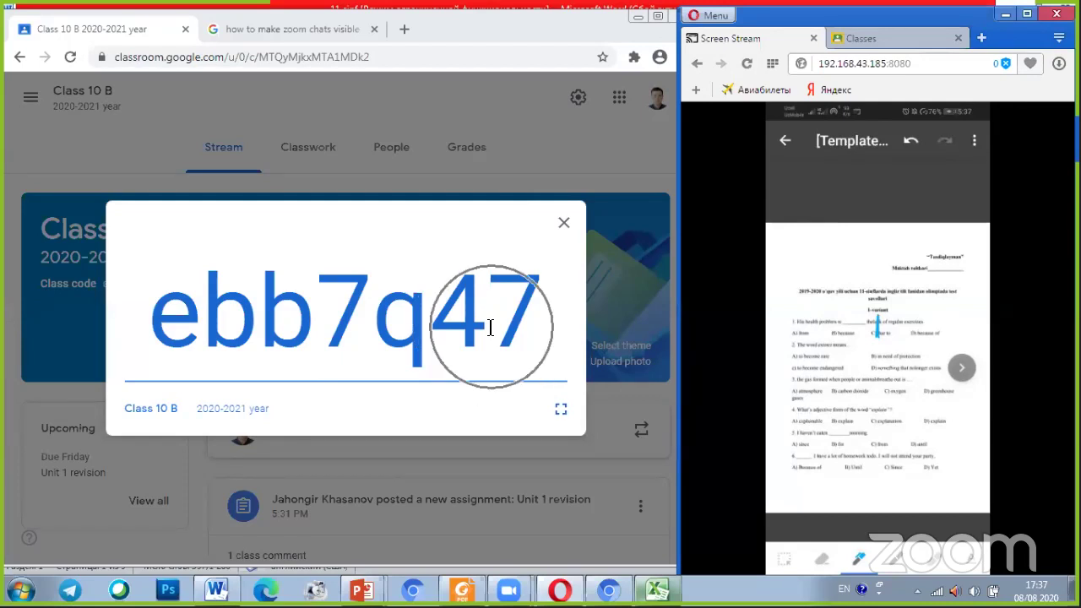
Leave the class code enlarged while the phone stream shows Unit 1 revision, clearing a stray selection
left_click(370, 317)
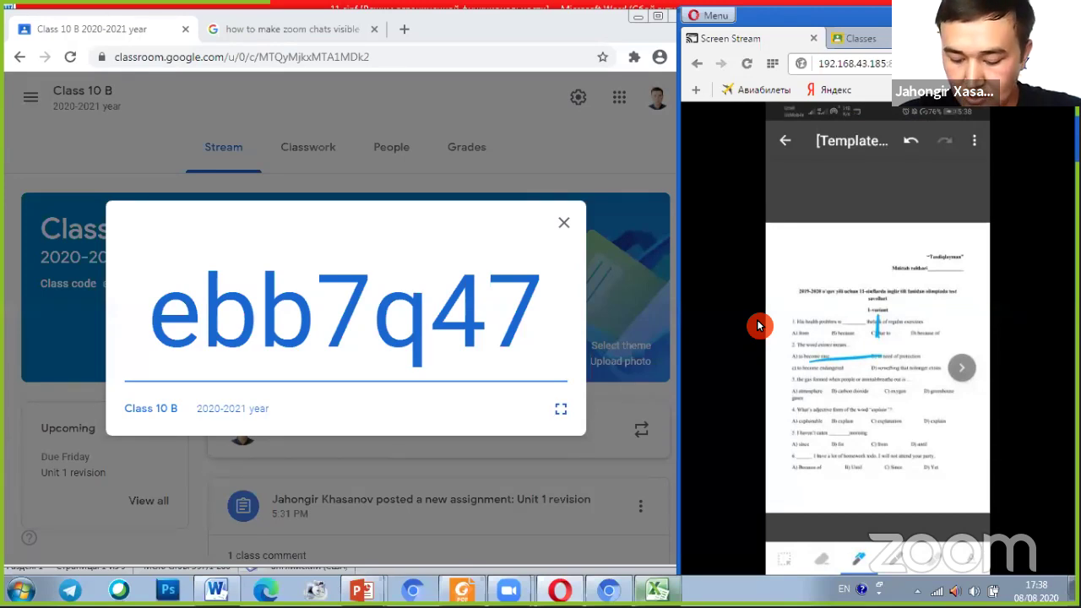
key("ctrl")
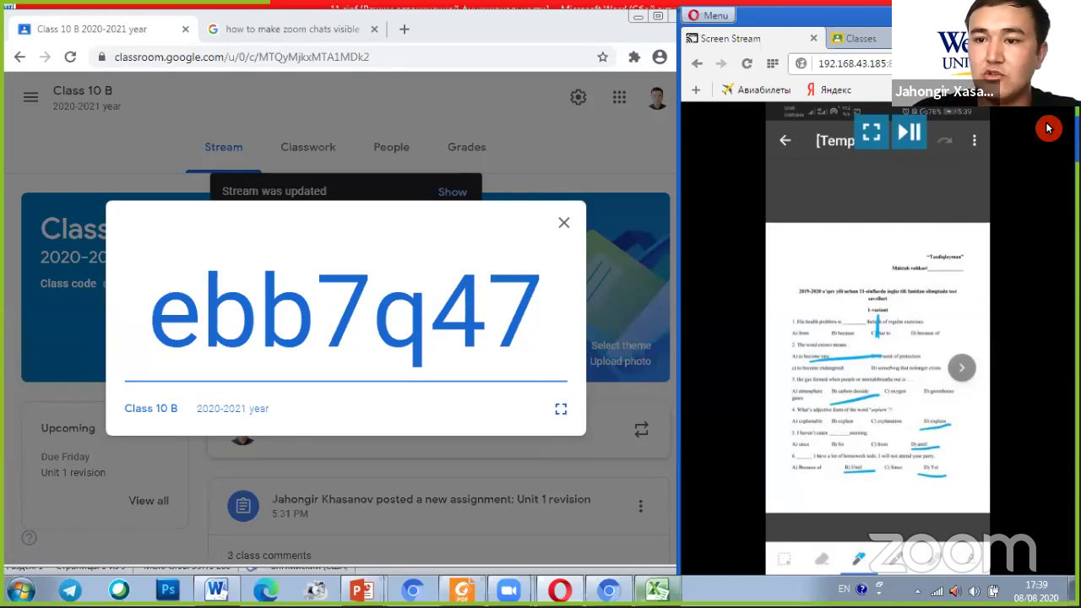
double_click(1064, 171)
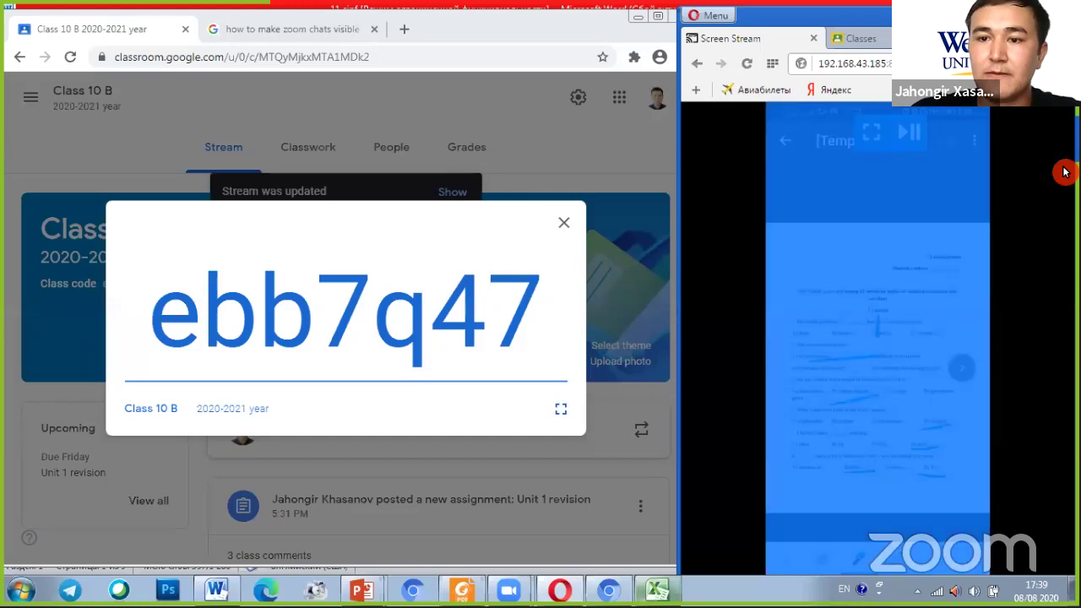
left_click(984, 195)
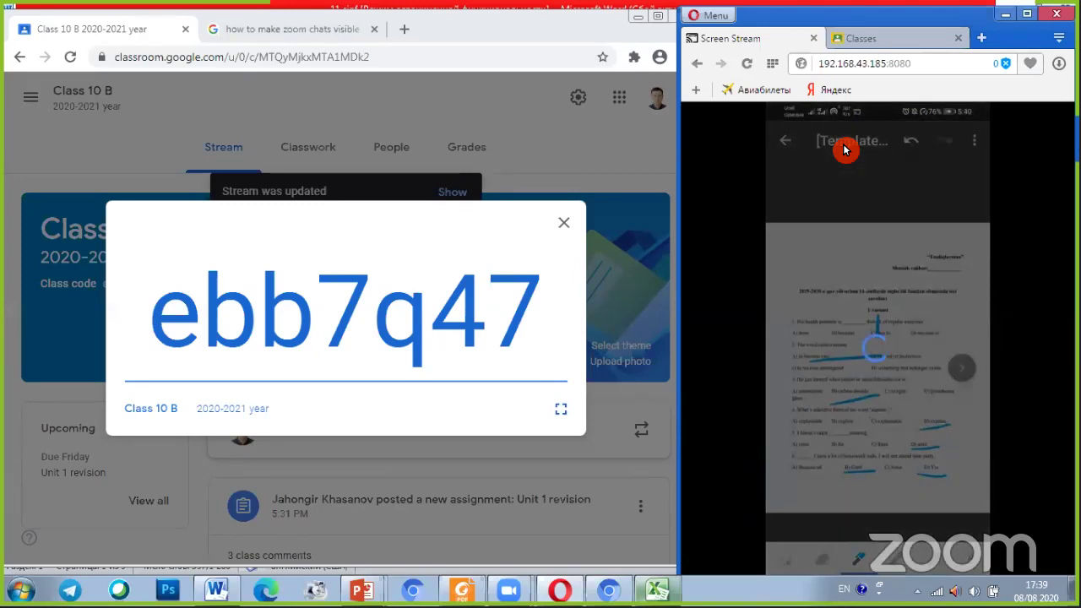
mouse_move(862, 193)
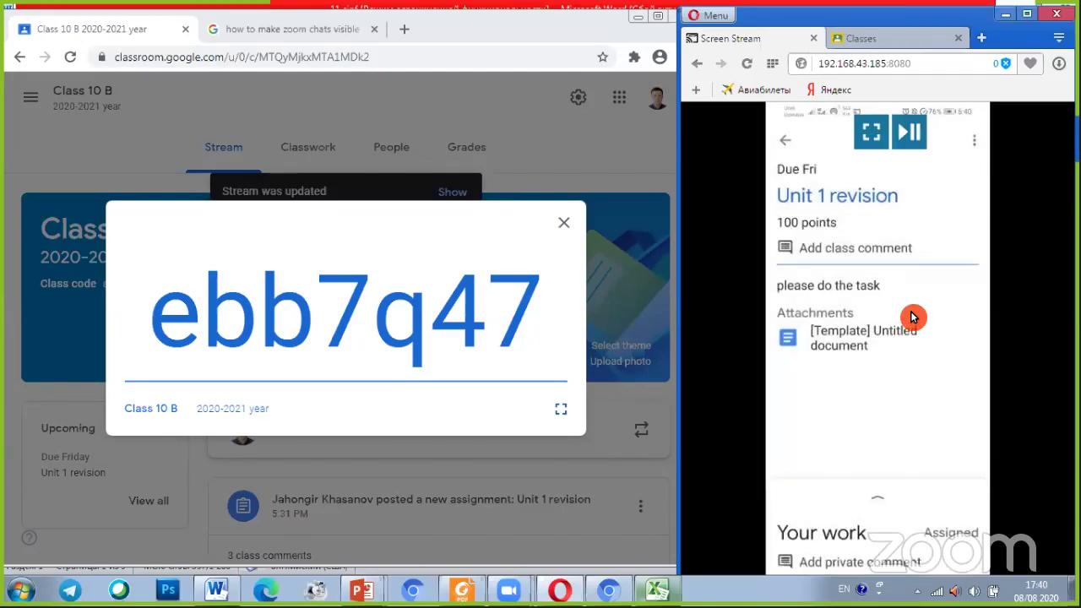
Close the class code popup, maximize Chrome, and view the People page's 15 students
left_click(566, 226)
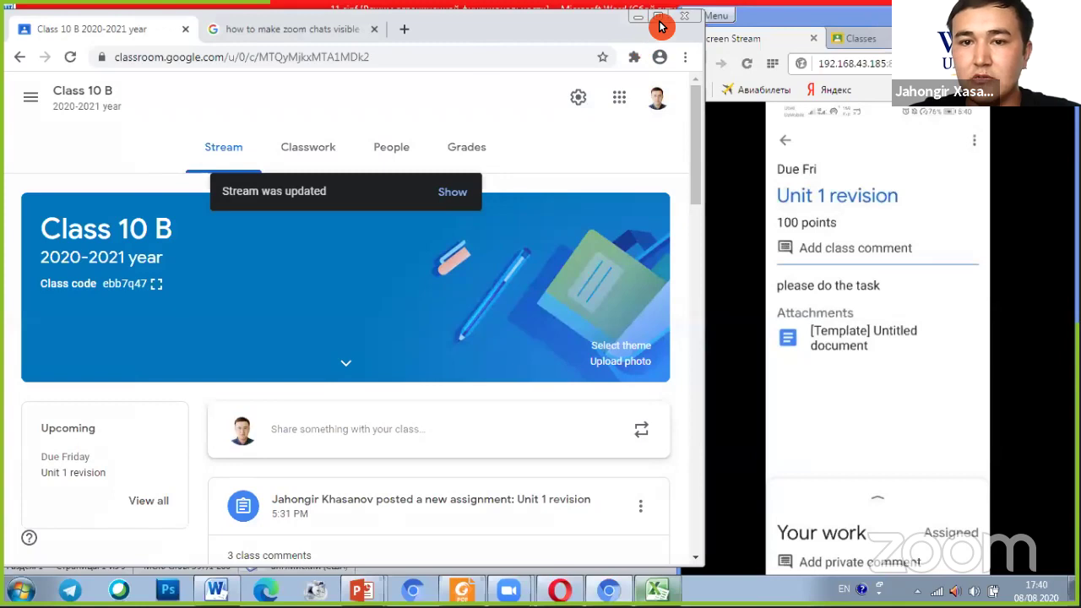
left_click(660, 23)
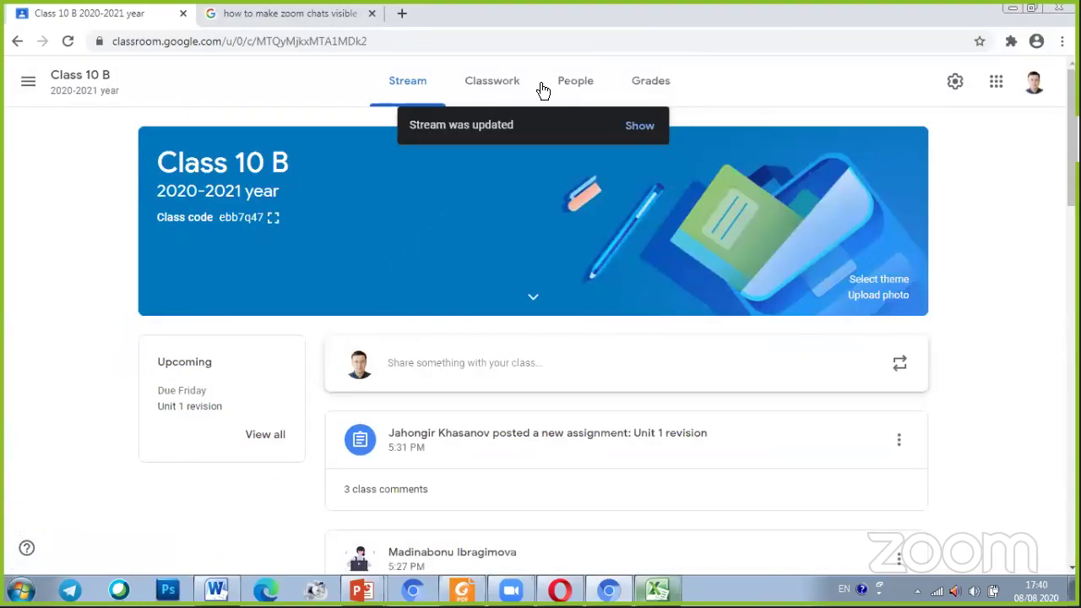
left_click(579, 90)
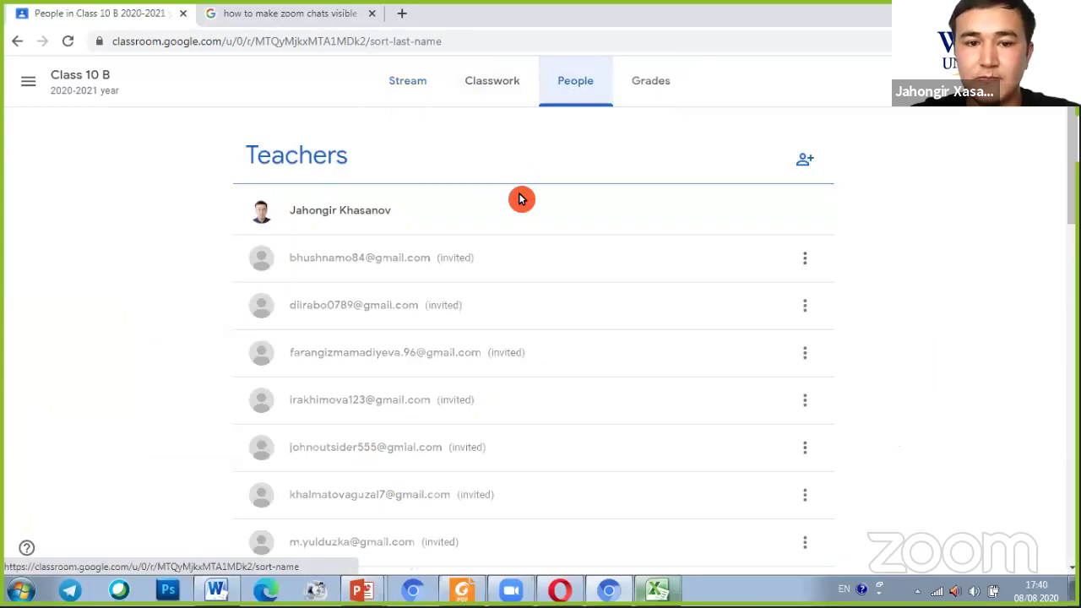
scroll(526, 239, "down", 6)
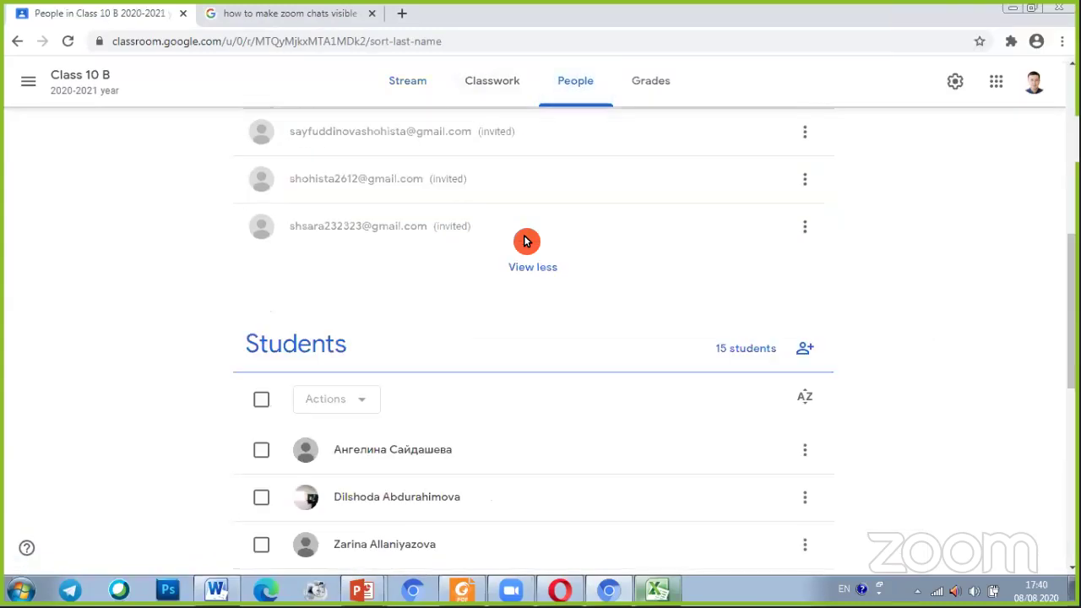
scroll(524, 242, "down", 5)
scroll(517, 236, "up", 2)
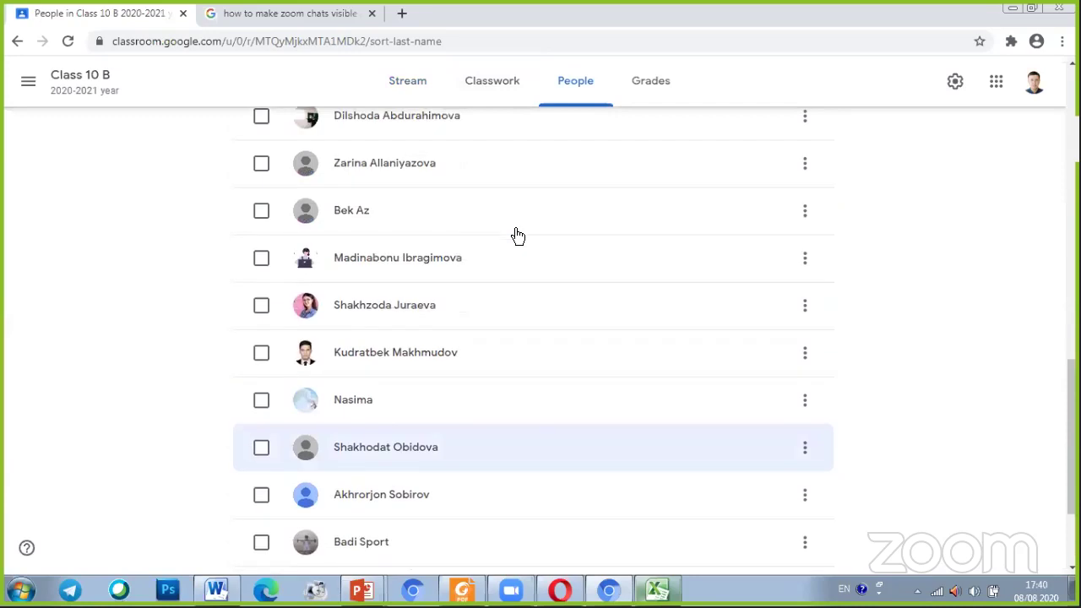
scroll(516, 236, "up", 3)
scroll(516, 237, "down", 5)
scroll(515, 240, "up", 5)
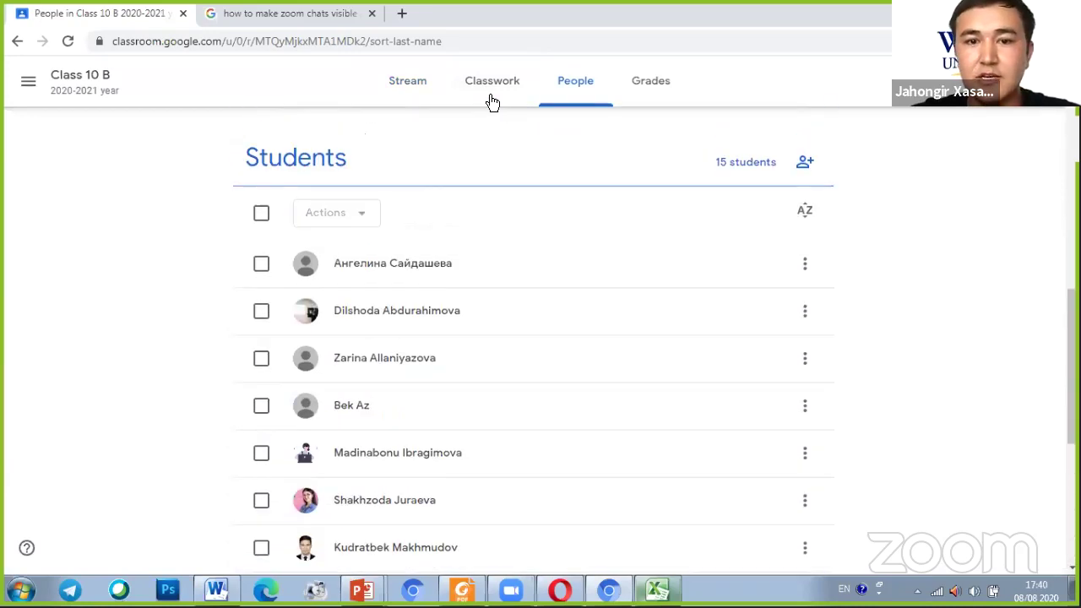
Go to Classwork and expand the Unit 1 revision assignment's details
left_click(505, 85)
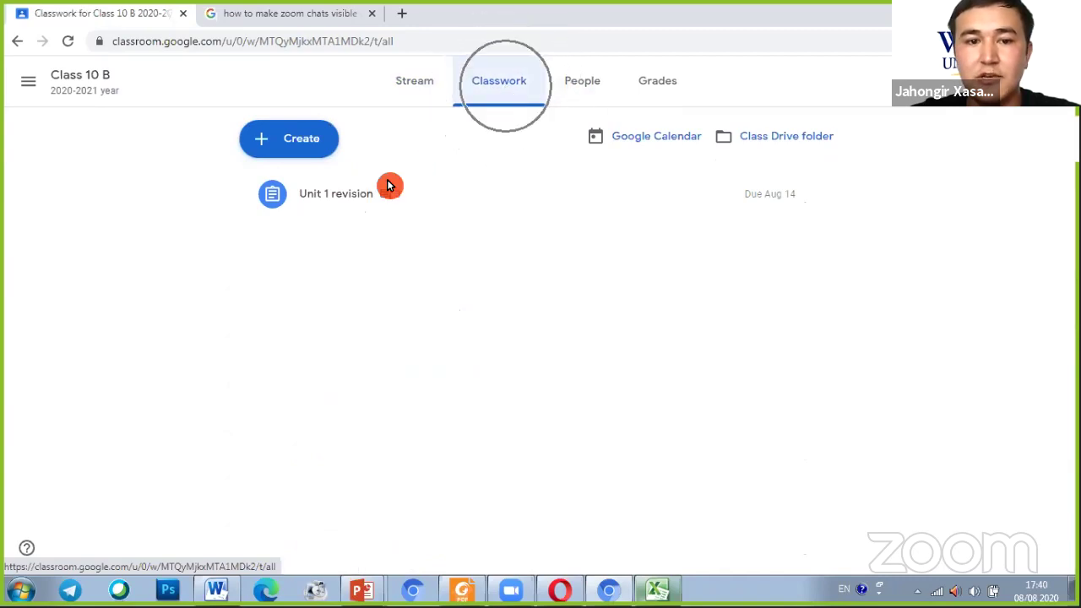
left_click(299, 202)
left_click(300, 206)
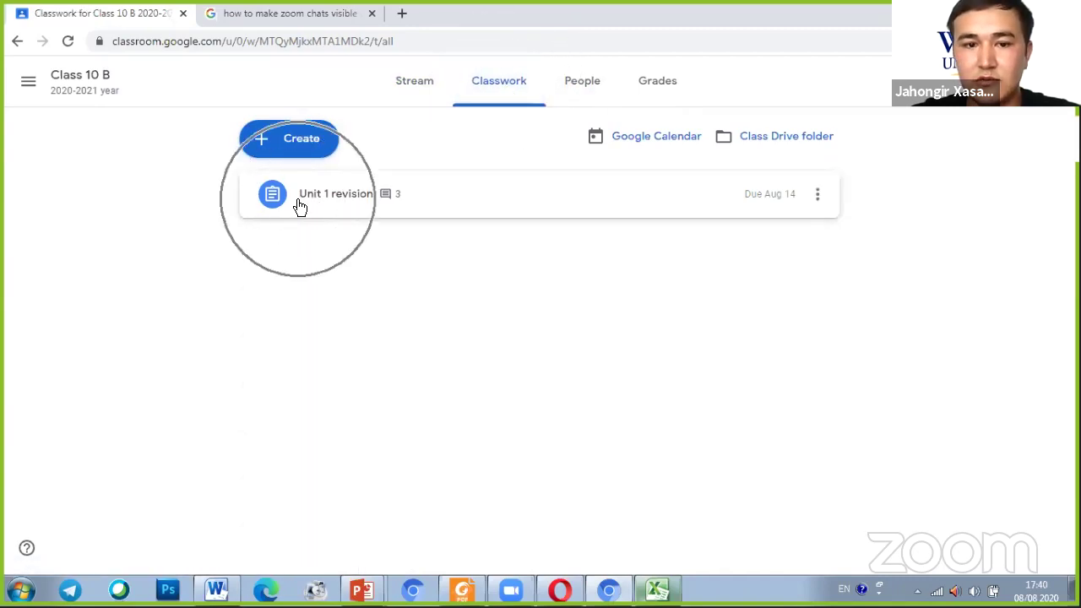
left_click(404, 198)
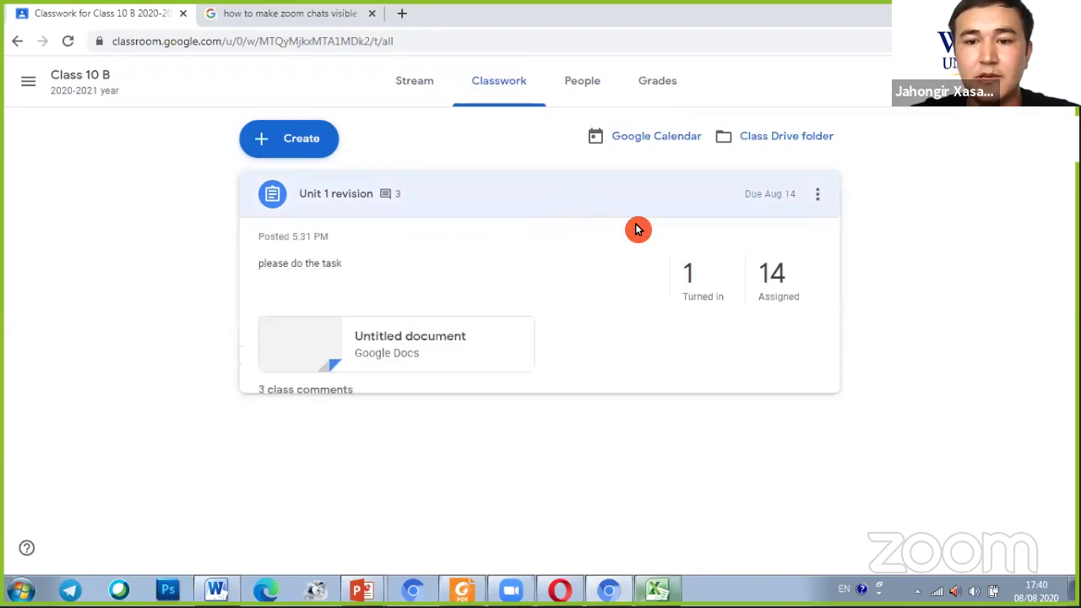
Open Unit 1 revision's Student work, showing 1 turned in and 14 assigned
left_click(782, 304)
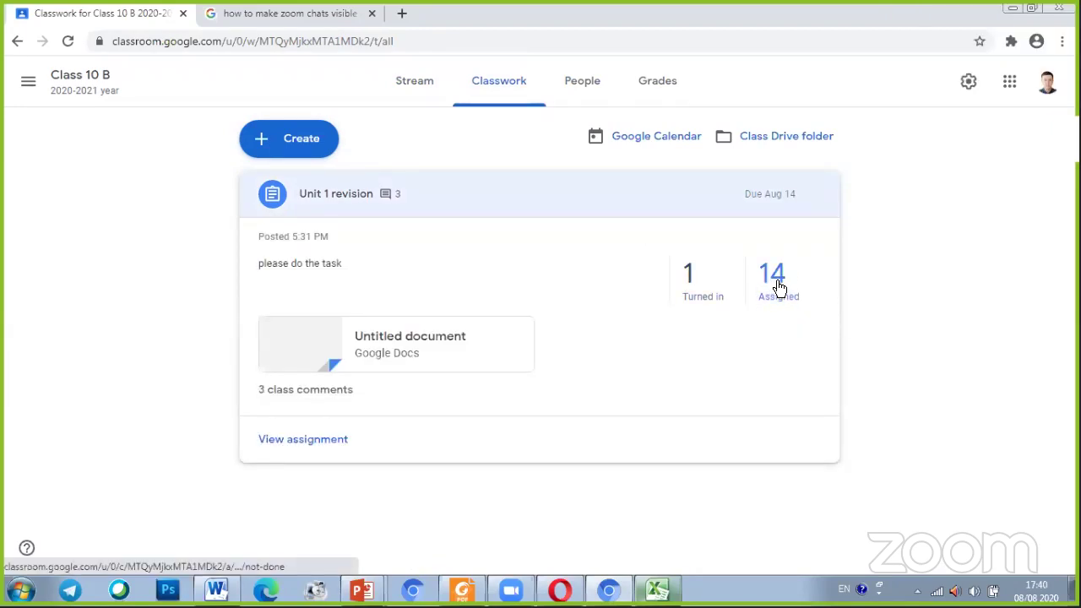
left_click(778, 288)
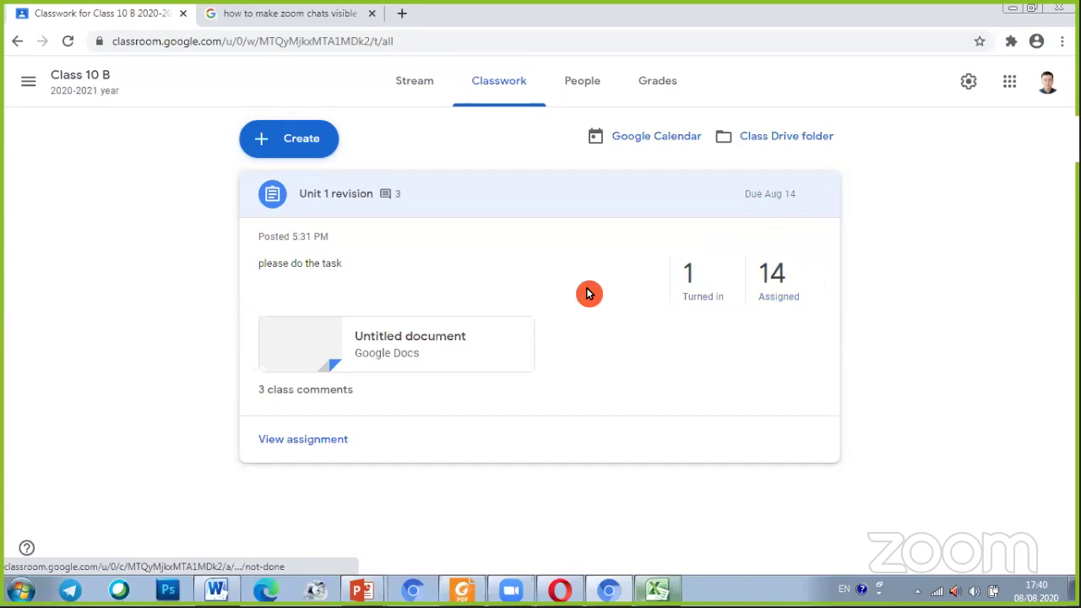
left_click(785, 294)
left_click(782, 293)
left_click(339, 350)
left_click(340, 351)
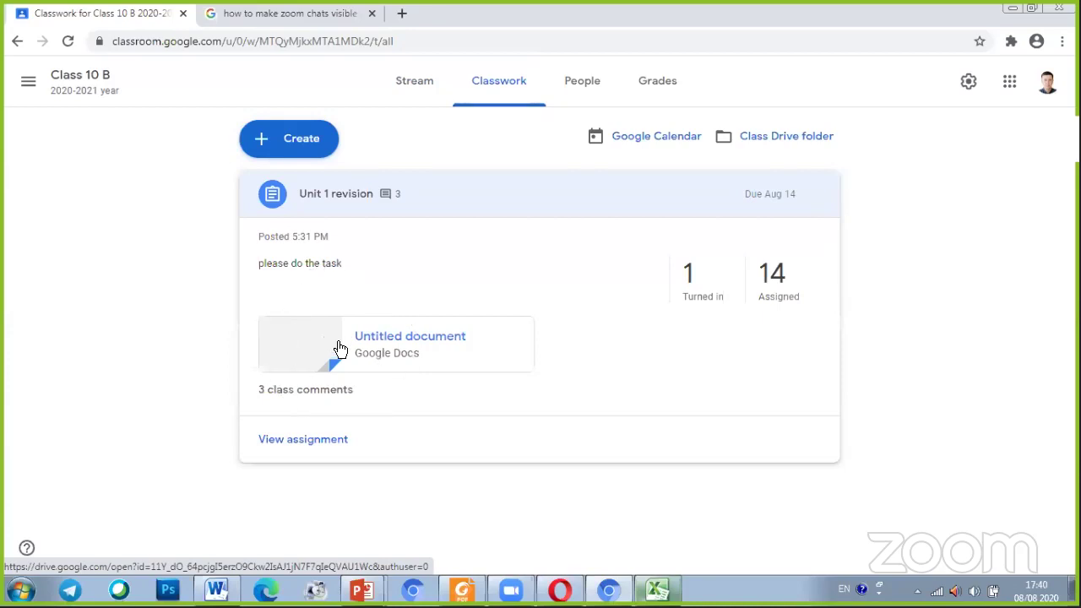
left_click(776, 281)
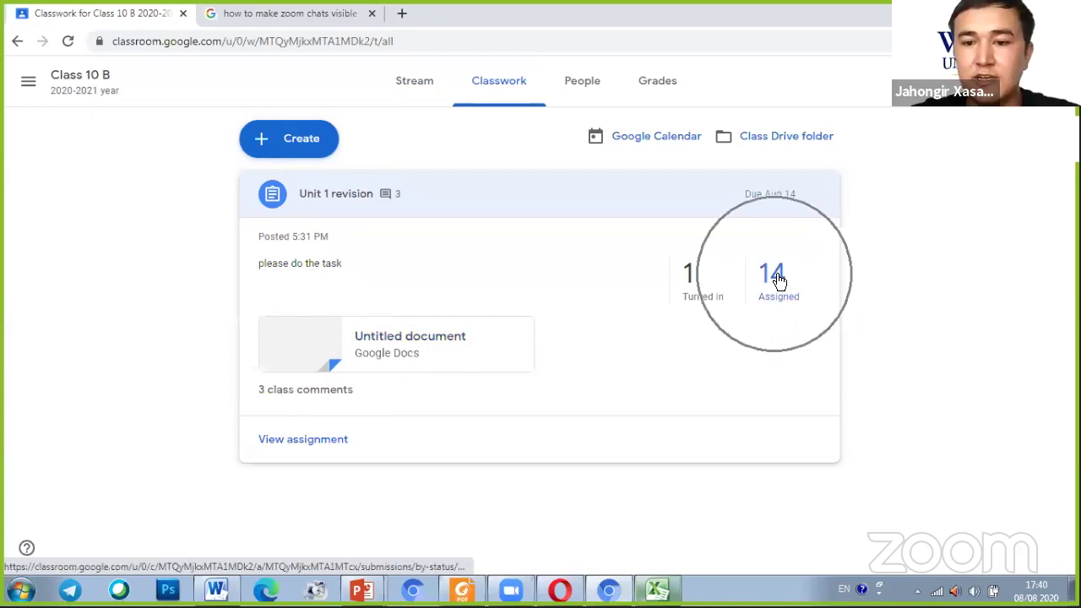
left_click(775, 280)
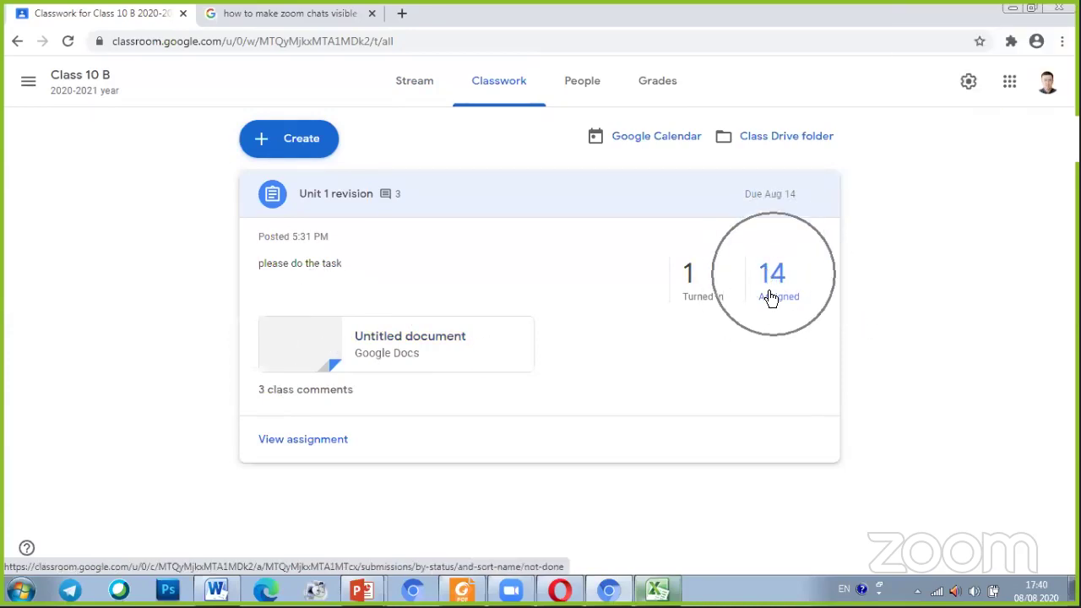
left_click(784, 291)
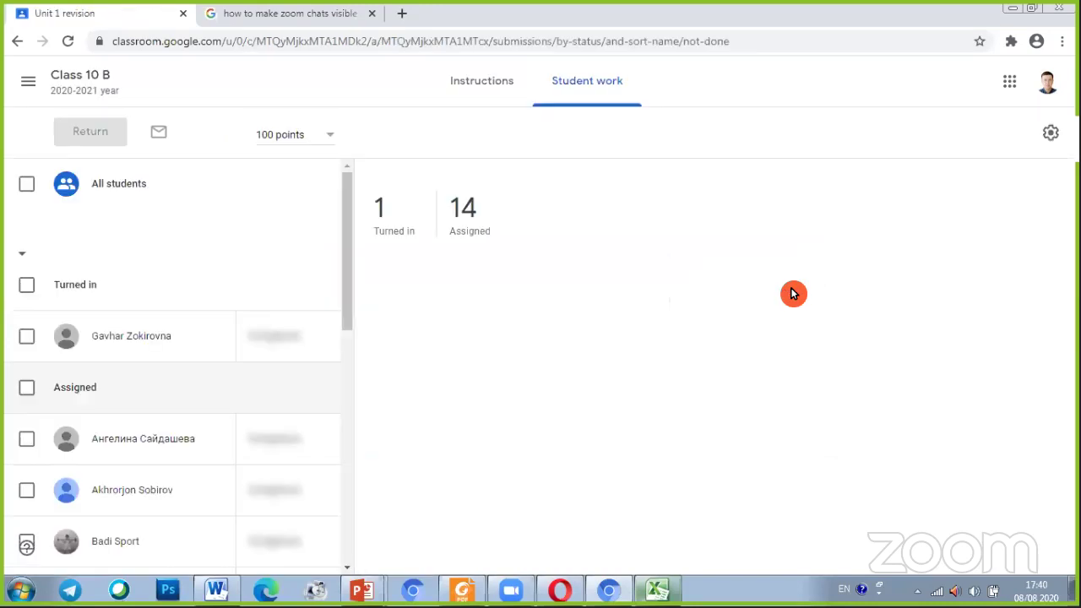
scroll(672, 317, "down", 1)
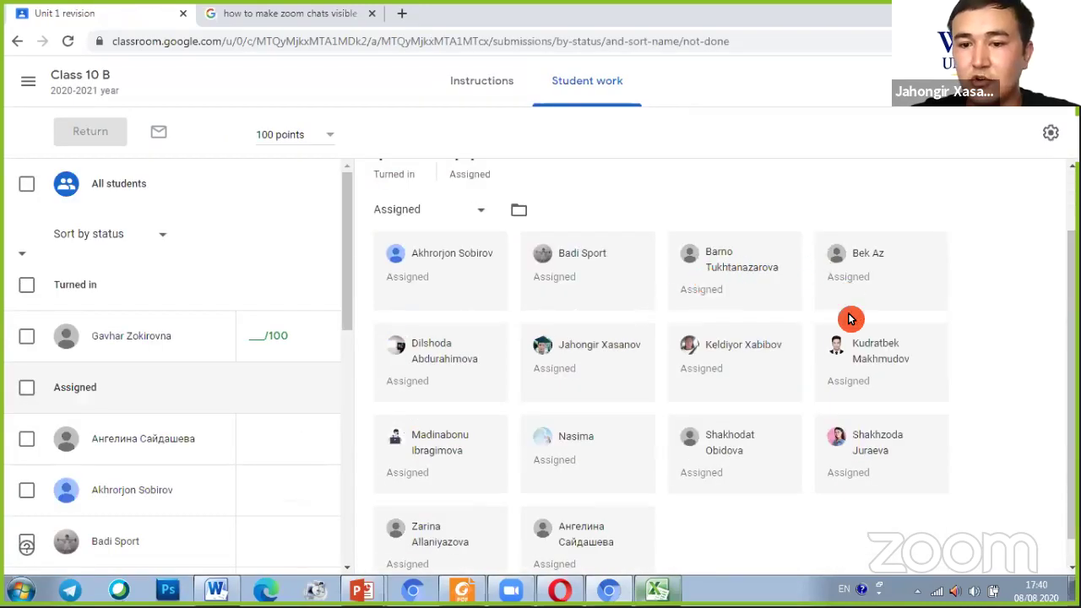
scroll(826, 382, "down", 3)
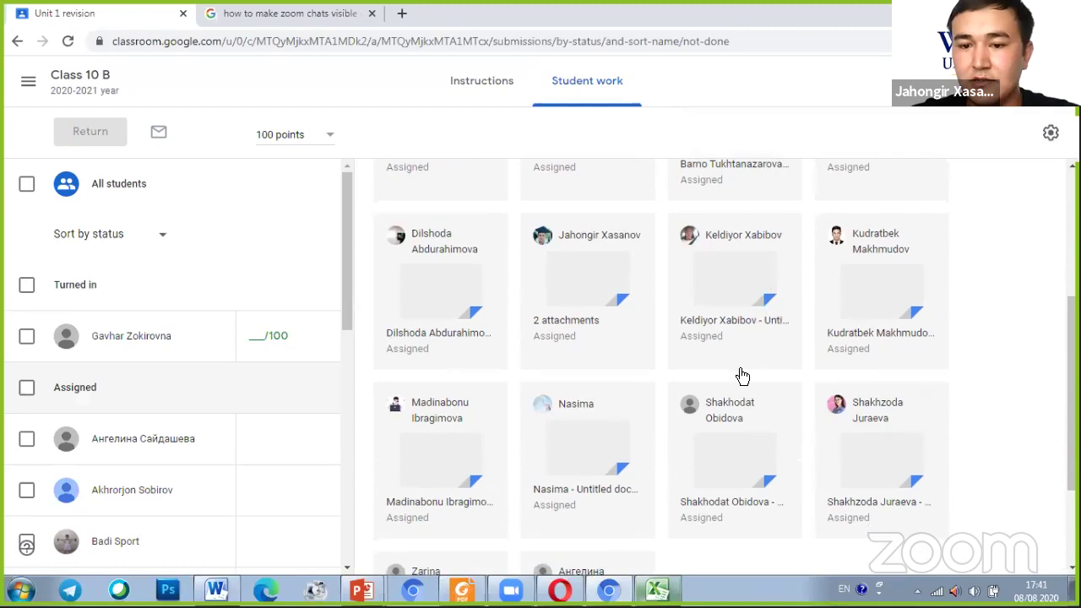
scroll(866, 341, "up", 3)
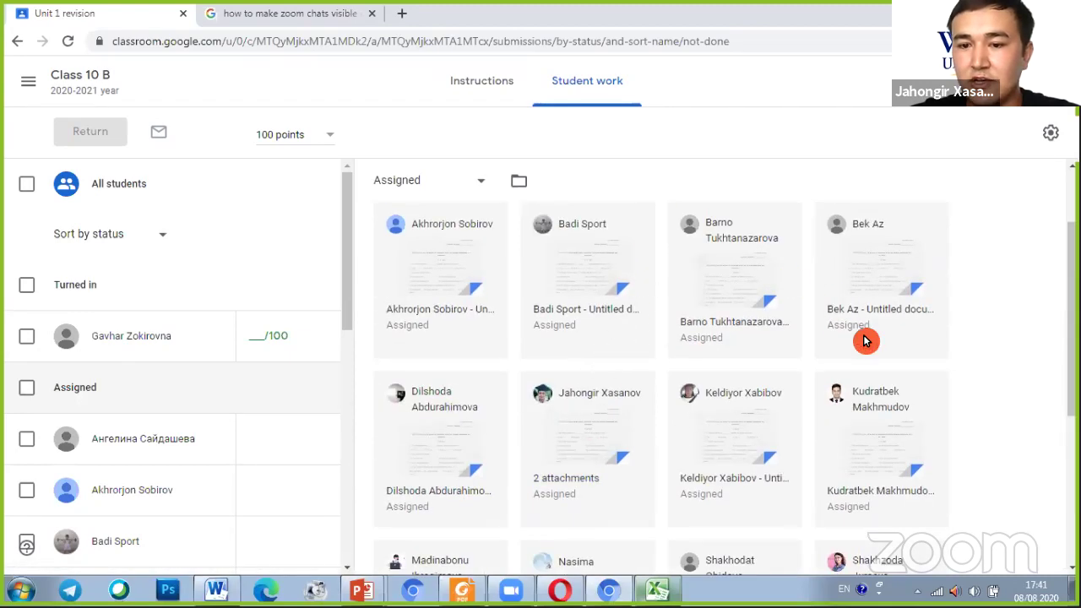
Open a student's submission for grading, step to the next, then pick another assigned student
left_click(587, 255)
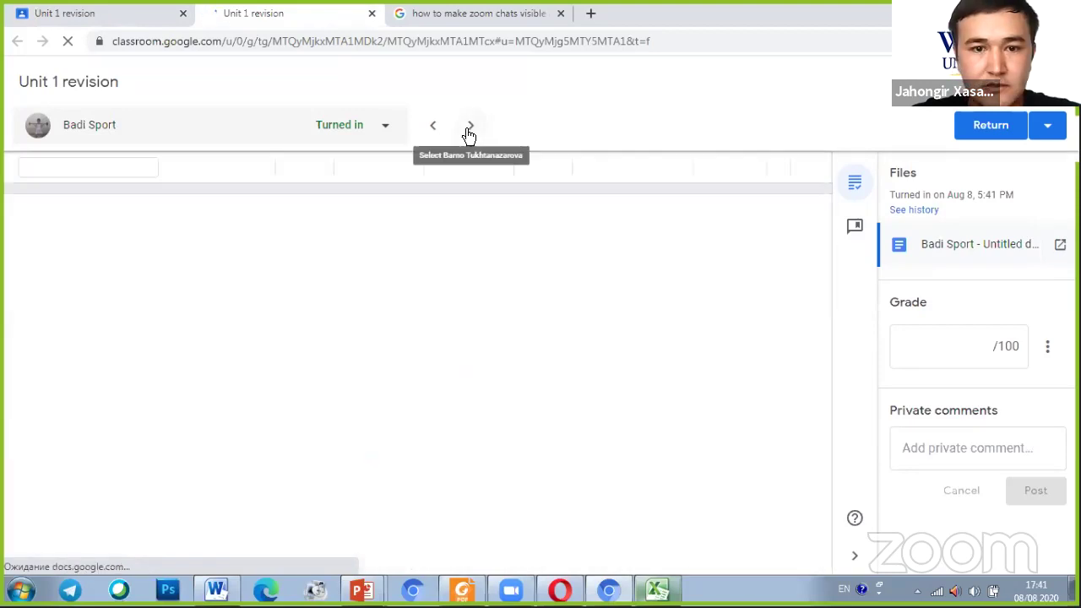
left_click(470, 130)
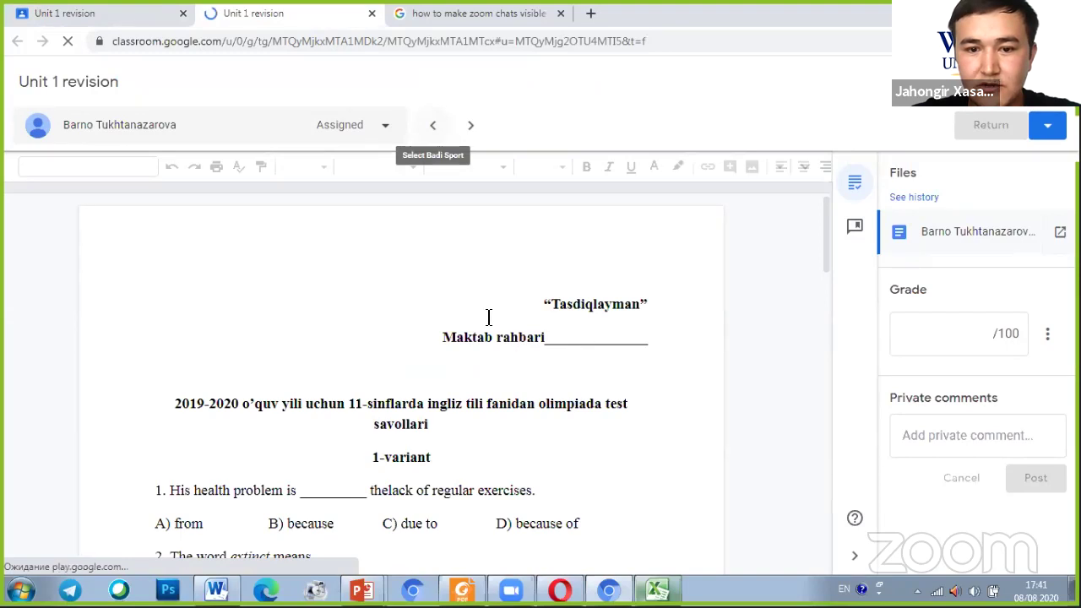
scroll(490, 319, "down", 3)
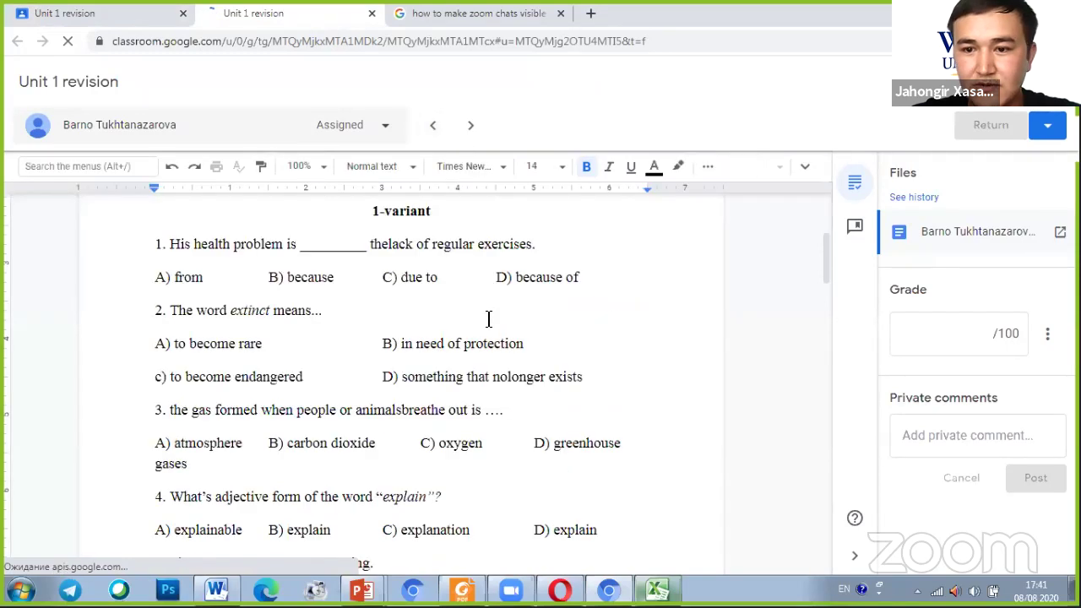
scroll(488, 319, "down", 3)
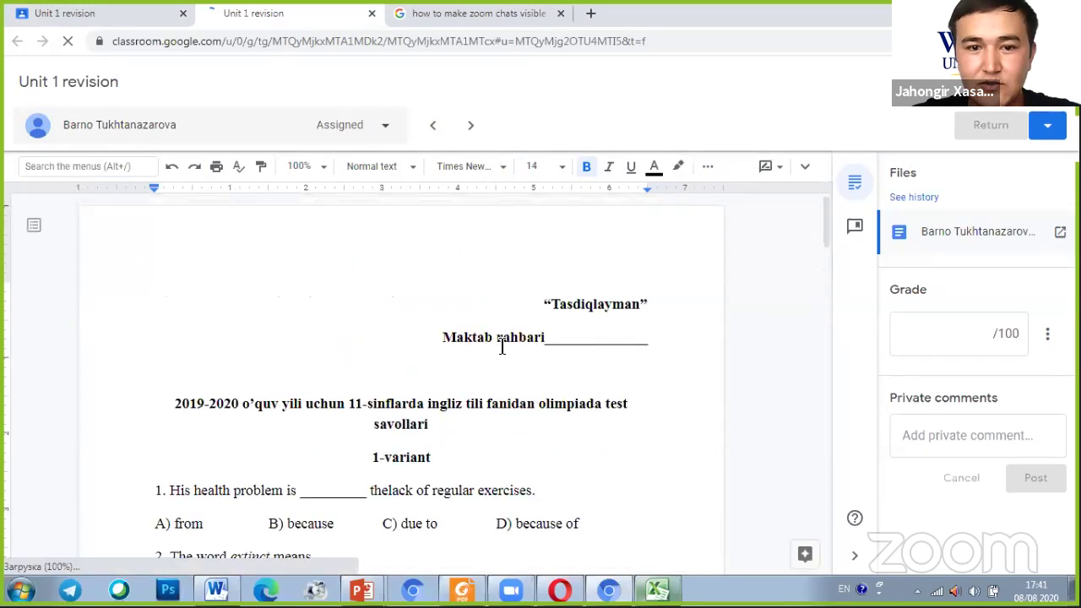
scroll(502, 346, "down", 2)
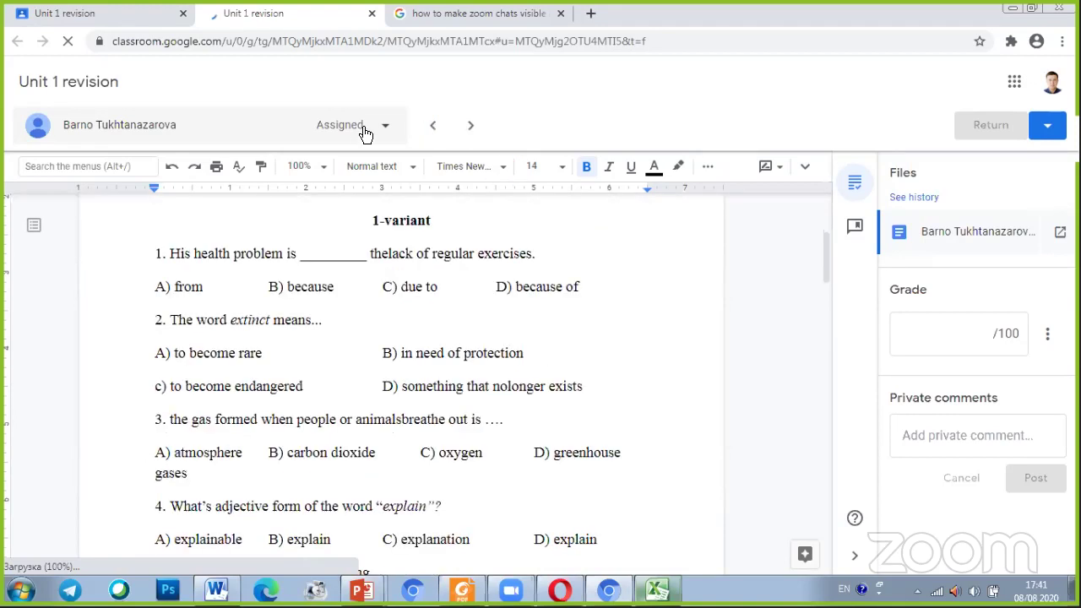
scroll(210, 328, "up", 2)
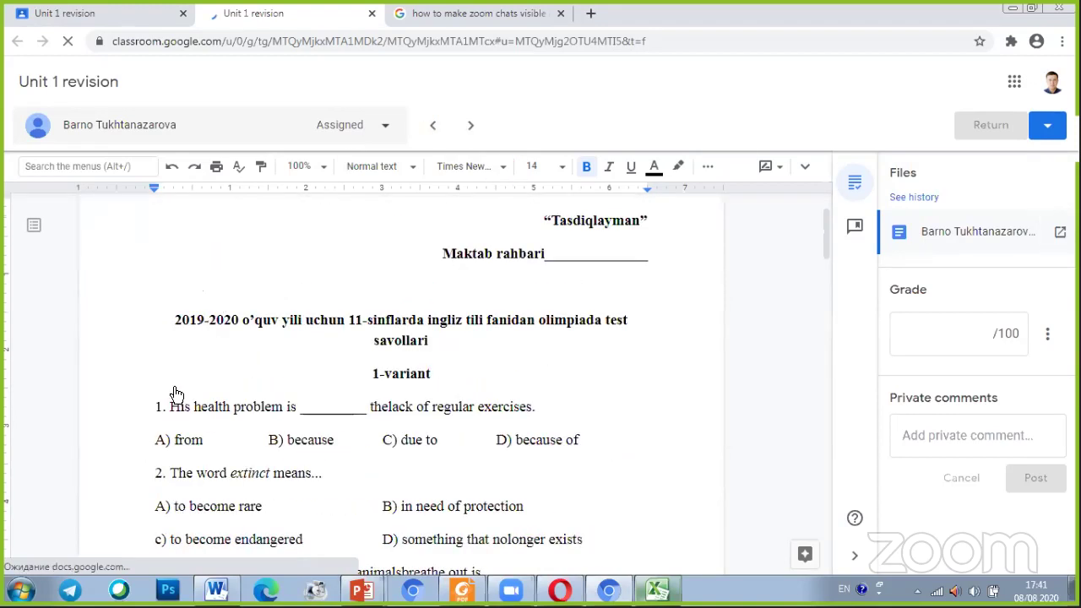
scroll(176, 394, "up", 1)
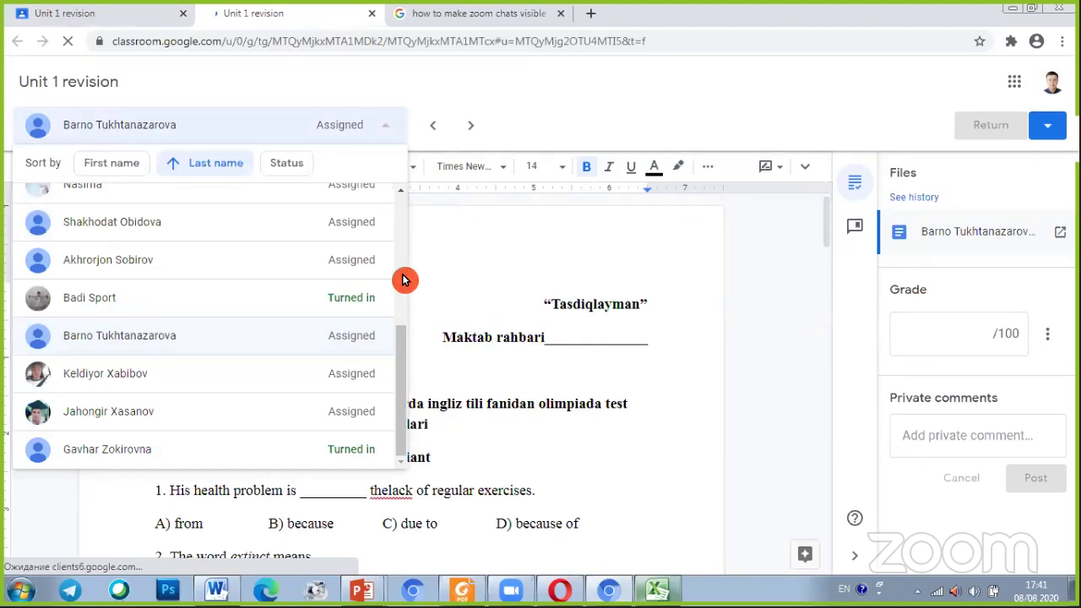
key("Down")
key("Down")
key("Return")
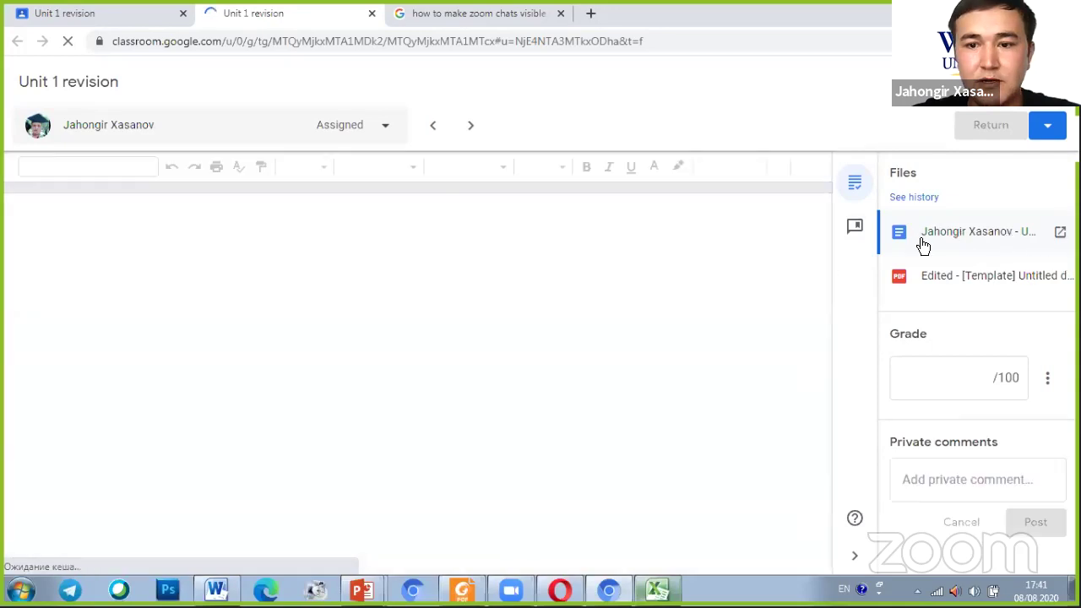
Read through the student's test answers, then open Edited - [Template] Untitled document.pdf
left_click(931, 251)
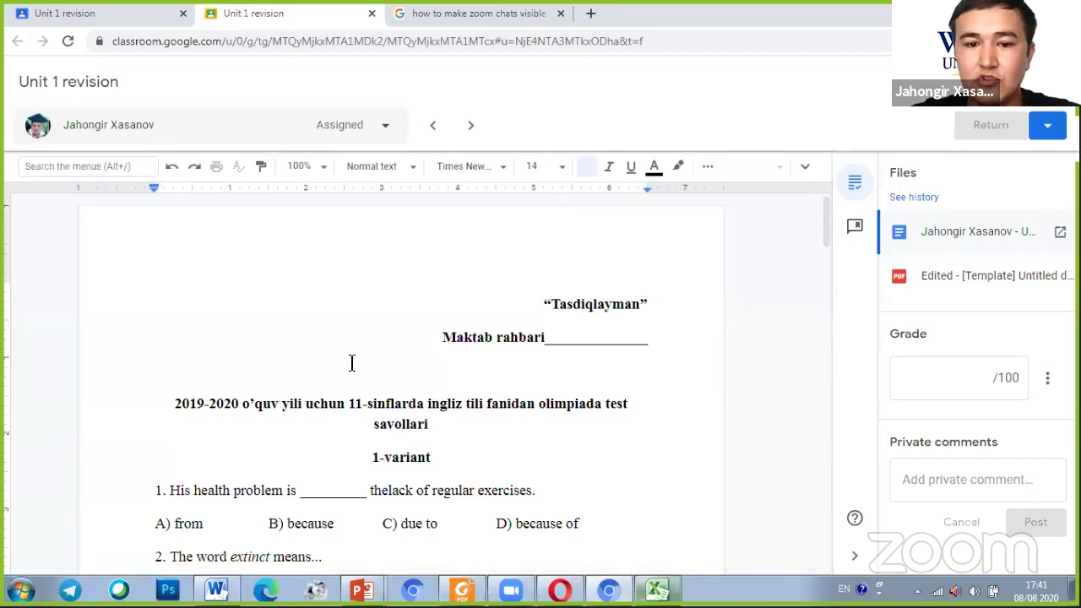
left_click(385, 379)
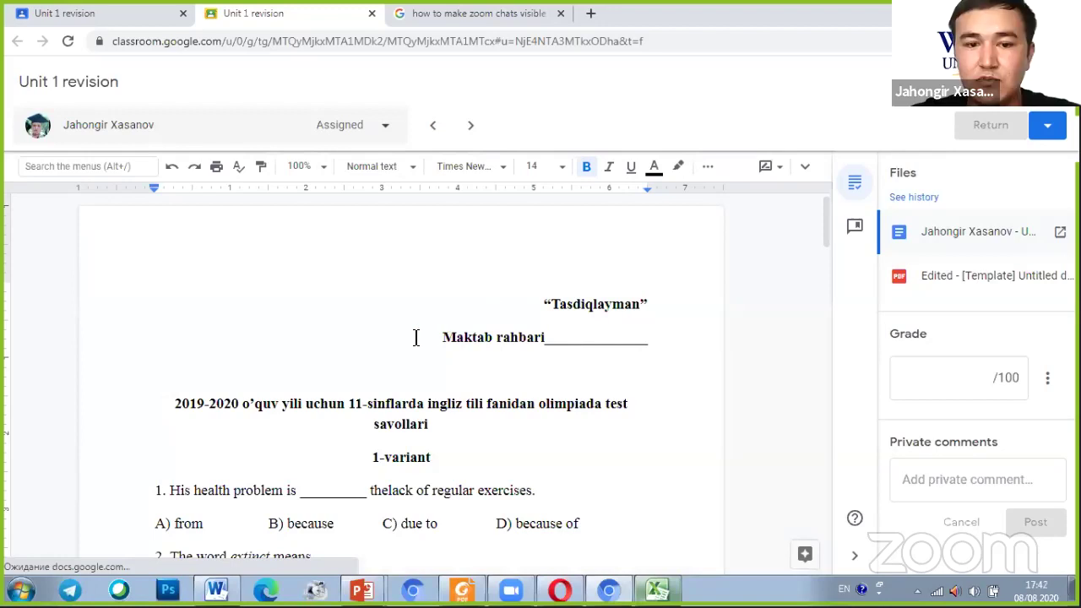
scroll(515, 407, "down", 3)
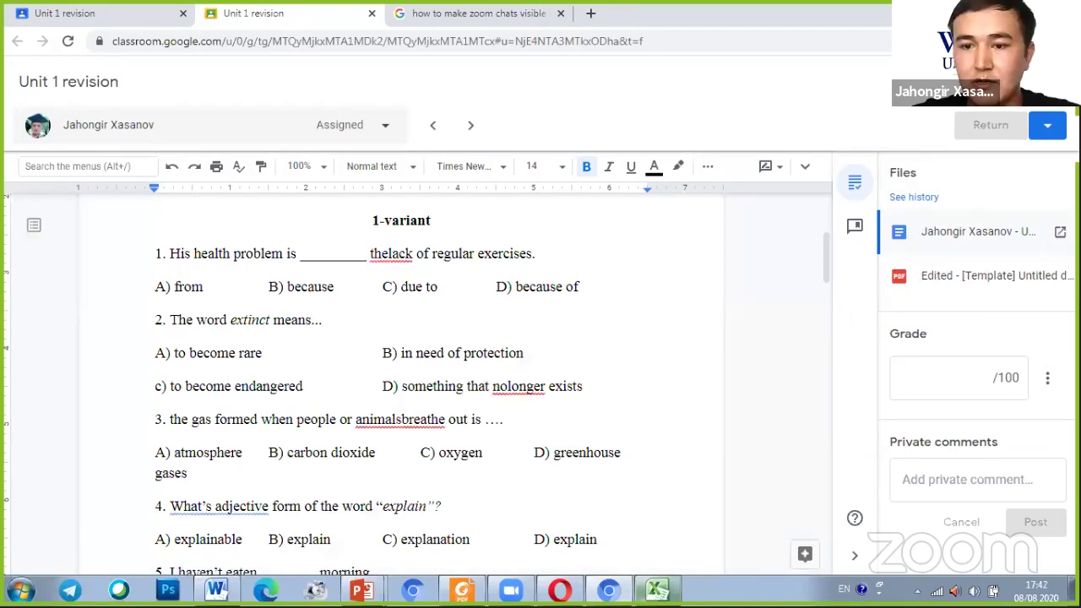
mouse_move(553, 387)
left_mouse_down()
mouse_move(870, 287)
mouse_move(821, 344)
left_mouse_up()
left_click_drag(763, 303, 869, 282)
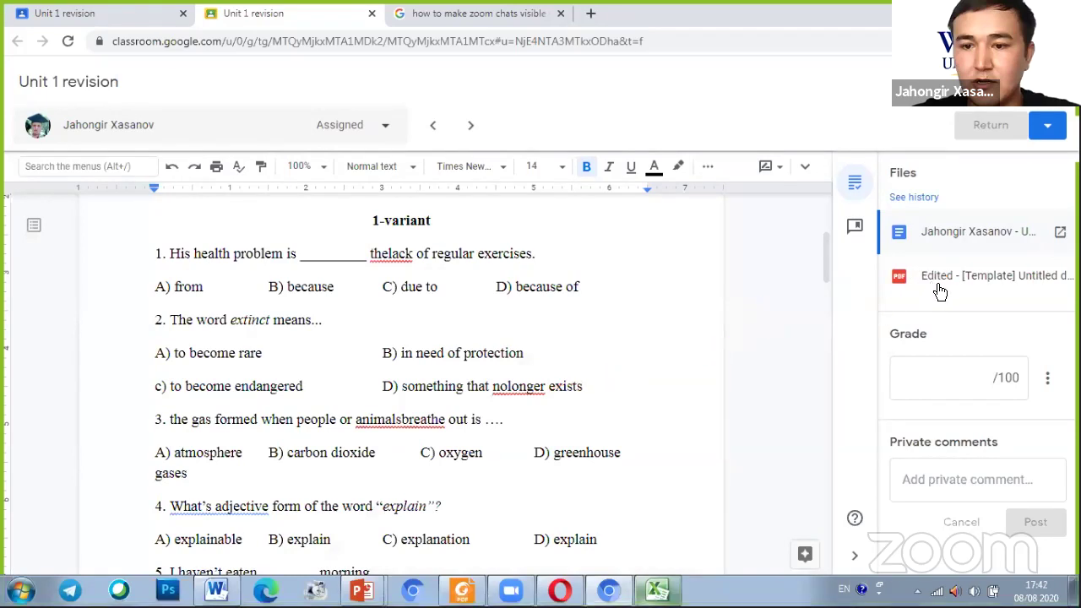
left_click(933, 289)
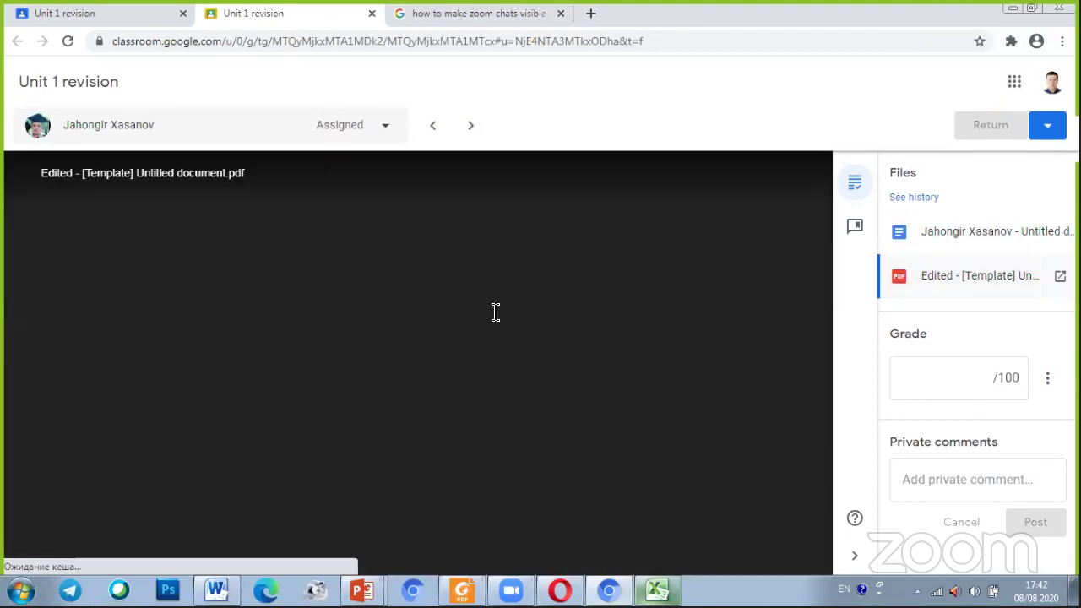
scroll(496, 312, "down", 1)
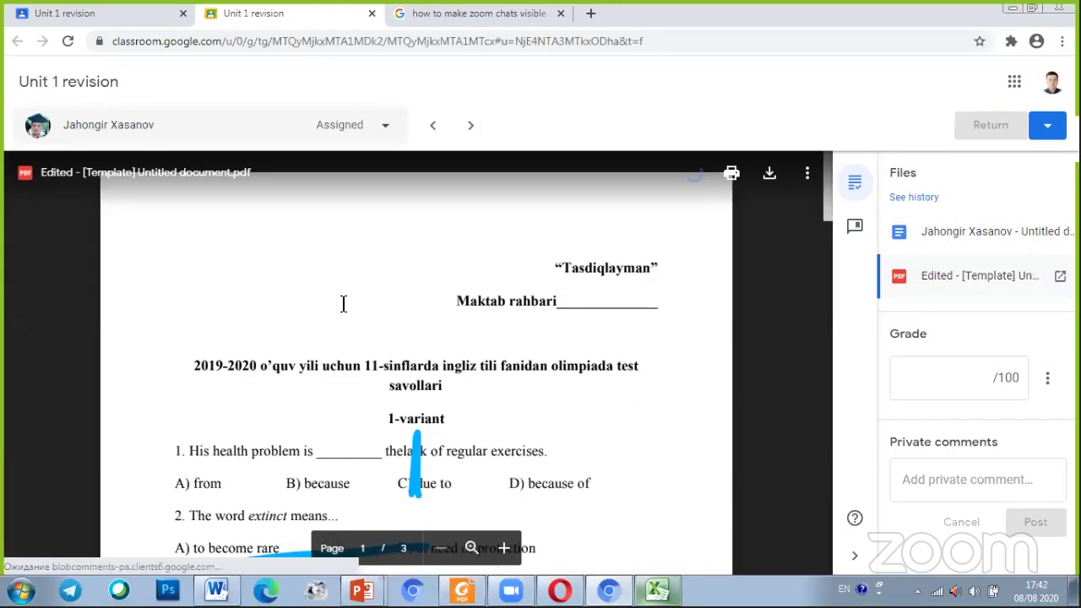
scroll(343, 304, "down", 3)
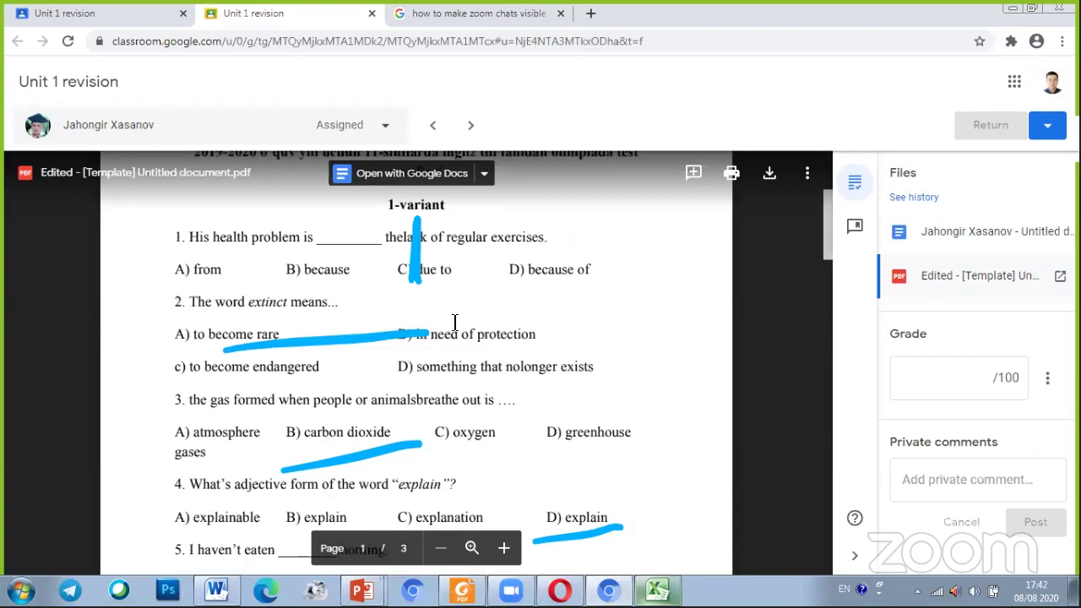
scroll(335, 304, "down", 1)
scroll(706, 323, "down", 1)
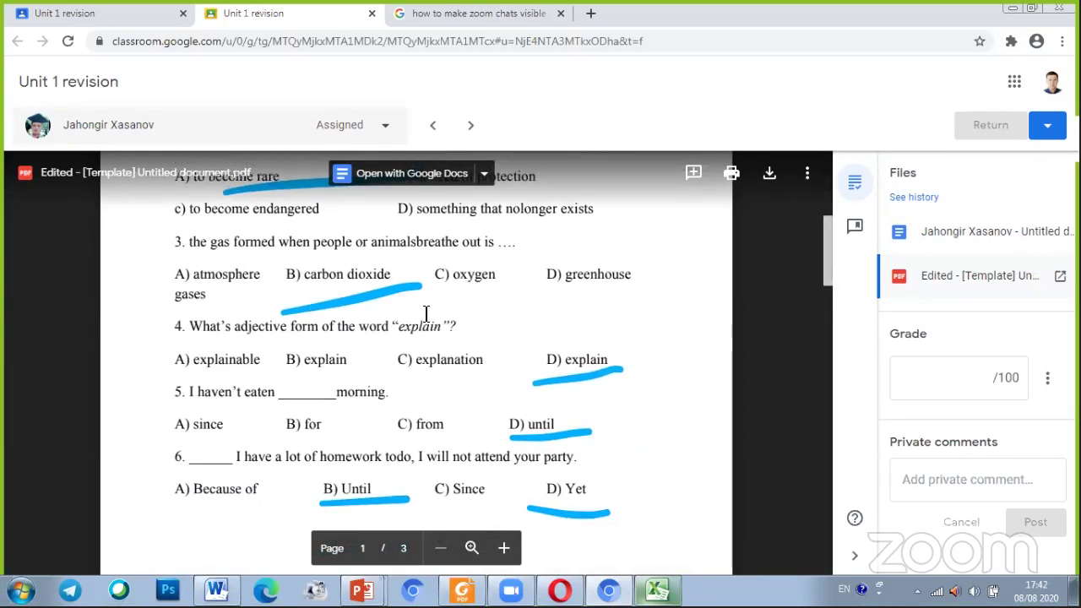
scroll(465, 300, "down", 2)
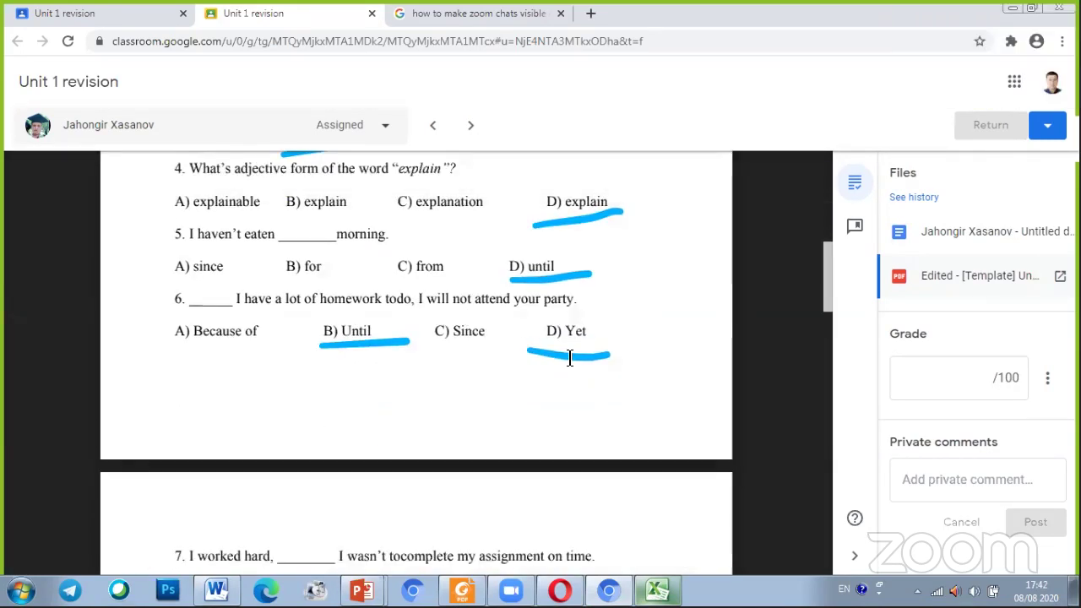
scroll(427, 309, "down", 1)
scroll(651, 364, "up", 2)
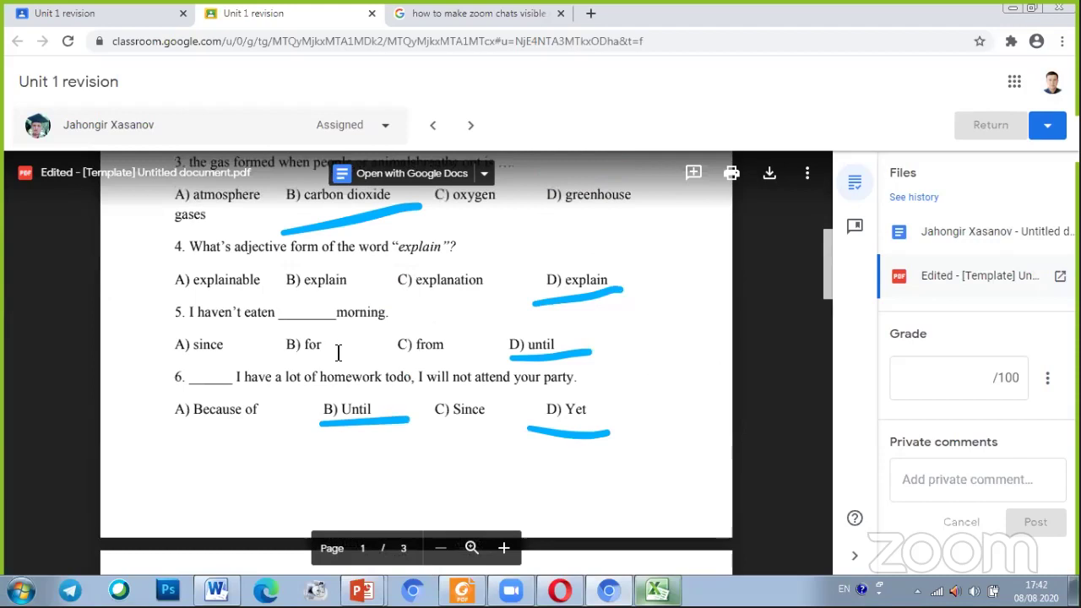
scroll(338, 352, "up", 1)
scroll(709, 353, "up", 1)
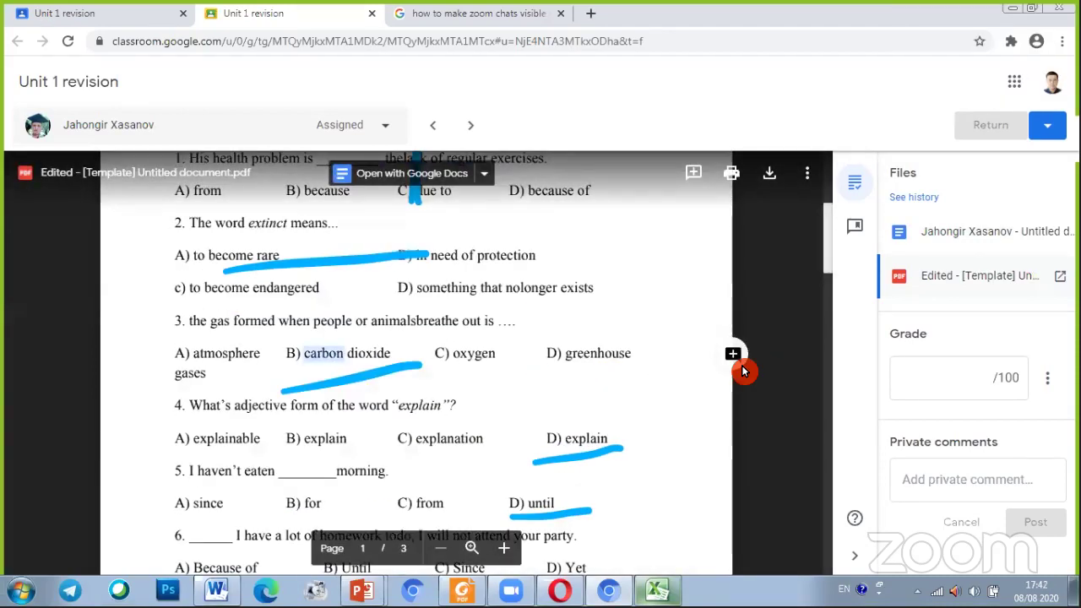
Add the comment 'coorect' on 'carbon' in question 3's carbon dioxide answer
left_click(740, 361)
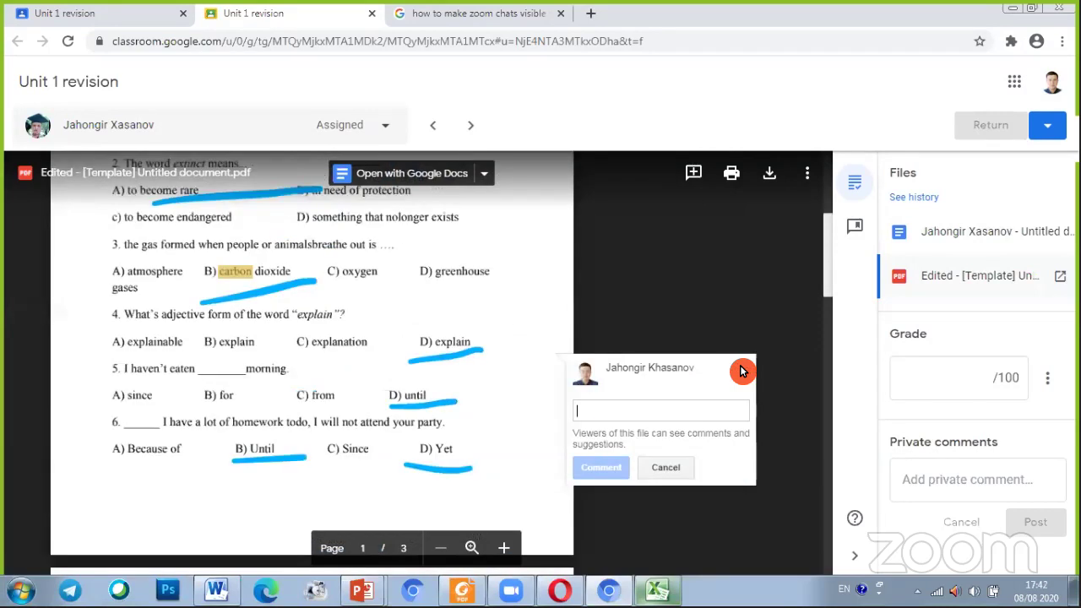
type("coorect")
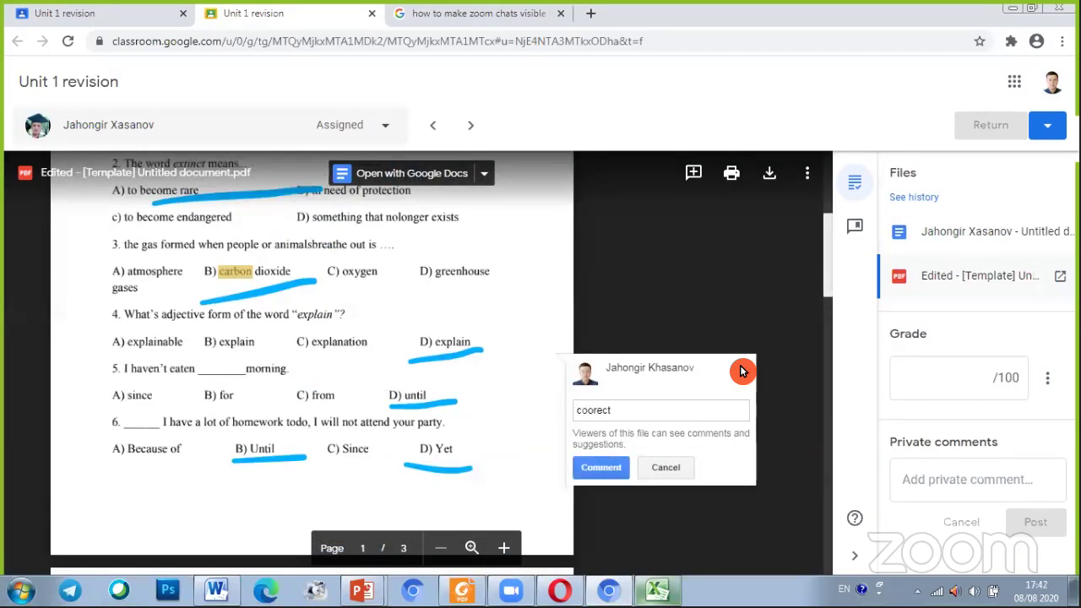
left_click(615, 475)
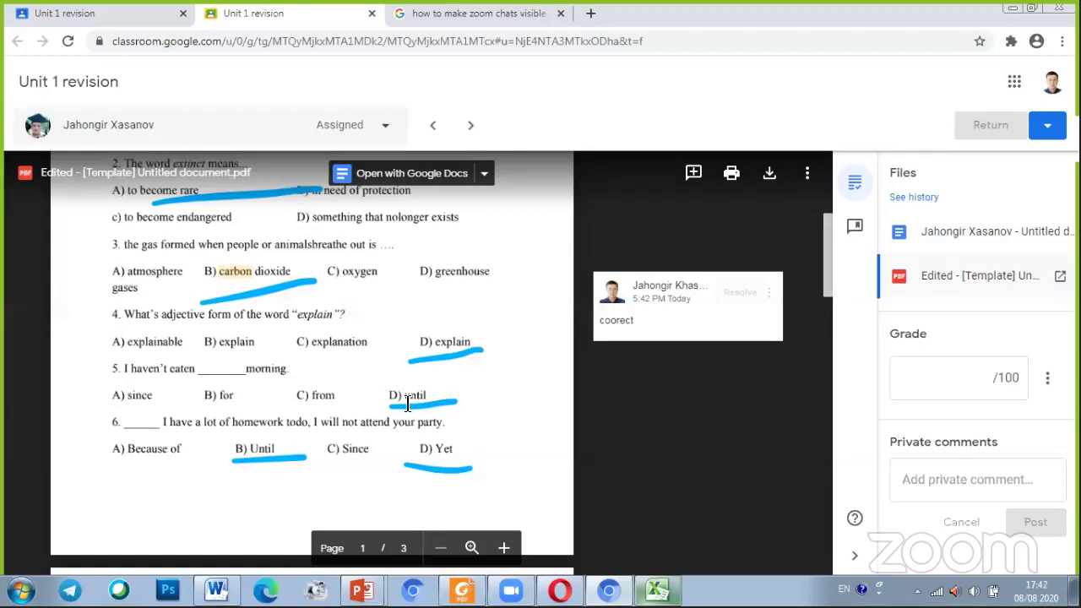
scroll(431, 348, "down", 4)
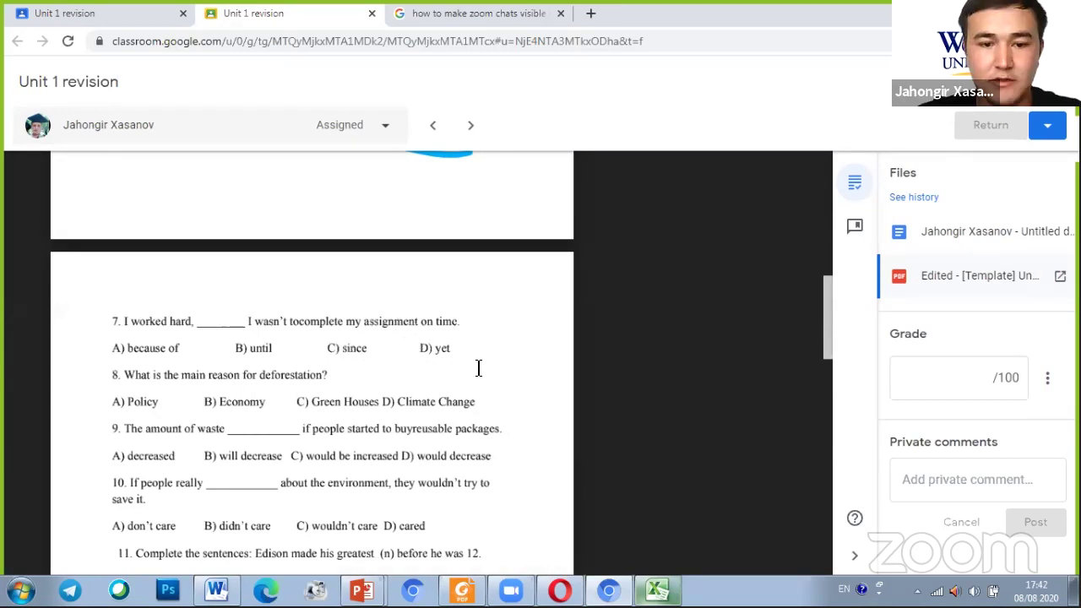
scroll(439, 369, "up", 4)
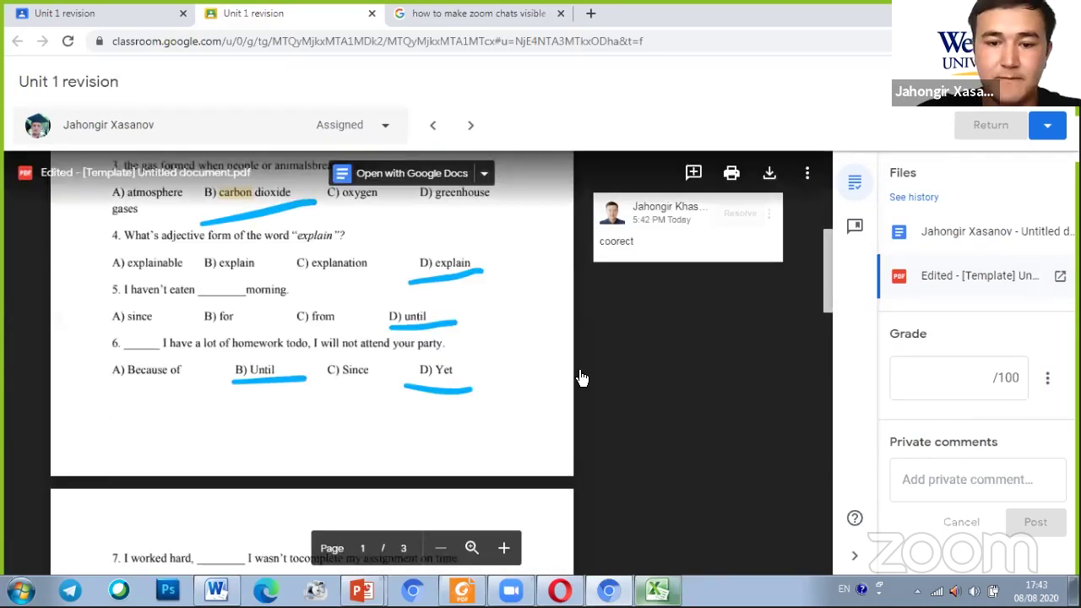
Add the comment 'mistake' on the answer word 'Yet' in question 6
double_click(586, 381)
left_click(589, 377)
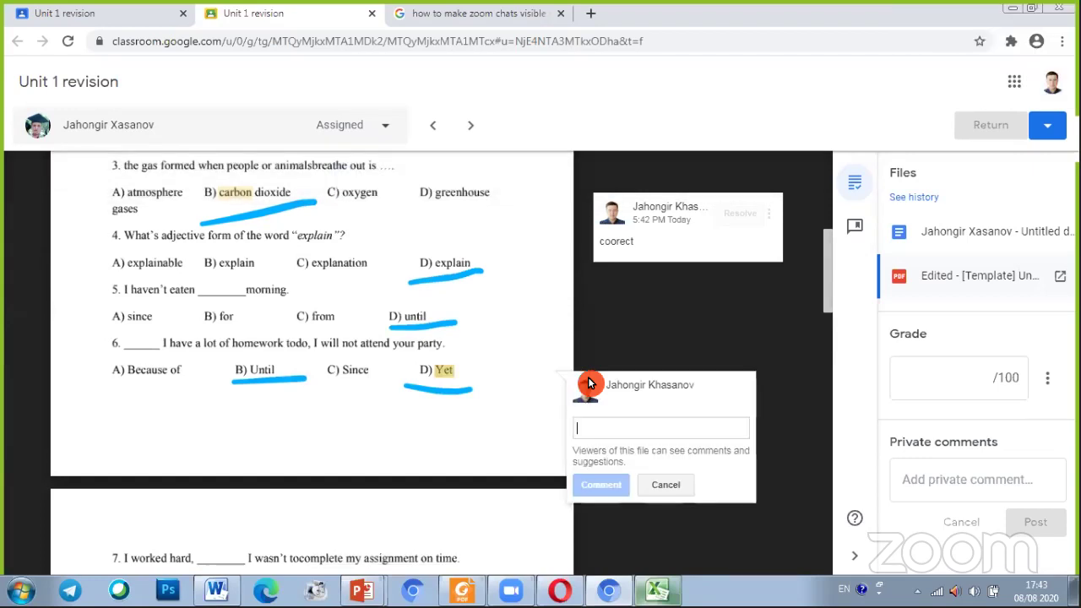
type("mista")
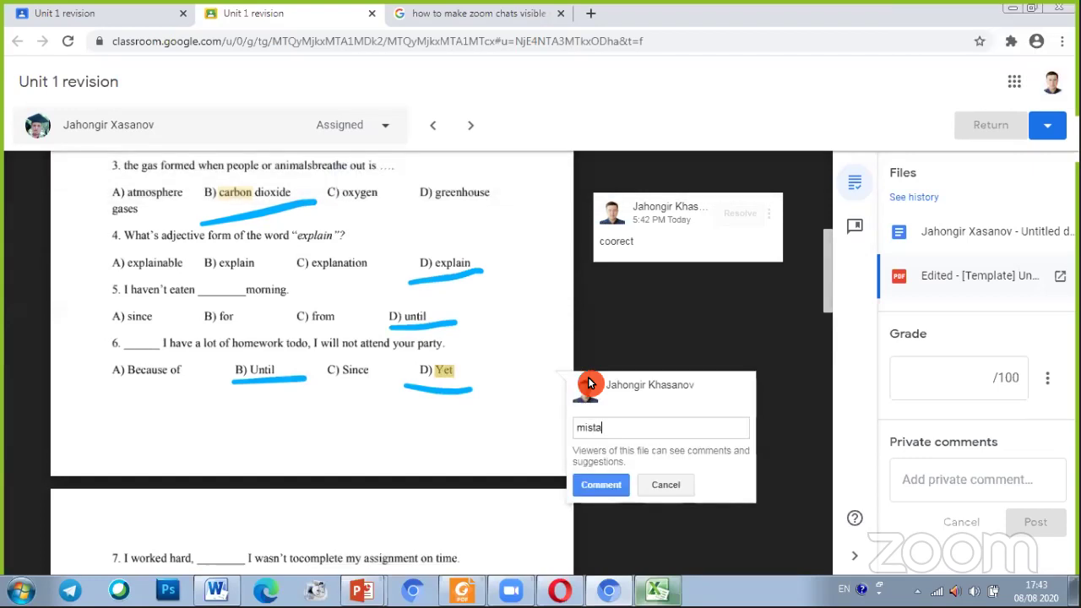
type("ke")
left_click(603, 485)
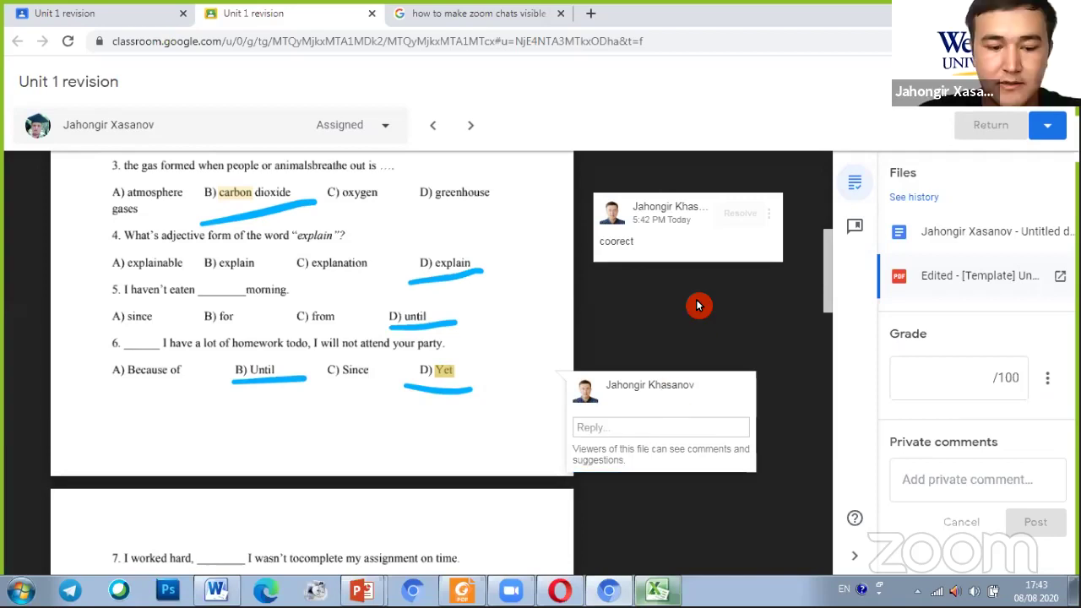
scroll(369, 362, "up", 2)
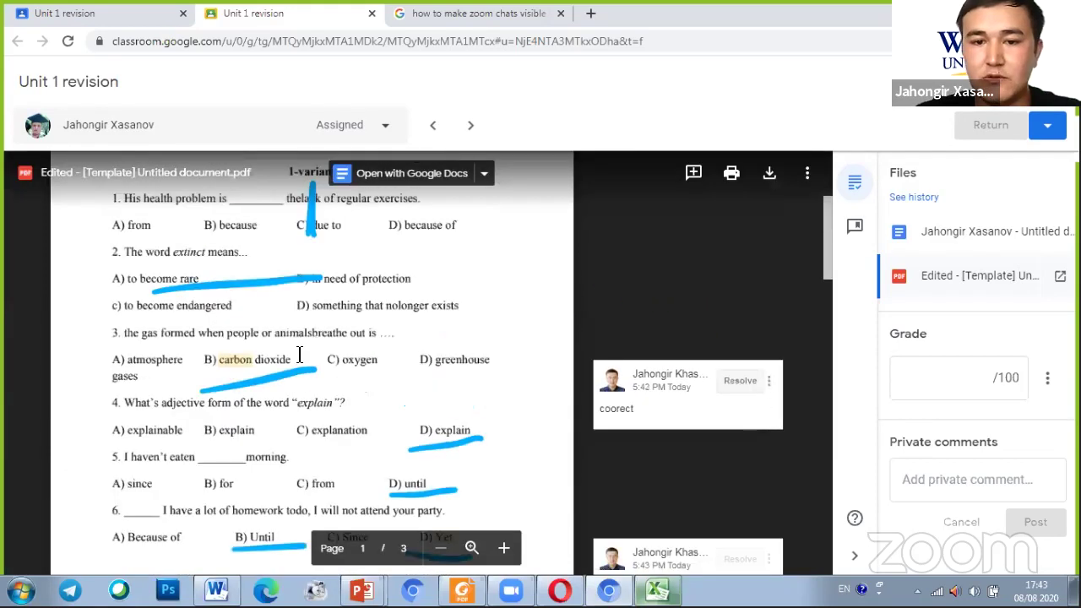
scroll(441, 401, "up", 2)
left_click(920, 379)
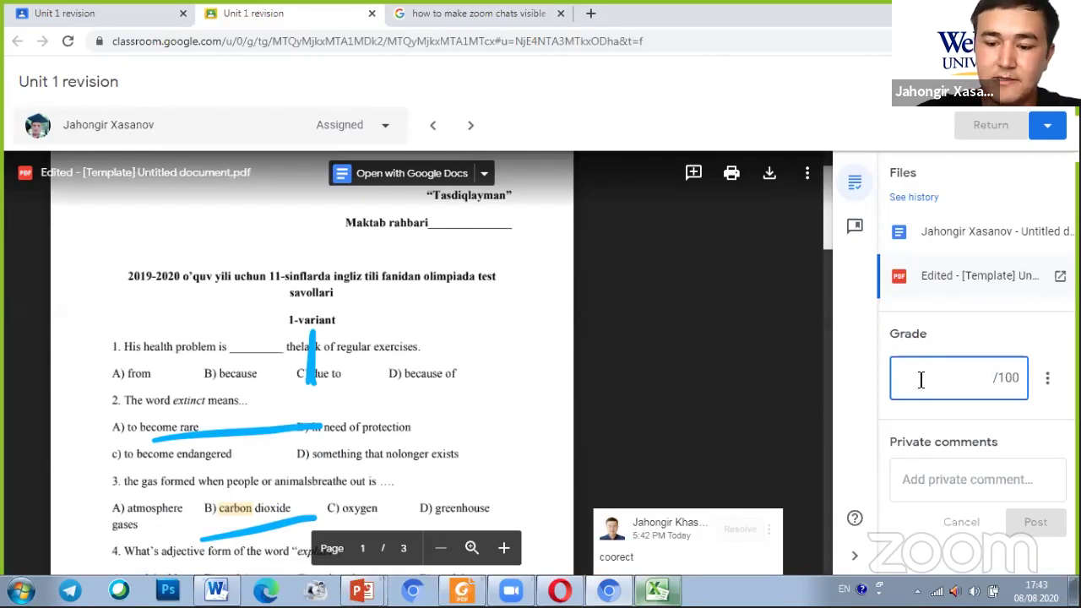
Enter a 70/100 grade for this student and type the private comment 'goood job'
type("70")
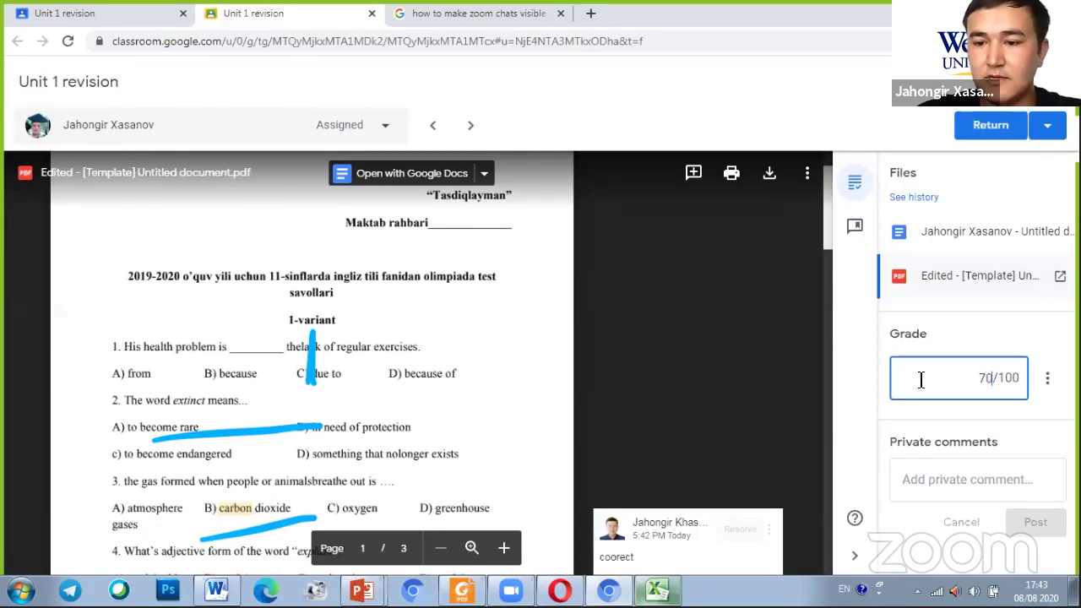
left_click(965, 479)
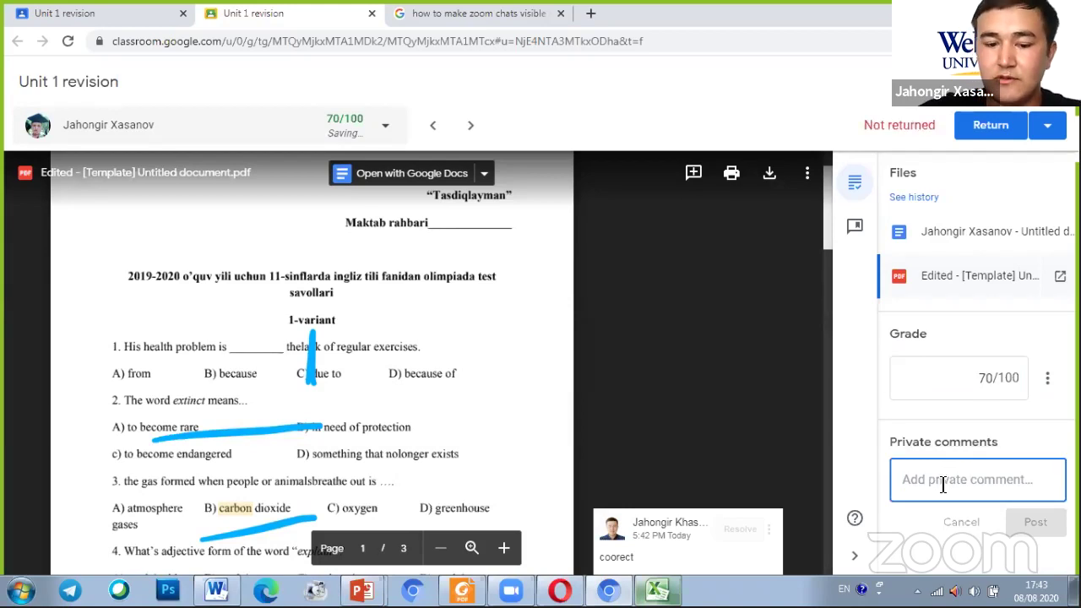
type("goood job")
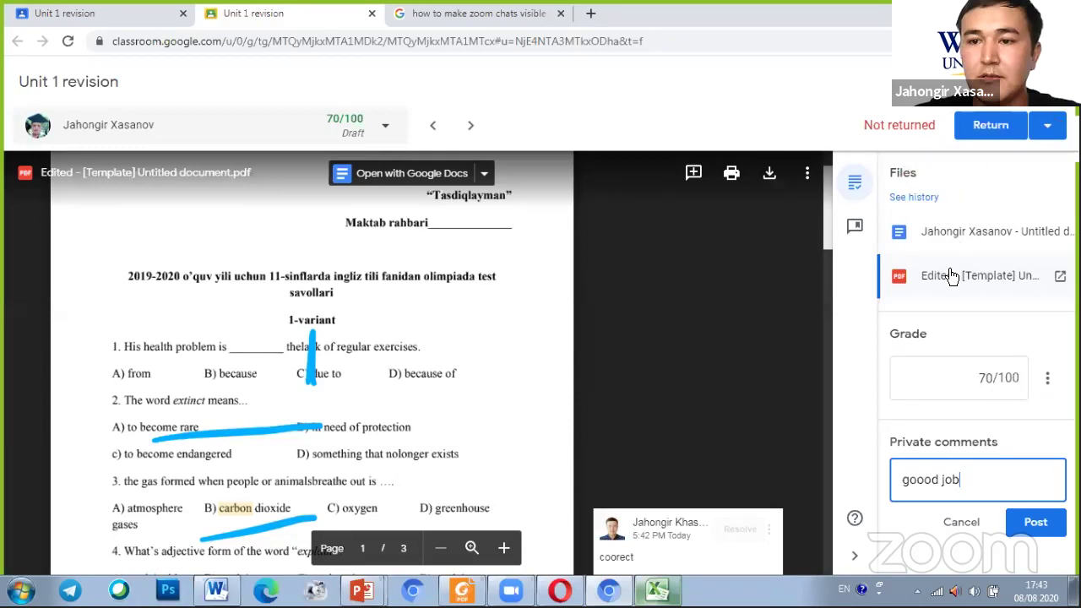
left_click(1000, 124)
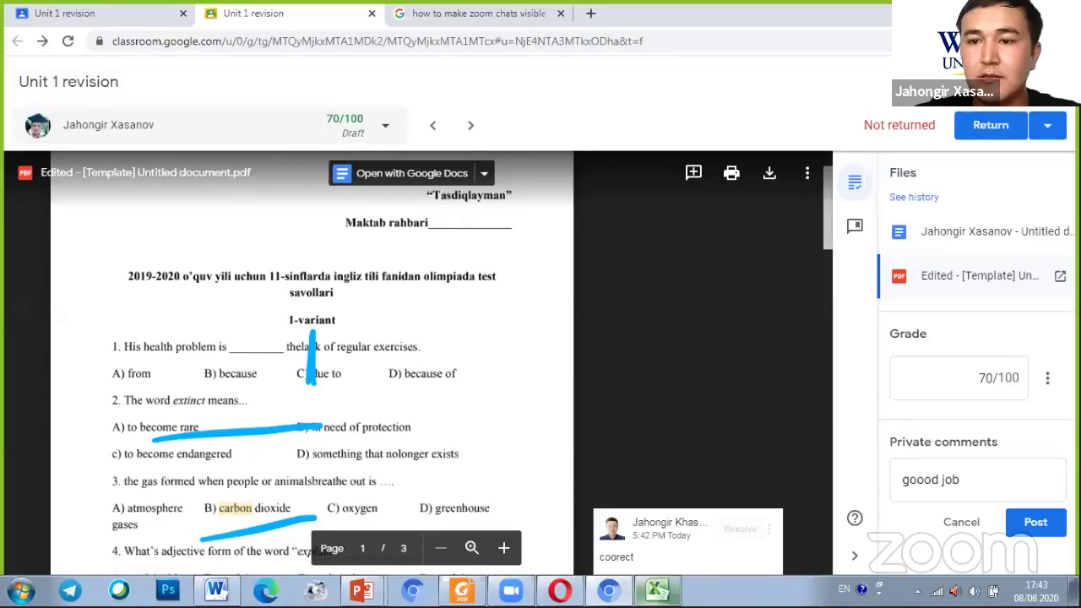
Return only this submission, confirm the return, and post the 'goood job' private comment
left_click(762, 477)
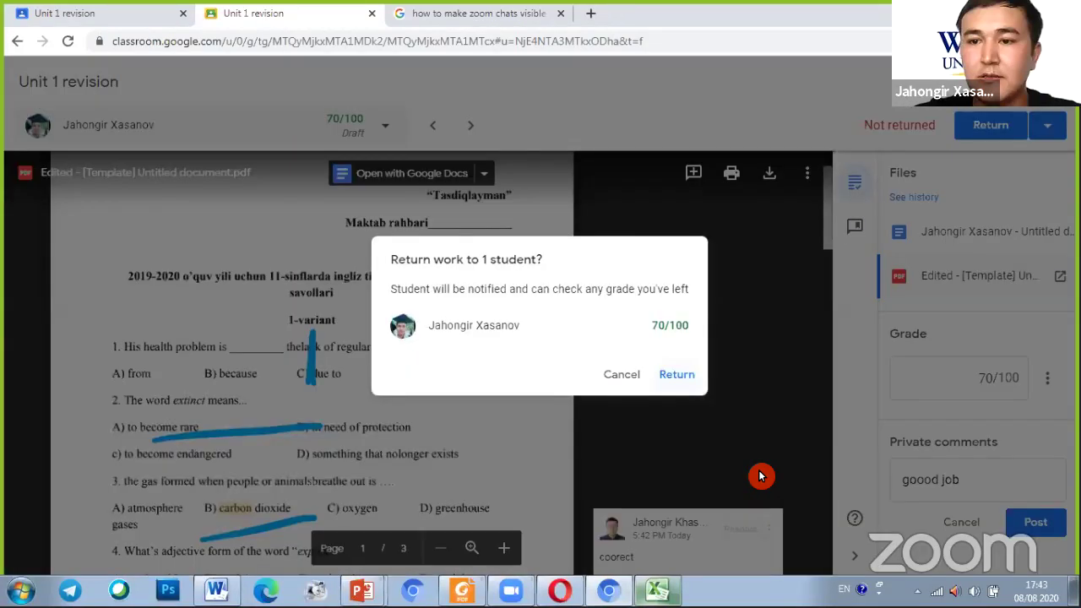
key("Return")
left_click(1029, 537)
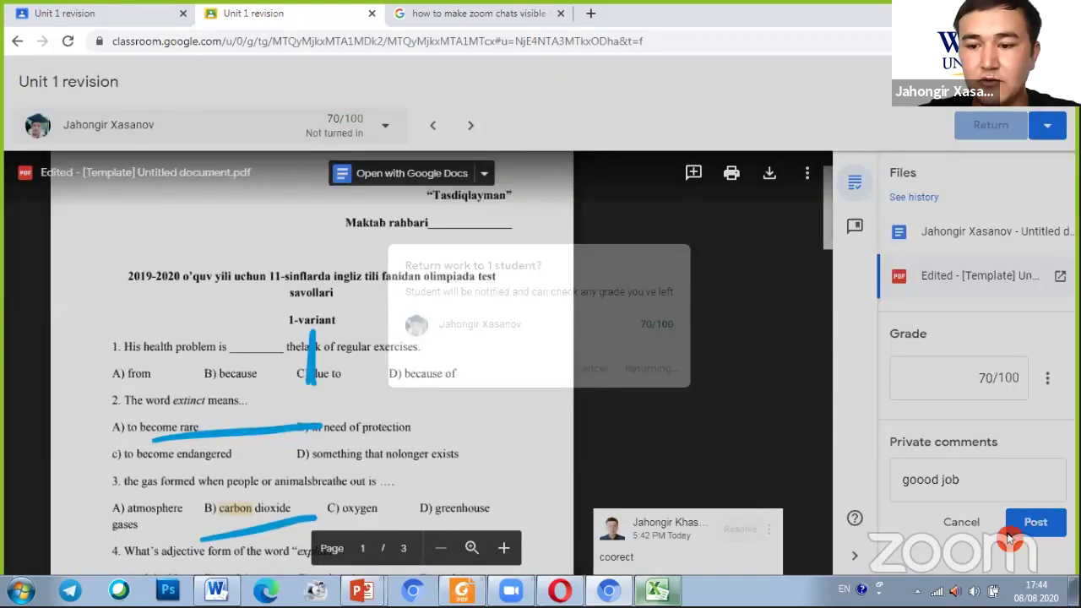
left_click(1023, 533)
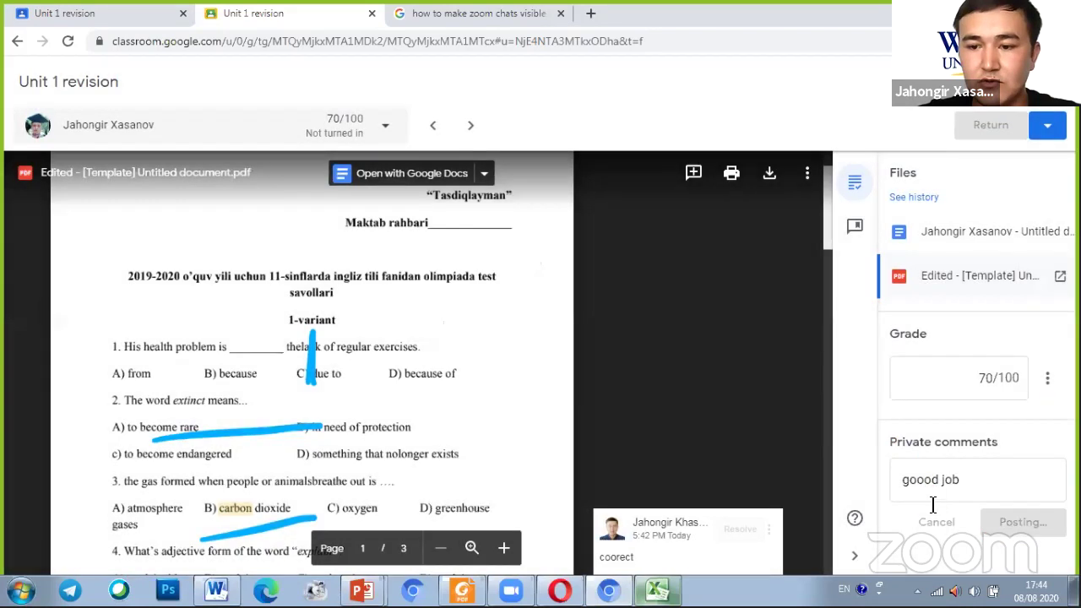
left_click(705, 302)
Step back through earlier students' Unit 1 revision submissions, then switch back to the Student work tab
left_click(434, 175)
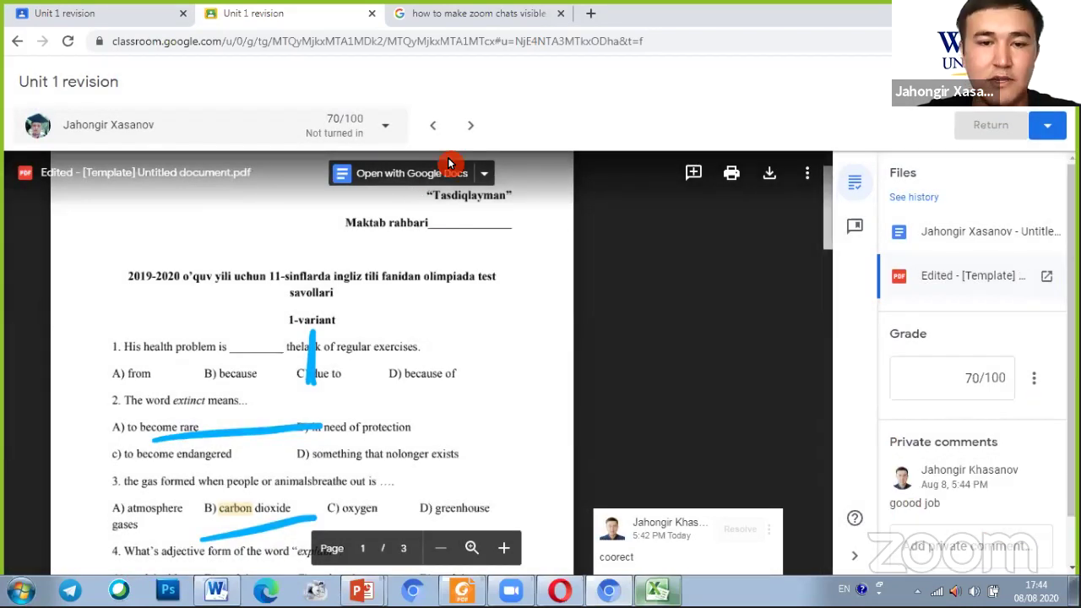
left_click(476, 126)
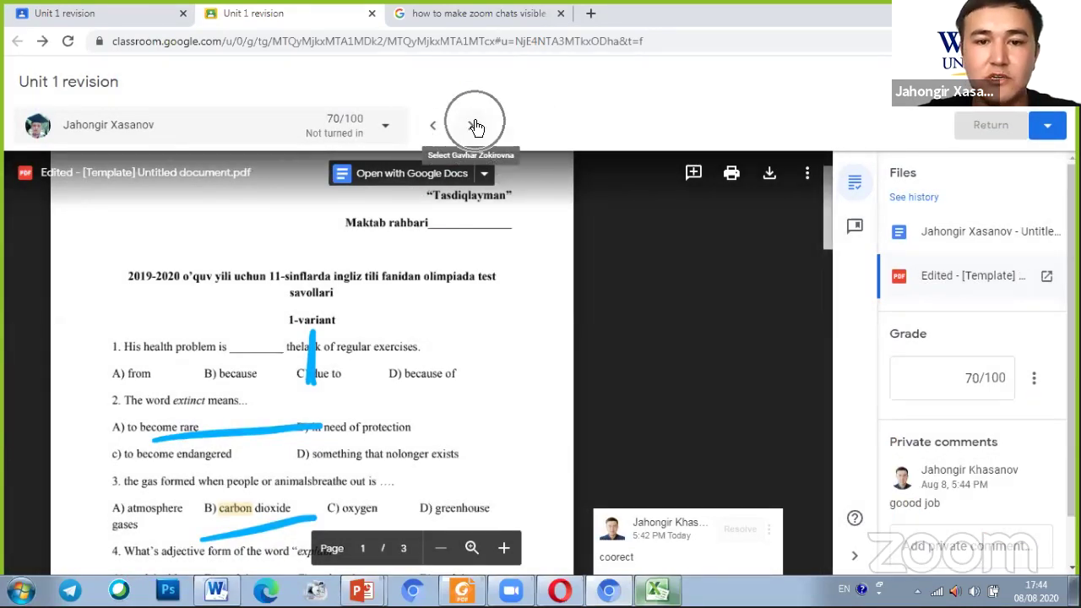
left_click(481, 128)
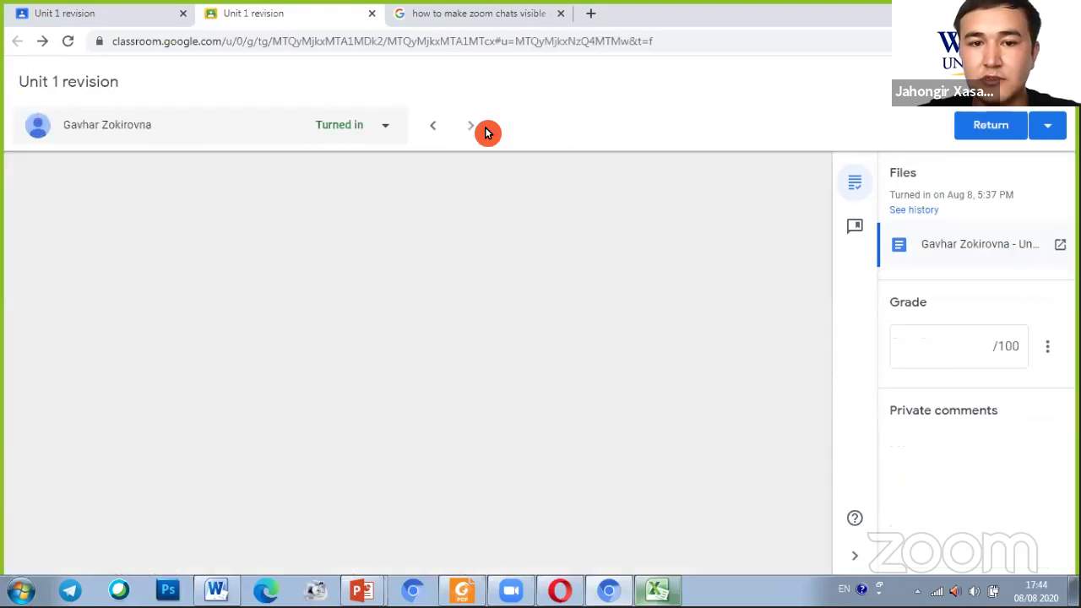
left_click(448, 129)
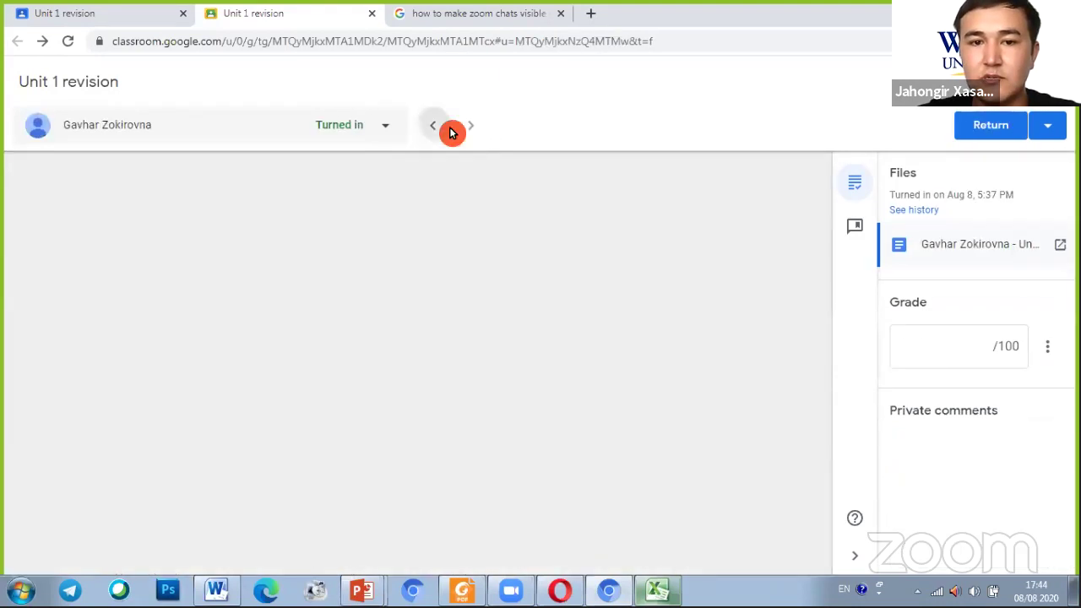
left_click(439, 128)
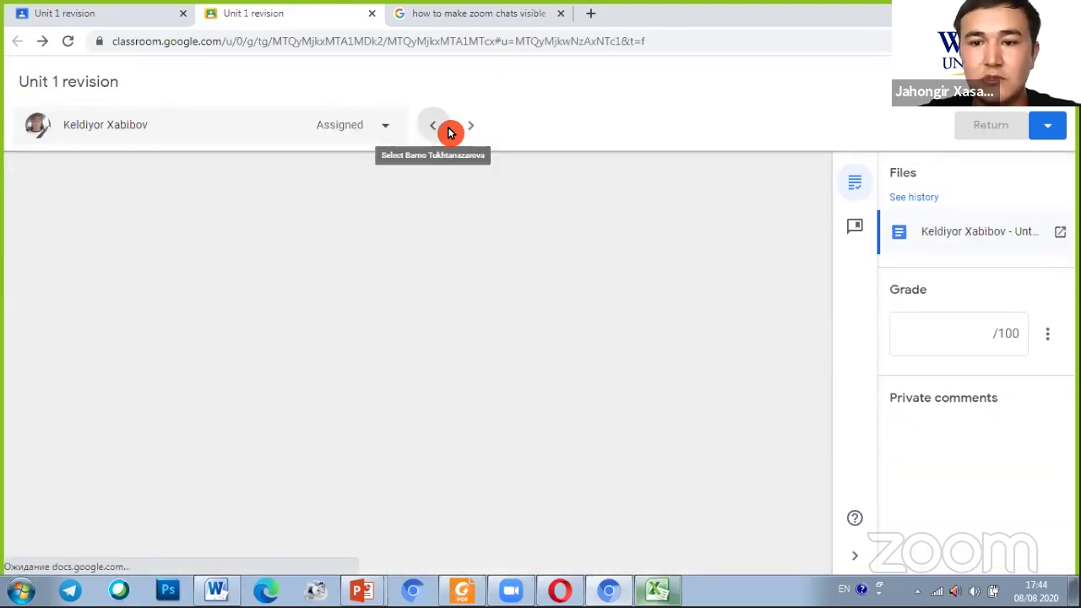
left_click(439, 130)
left_click(439, 131)
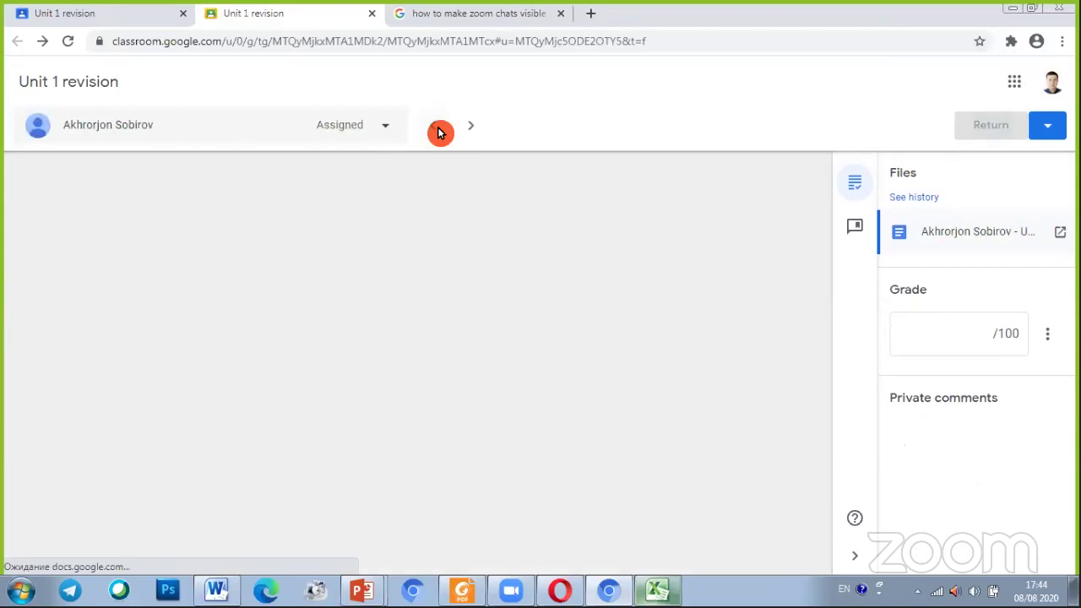
left_click(439, 131)
left_click(1016, 141)
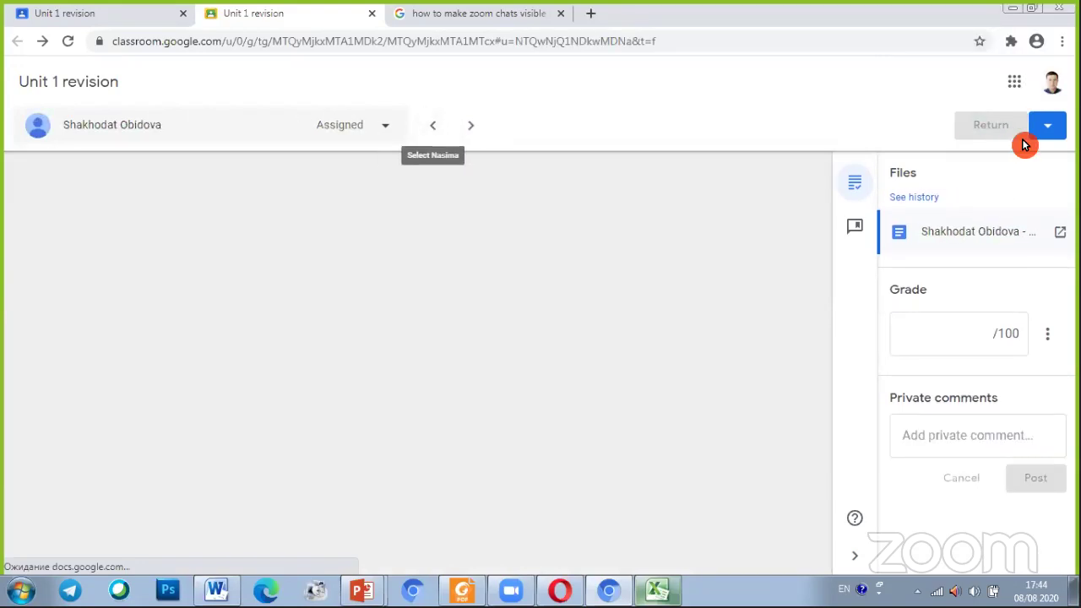
left_click(1057, 133)
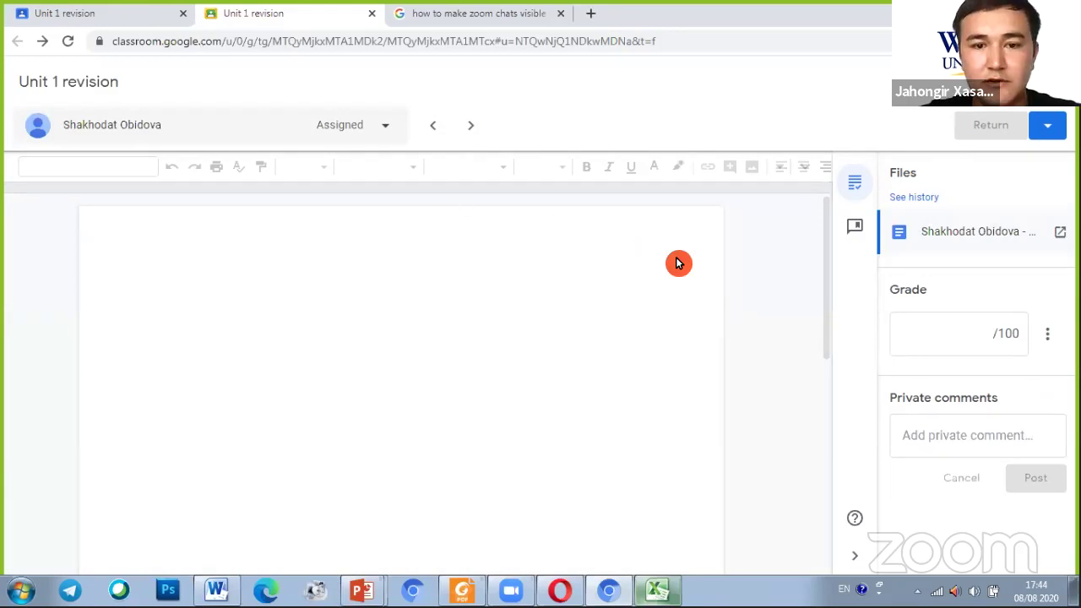
key("ctrl+shift+Tab")
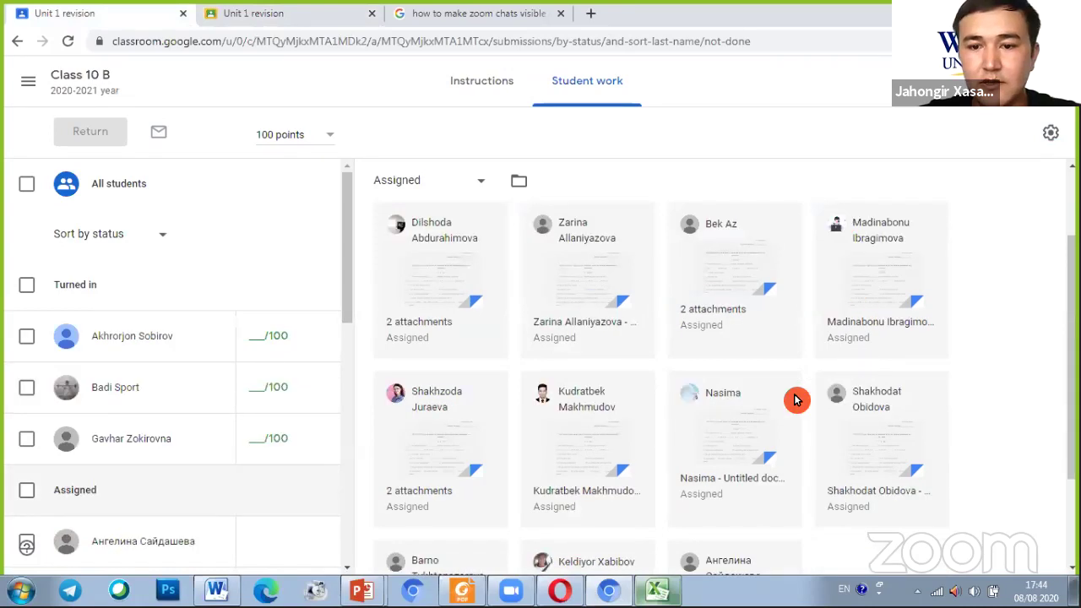
Go to Class 10 B from the navigation menu and select its Grades tab
scroll(559, 385, "down", 2)
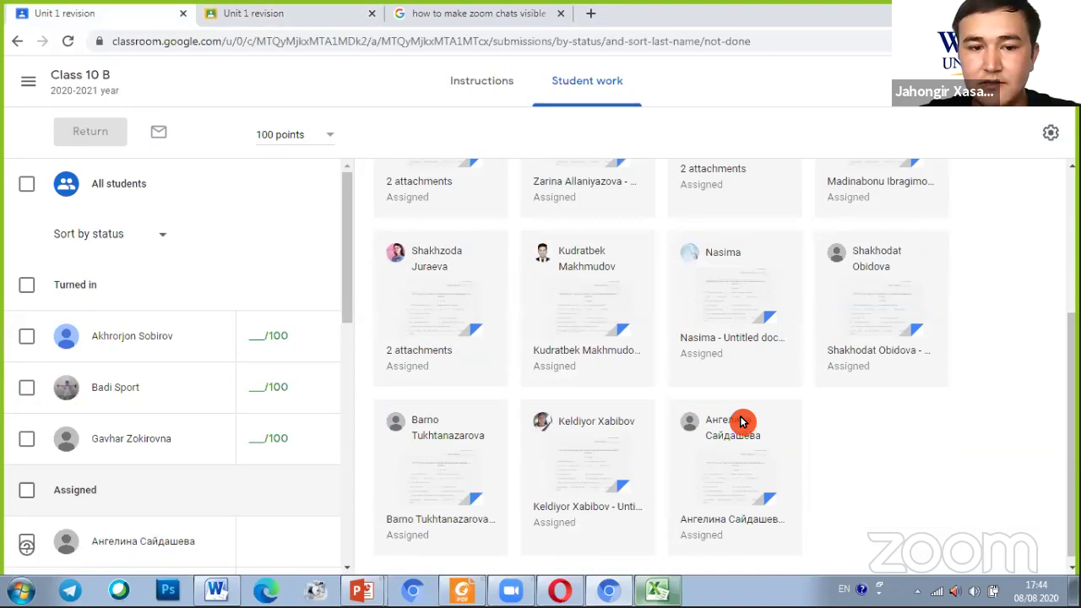
scroll(730, 397, "up", 1)
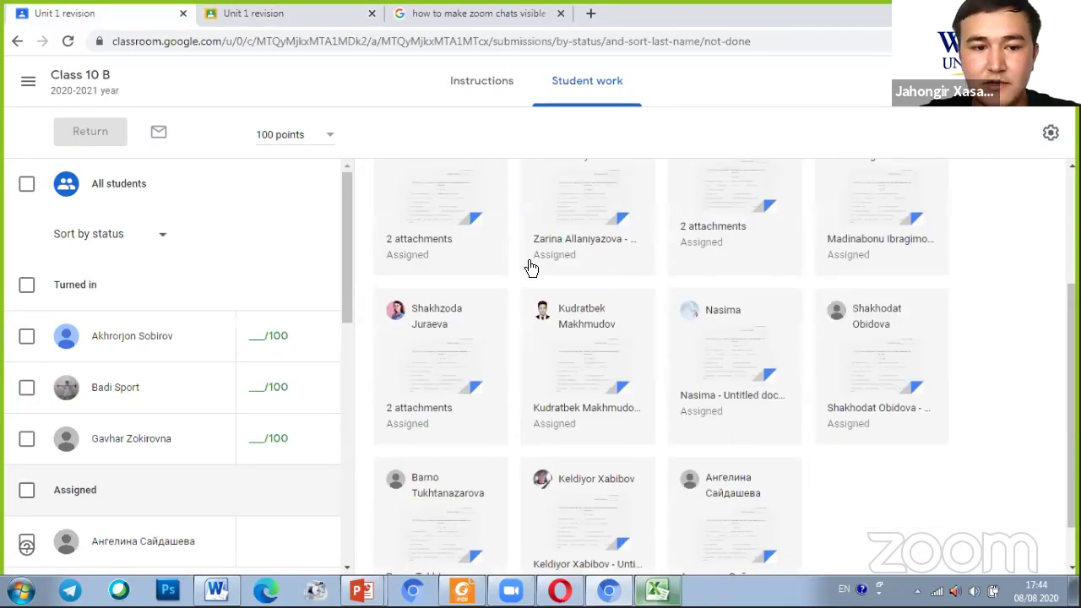
scroll(531, 268, "up", 3)
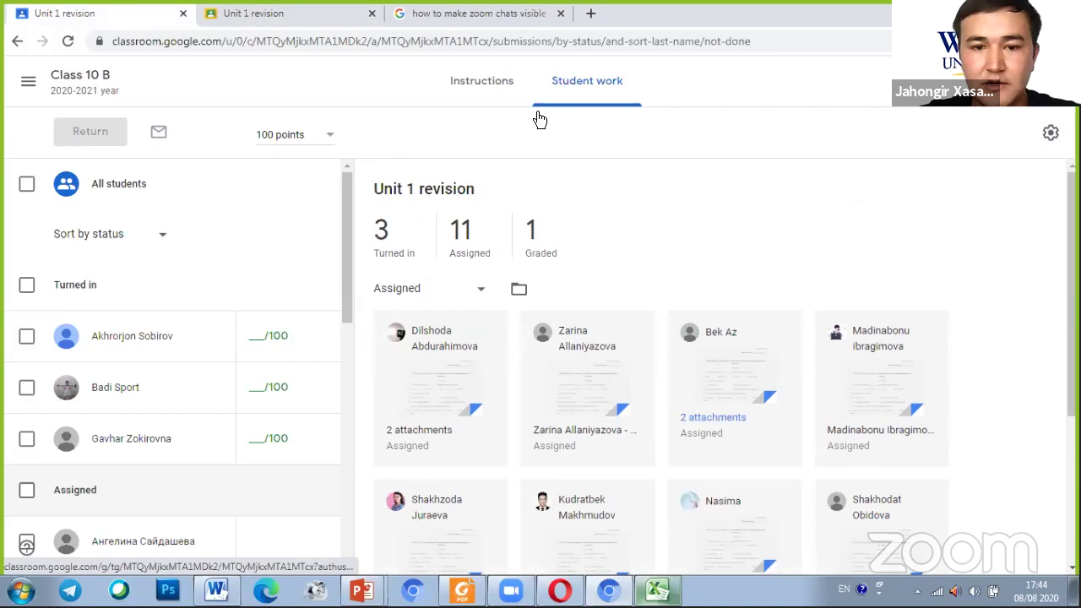
left_click(45, 85)
left_click(28, 81)
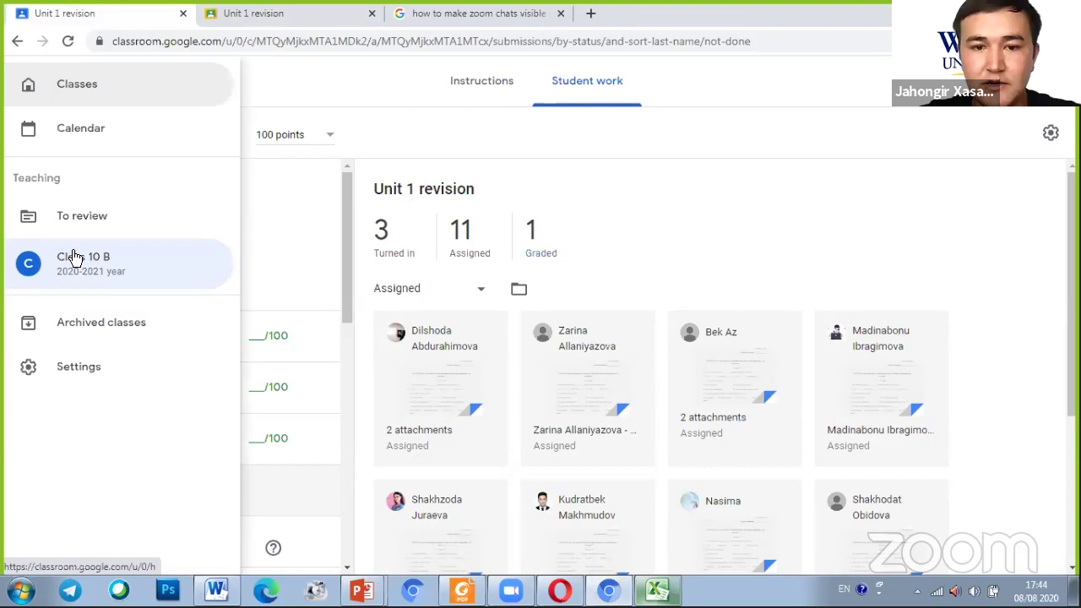
left_click(87, 284)
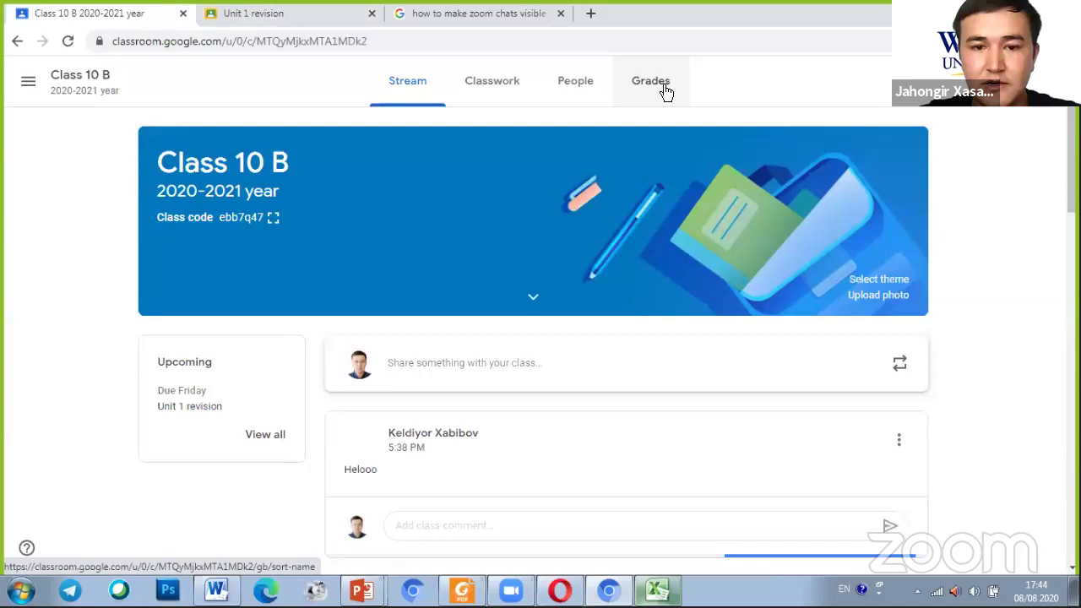
left_click(665, 88)
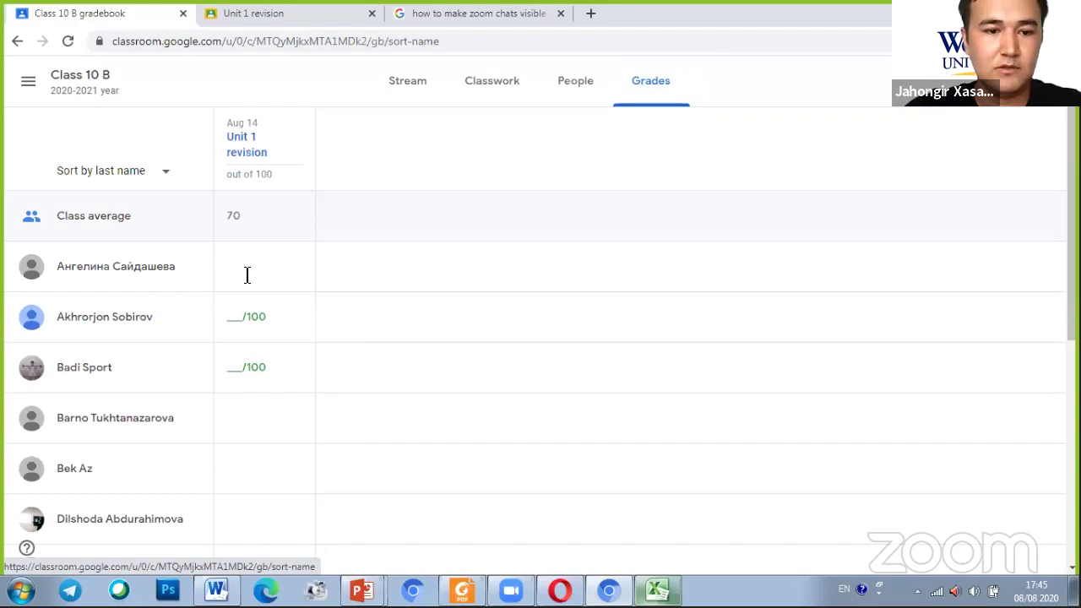
Scroll through the Class 10 B gradebook to review each student's Unit 1 revision grade
scroll(169, 253, "down", 2)
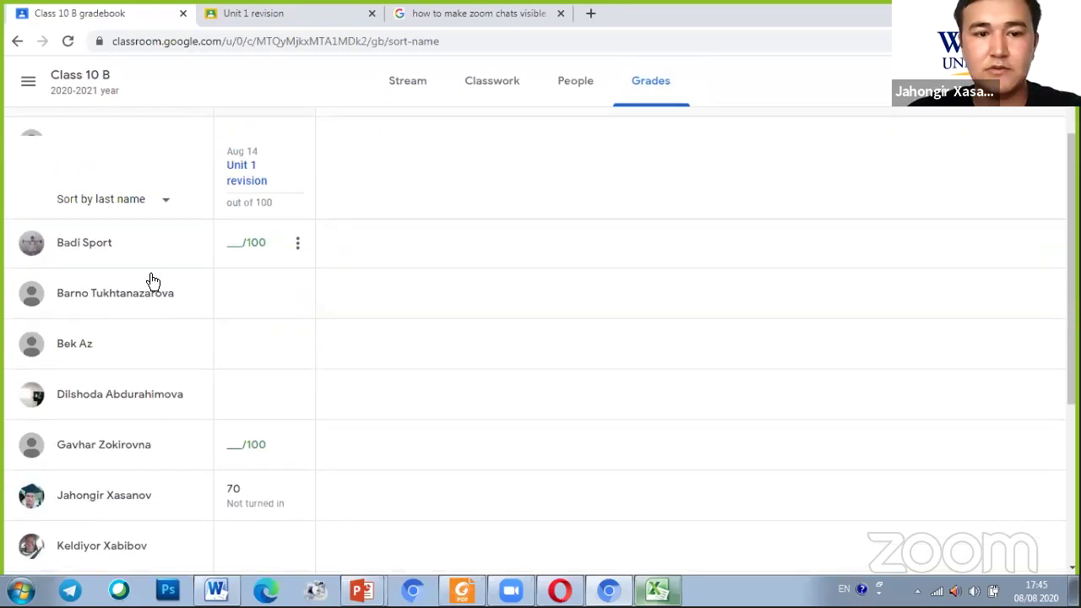
scroll(127, 278, "up", 2)
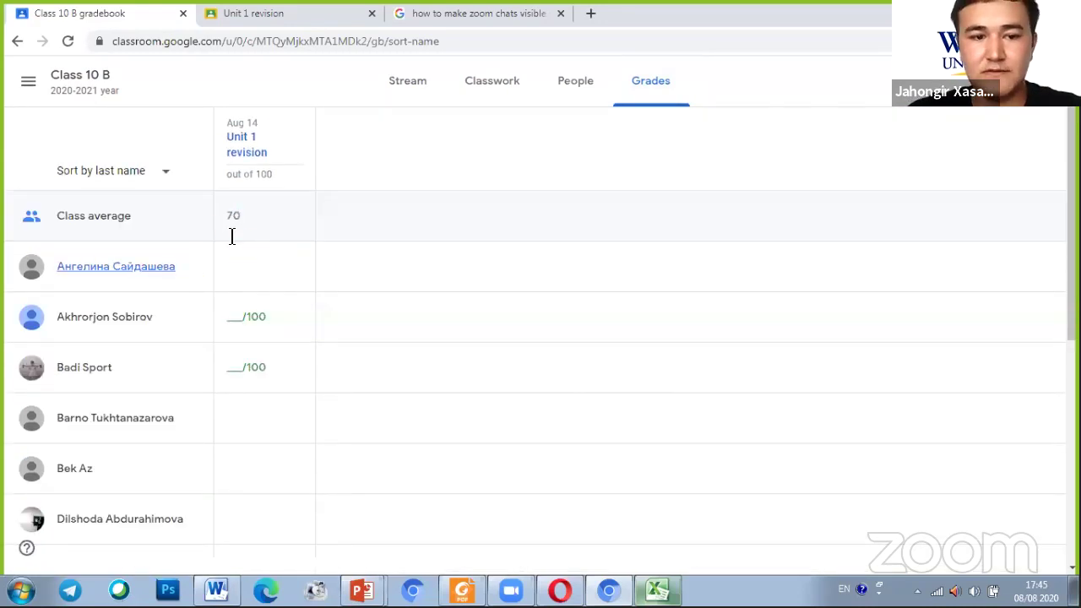
scroll(232, 236, "down", 5)
scroll(197, 439, "down", 2)
scroll(207, 384, "up", 2)
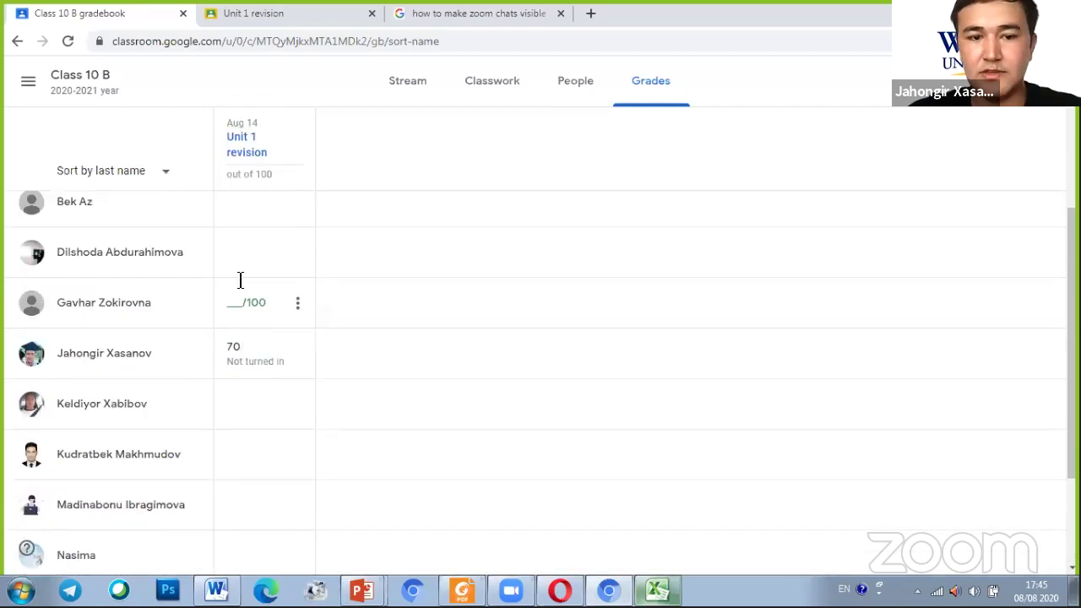
scroll(250, 271, "up", 3)
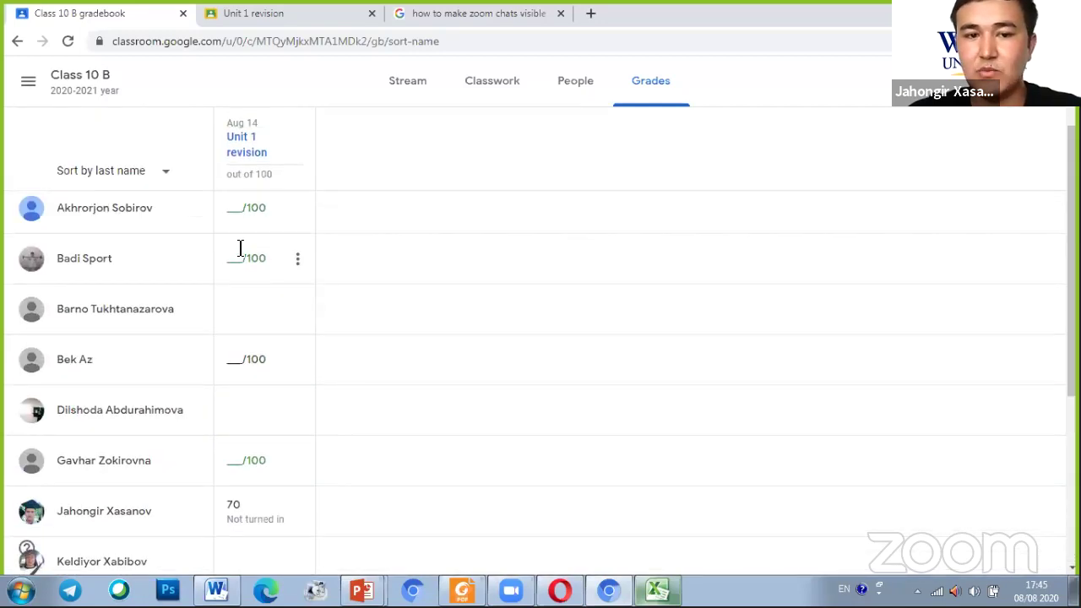
scroll(251, 257, "up", 2)
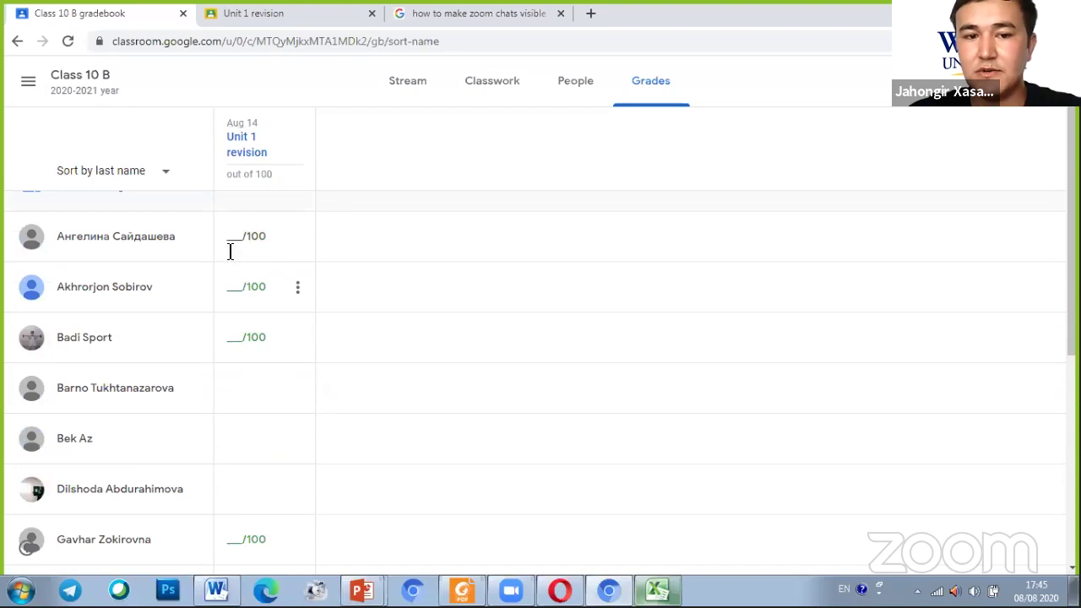
Enter a Unit 1 revision grade of 100 for each of the first two students
left_click(245, 237)
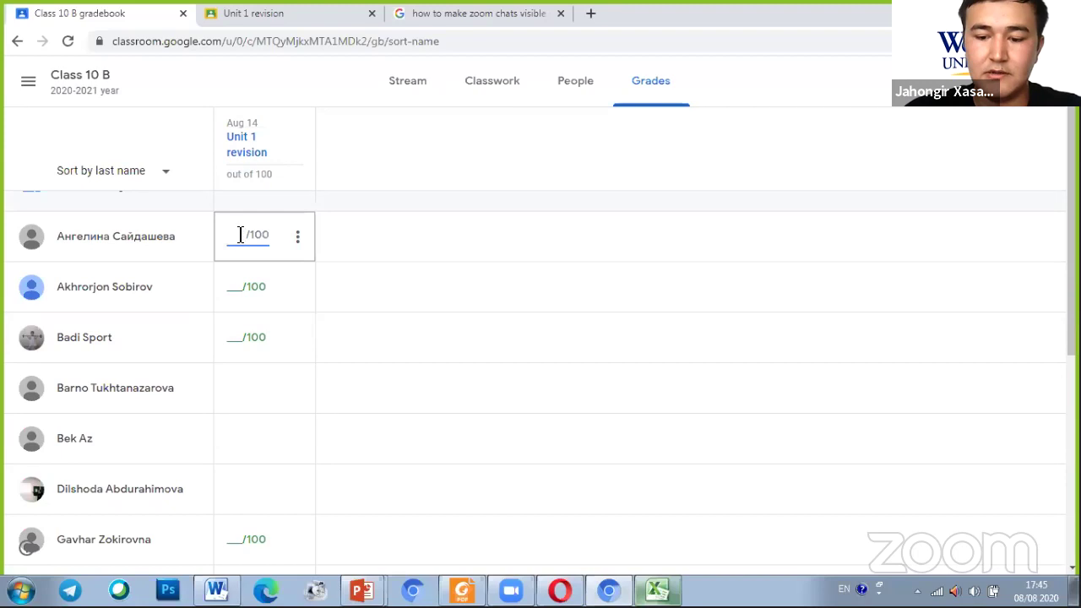
type("100")
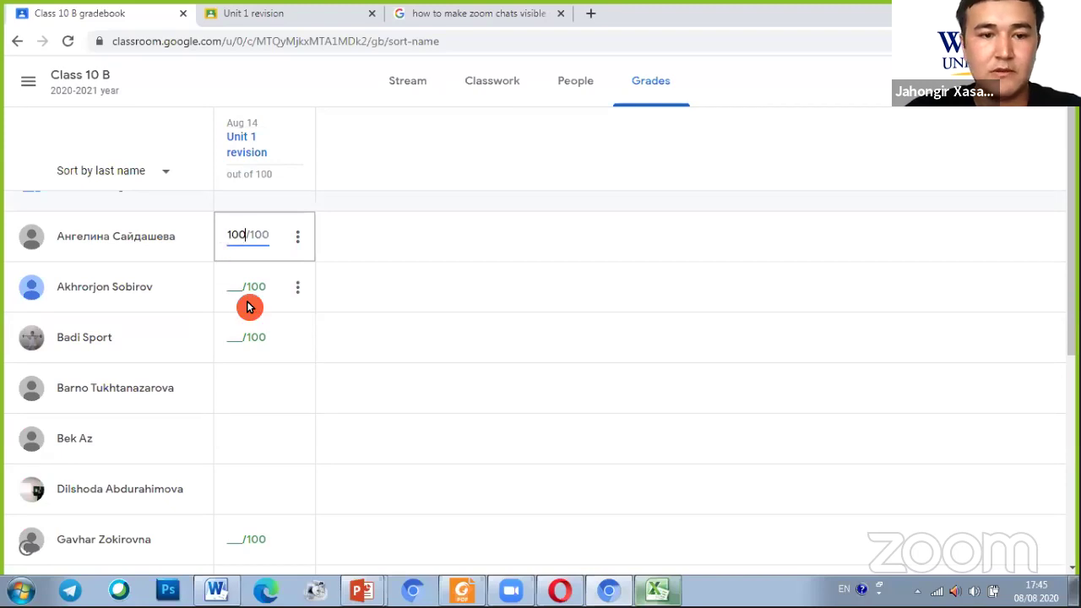
left_click(239, 295)
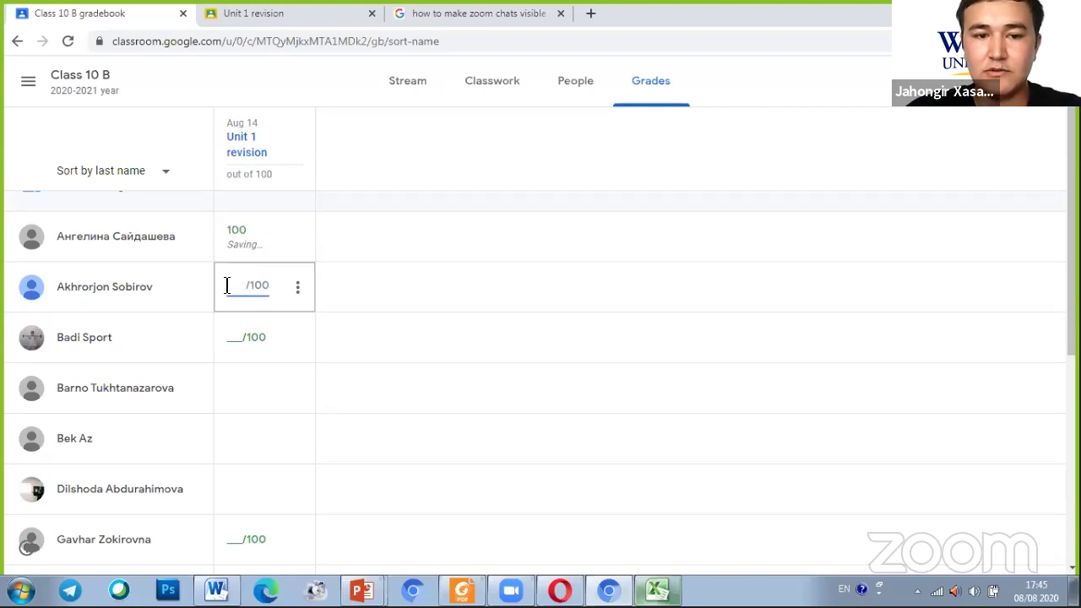
type("100")
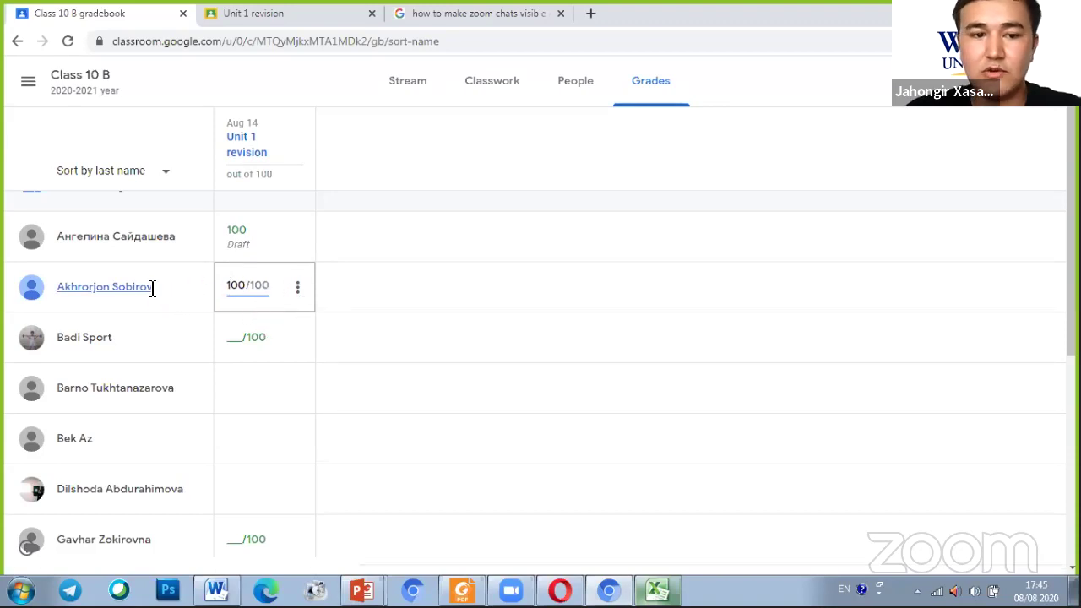
left_click(297, 288)
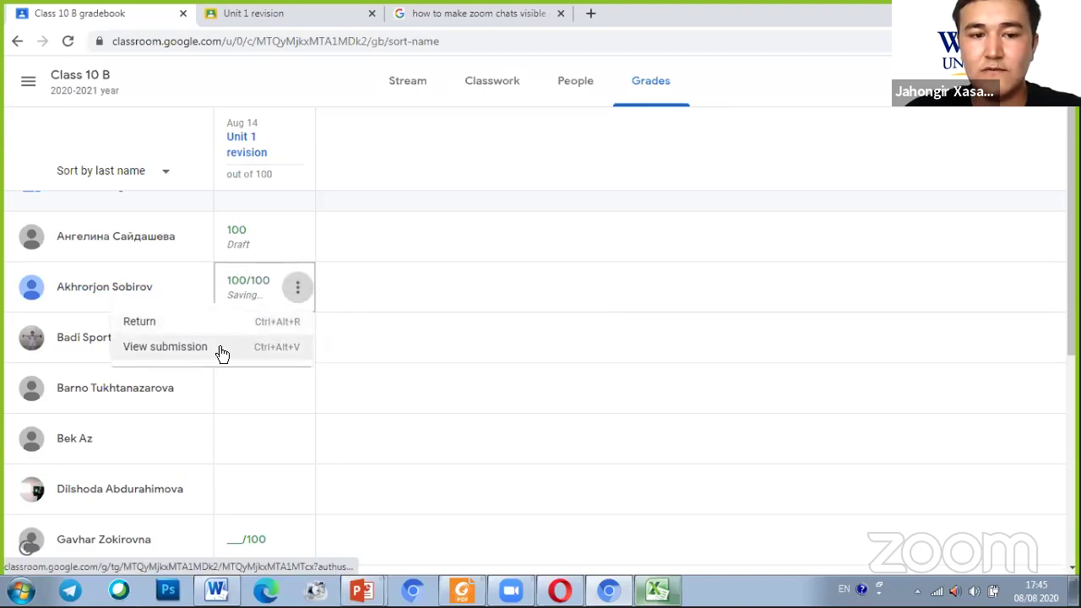
left_click(171, 346)
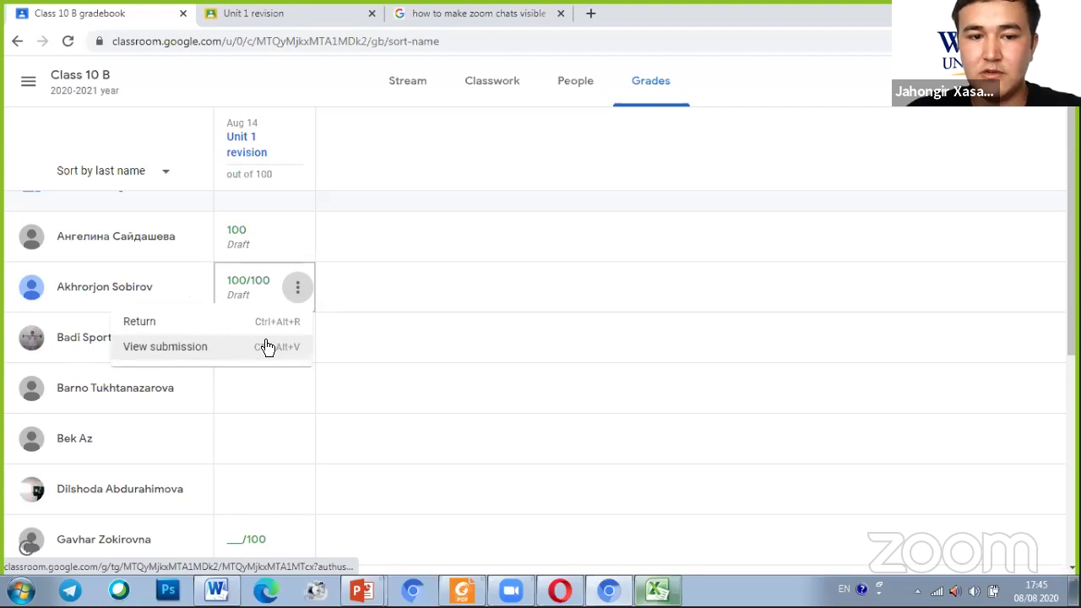
left_click(470, 292)
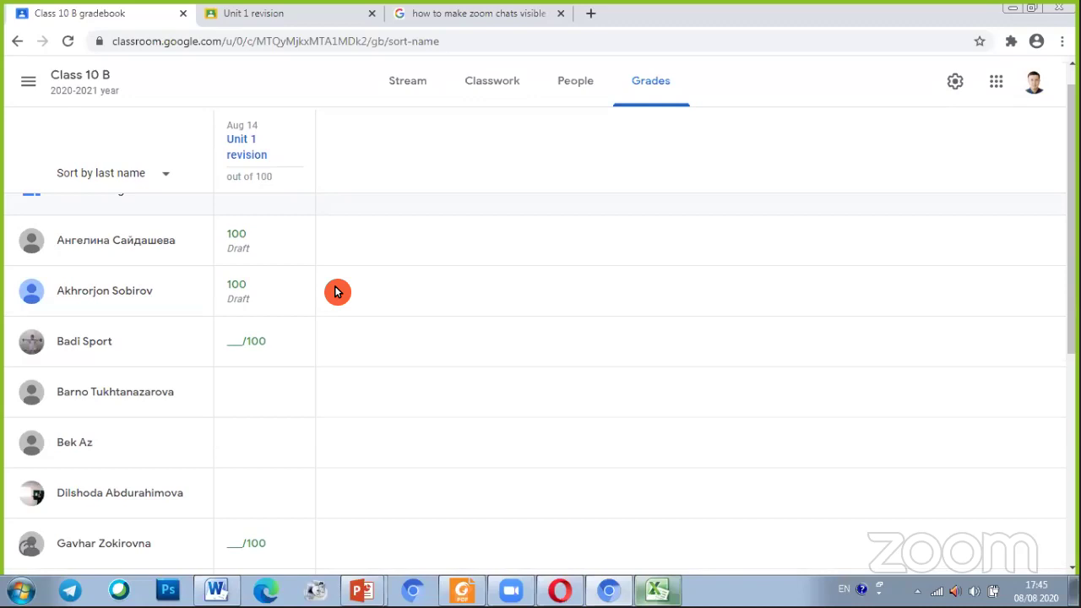
Scroll the gradebook back to the top and stop sharing the screen in Zoom
scroll(334, 291, "up", 1)
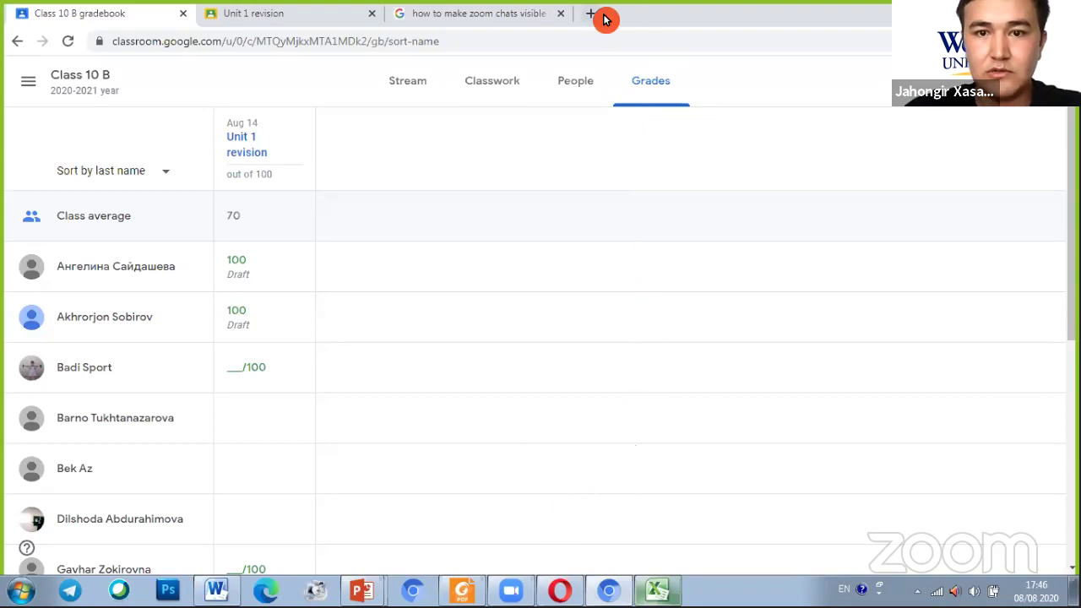
left_click(543, 66)
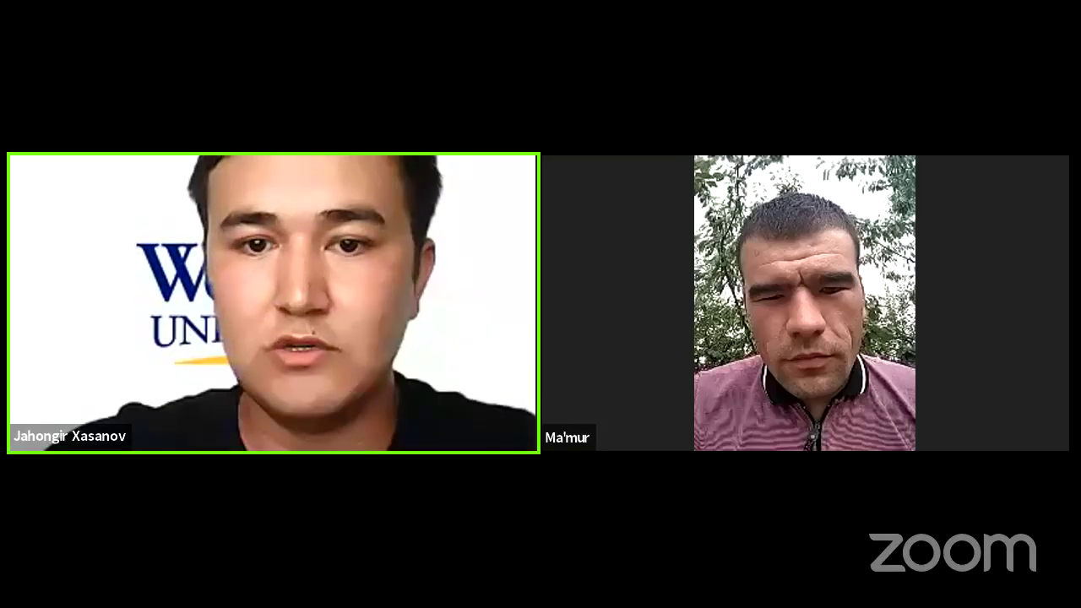
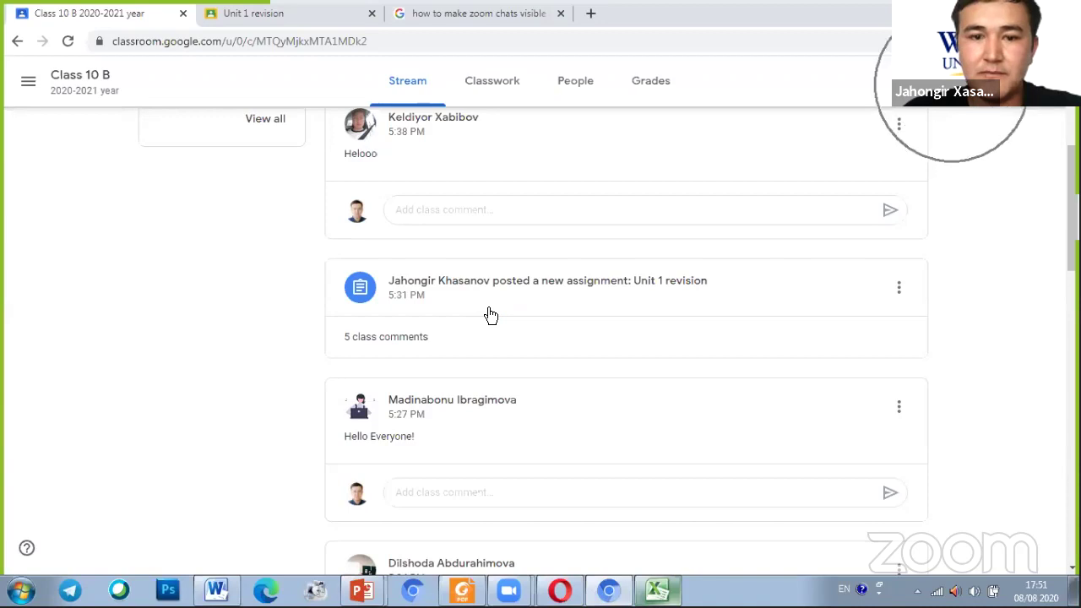
Open Class 10 B's settings and look over the General details: section, room 406, subject English
scroll(530, 314, "down", 2)
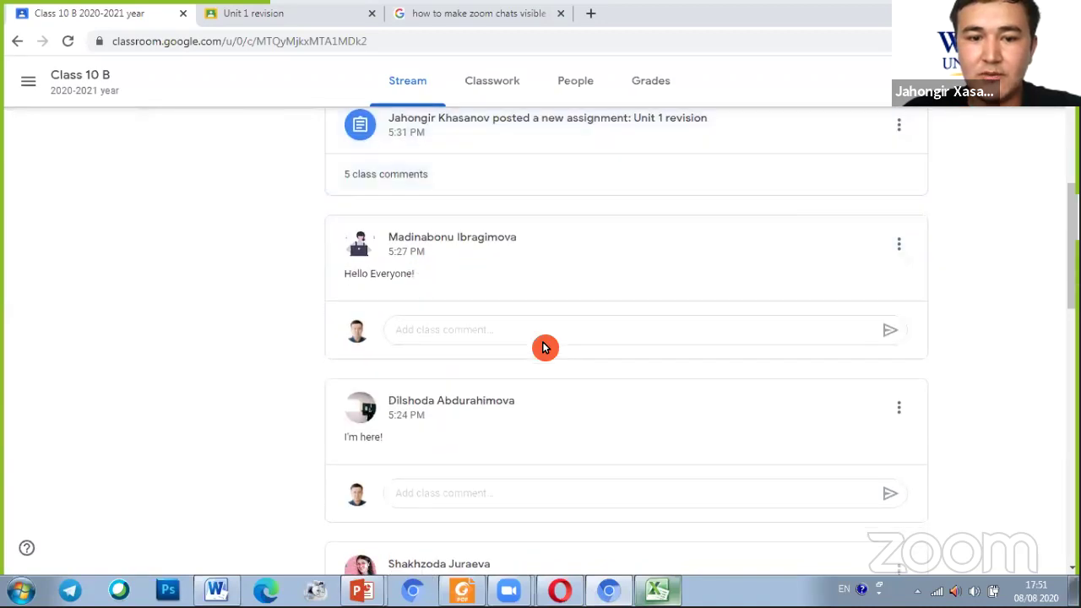
scroll(507, 354, "down", 3)
scroll(591, 376, "up", 2)
scroll(675, 321, "up", 2)
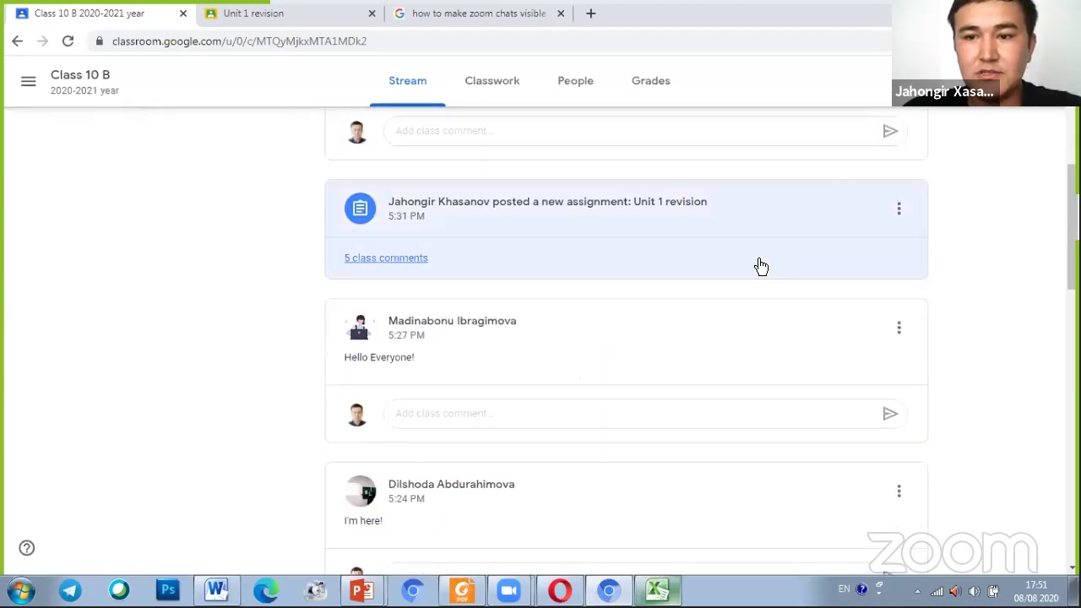
scroll(718, 190, "up", 2)
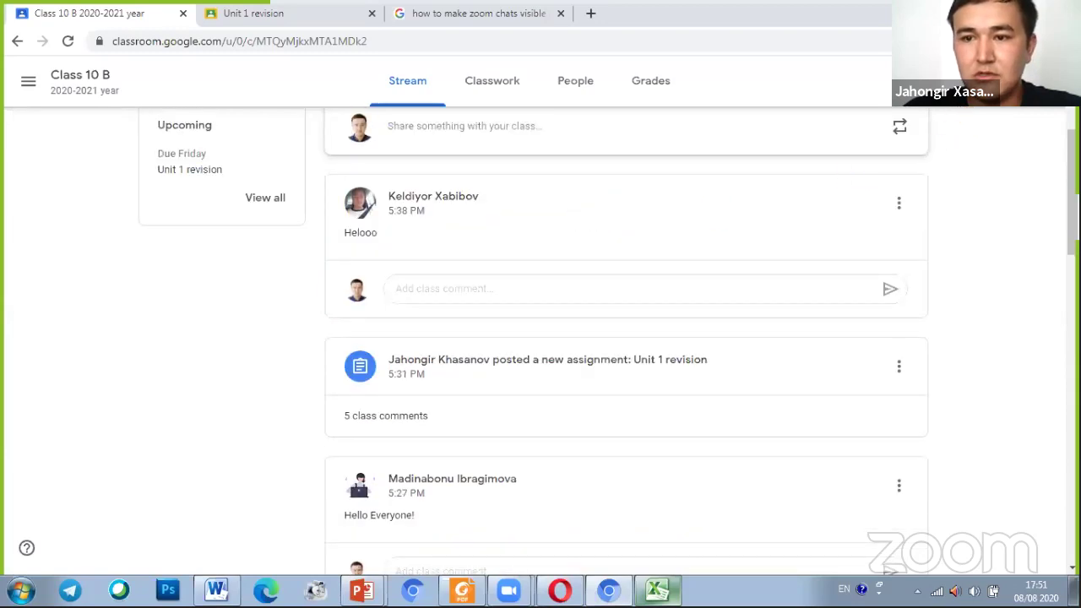
left_click(954, 85)
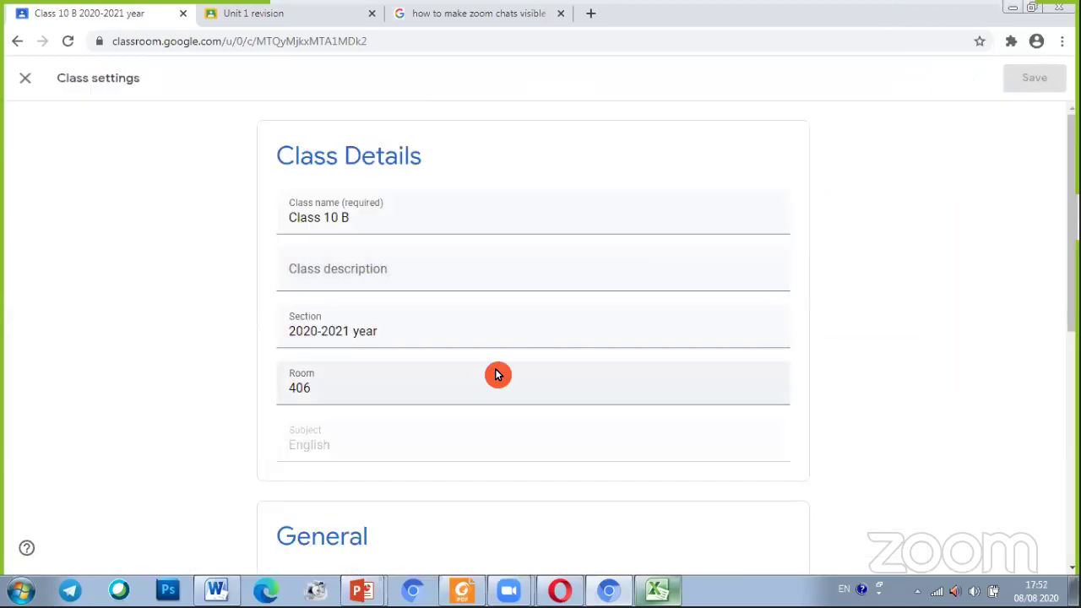
scroll(506, 367, "down", 6)
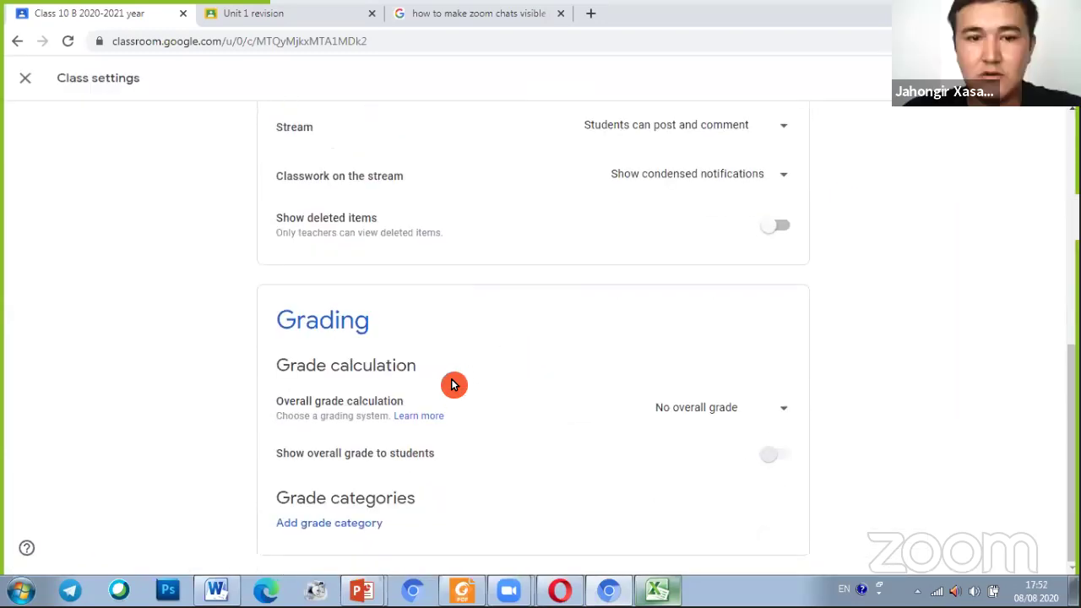
scroll(414, 198, "up", 4)
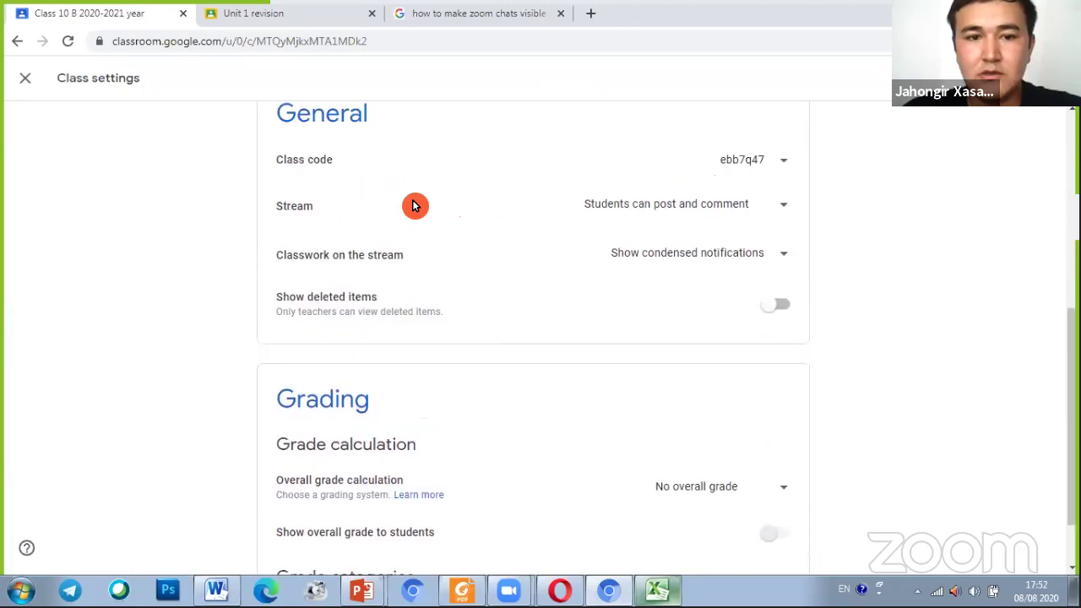
scroll(413, 208, "down", 3)
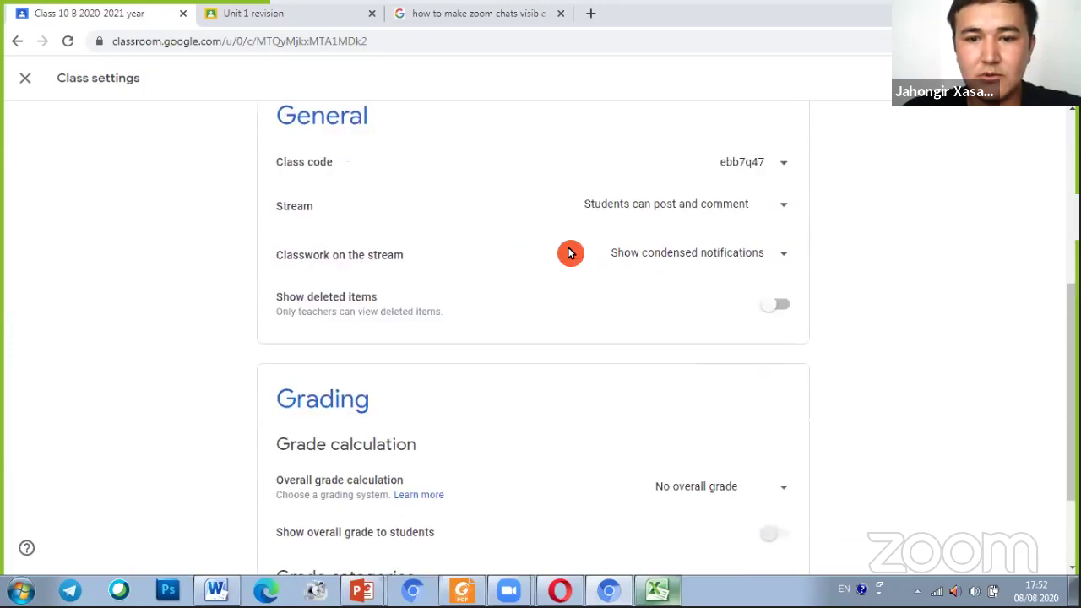
left_click(302, 210)
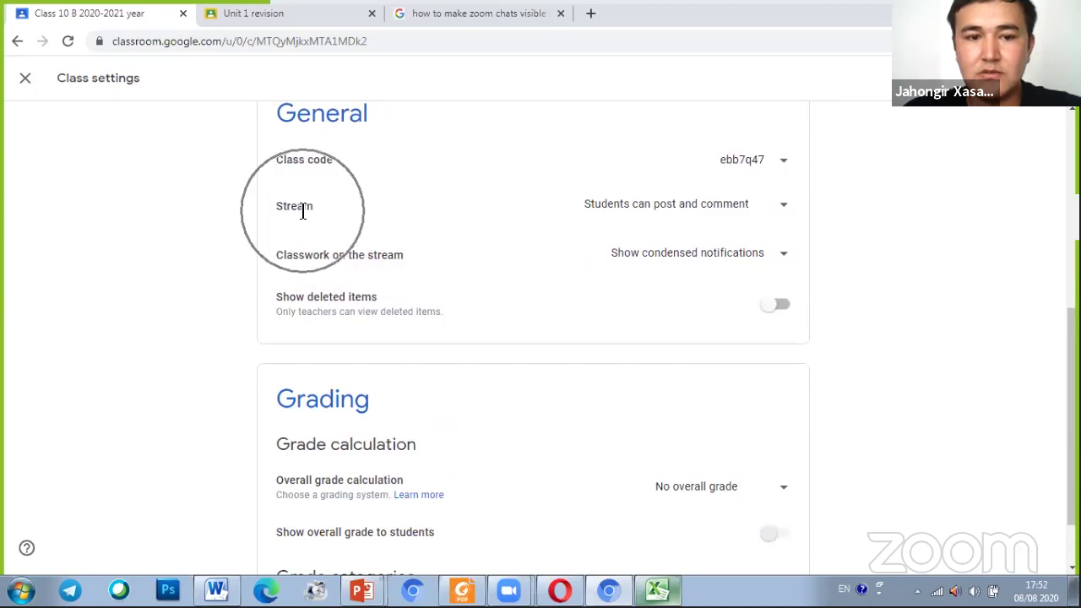
left_click(302, 211)
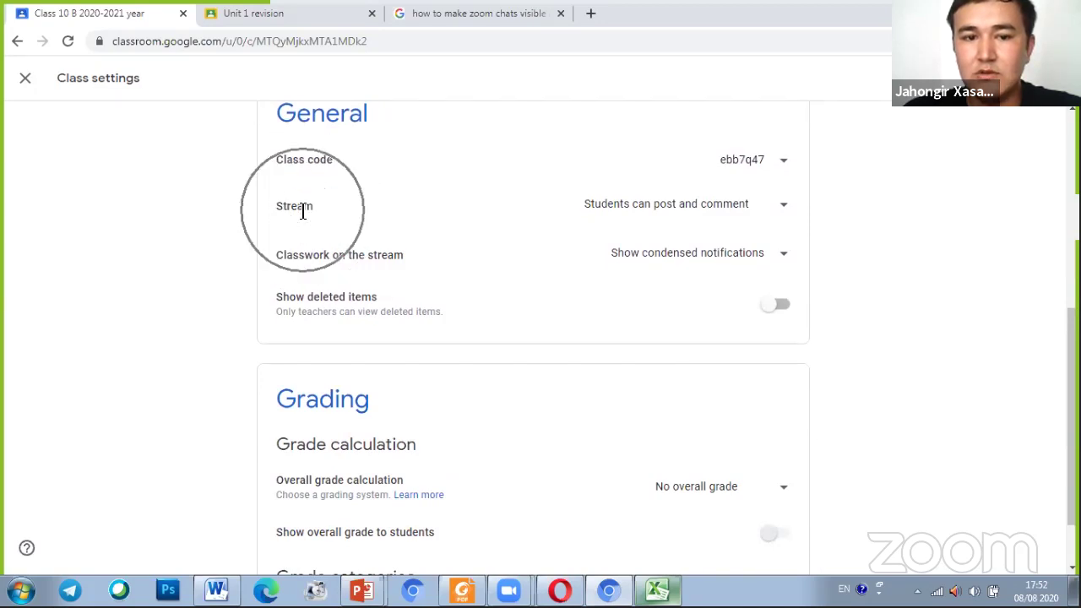
Review the Stream posting-permission choices and close them without changing anything
left_click(783, 208)
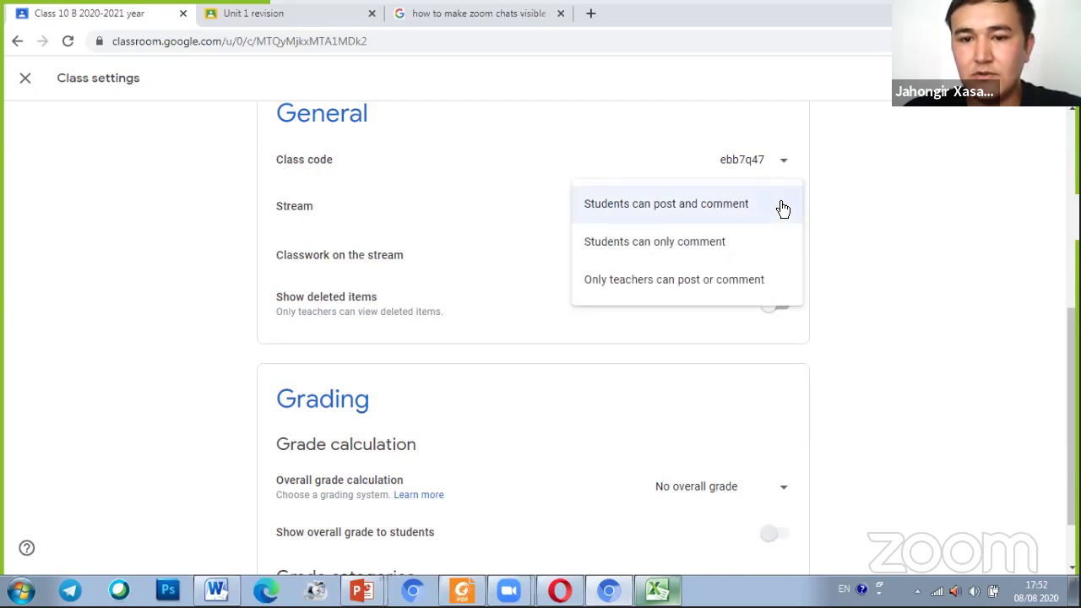
left_click(699, 253)
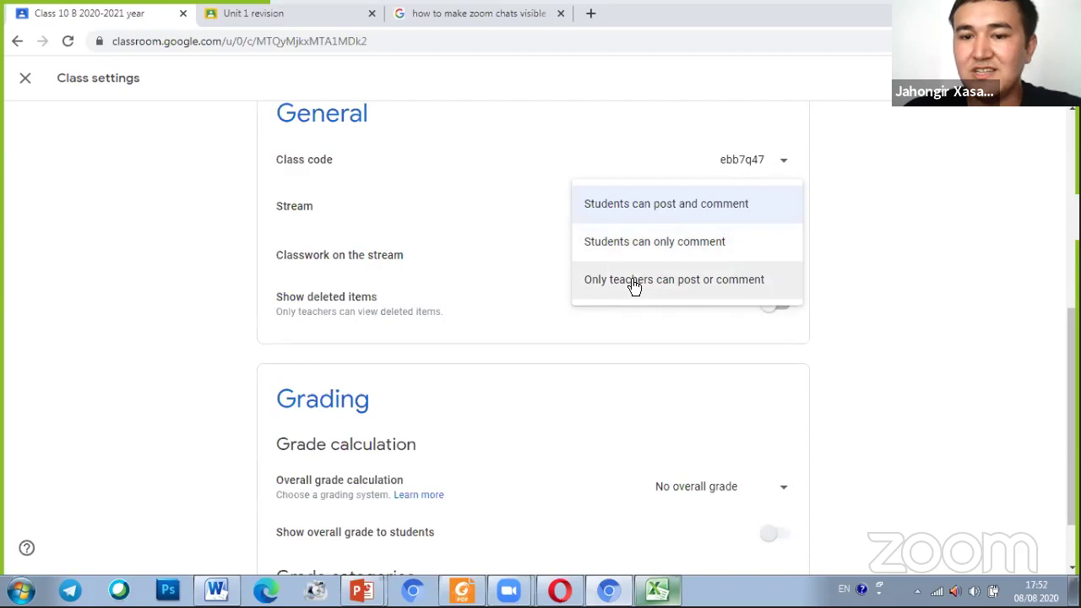
left_click(691, 286)
left_click(716, 290)
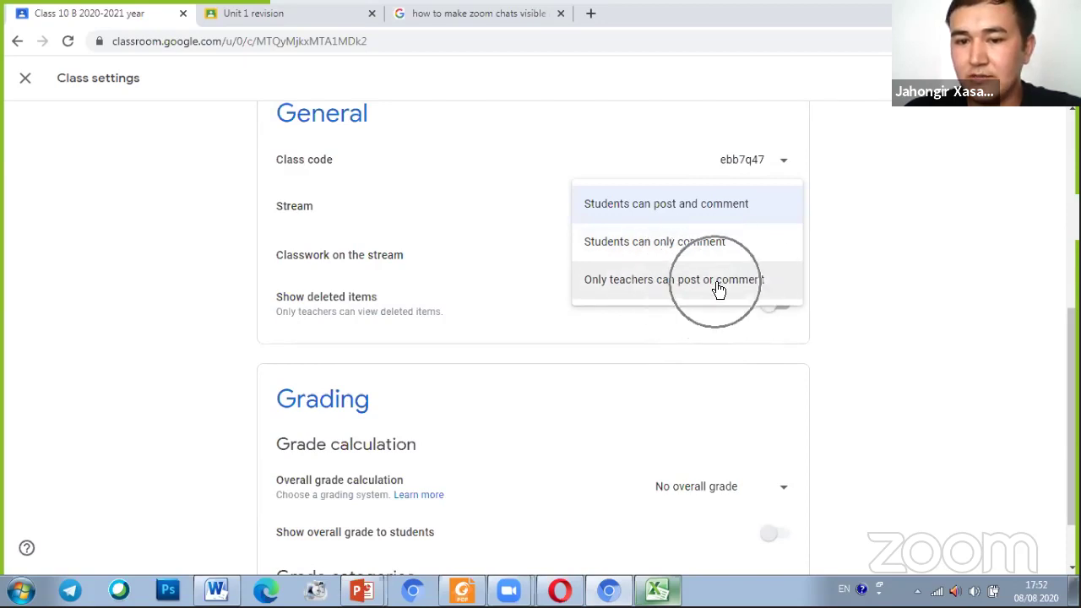
key("ctrl")
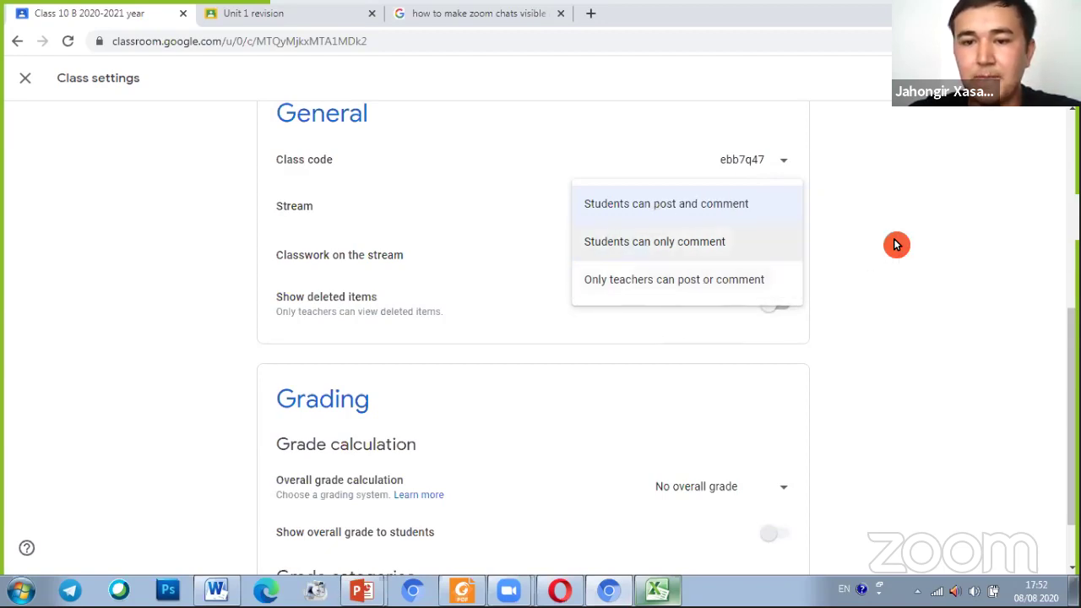
left_click(856, 238)
Check the class code options and close them without choosing one
scroll(781, 229, "up", 1)
left_click(782, 237)
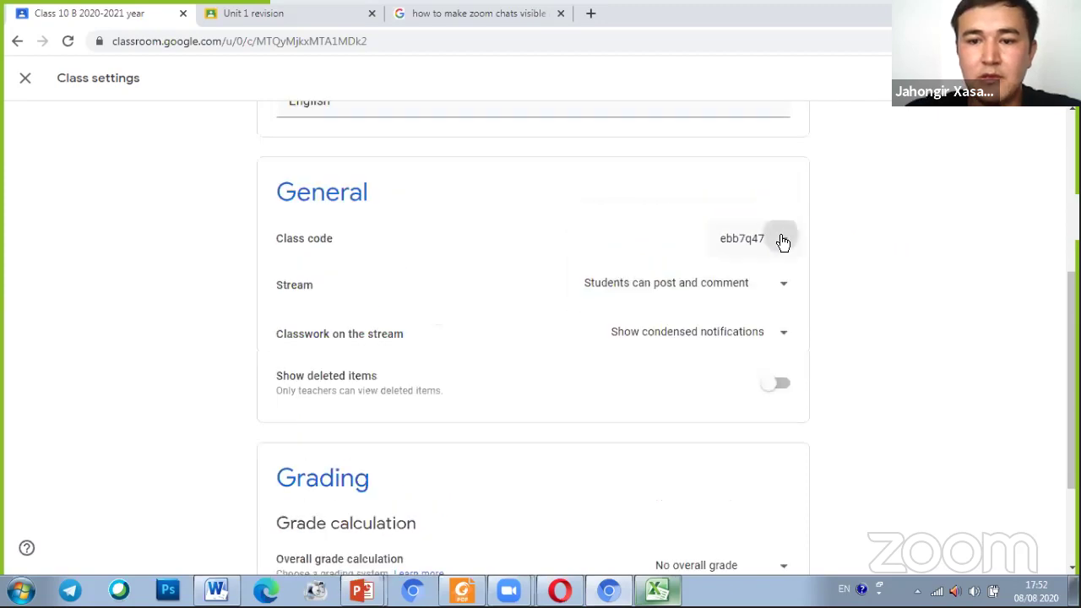
left_click(893, 287)
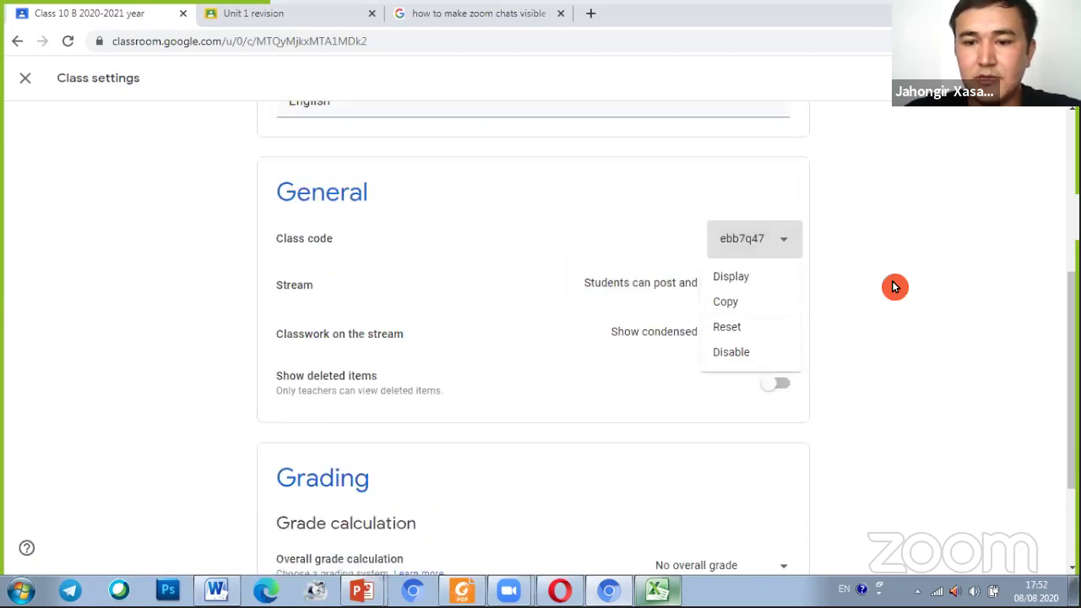
scroll(874, 233, "up", 4)
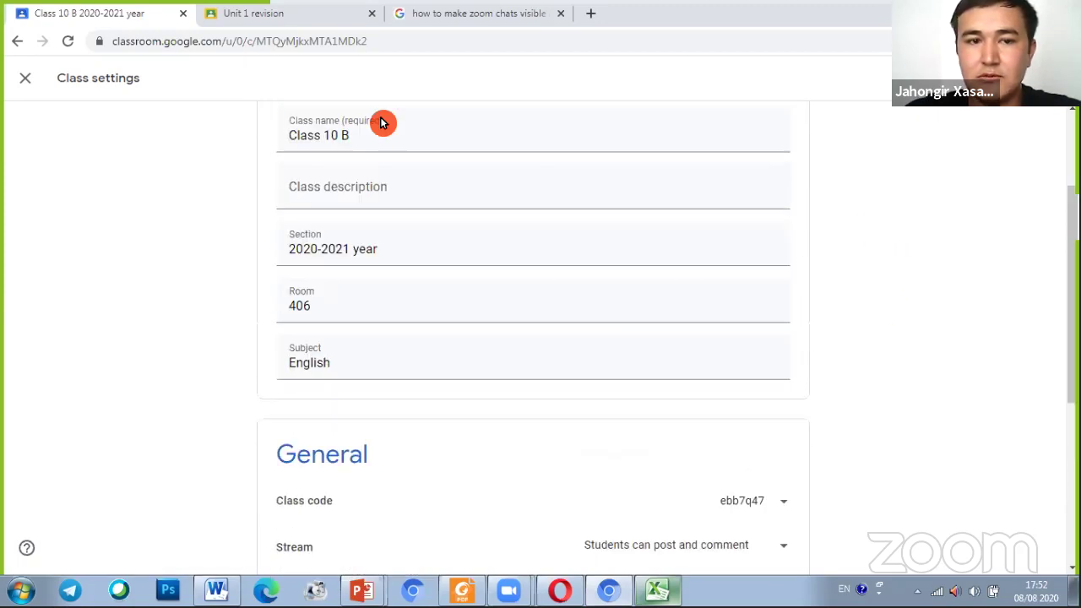
Leave settings and scroll the Class 10 B stream down to the 'Hi there!' post
left_click(26, 81)
scroll(445, 405, "down", 2)
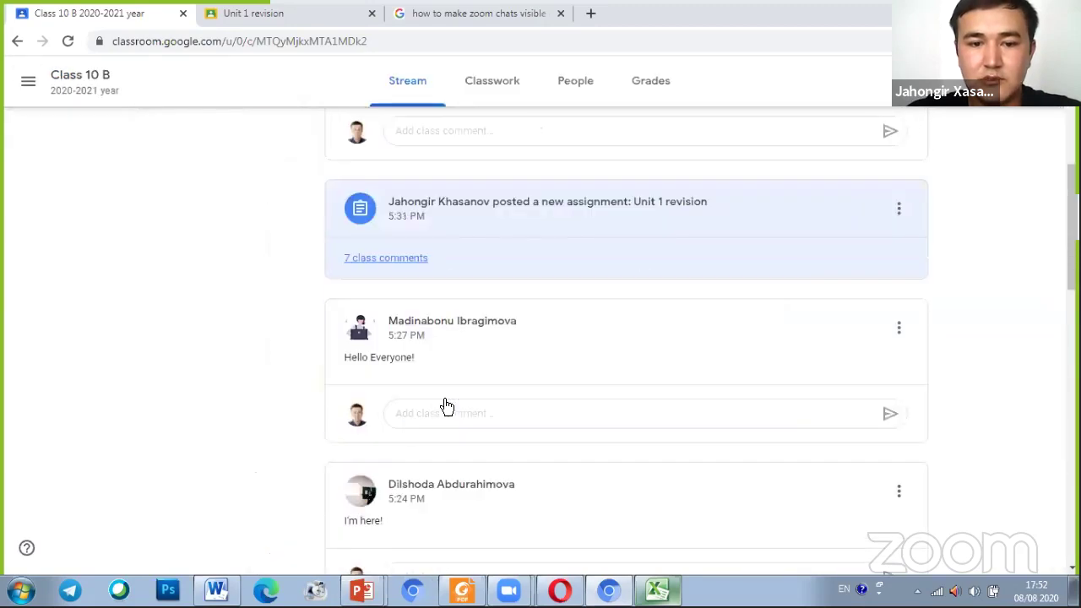
scroll(445, 380, "down", 5)
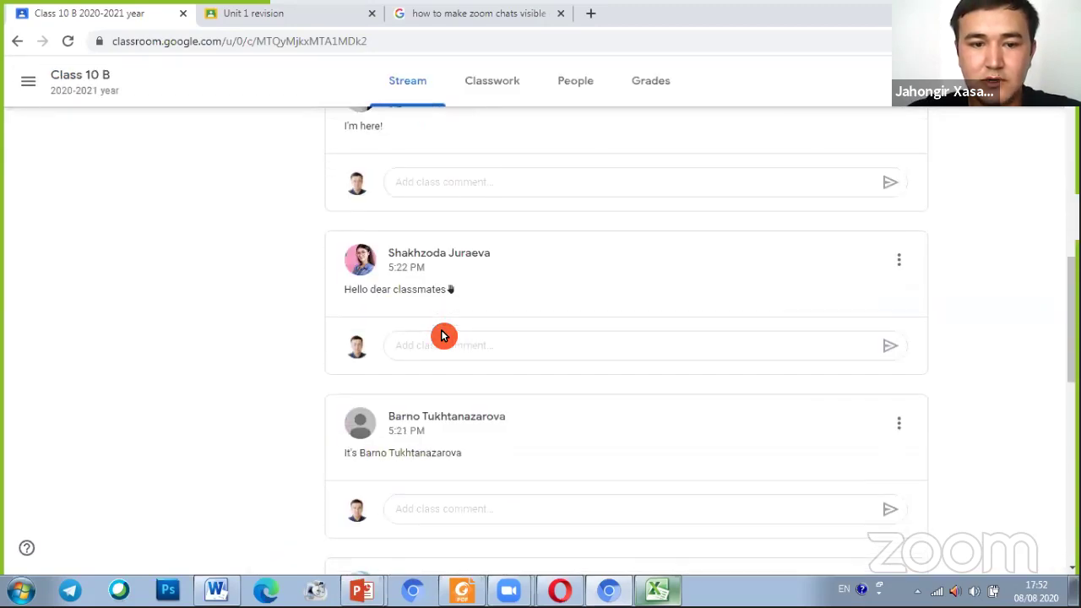
scroll(442, 336, "down", 5)
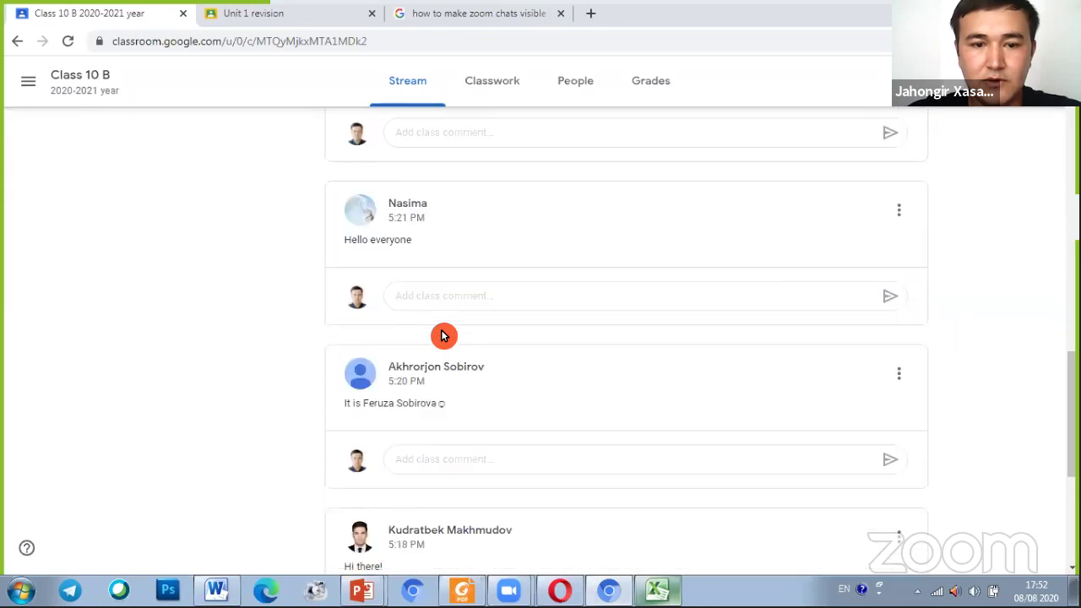
scroll(448, 331, "down", 2)
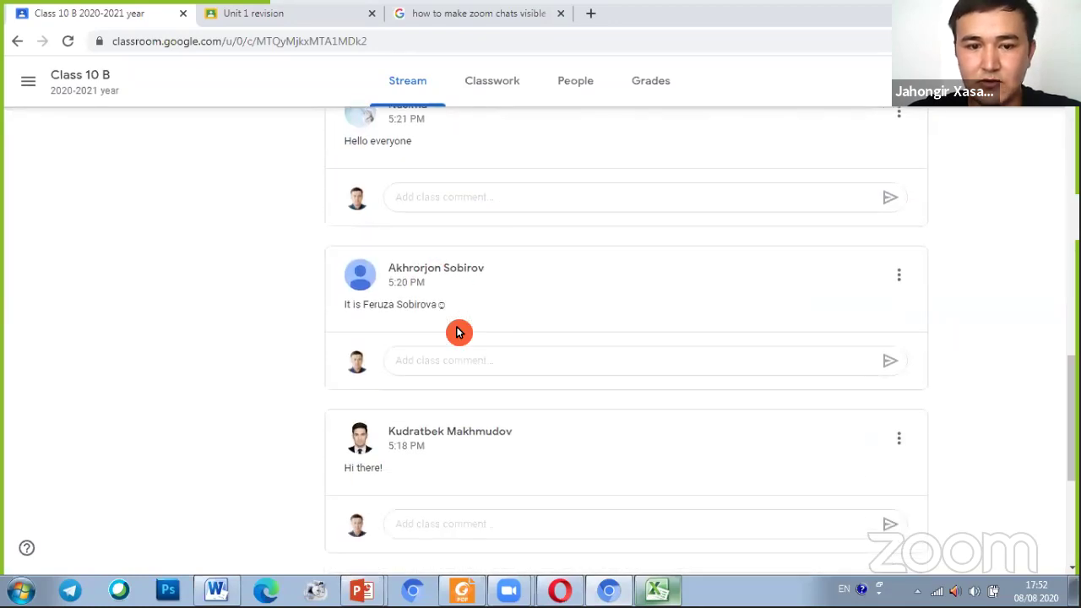
scroll(456, 323, "down", 2)
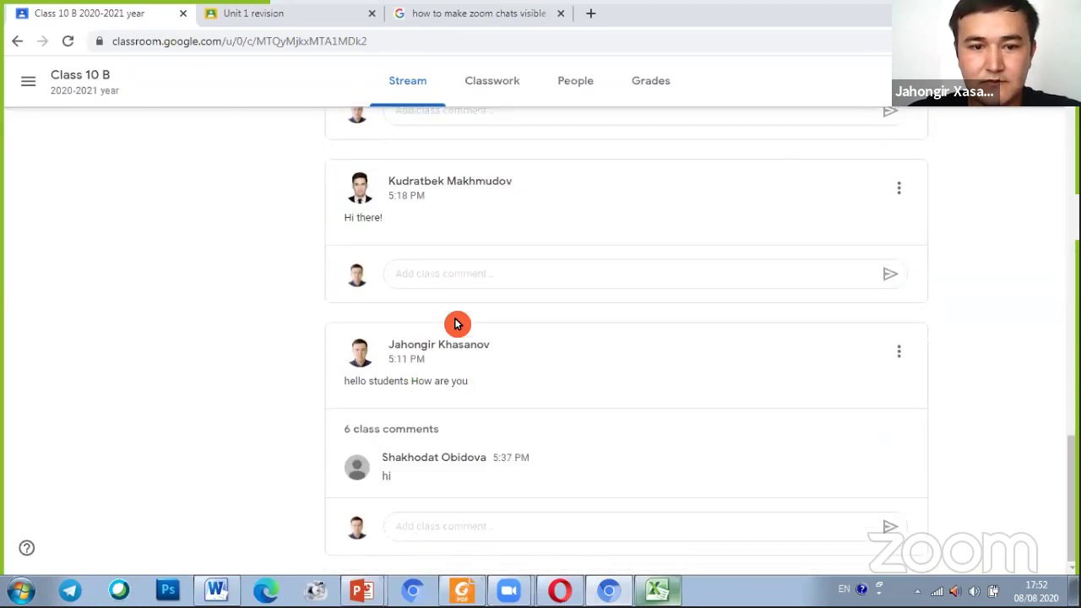
scroll(499, 321, "up", 4)
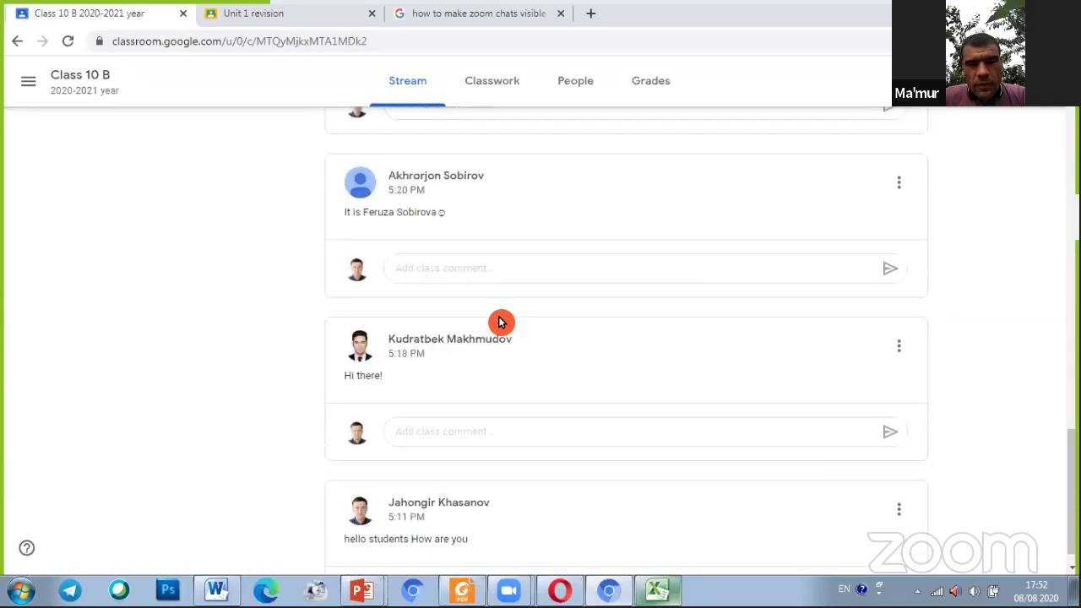
scroll(500, 322, "down", 4)
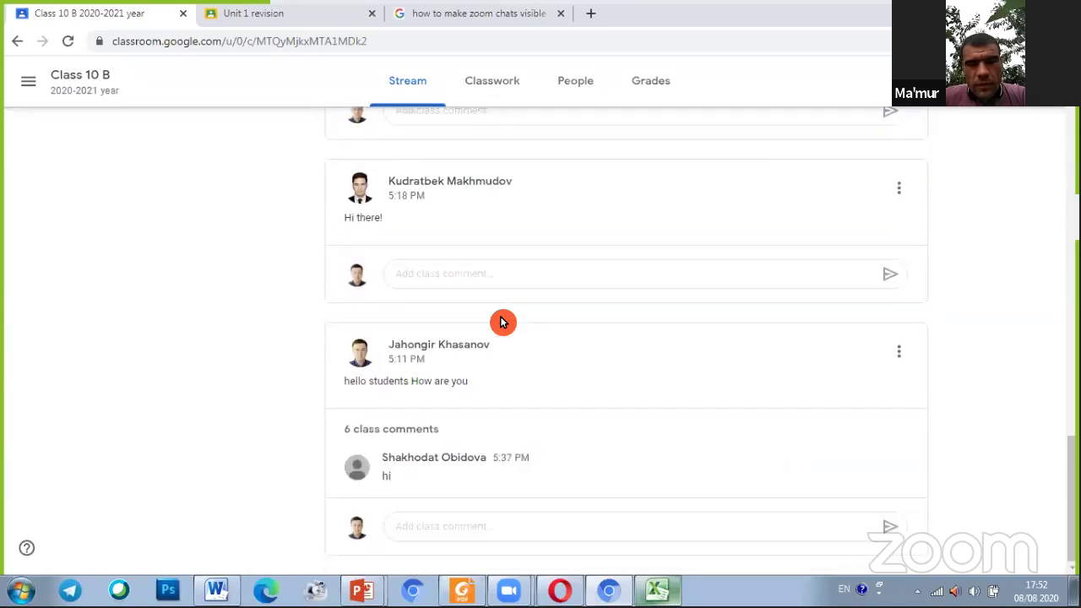
Post a 'hello' class comment on the 'Hi there!' post
left_click(436, 278)
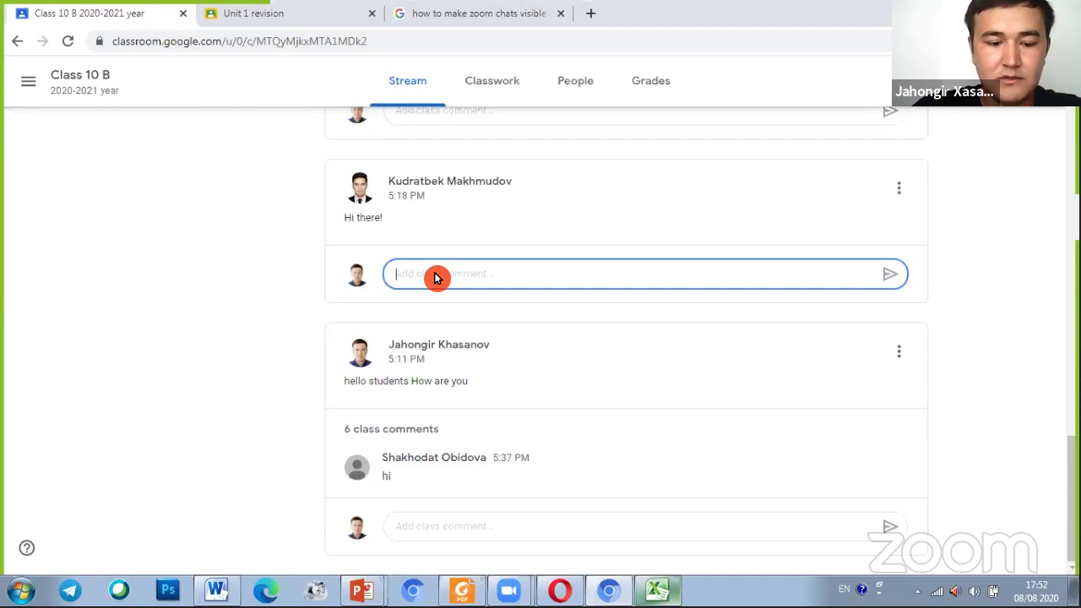
type("hi")
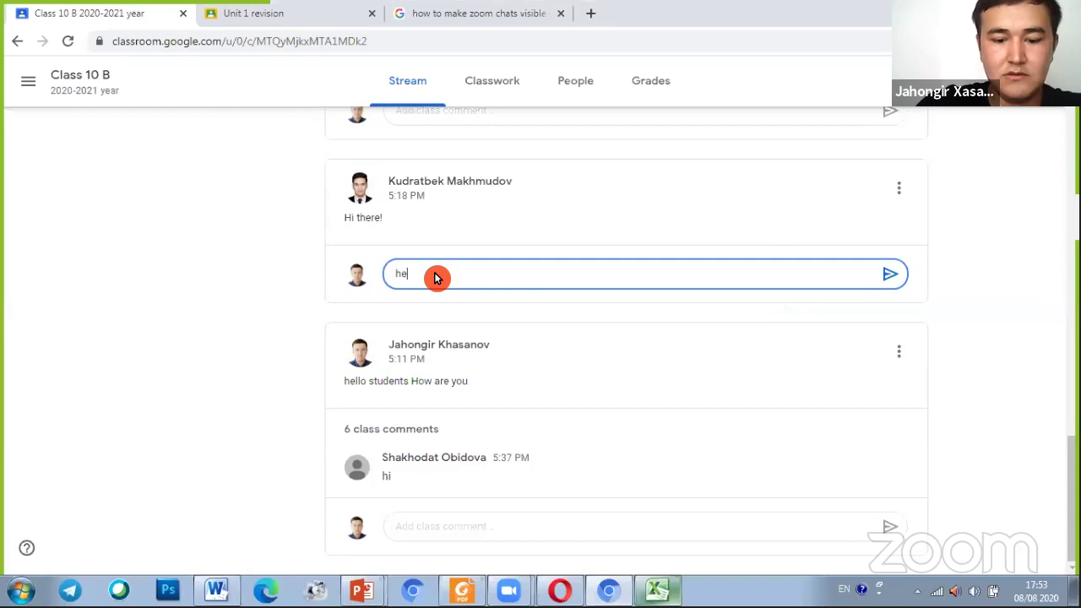
type("llo")
key("Return")
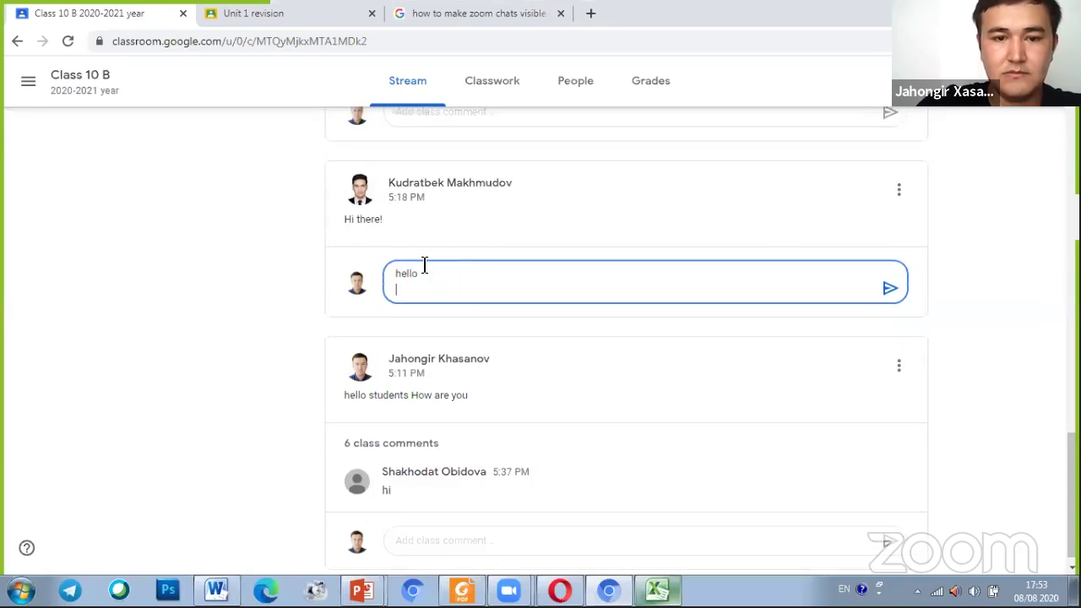
left_click(888, 288)
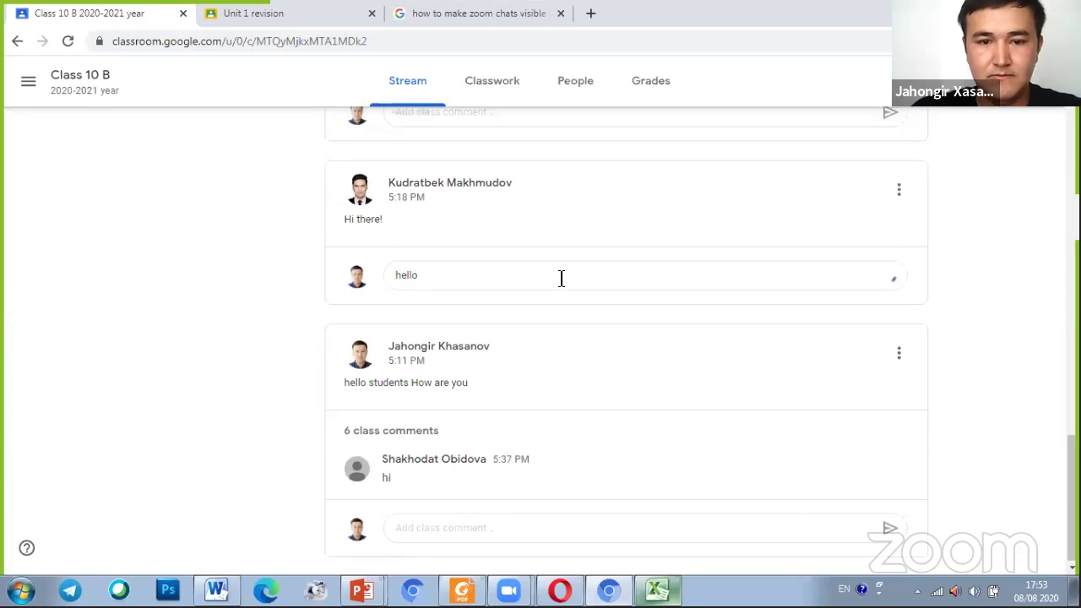
scroll(560, 279, "up", 15)
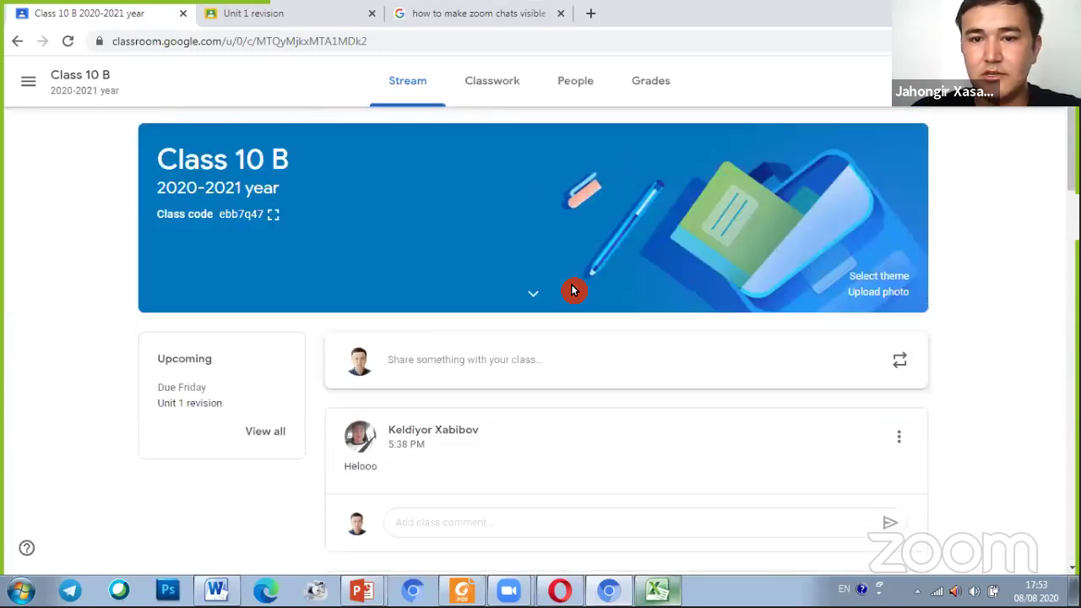
Switch to Class 10 B's Classwork page and restore down the browser window to make it smaller
left_click(510, 98)
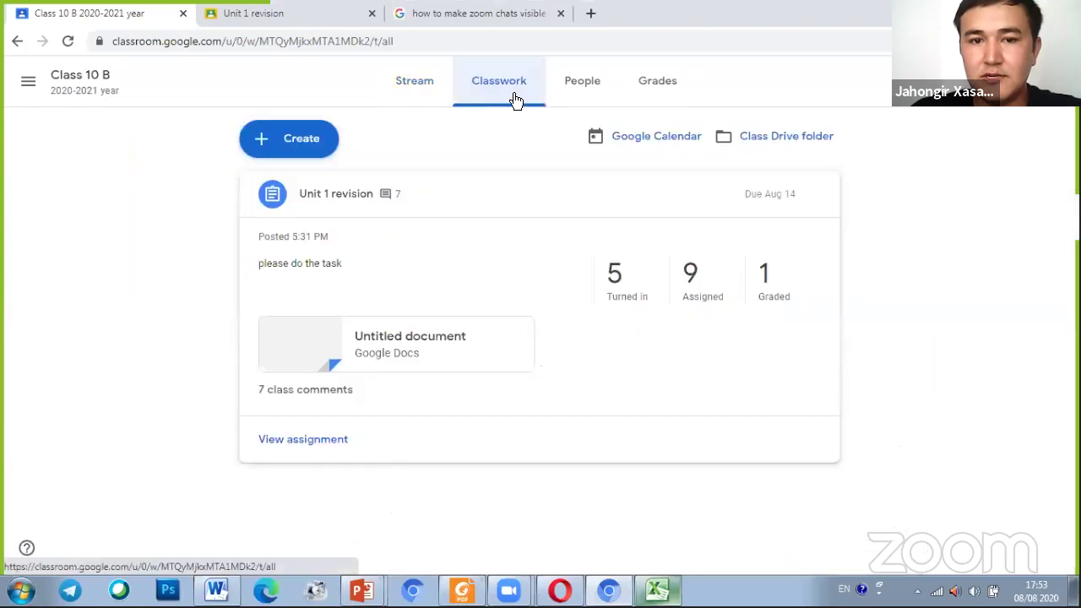
left_click(603, 104)
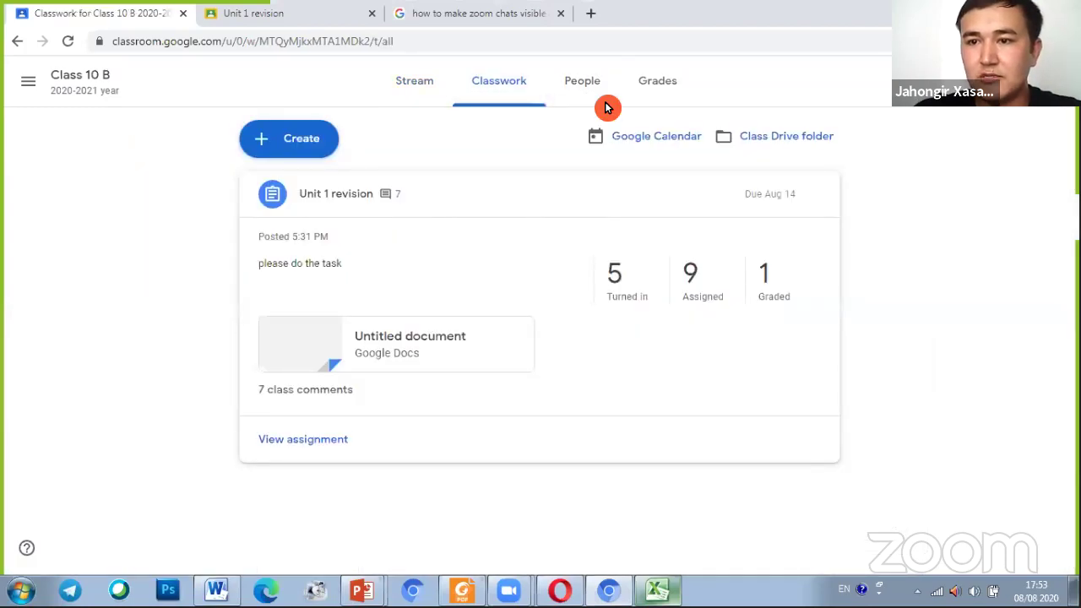
left_click(1033, 6)
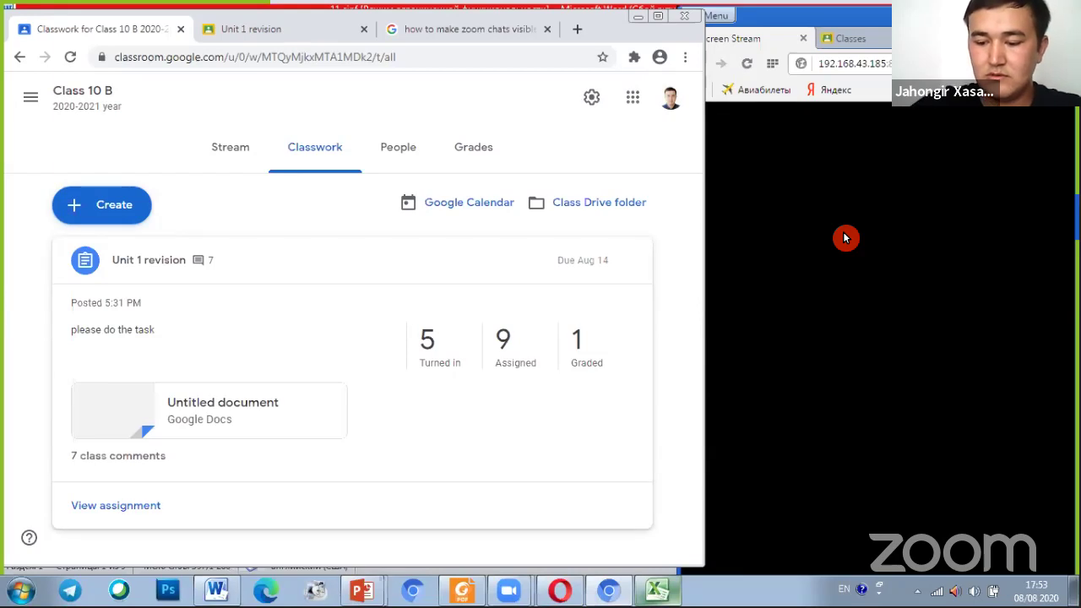
Bring the Opera Screen Stream window forward and reload 192.168.43.185, which still can't be reached
left_click(755, 70)
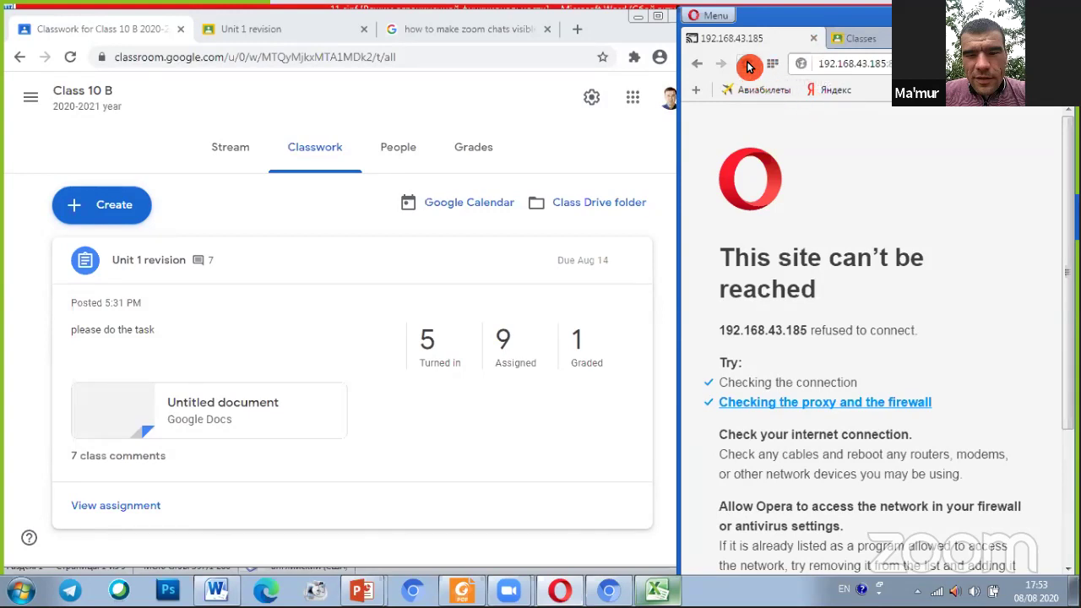
Reload the phone stream until it shows Classroom's create-class form with class name '11'
left_click(748, 72)
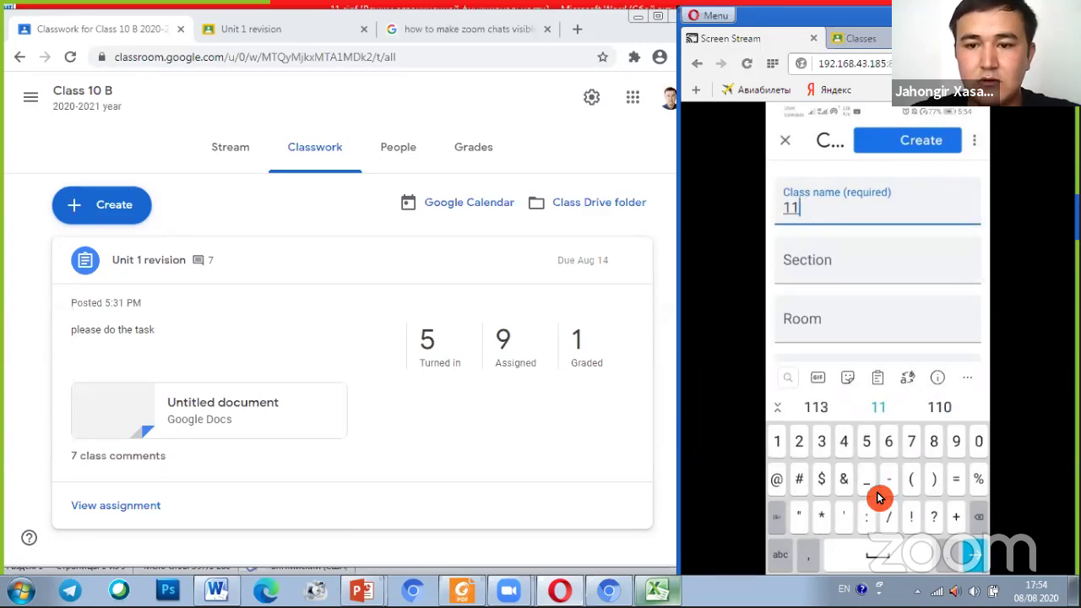
left_click(815, 243)
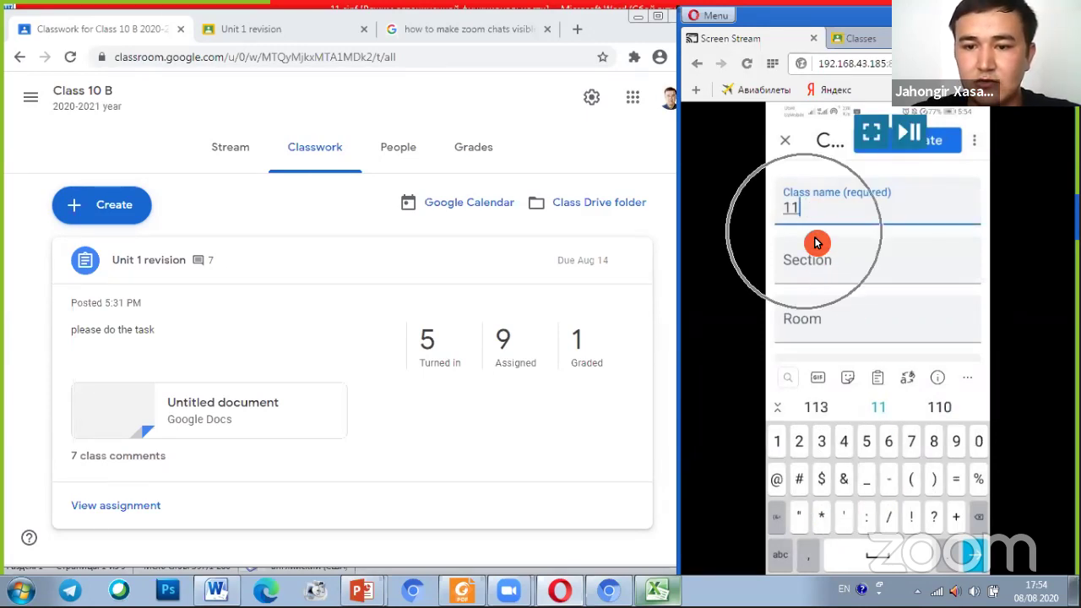
left_click(842, 278)
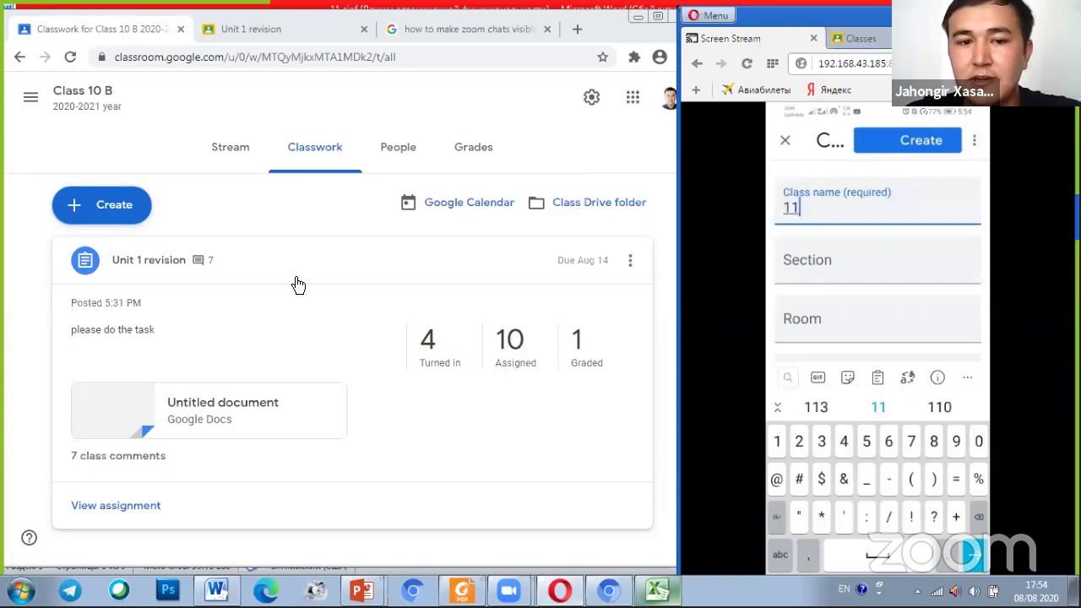
left_click(859, 247)
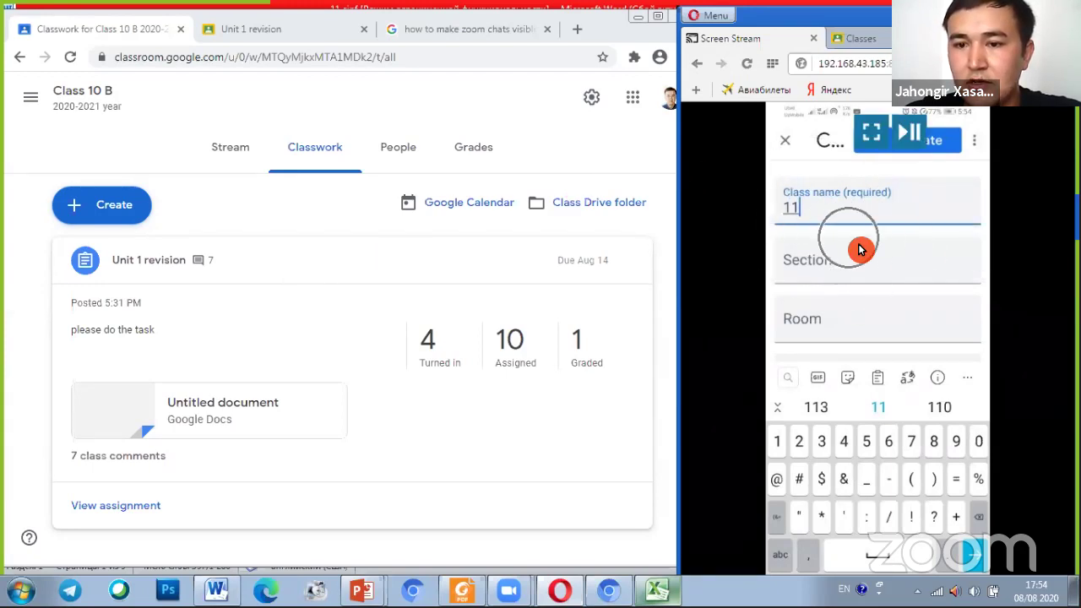